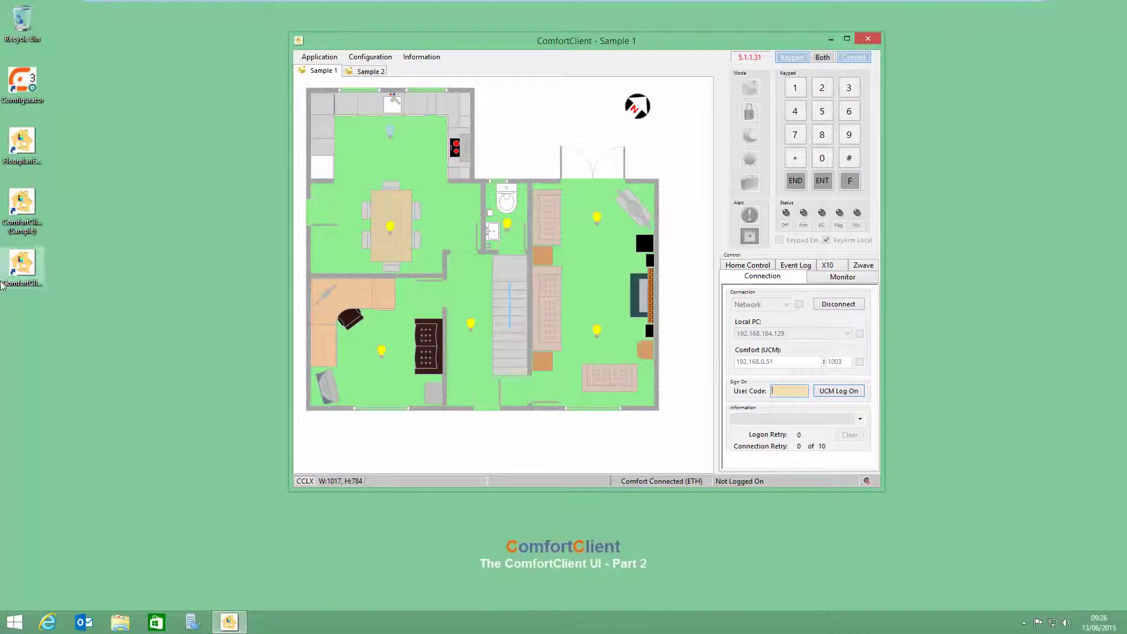
Step: Review the configuration file locations and close them without changes
left_click(370, 57)
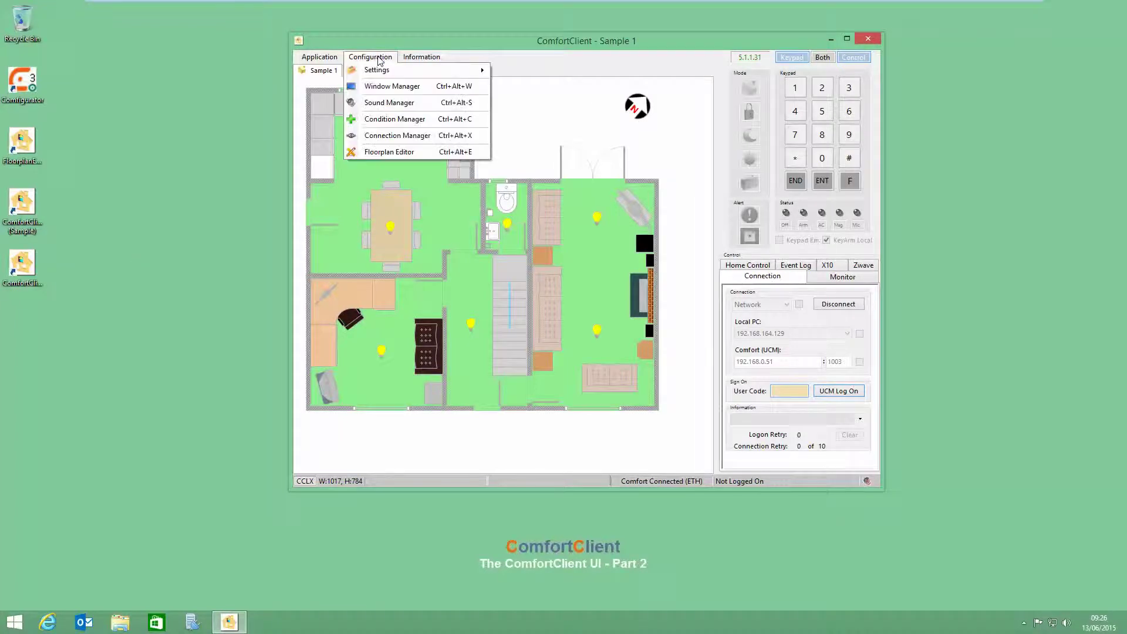
mouse_move(380, 71)
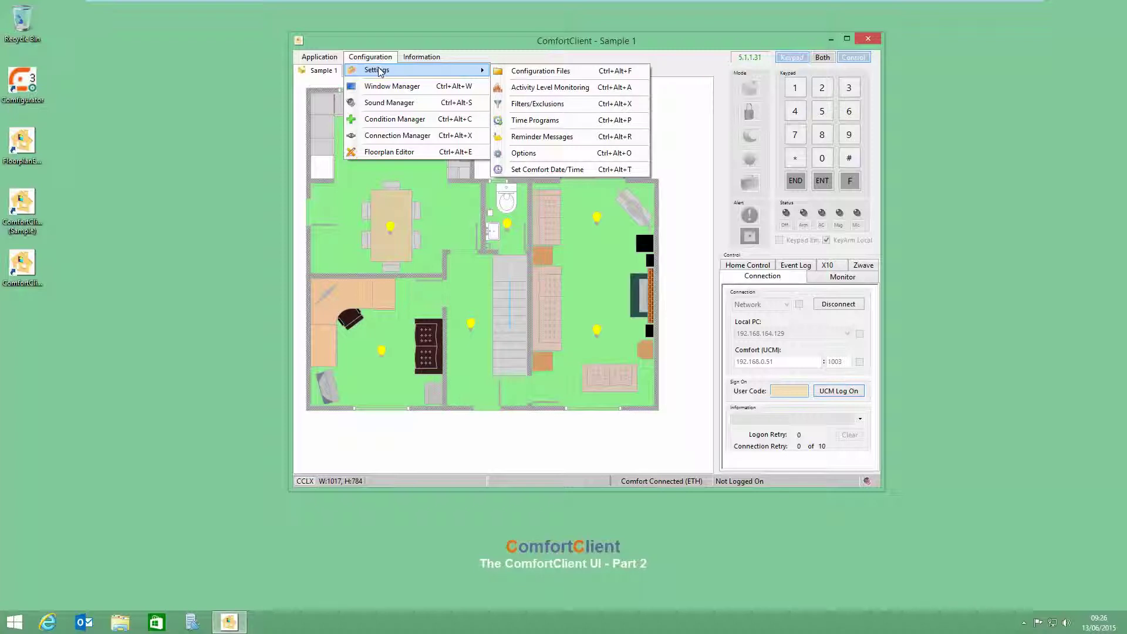
left_click(539, 75)
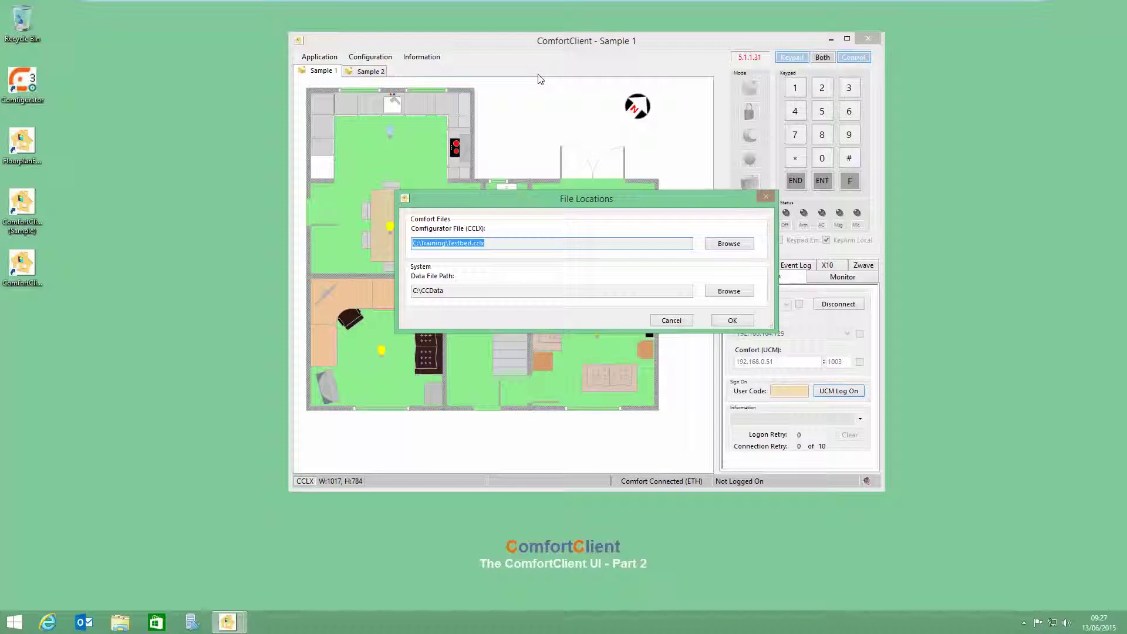
left_click(732, 321)
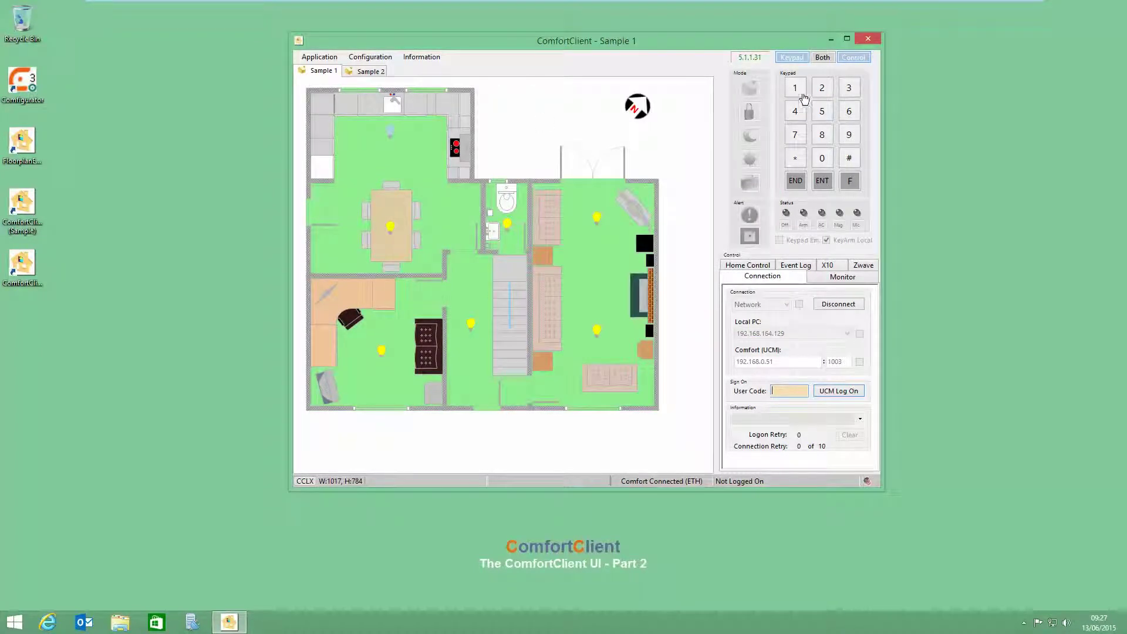
Step: Log on with the user code on the keypad and view the Monitor panel and message log
double_click(796, 91)
left_click(795, 111)
left_click(821, 180)
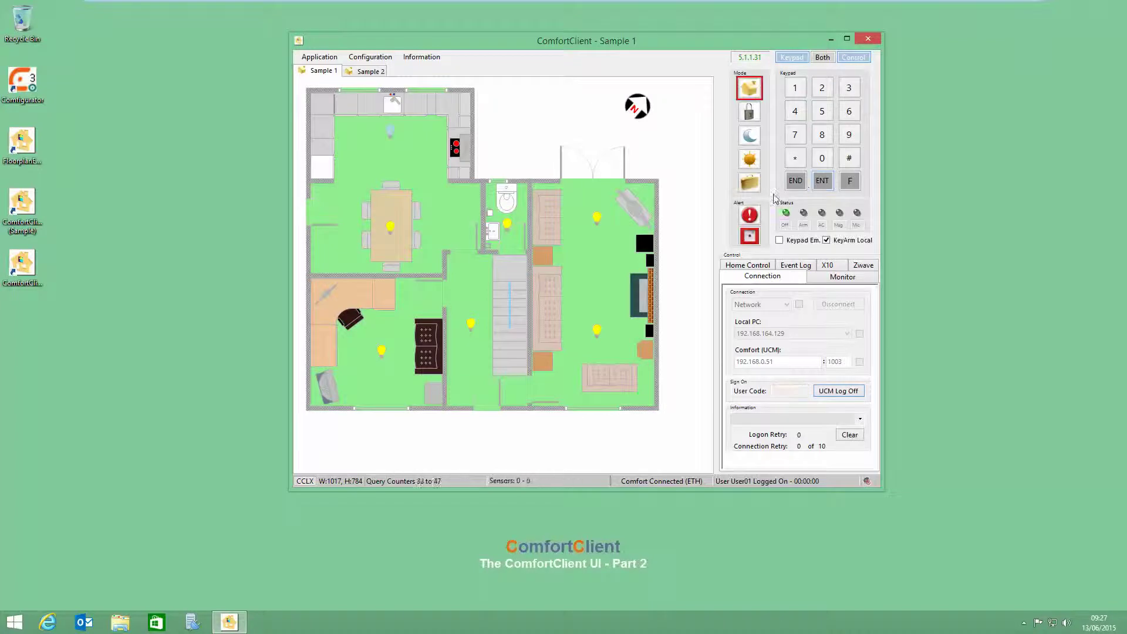
left_click(839, 277)
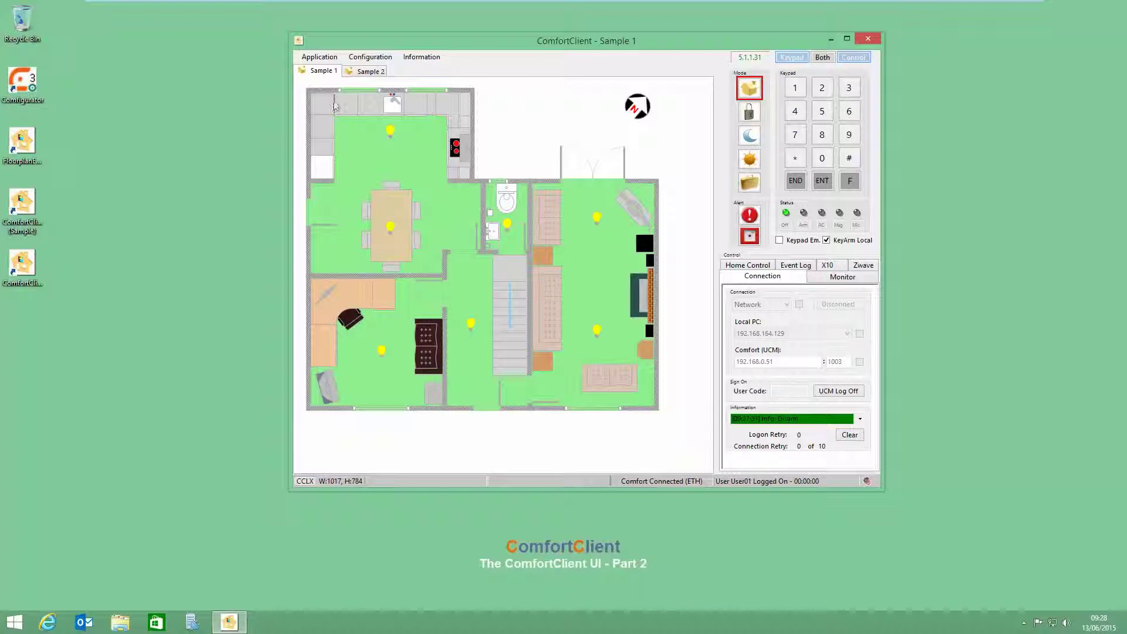
Step: View the Sample 2 floor plan, then return to the Sample 1 floor plan
mouse_move(327, 75)
left_click(365, 75)
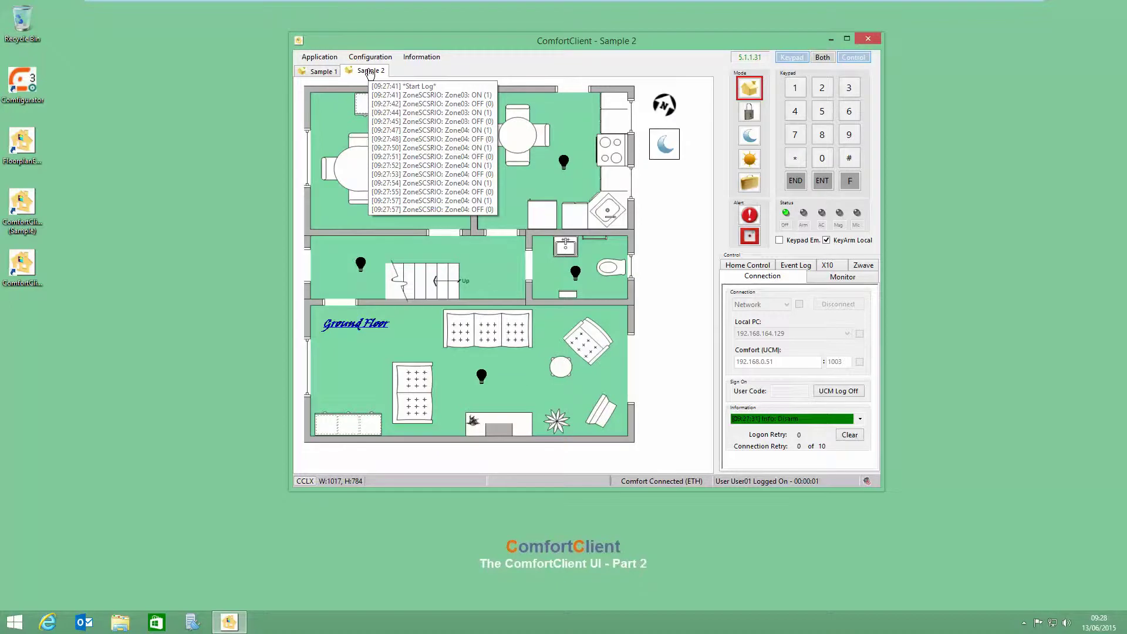
left_click(320, 72)
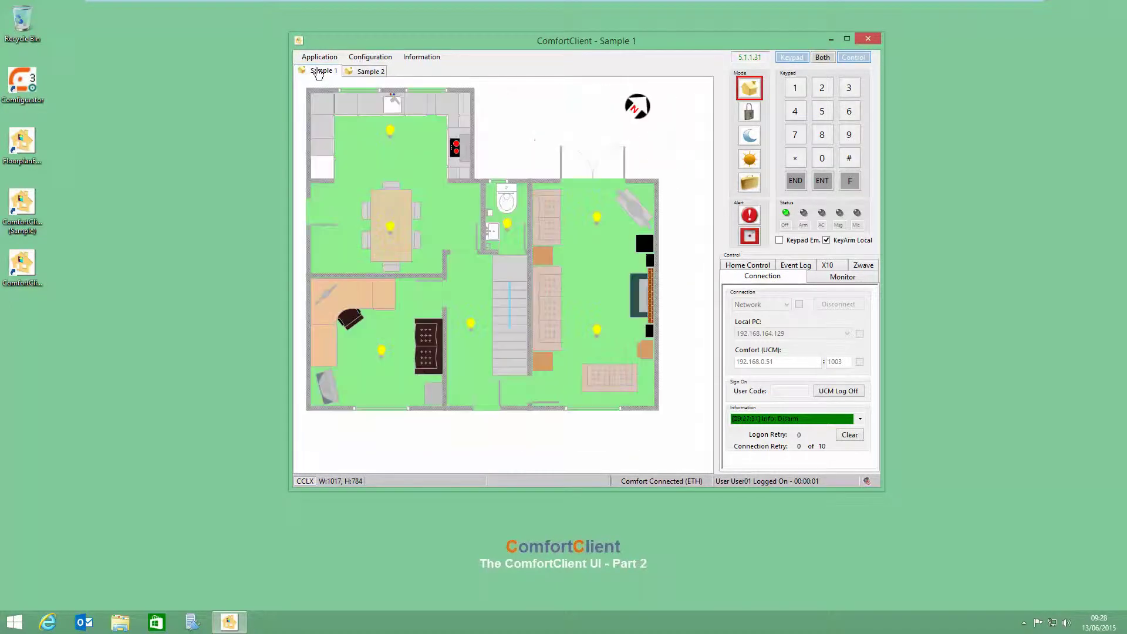
left_click(369, 57)
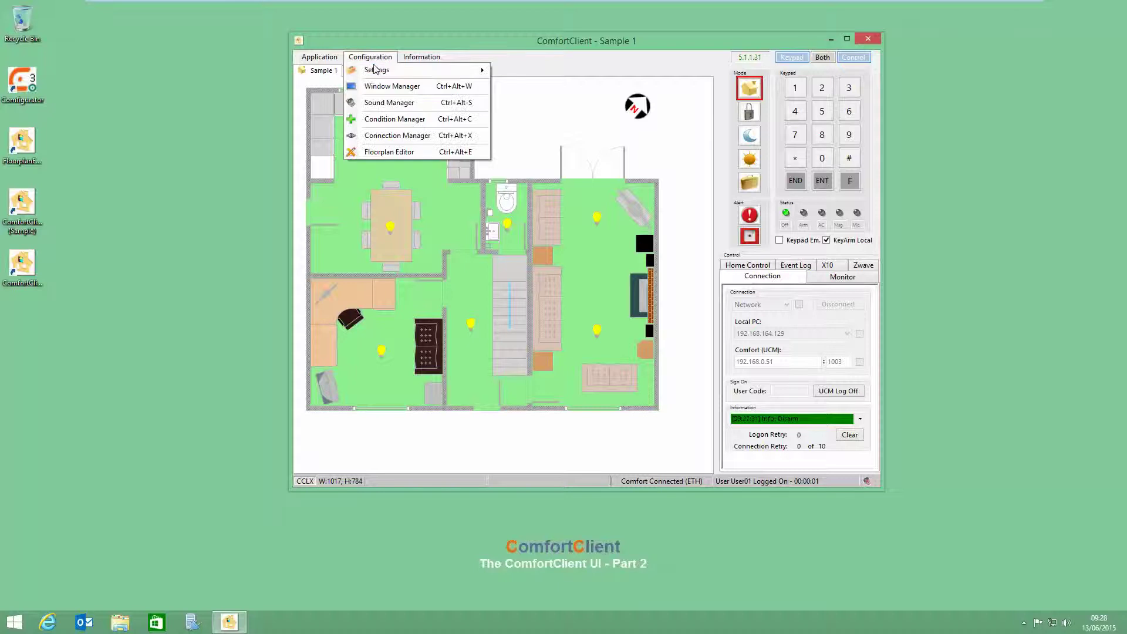
Step: Open Activity Level Monitoring settings and inspect the Max Rolling Log Entries and Reset Time values
mouse_move(375, 70)
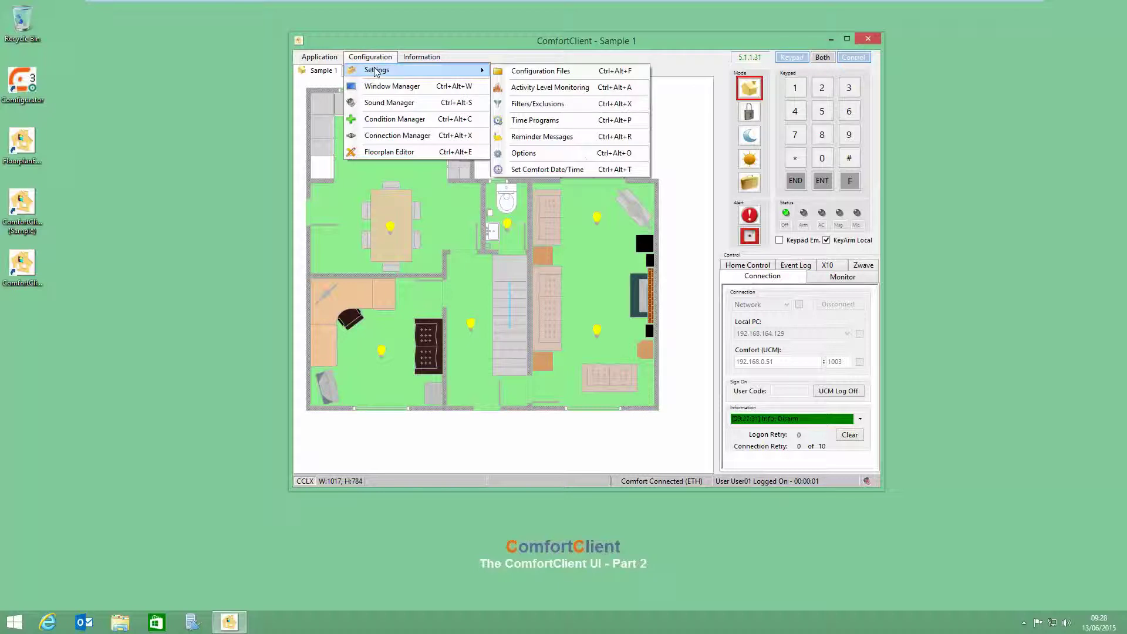
left_click(528, 88)
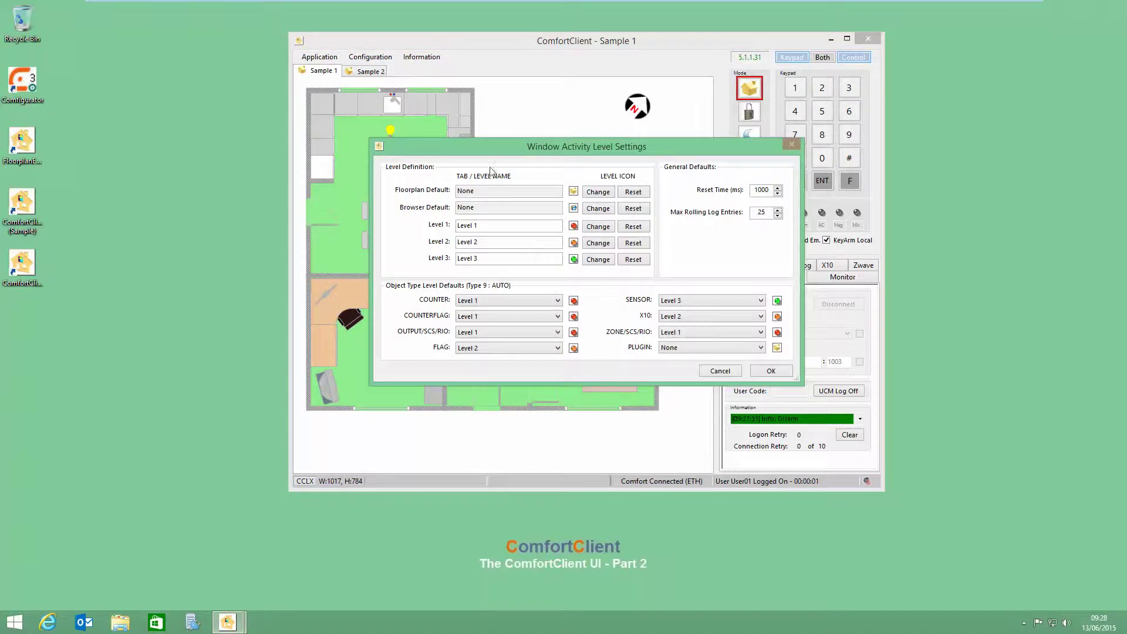
left_click_drag(492, 146, 443, 100)
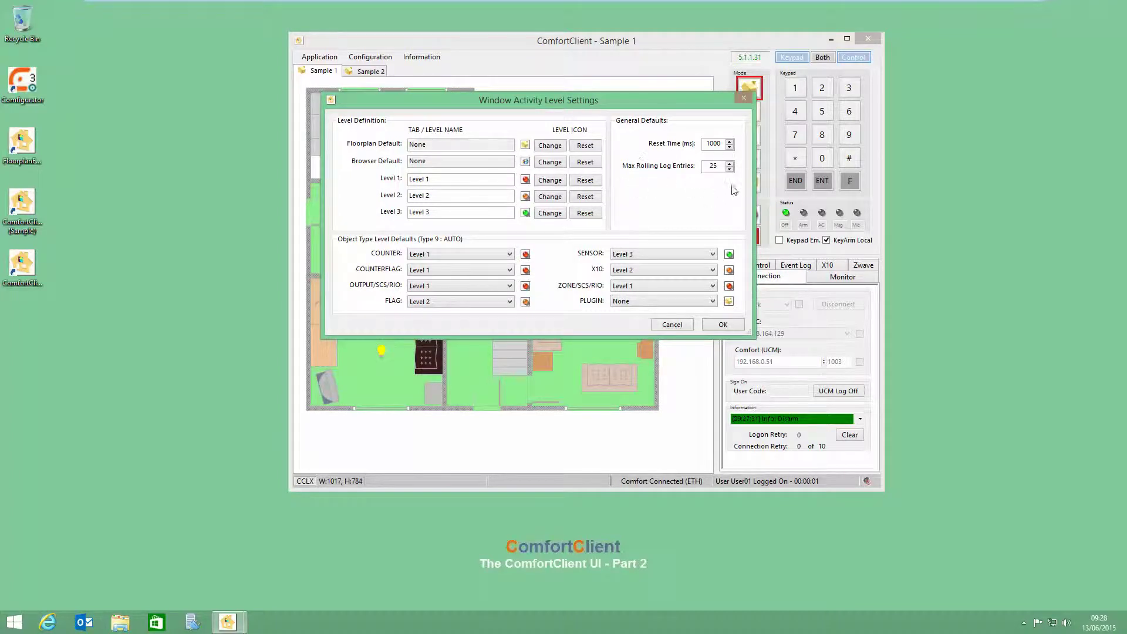
double_click(714, 166)
double_click(708, 147)
Step: Set the Floorplan Default icon to Garden Light On and save the settings
left_click(541, 151)
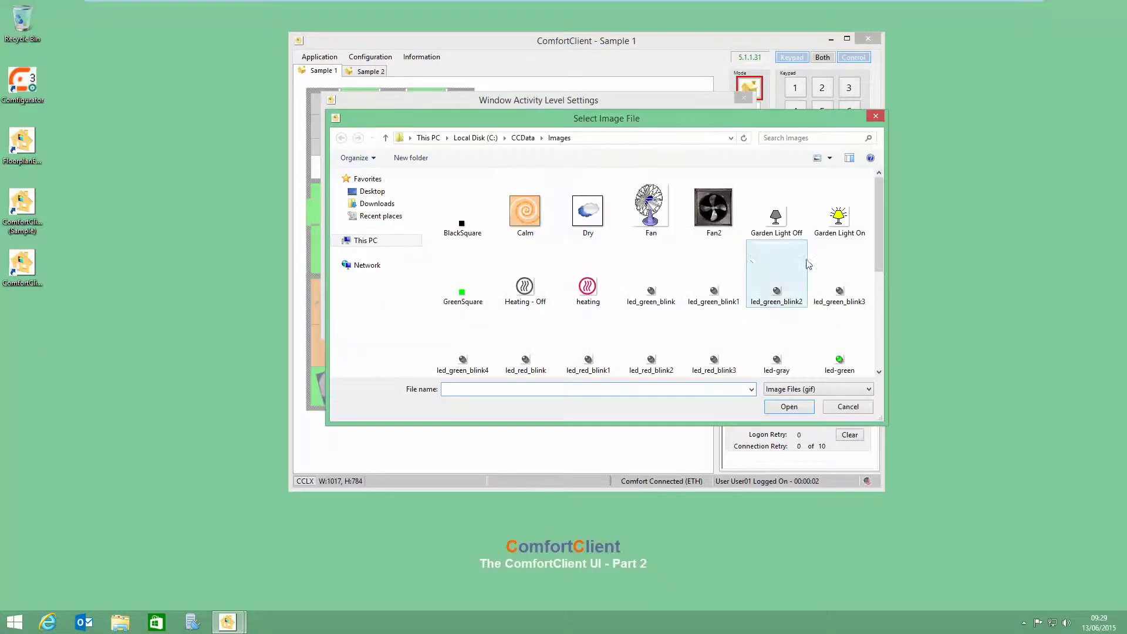
mouse_move(879, 232)
left_mouse_down()
mouse_move(882, 312)
mouse_move(875, 201)
mouse_move(875, 229)
mouse_move(875, 212)
left_mouse_up()
left_click(820, 226)
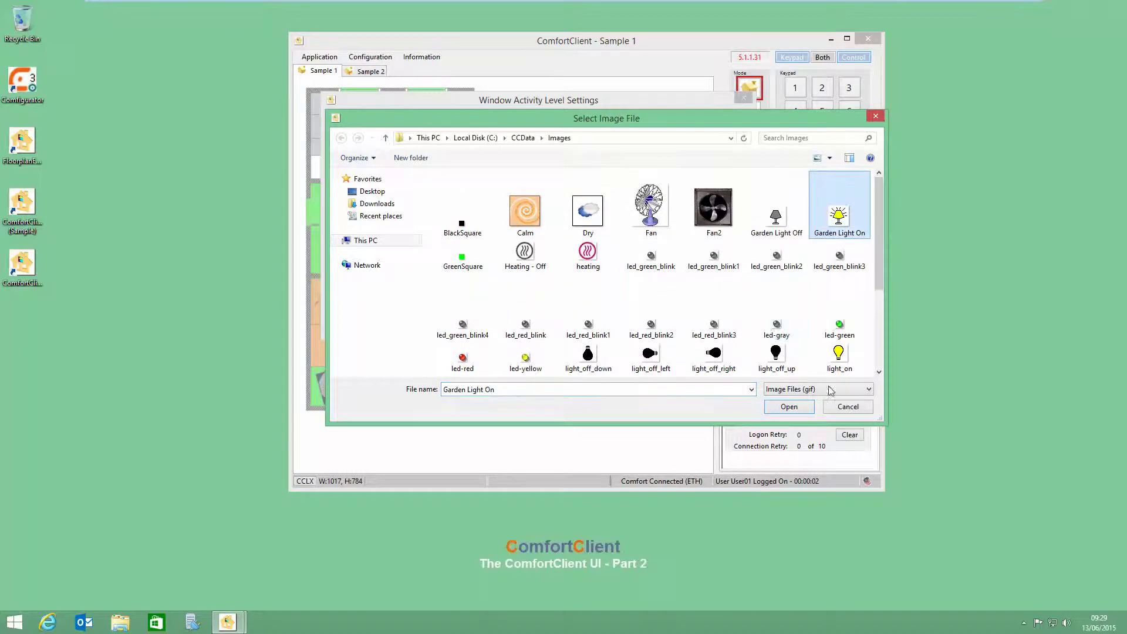
left_click(788, 407)
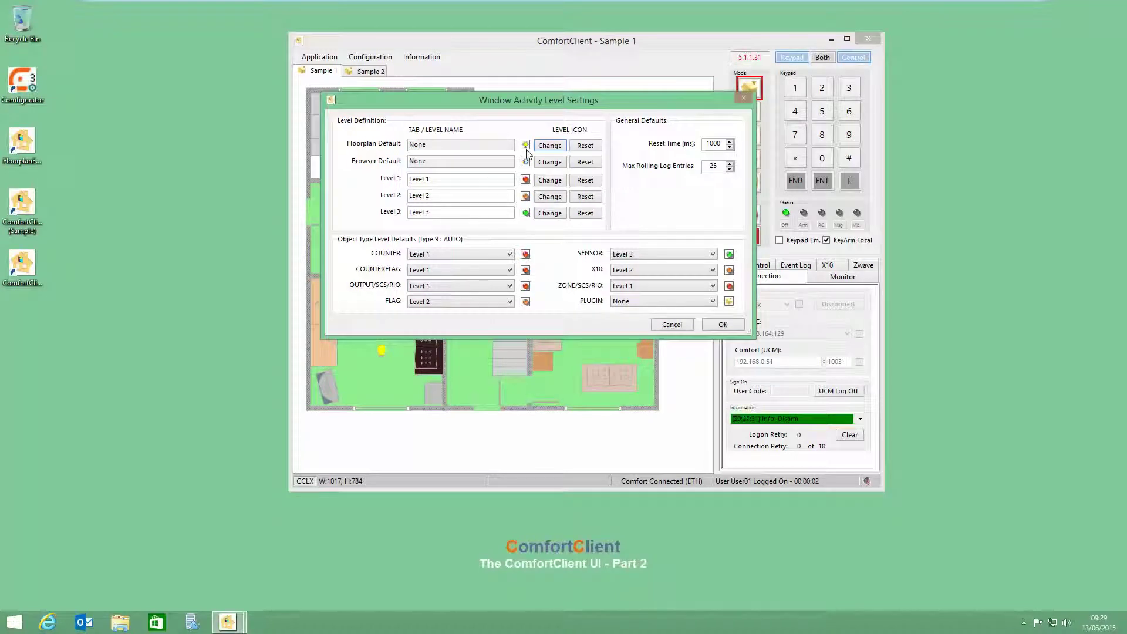
left_click(724, 325)
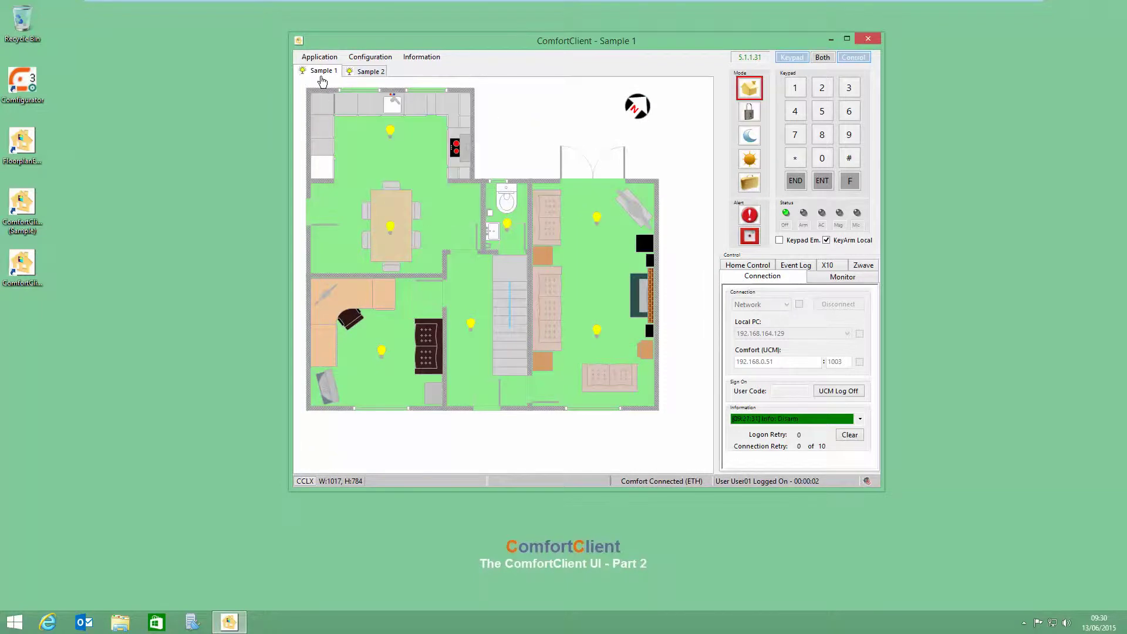
Step: Reopen Window Activity Level Settings via Configuration > Settings > Activity Level Monitoring
mouse_move(306, 80)
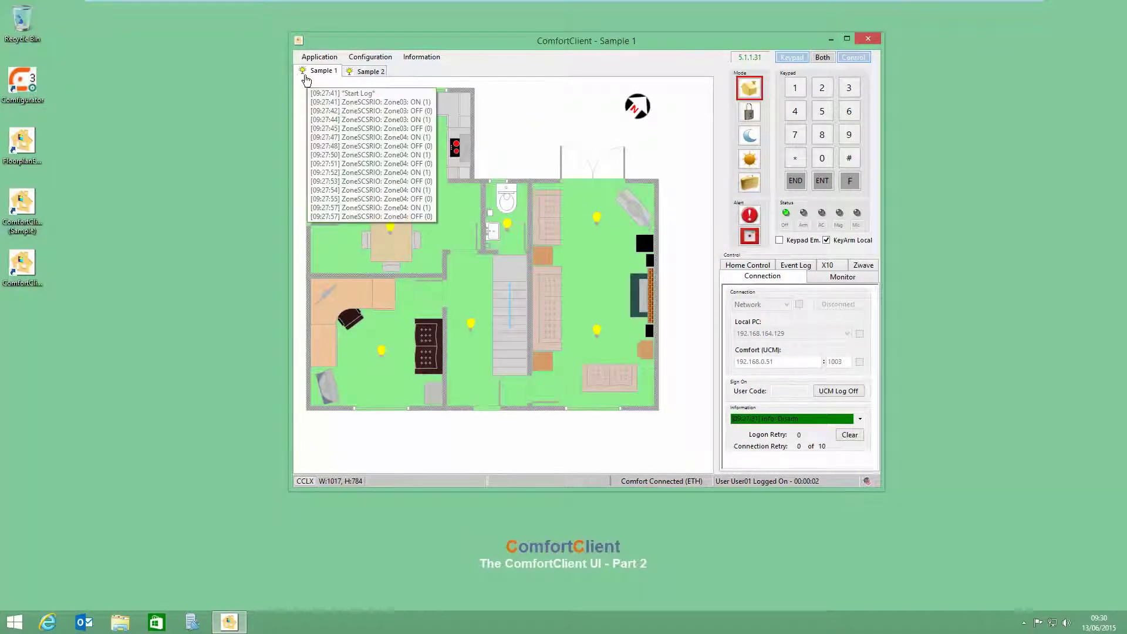
left_click(376, 59)
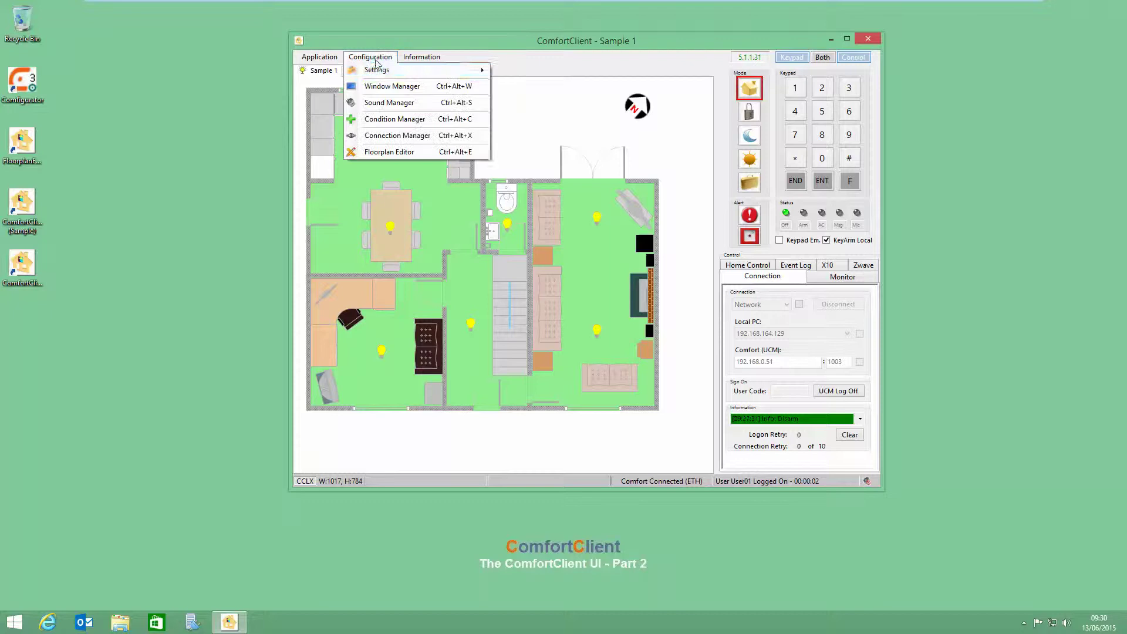
mouse_move(403, 71)
left_click(546, 87)
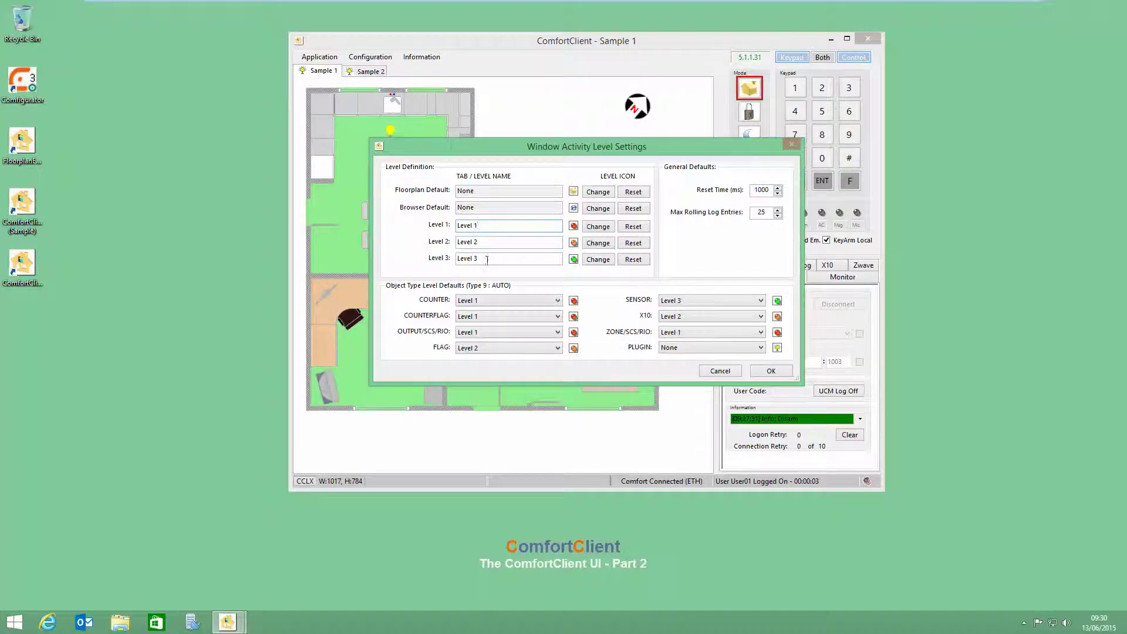
Step: Rename Level 1, 2 and 3 to Information, Warning and Critical, keeping counters and counter flags at Information
left_click(492, 301)
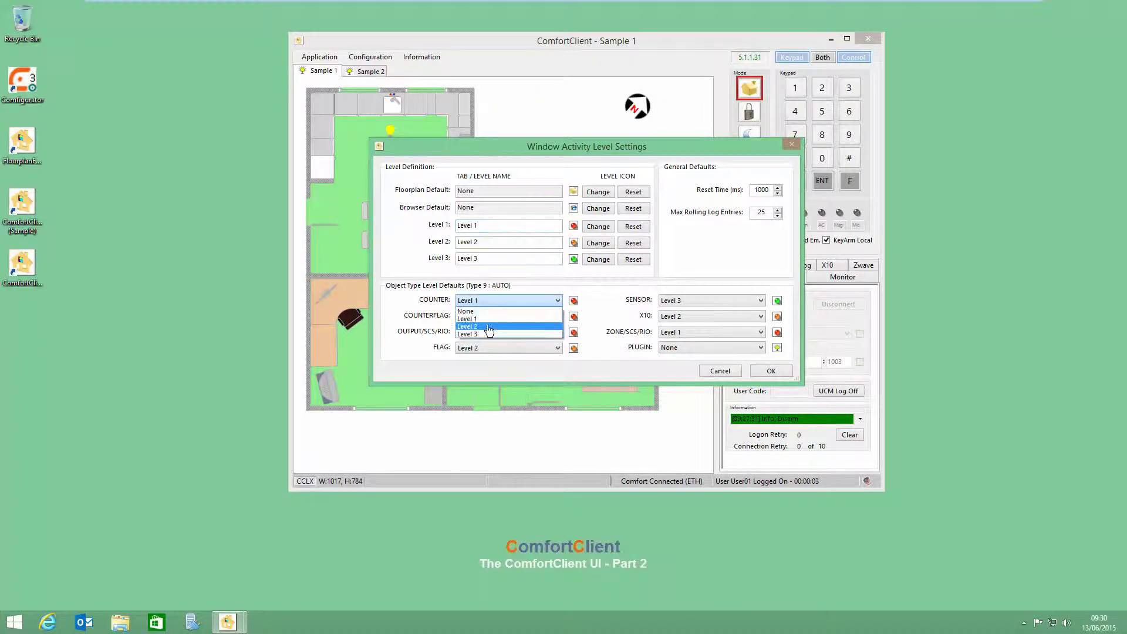
left_click(486, 302)
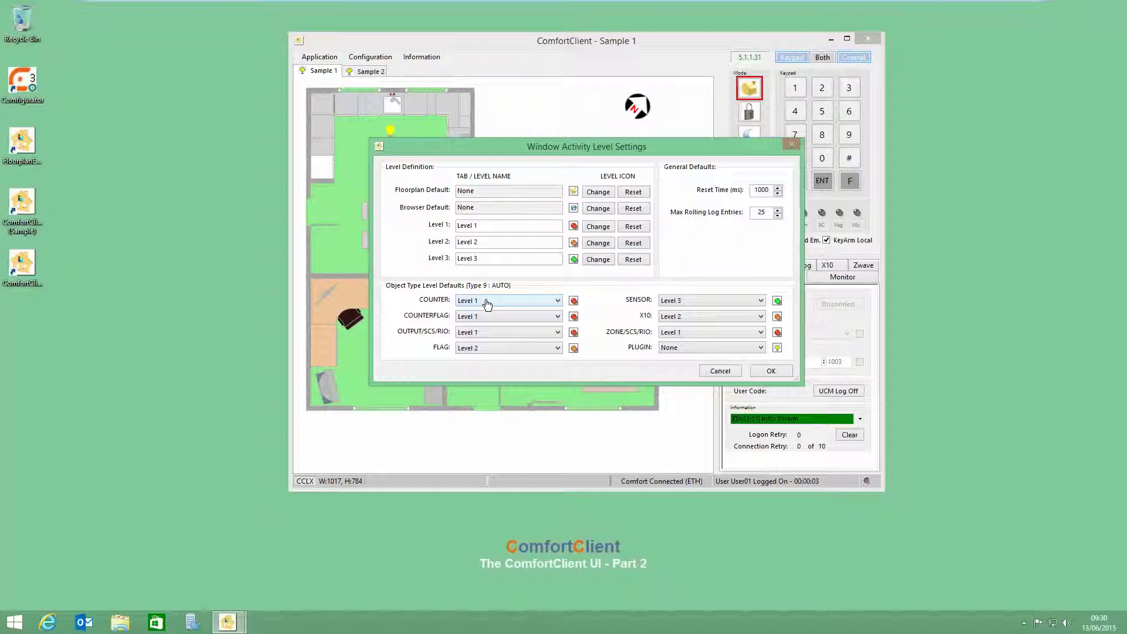
left_click(485, 226)
key("BackSpace")
key("BackSpace")
key("BackSpace")
key("BackSpace")
key("BackSpace")
key("BackSpace")
type("Information")
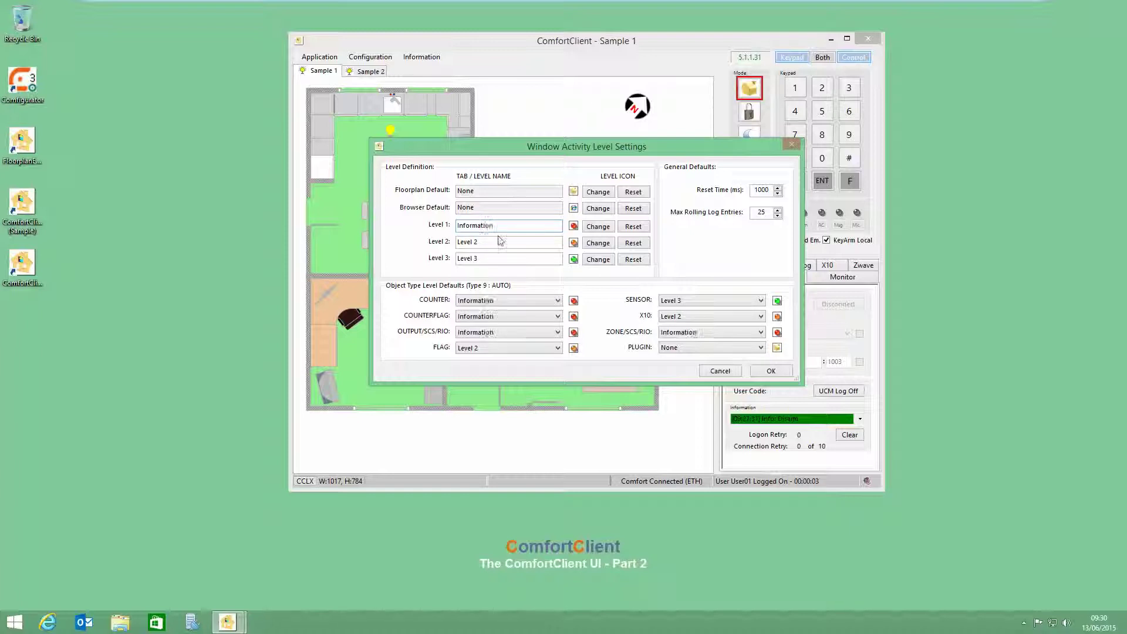
key("Tab")
type("Warning")
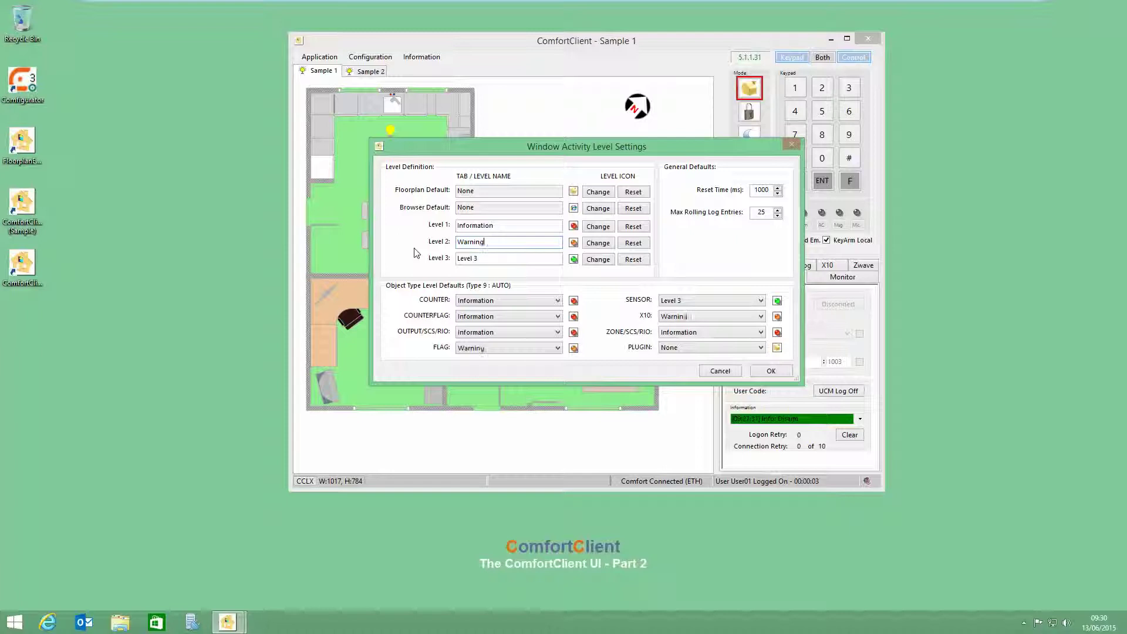
key("Tab")
type("Critical")
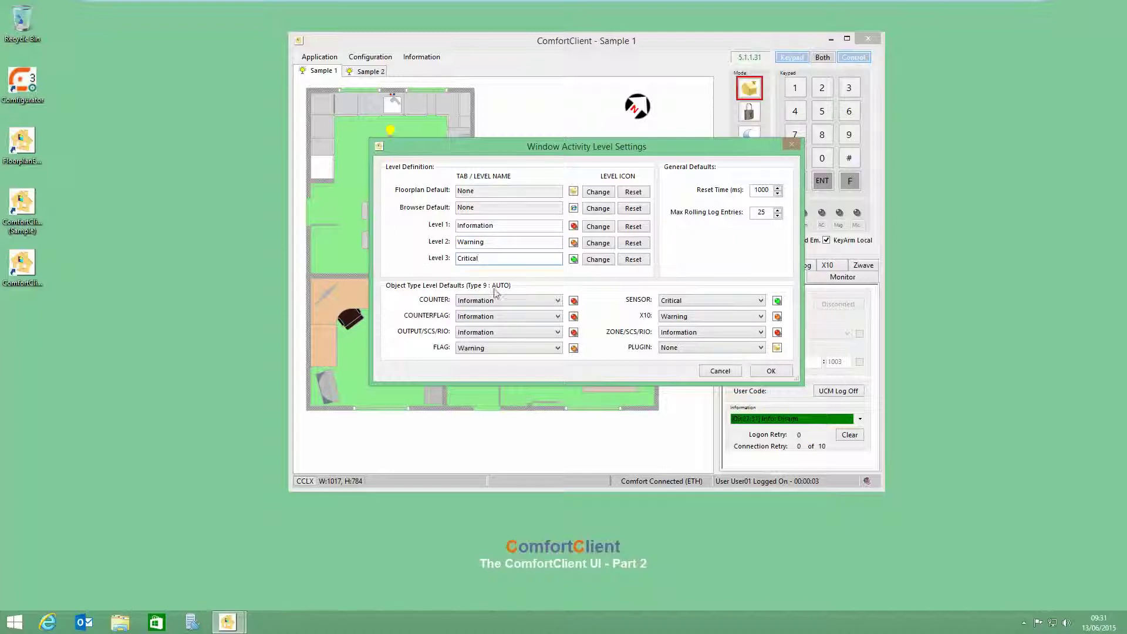
left_click(558, 318)
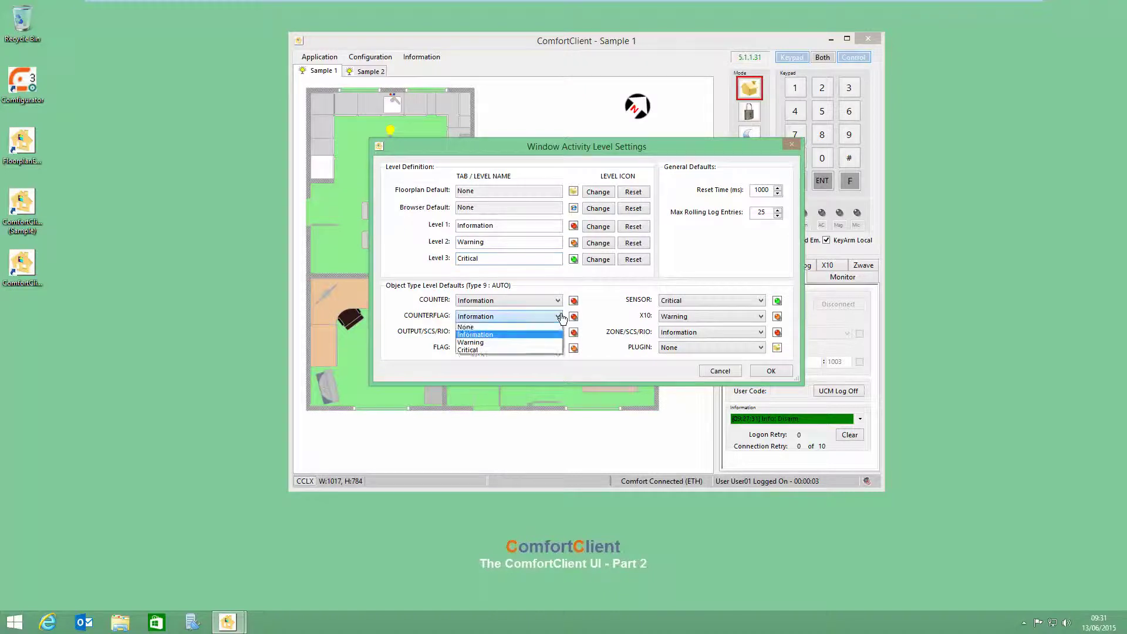
left_click(560, 318)
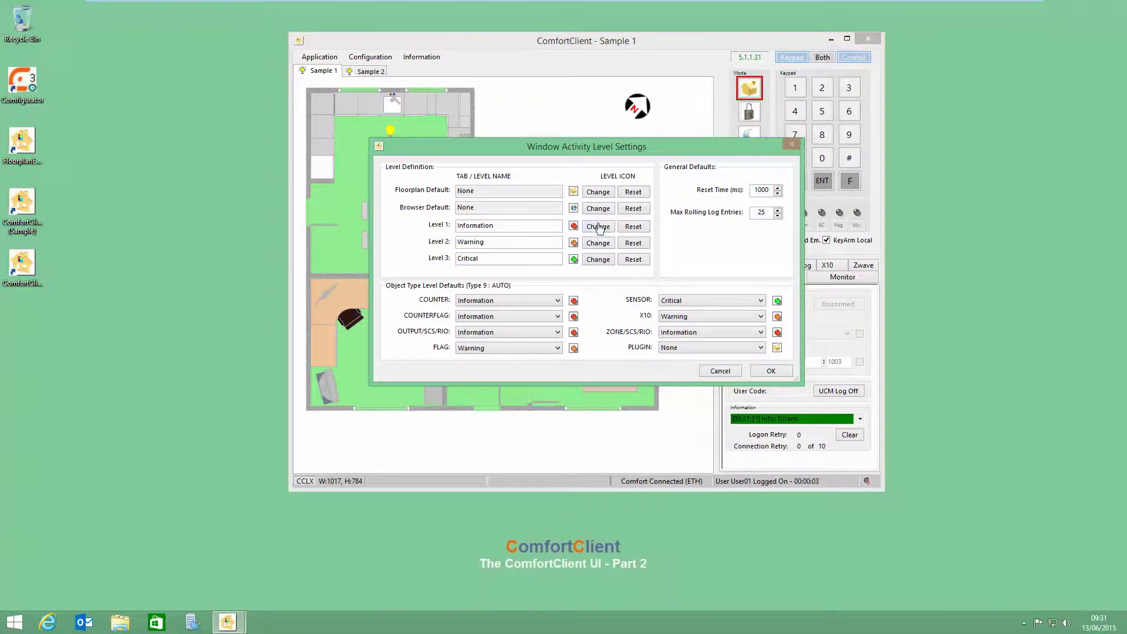
Step: Give the Information level the led_red_blink image as its icon
left_click(598, 226)
scroll(896, 370, "down", 5)
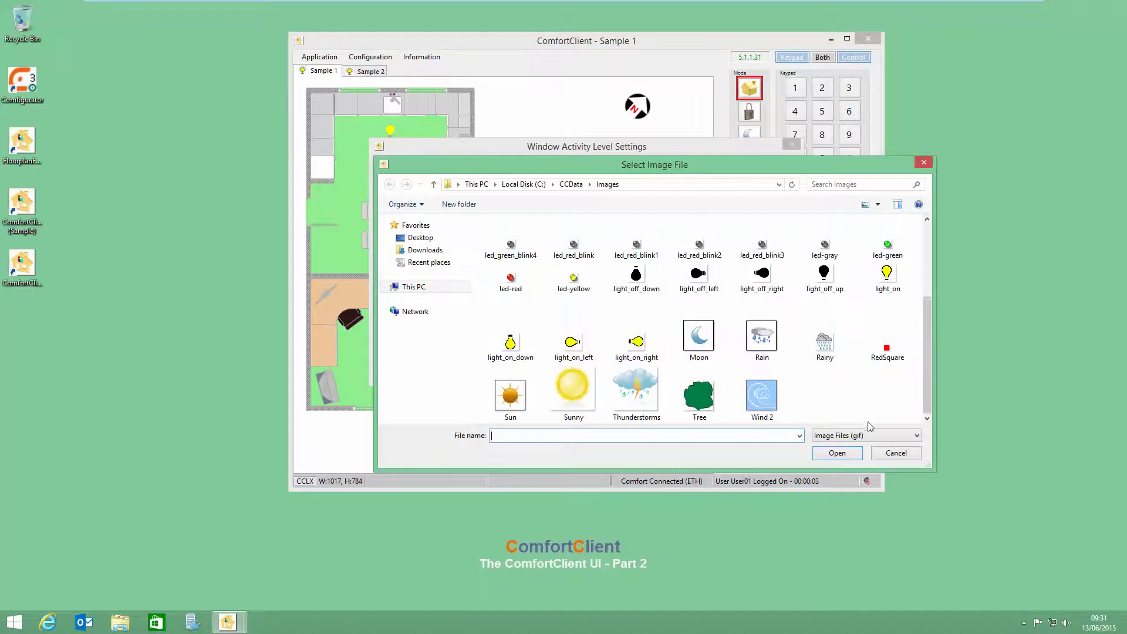
left_click(585, 250)
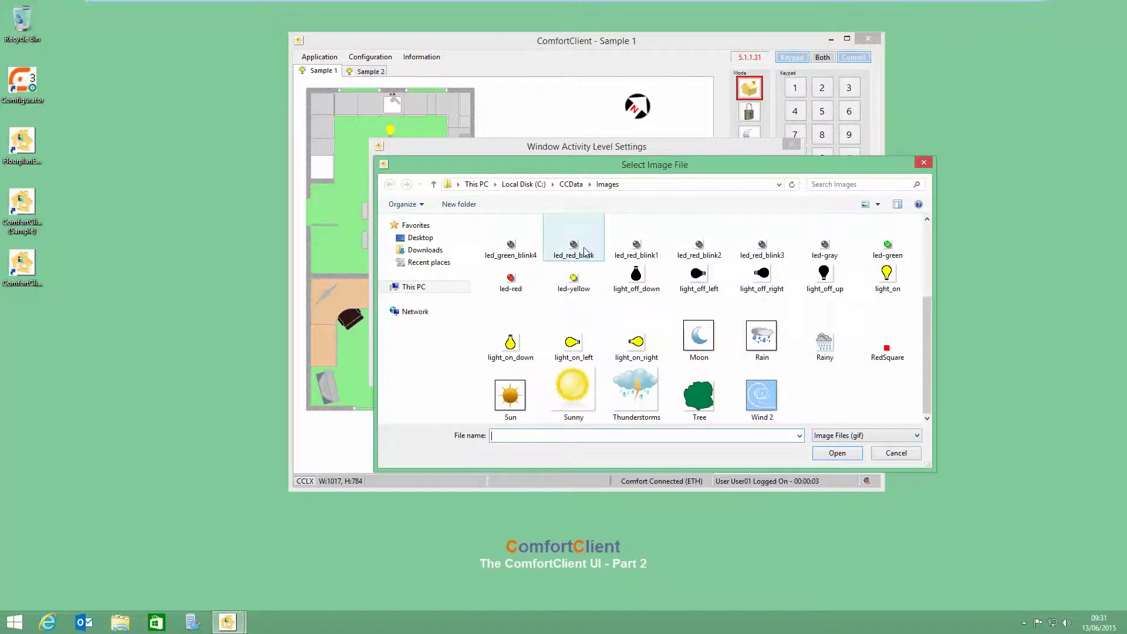
left_click(850, 455)
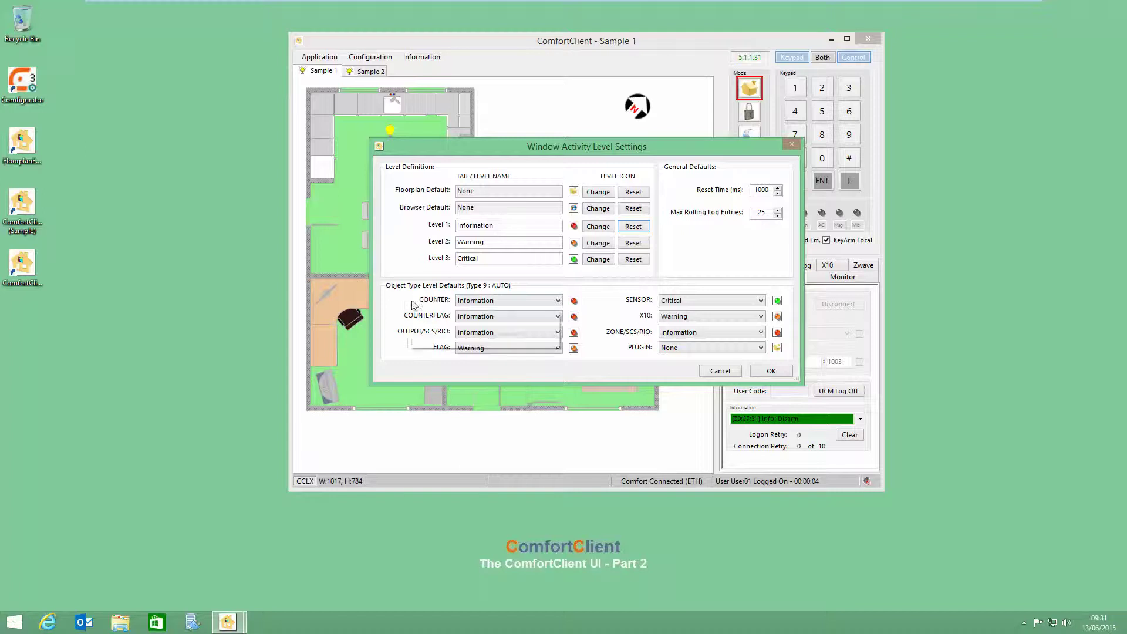
Step: Set ZONE/SCS/RIO objects to Critical, leaving COUNTER at Information, and save the settings
left_click(544, 308)
left_click(487, 308)
left_click(672, 333)
left_click(672, 366)
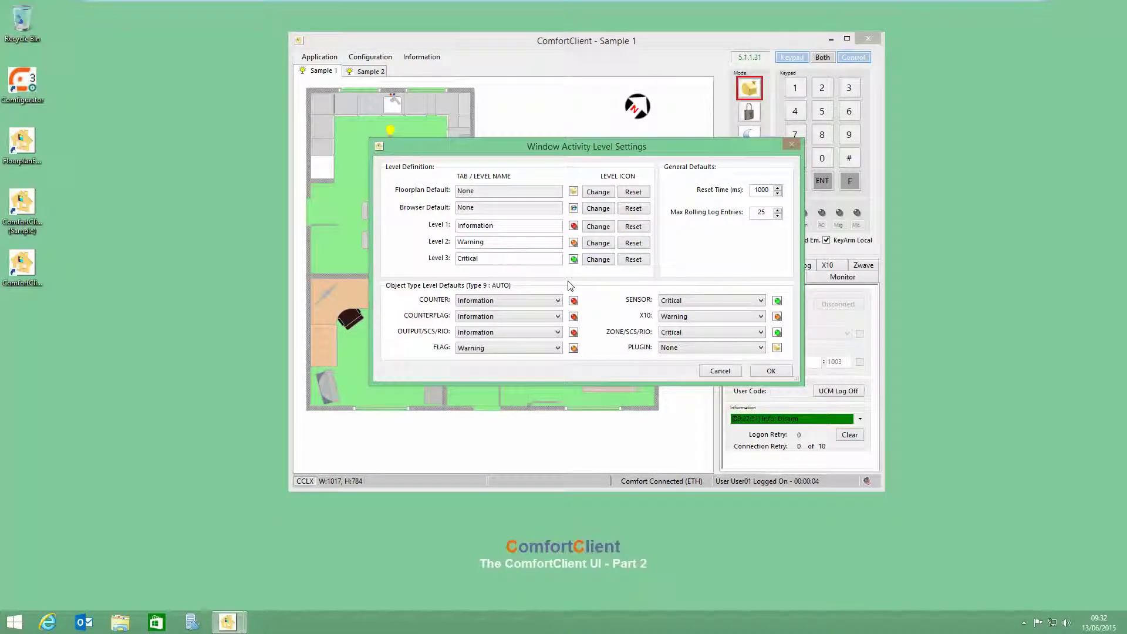
left_click(759, 373)
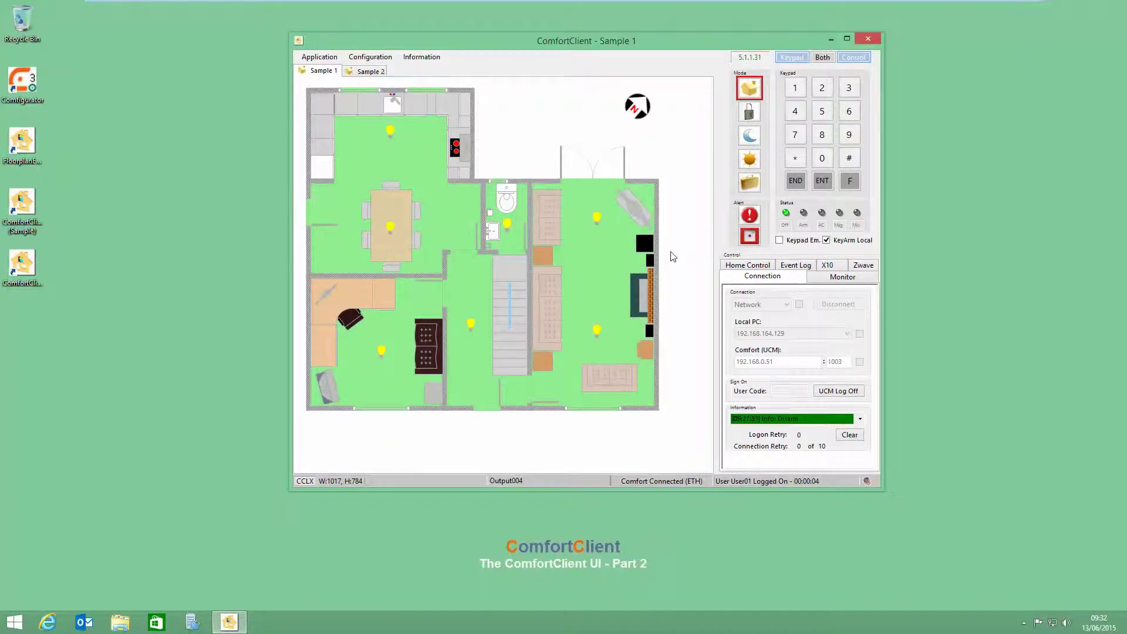
mouse_move(315, 74)
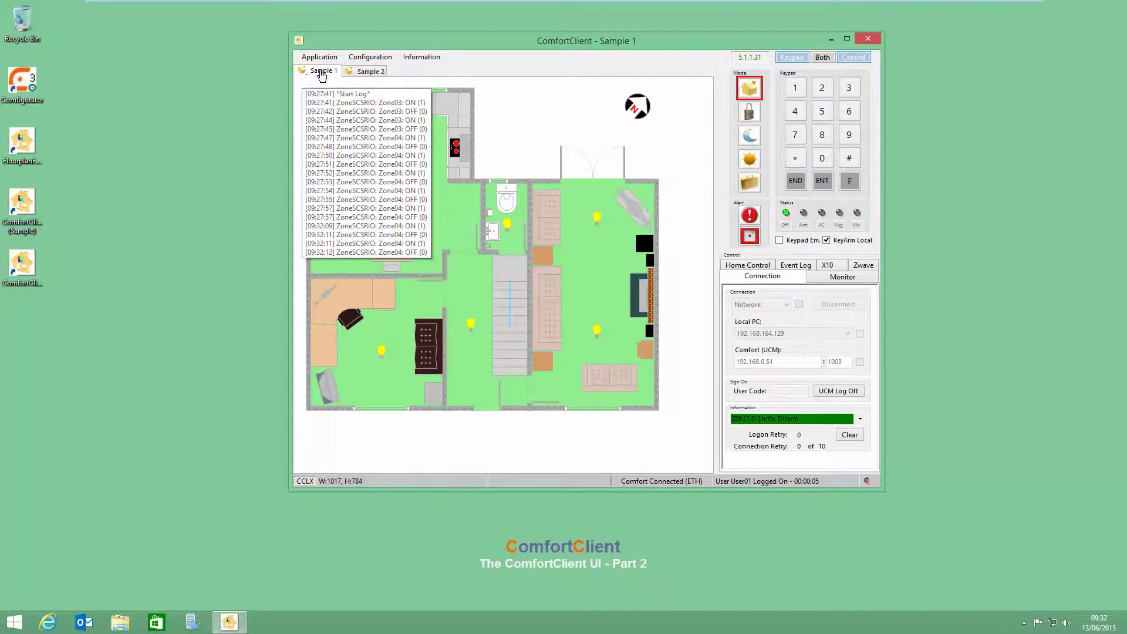
left_click(384, 57)
Step: Add exclusion rule Test123 with pattern FL0501 and enable its receive M option
mouse_move(383, 70)
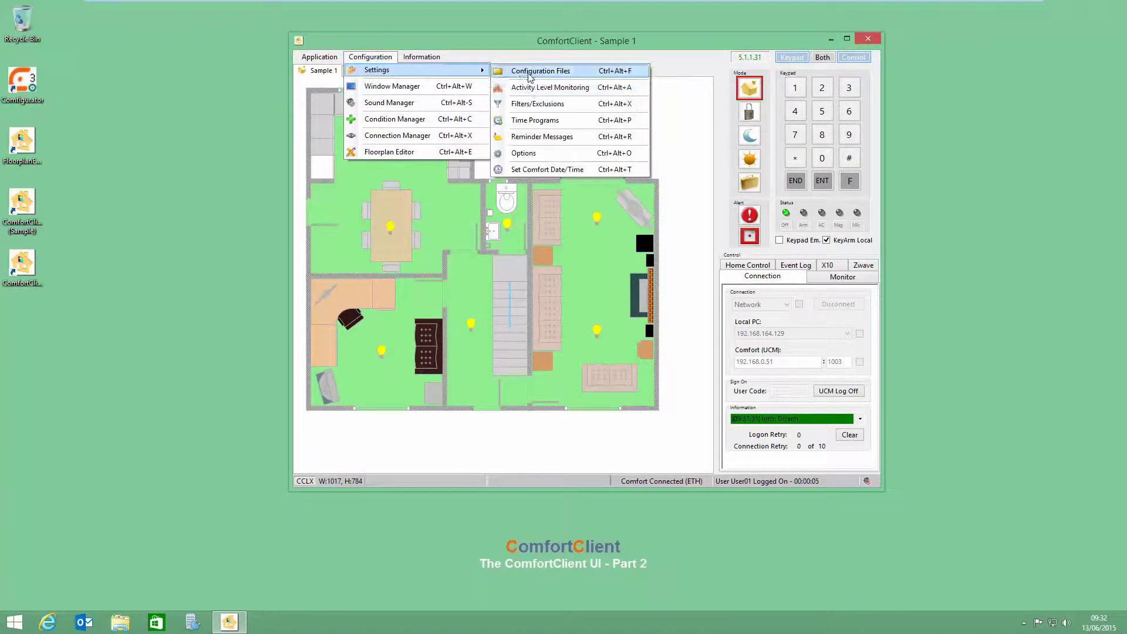
left_click(534, 105)
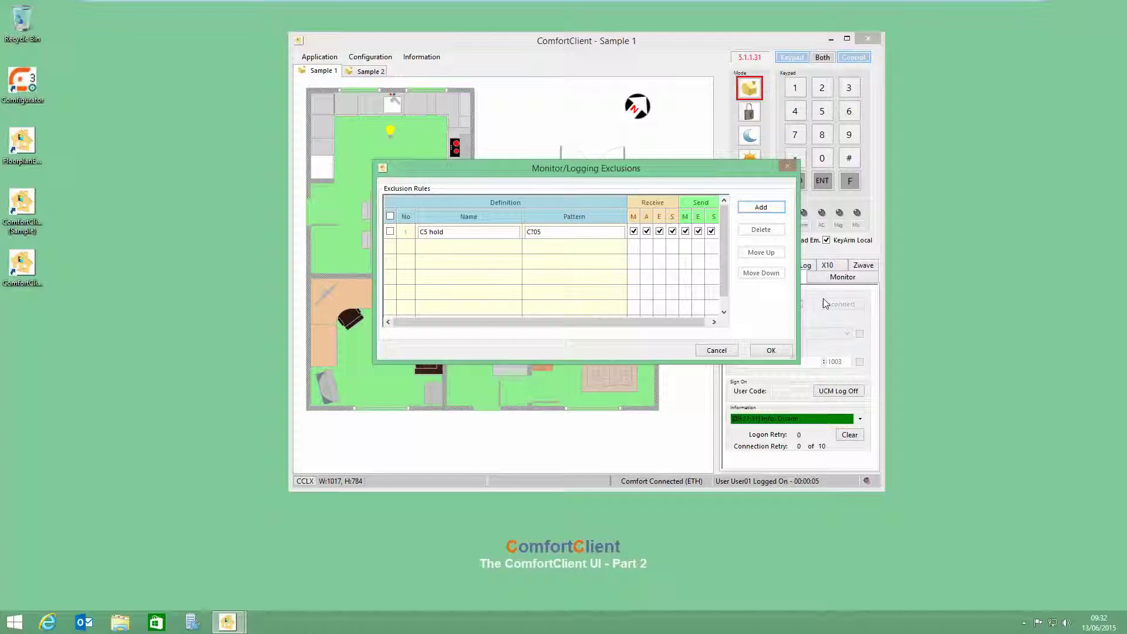
left_click(759, 208)
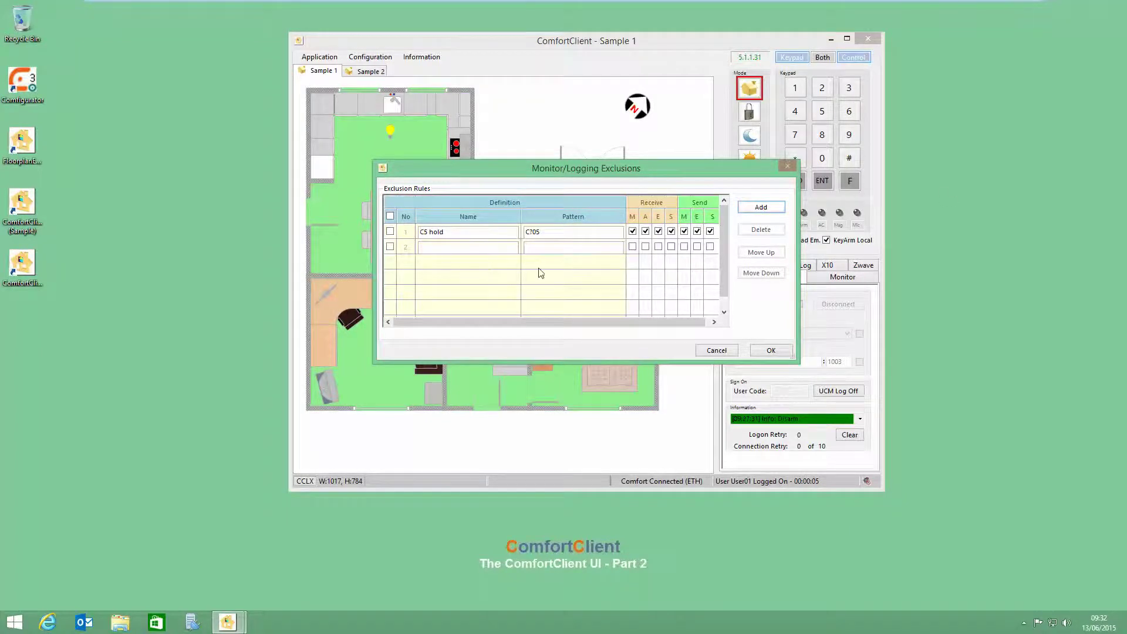
left_click(458, 246)
left_click(555, 250)
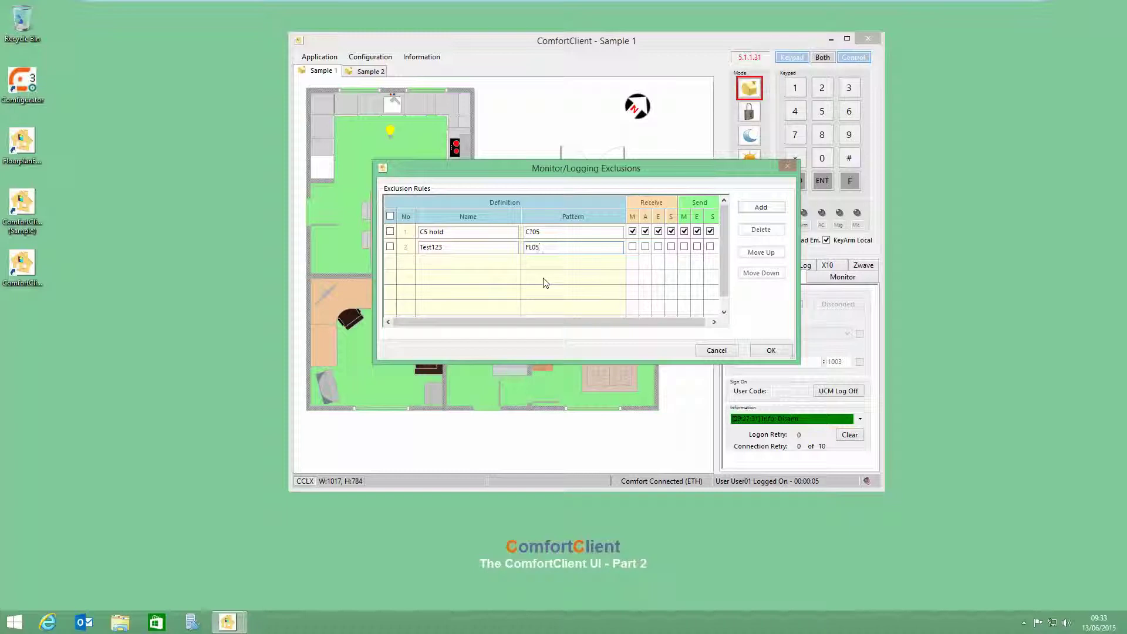
type("0")
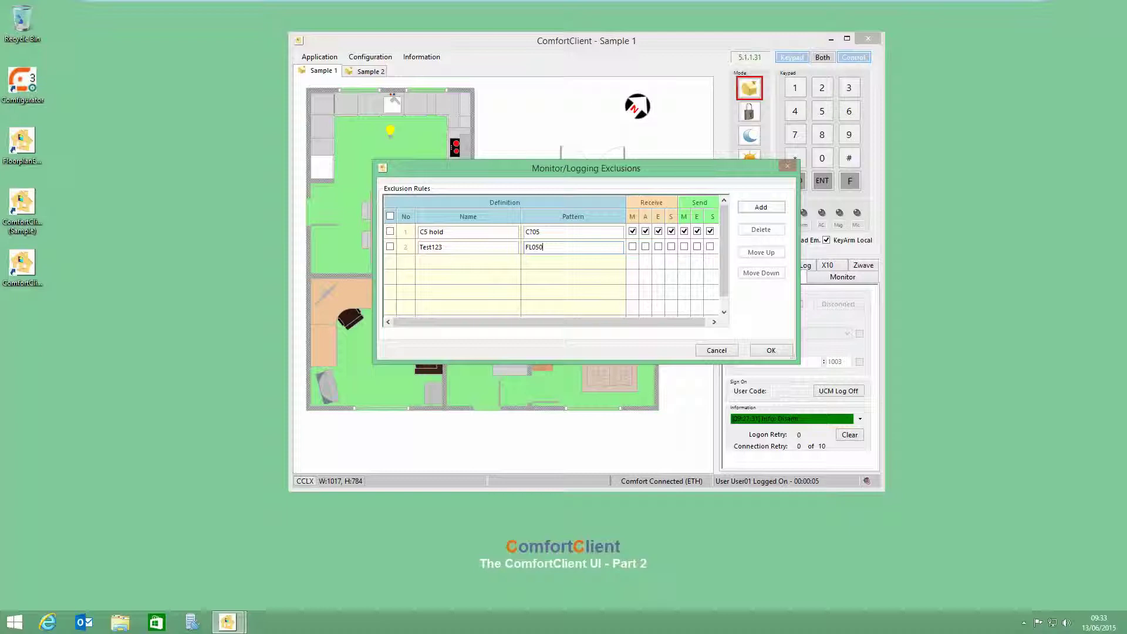
type("1")
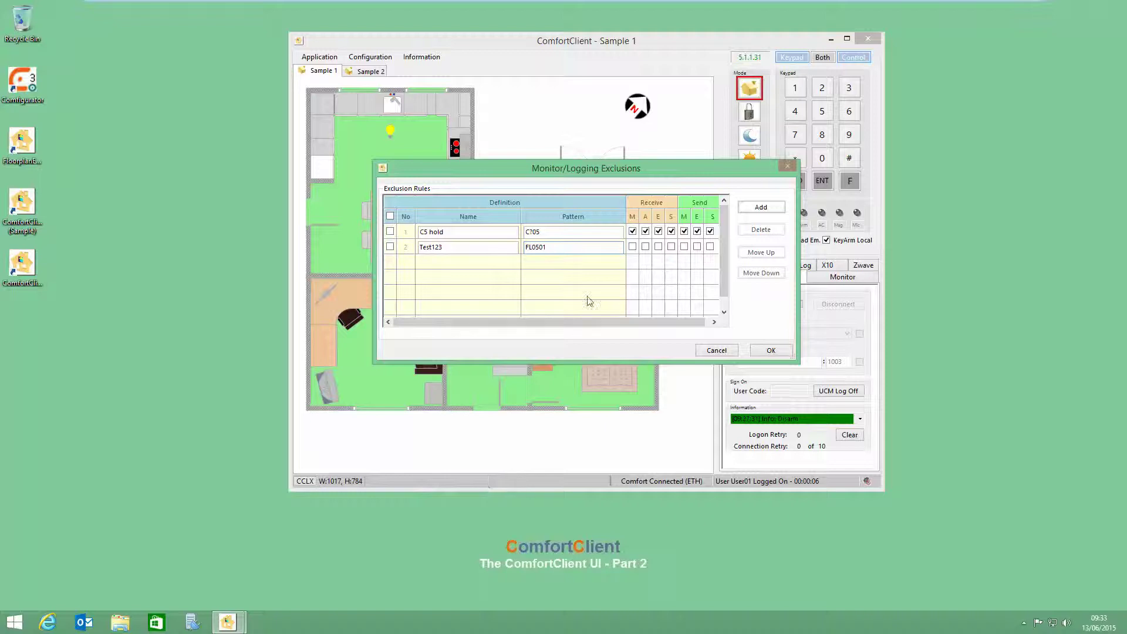
left_click(632, 247)
Step: Enable receive E and send E on Test123, then delete that rule and save the exclusions
left_click(658, 247)
left_click(697, 247)
left_click(390, 247)
left_click(757, 231)
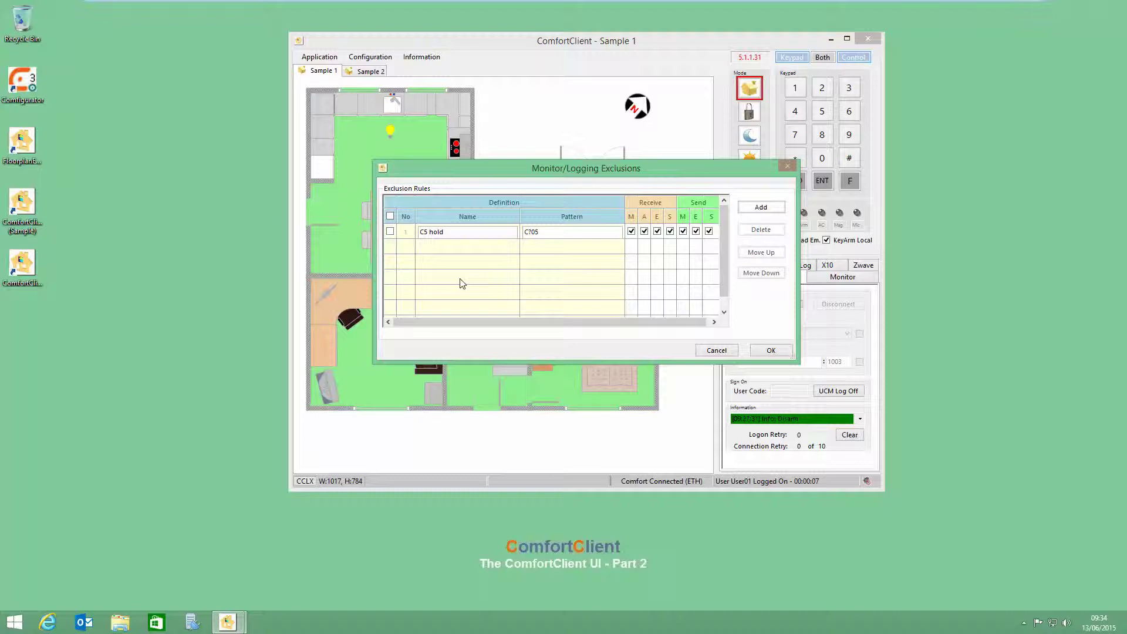
left_click(771, 350)
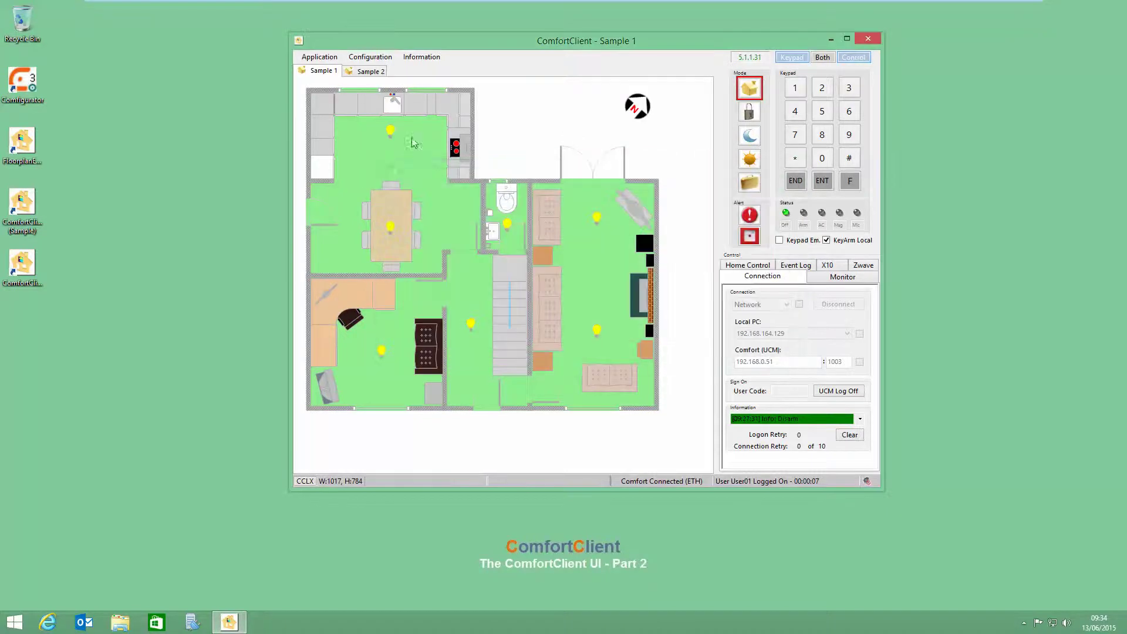
left_click(379, 61)
Step: Open Time Programs and change TimeProgram05's Status, also viewing TimeProgram06 and TimeProgram07
mouse_move(402, 70)
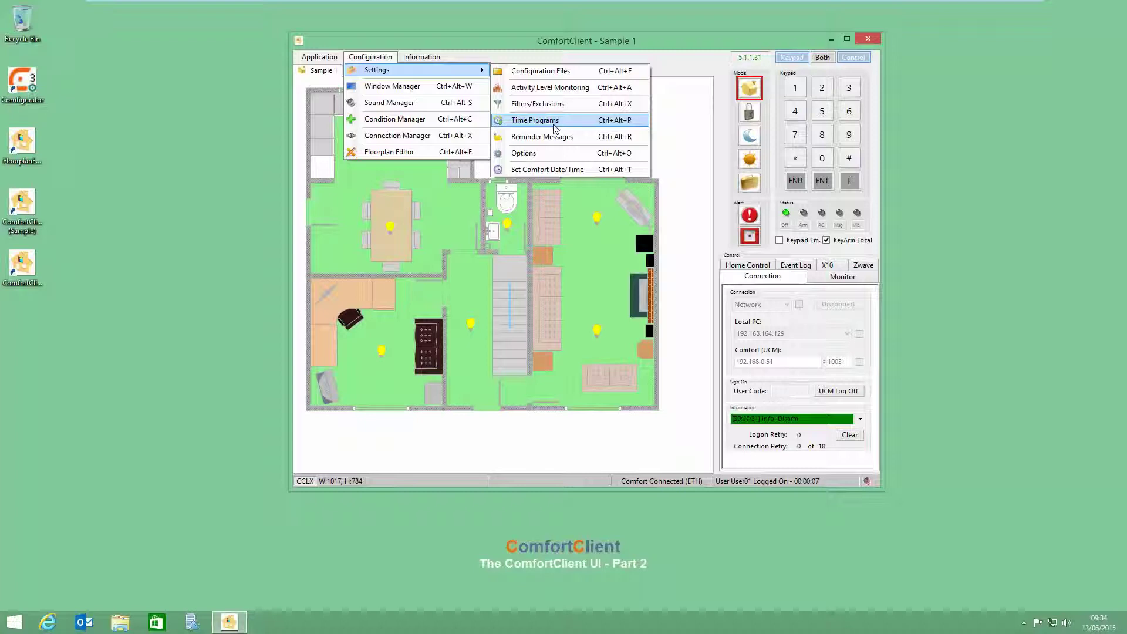
left_click(554, 126)
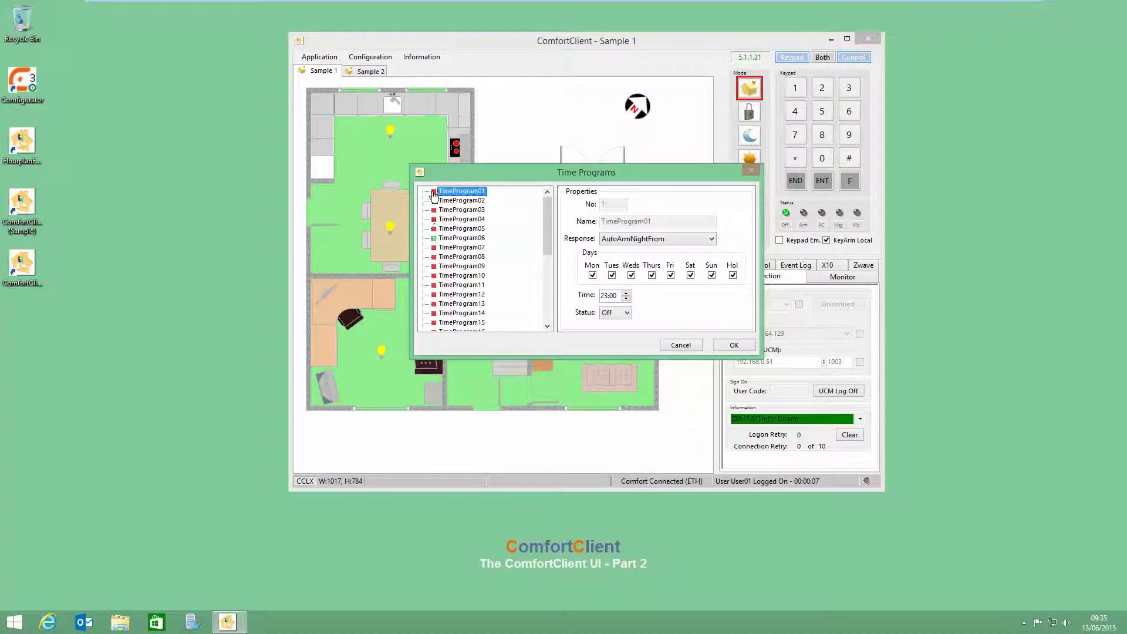
left_click(464, 240)
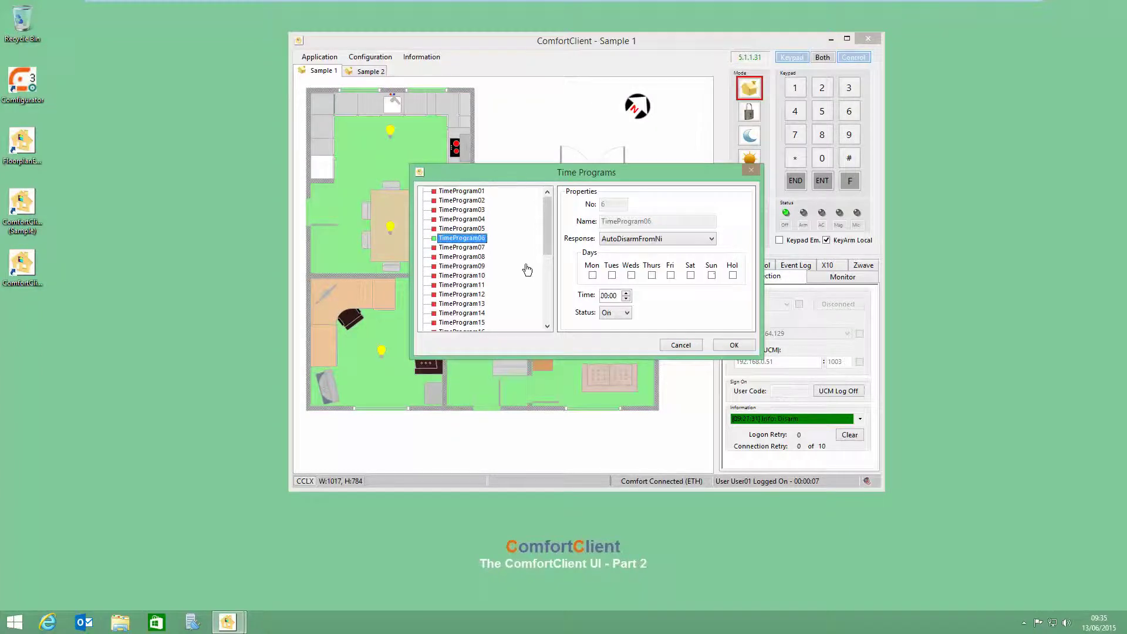
left_click(451, 229)
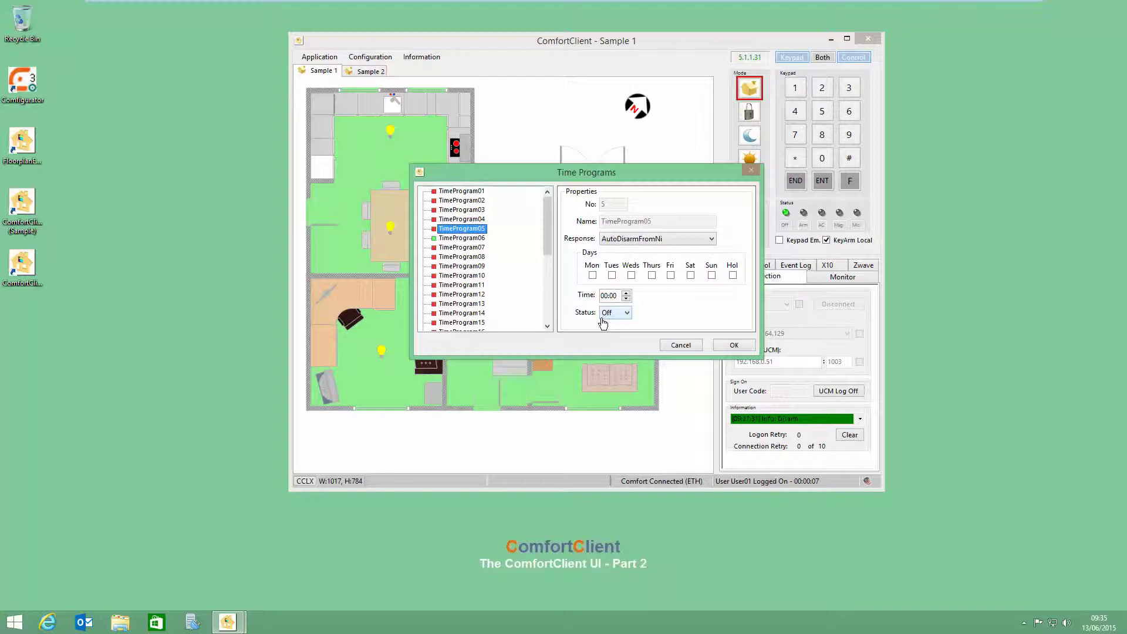
left_click(628, 317)
left_click(615, 327)
left_click(450, 229)
left_click(466, 249)
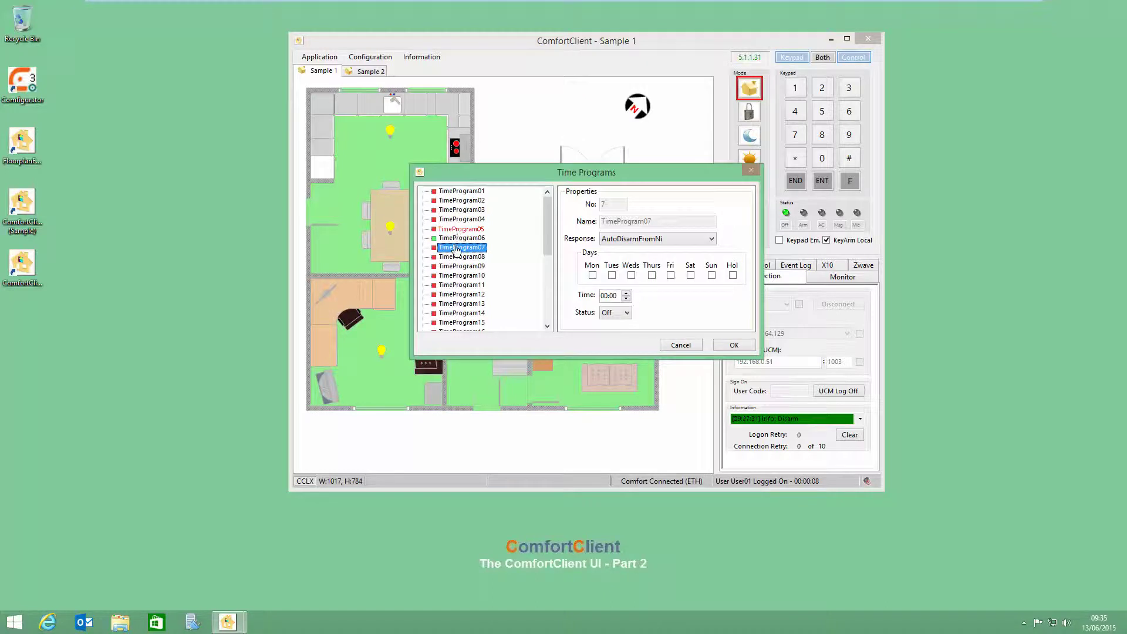
Step: Schedule TimeProgram06 with the AutoDisarmFromNi response on Tuesdays and Fridays at a later start hour
left_click(463, 237)
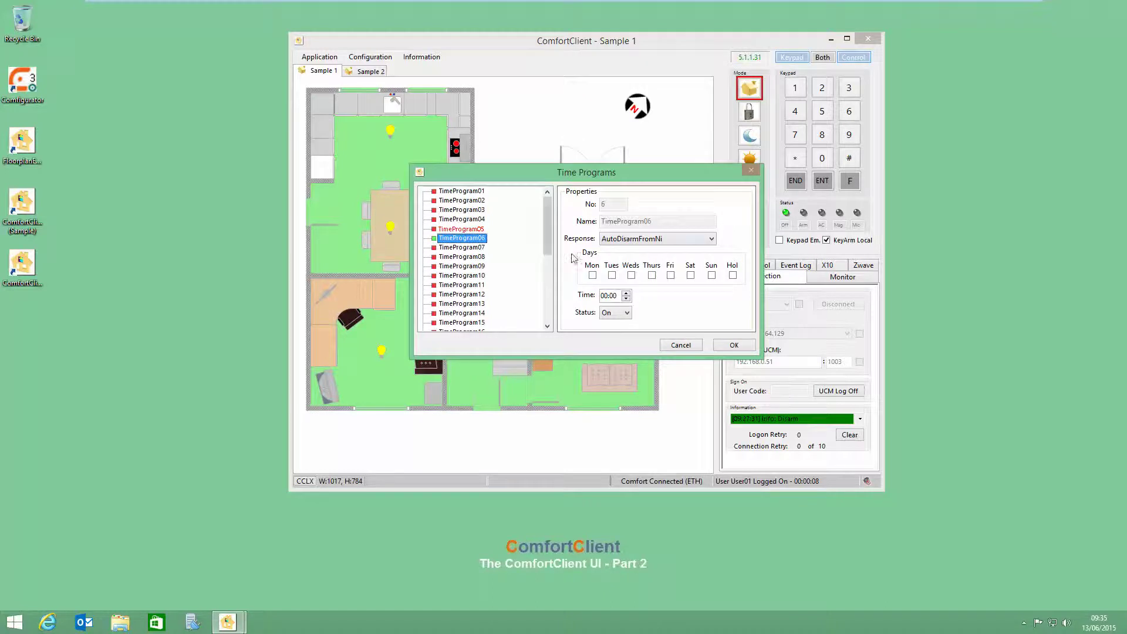
left_click(635, 239)
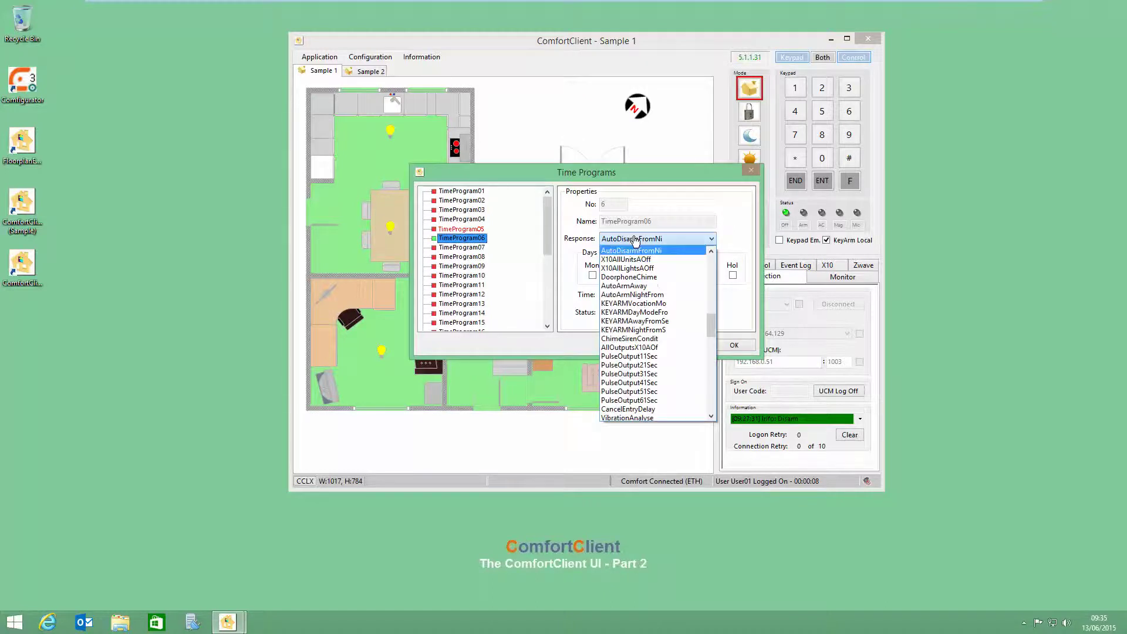
left_click(635, 239)
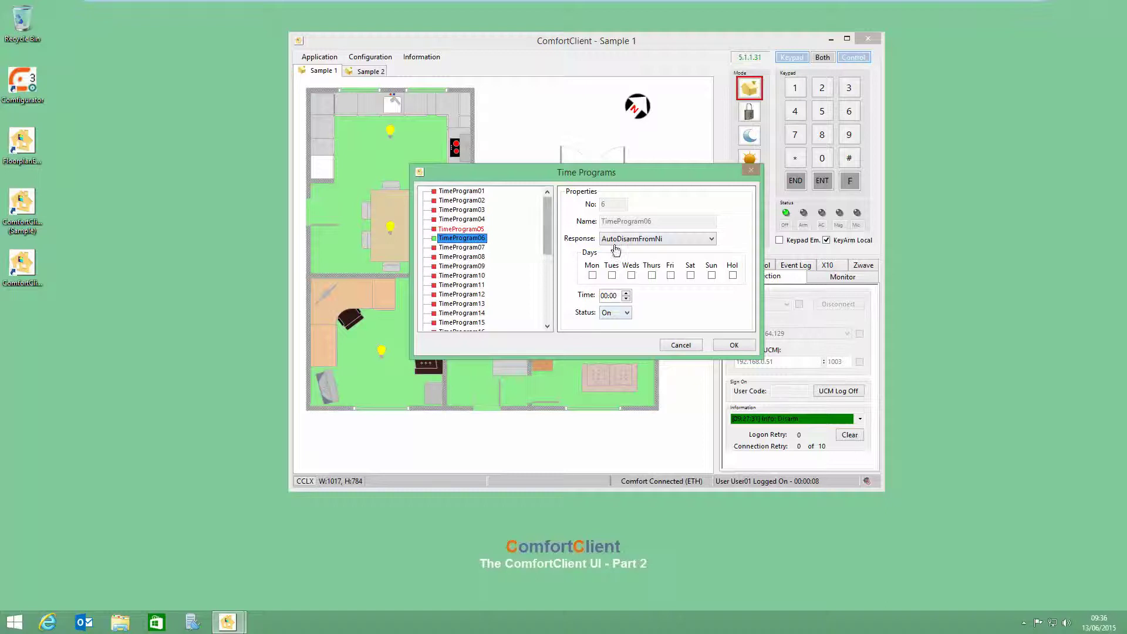
left_click(612, 275)
left_click(670, 275)
left_click(626, 293)
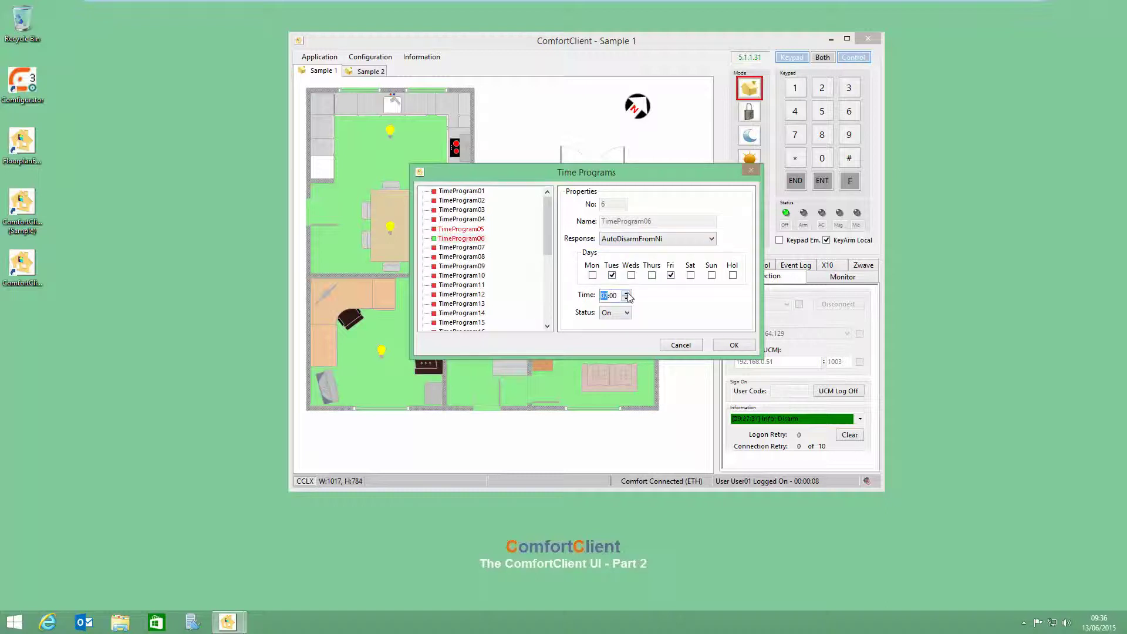
left_click(626, 294)
left_click(626, 294)
left_click(626, 294)
left_click(627, 293)
left_click(626, 293)
Step: Save the time programs and view the monitor log showing TP05 and TP06 acknowledged OK
left_click(734, 345)
left_click(842, 277)
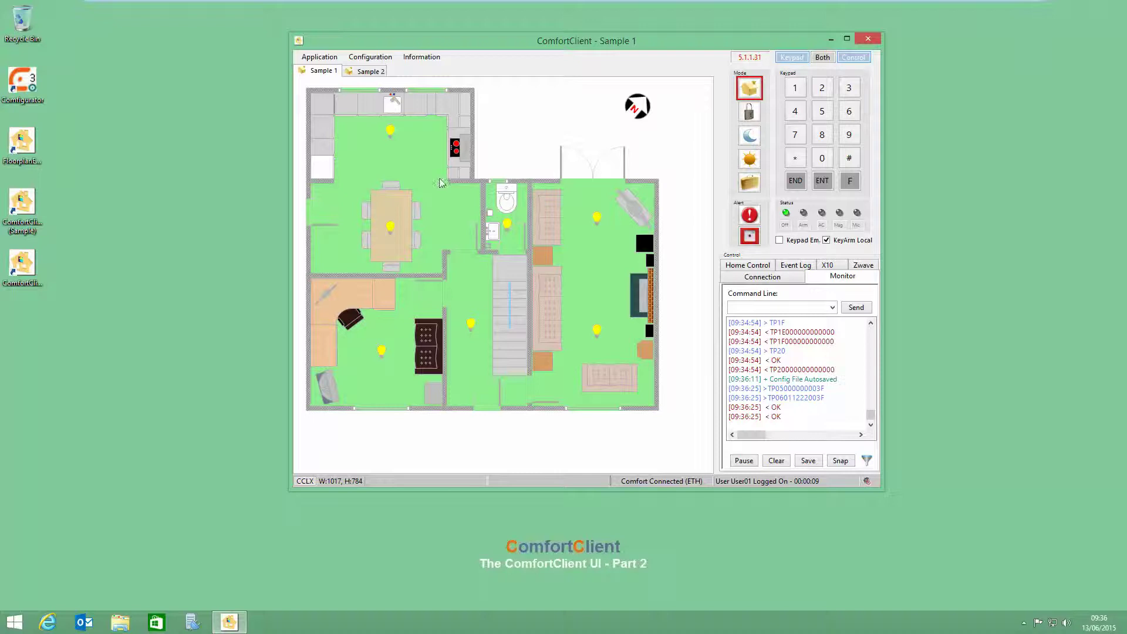
left_click(371, 58)
Step: Open the Reminder Messages settings listing Reminder01–Reminder16 and move the dialog up and right
mouse_move(411, 70)
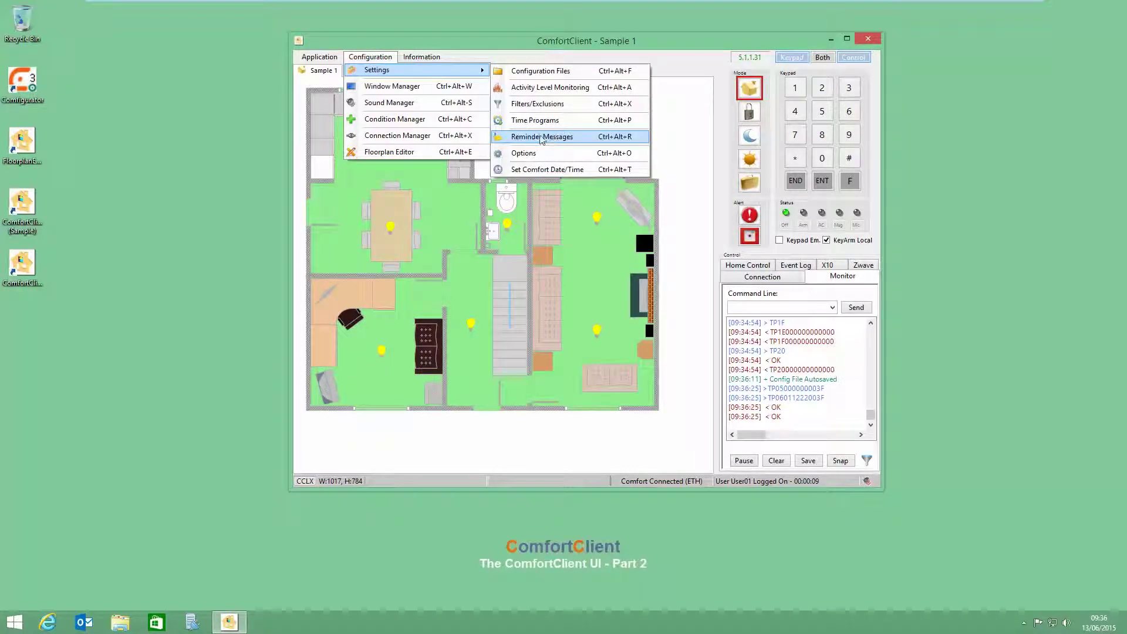
left_click(541, 138)
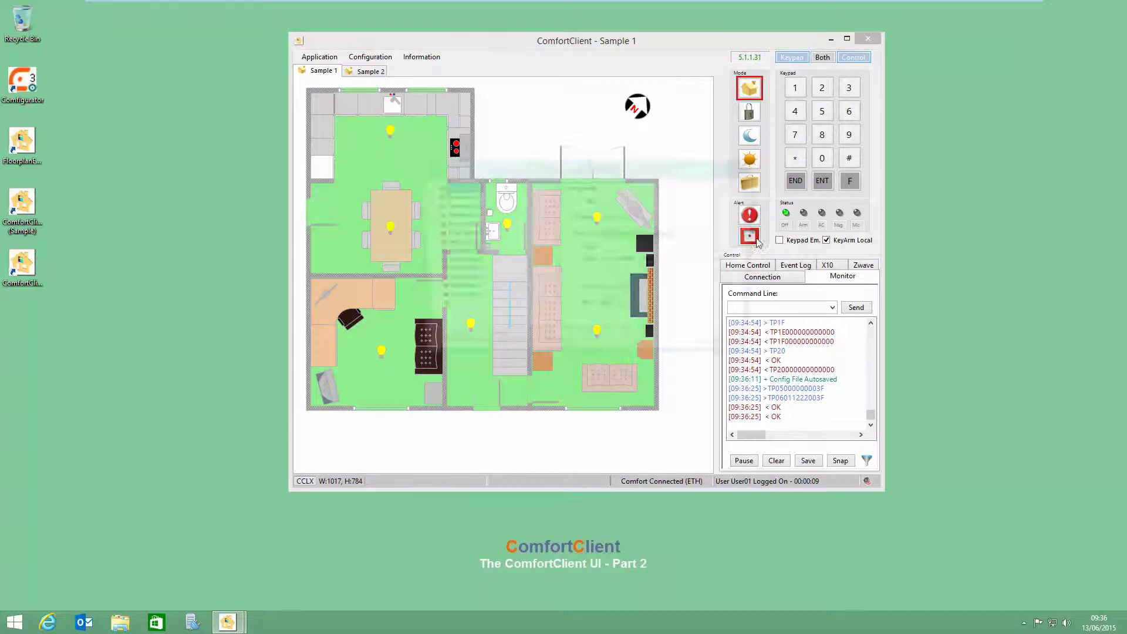
left_click_drag(597, 163, 608, 128)
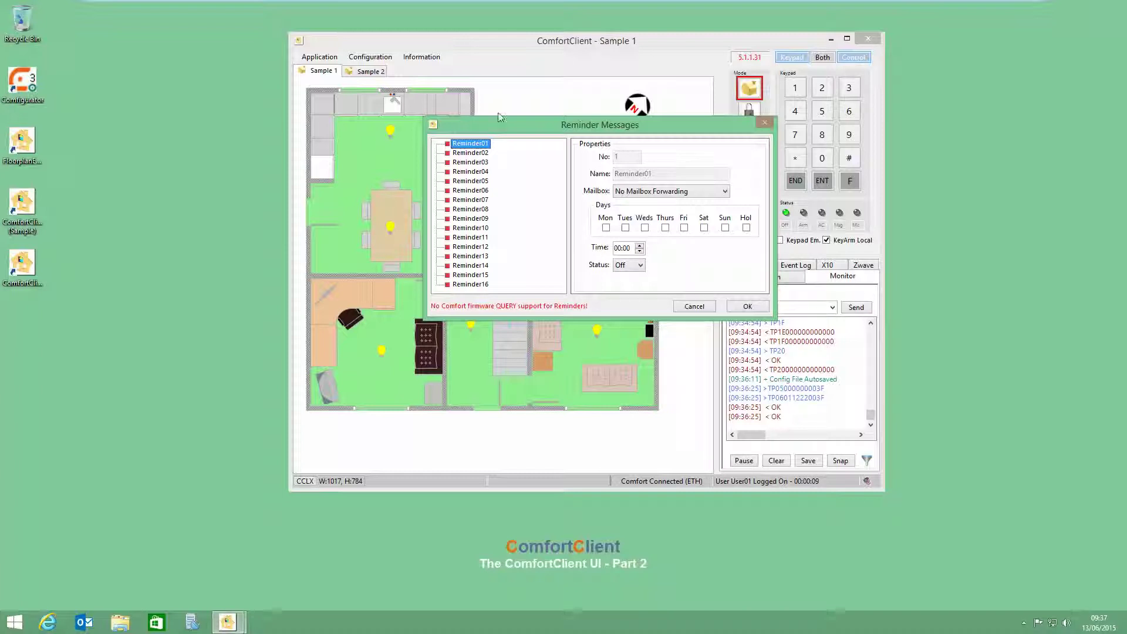
Step: Switch Reminder05 off and forward it to the user's mailbox
mouse_move(476, 184)
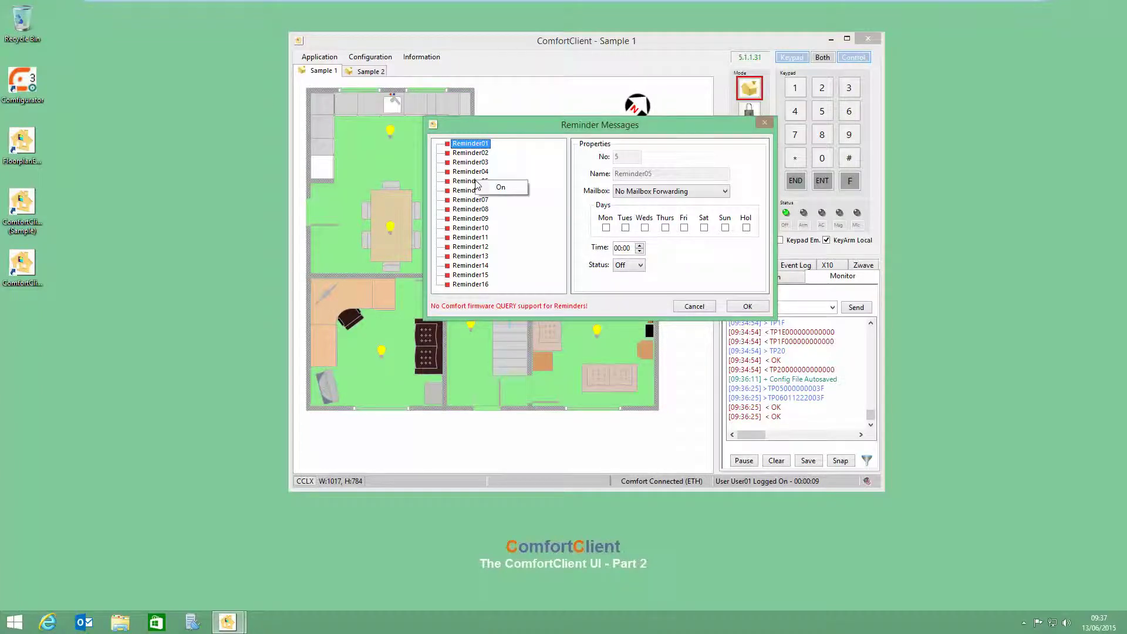
left_click(461, 184)
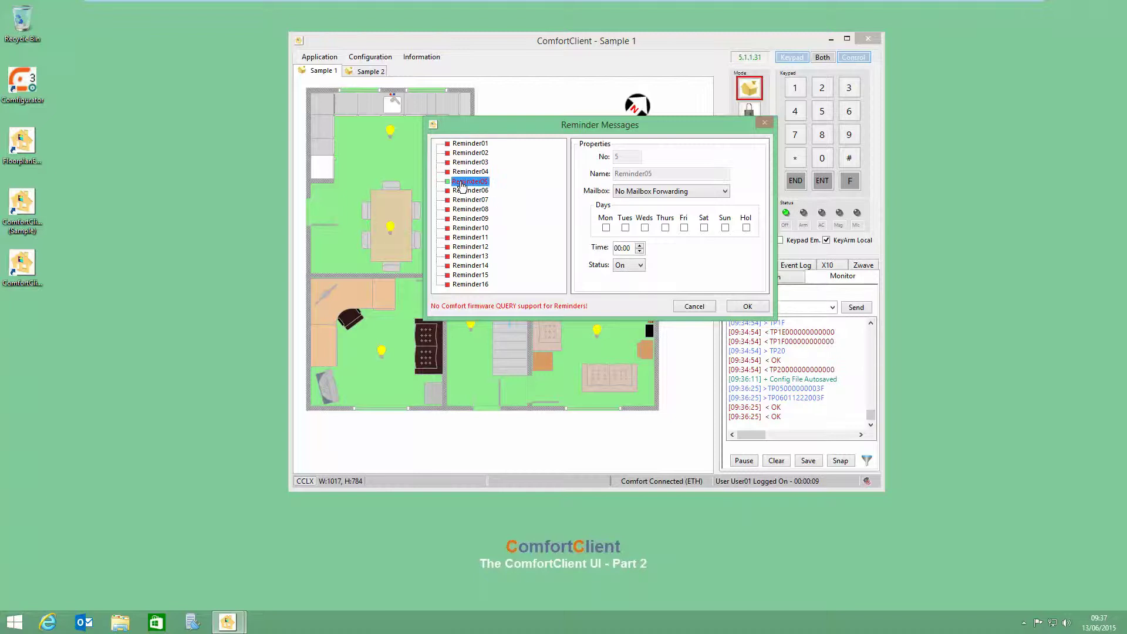
left_click(637, 265)
left_click(621, 287)
left_click(640, 193)
left_click(628, 209)
Step: Schedule Reminder05 for Monday, Wednesday and Saturday at 00:03 and save the reminder settings
left_click(606, 227)
left_click(644, 228)
left_click(703, 228)
left_click(639, 246)
left_click(639, 245)
left_click(639, 245)
left_click(746, 307)
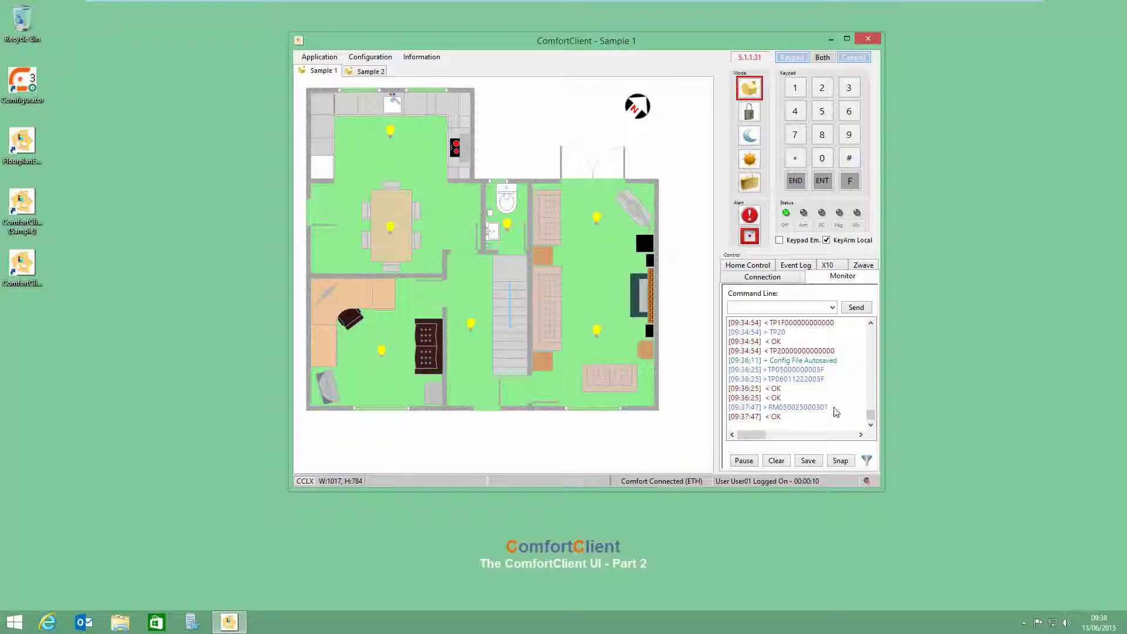
left_click(371, 60)
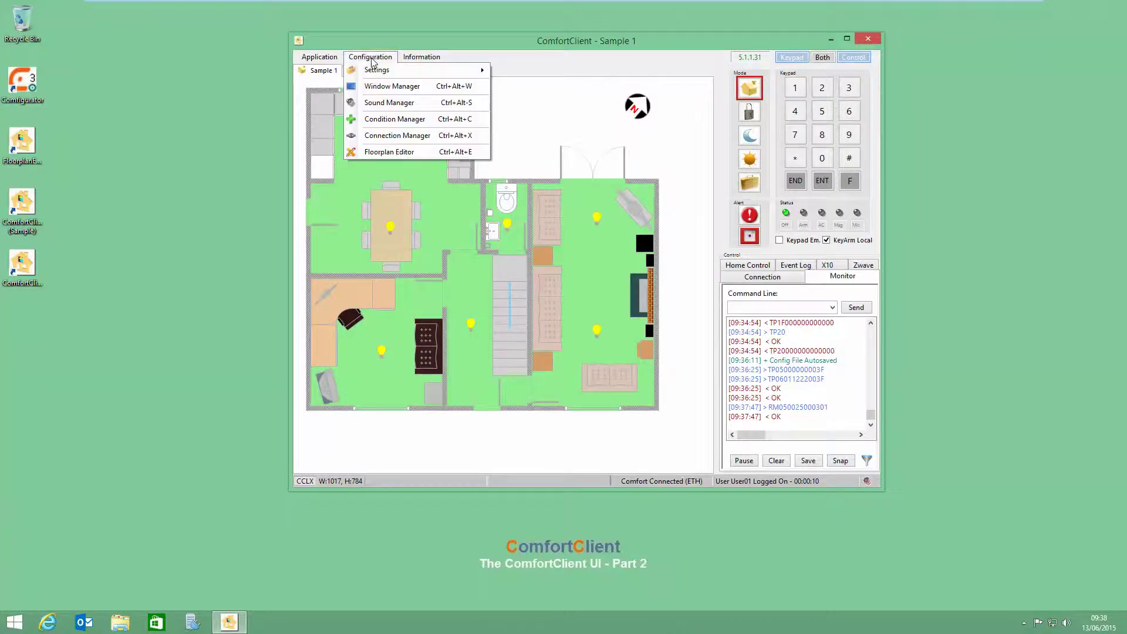
Step: Open the Options dialog, reposition it higher, and leave Window Tab Position set to Top
mouse_move(379, 71)
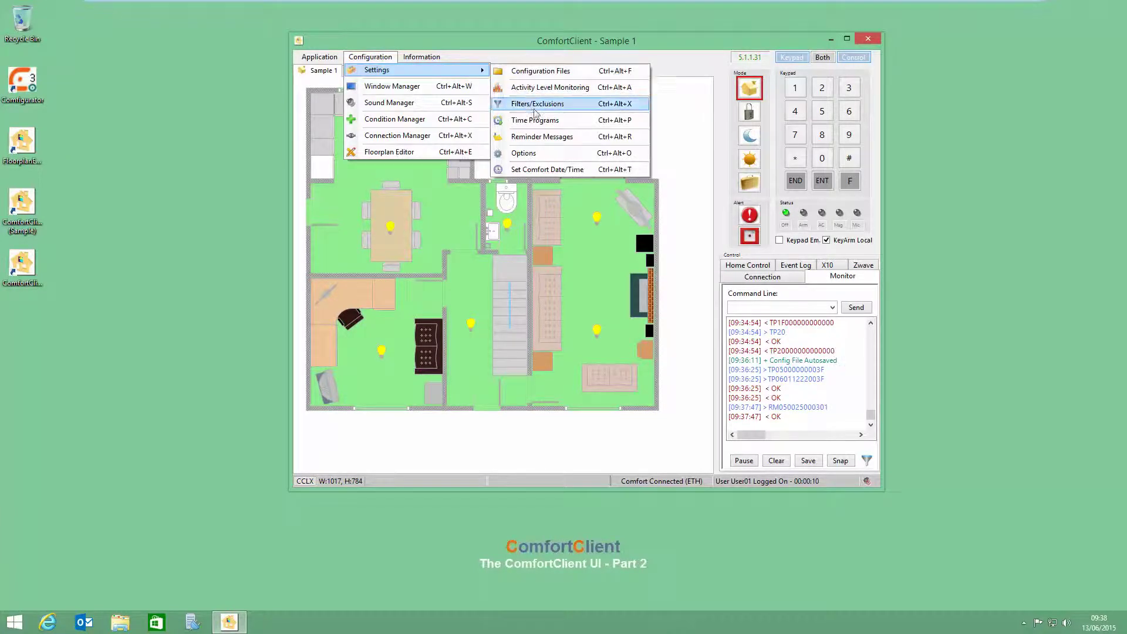
left_click(539, 153)
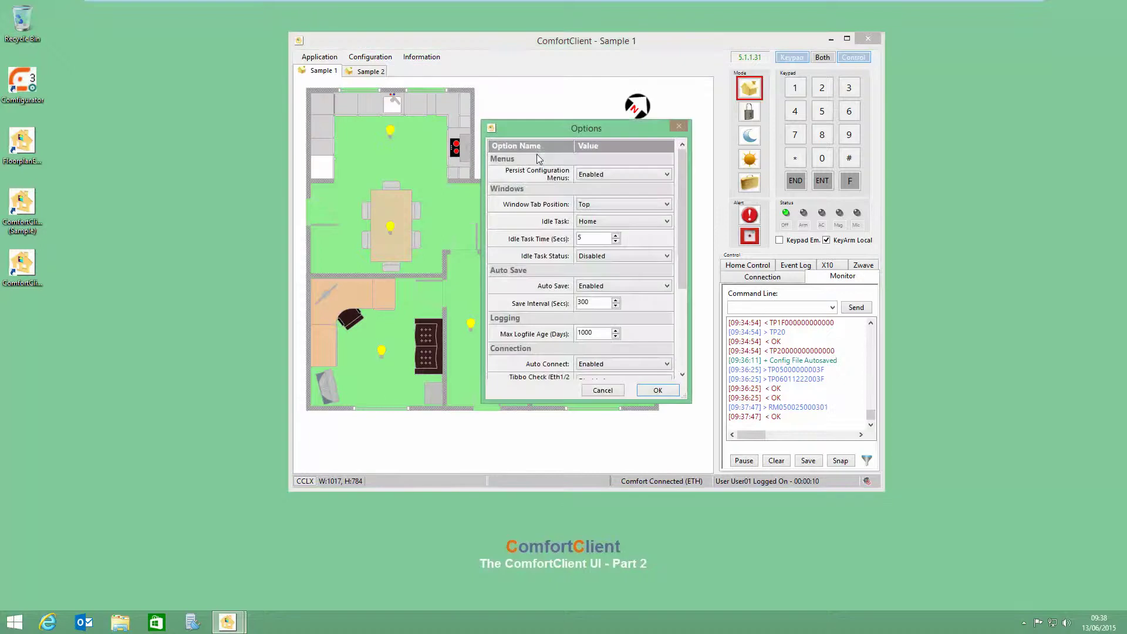
left_click_drag(555, 129, 535, 94)
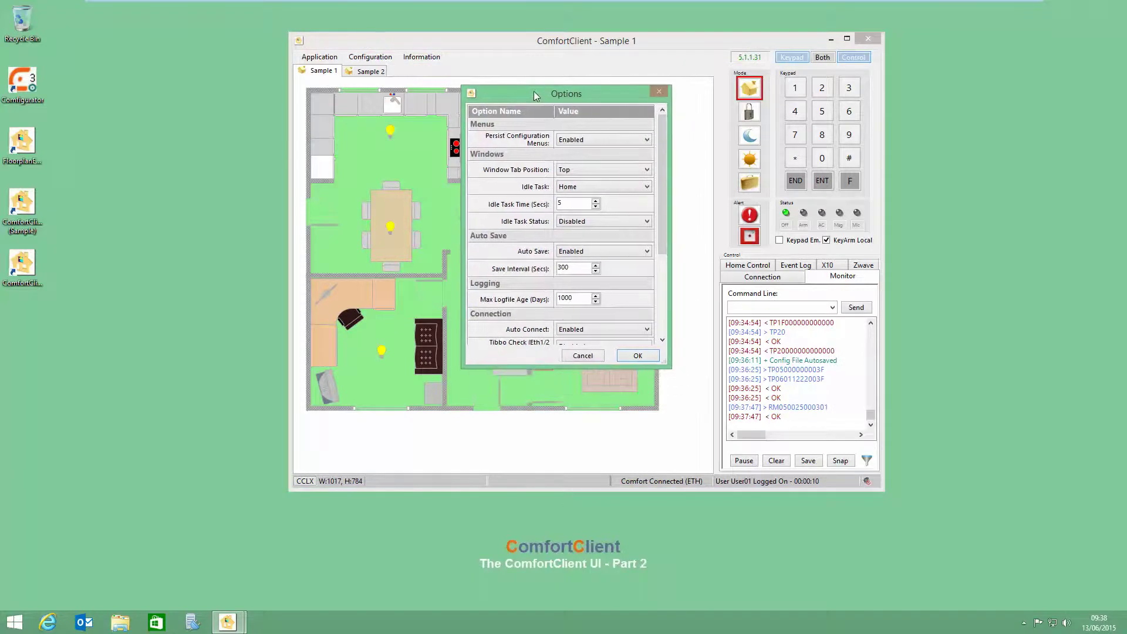
left_click_drag(665, 175, 658, 330)
left_click_drag(671, 249, 668, 138)
mouse_move(579, 146)
left_click_drag(539, 97, 538, 77)
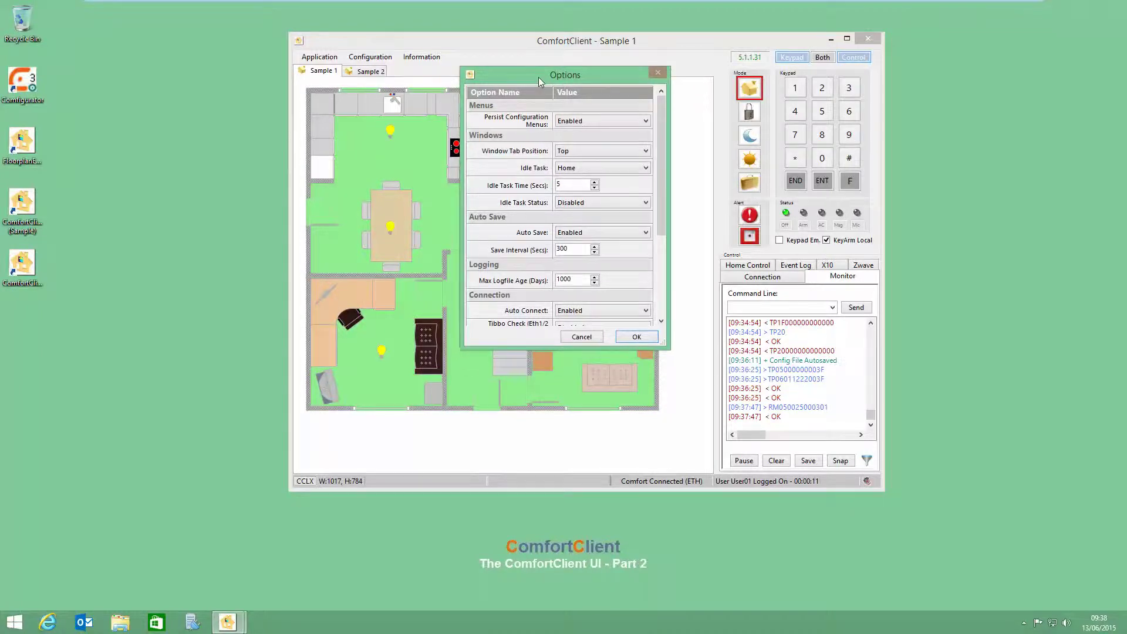
mouse_move(565, 127)
left_click(637, 153)
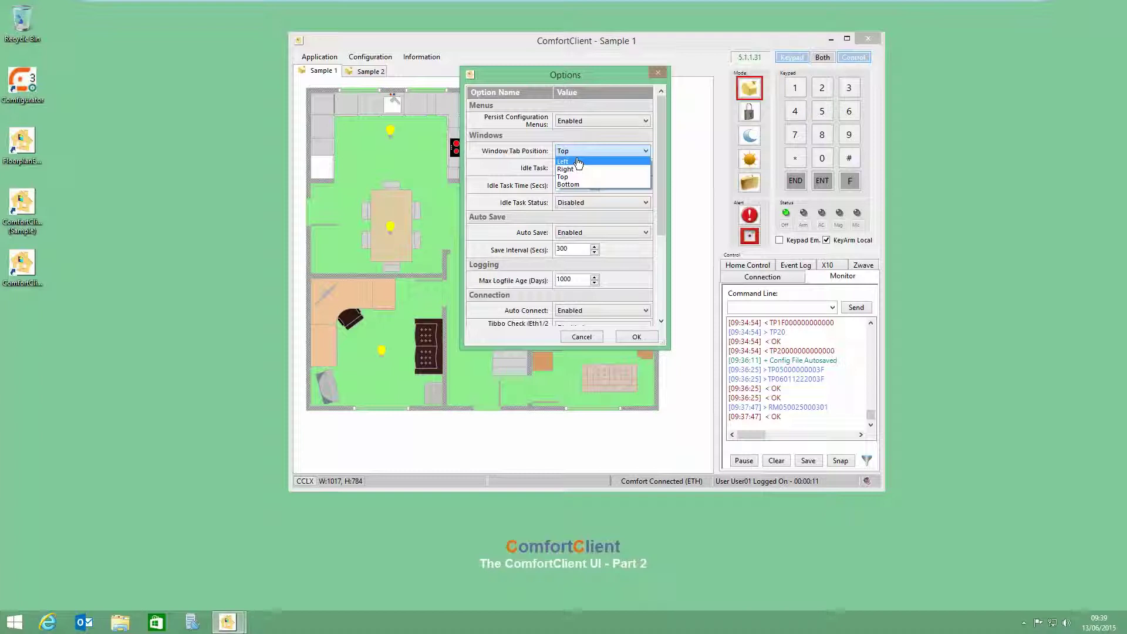
left_click(575, 151)
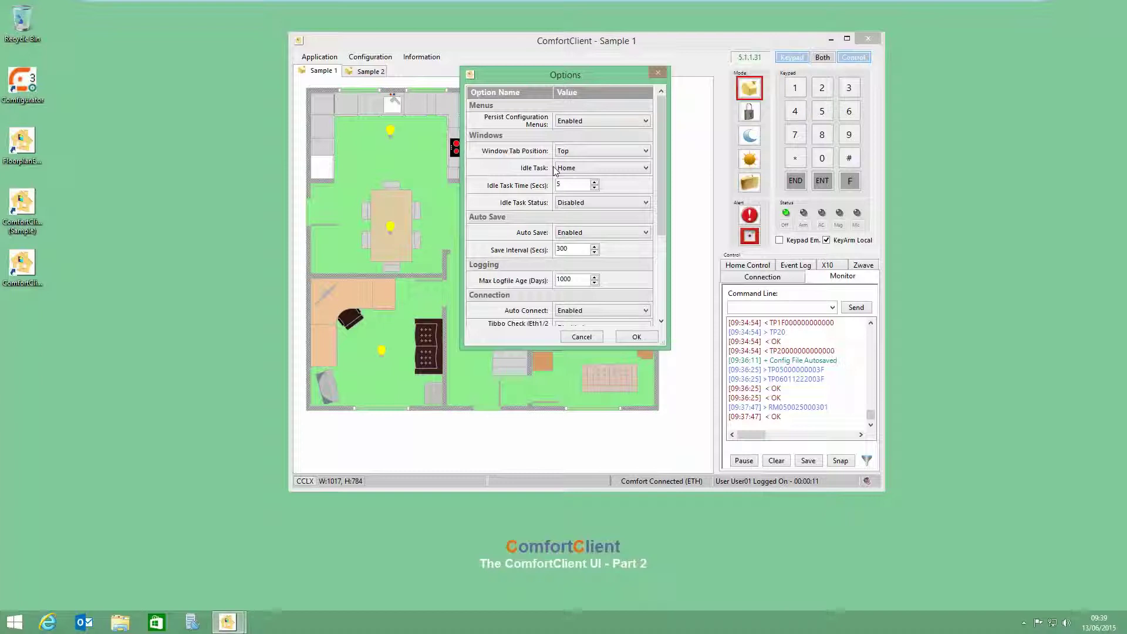
left_click_drag(663, 217, 664, 272)
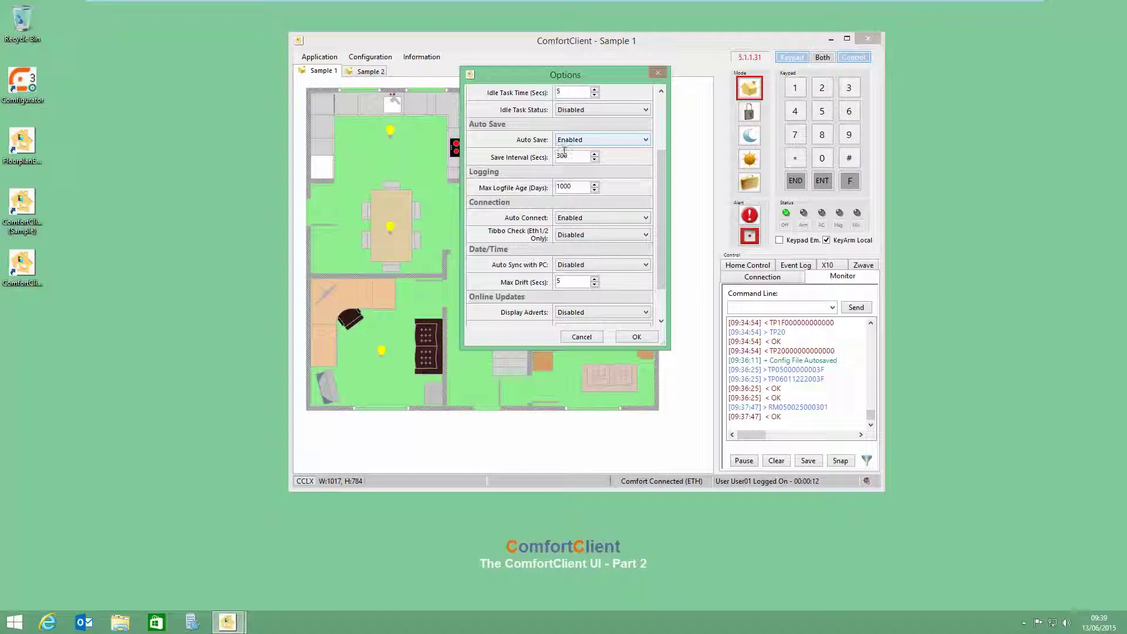
double_click(556, 156)
left_click_drag(660, 210, 670, 252)
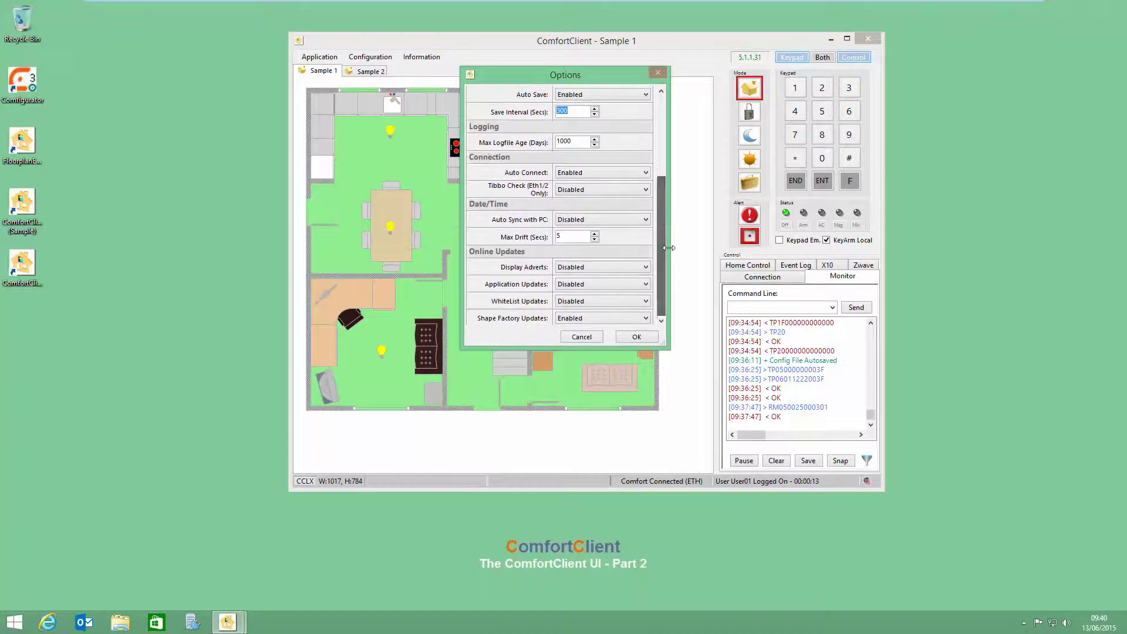
mouse_move(606, 199)
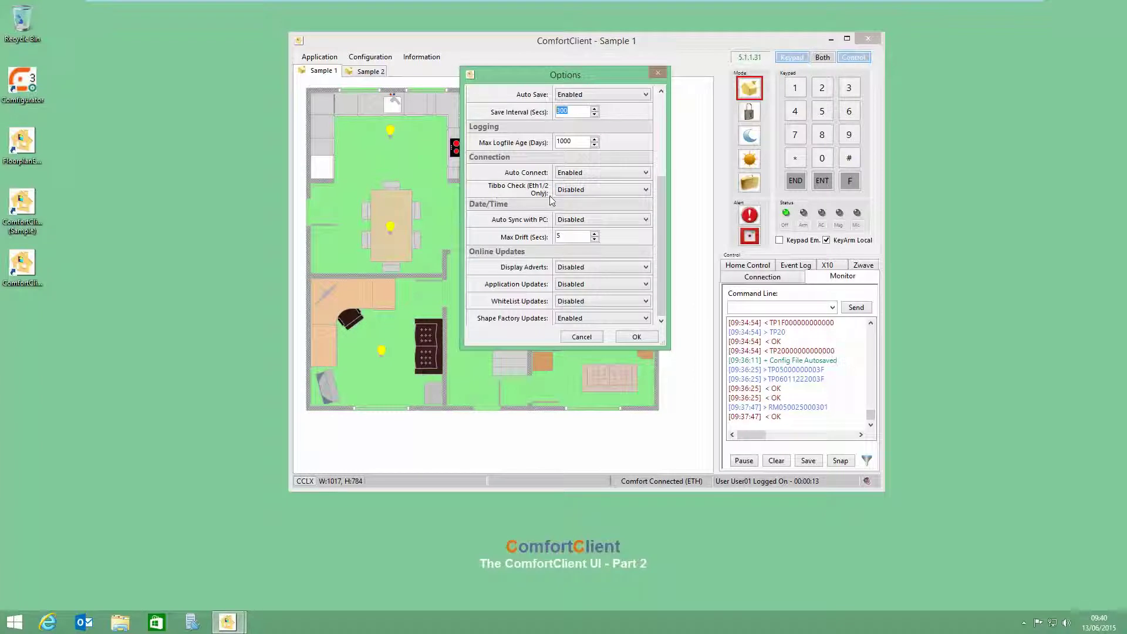
mouse_move(573, 192)
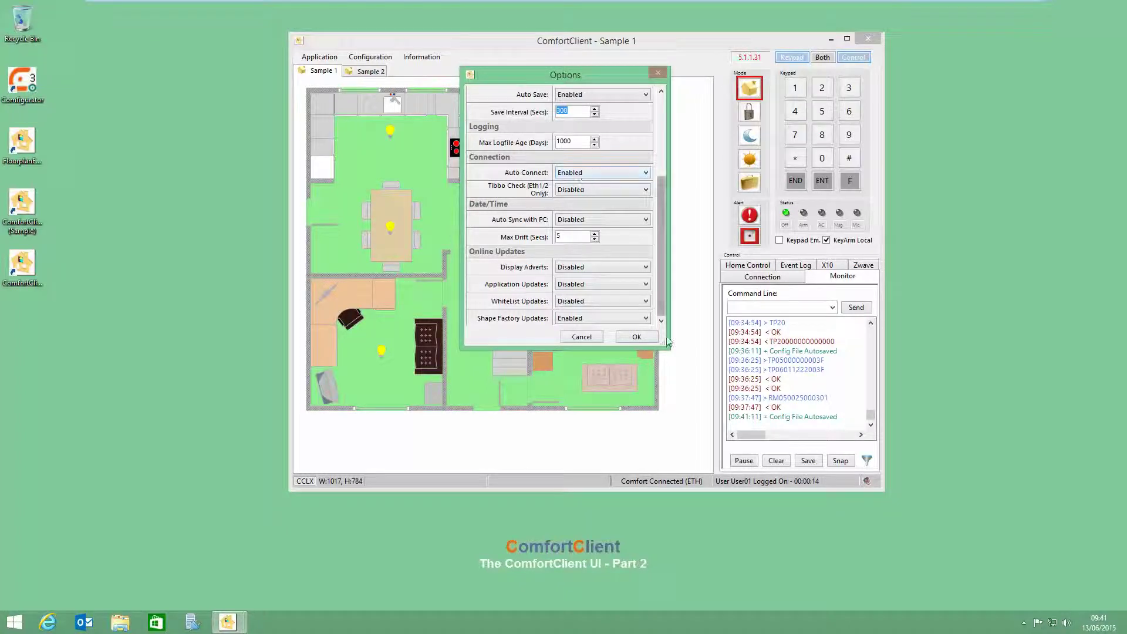
mouse_move(631, 229)
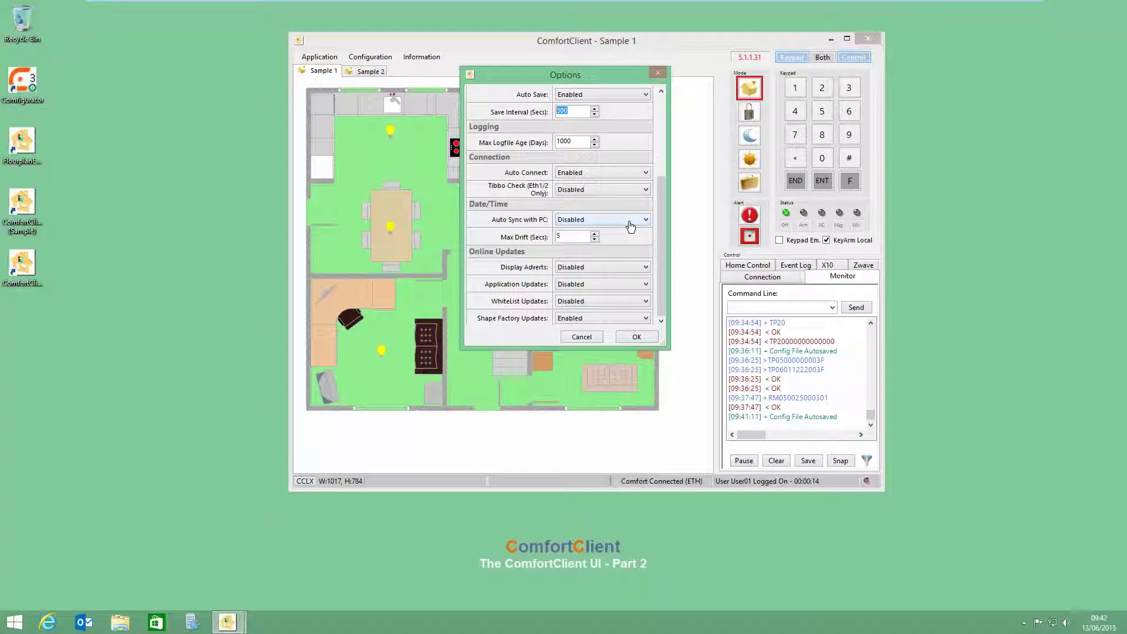
left_click(558, 236)
Step: Select the Max Drift value 5, then close the Options dialog with OK
left_click_drag(560, 235, 554, 238)
left_click(642, 345)
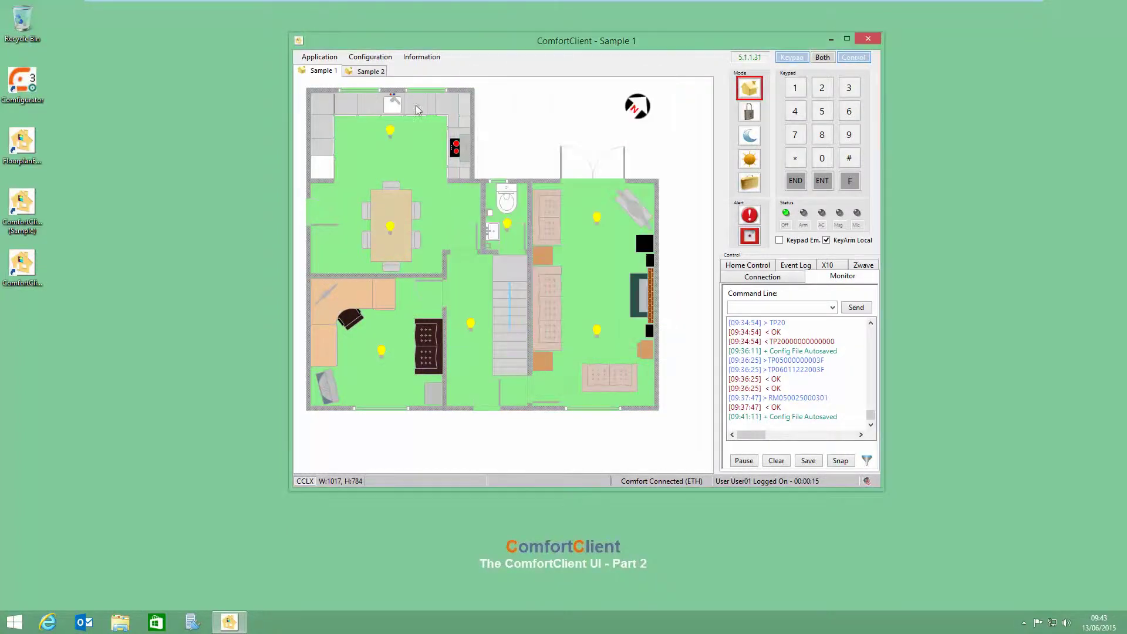
Step: Insert a window named 'Sample 3' below Sample 2 using the Sample 3.xml floor plan
left_click(383, 60)
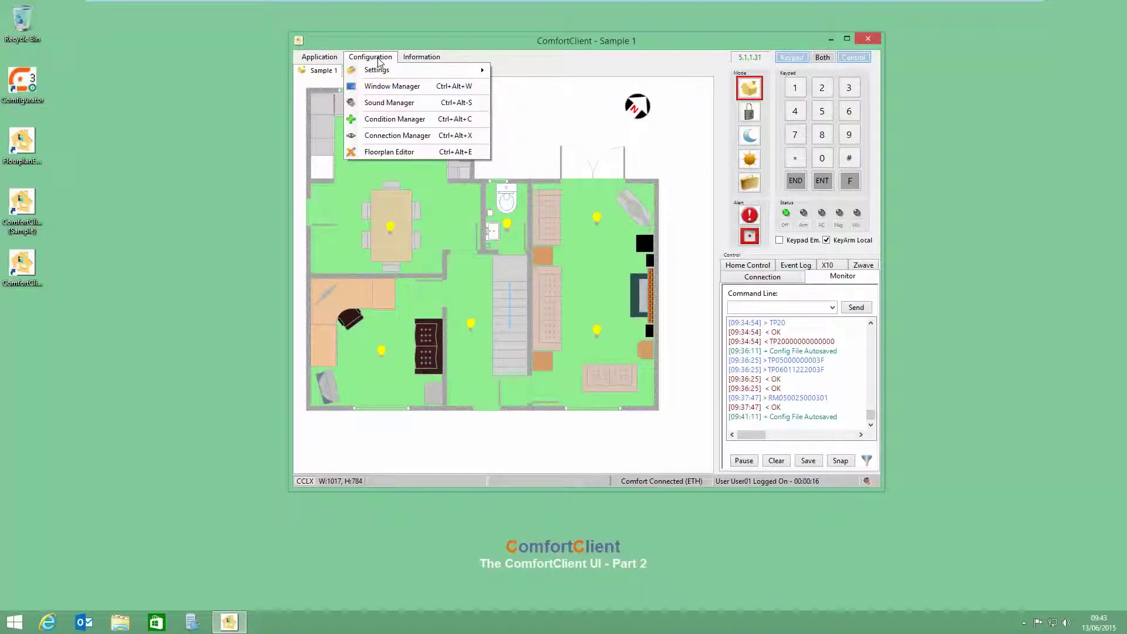
left_click(379, 87)
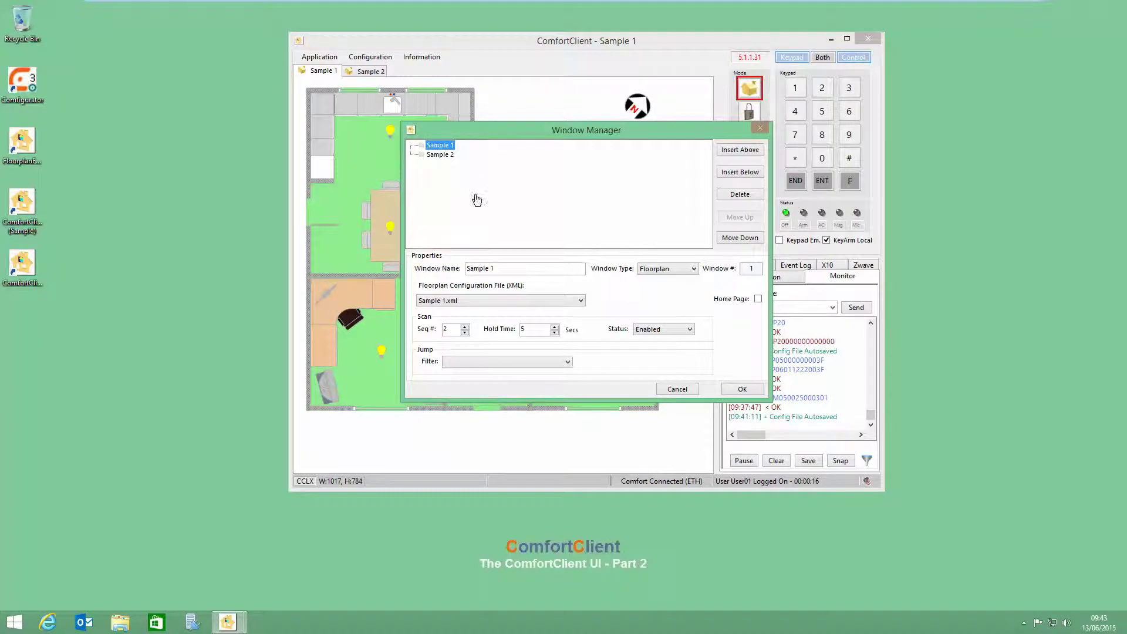
left_click(441, 155)
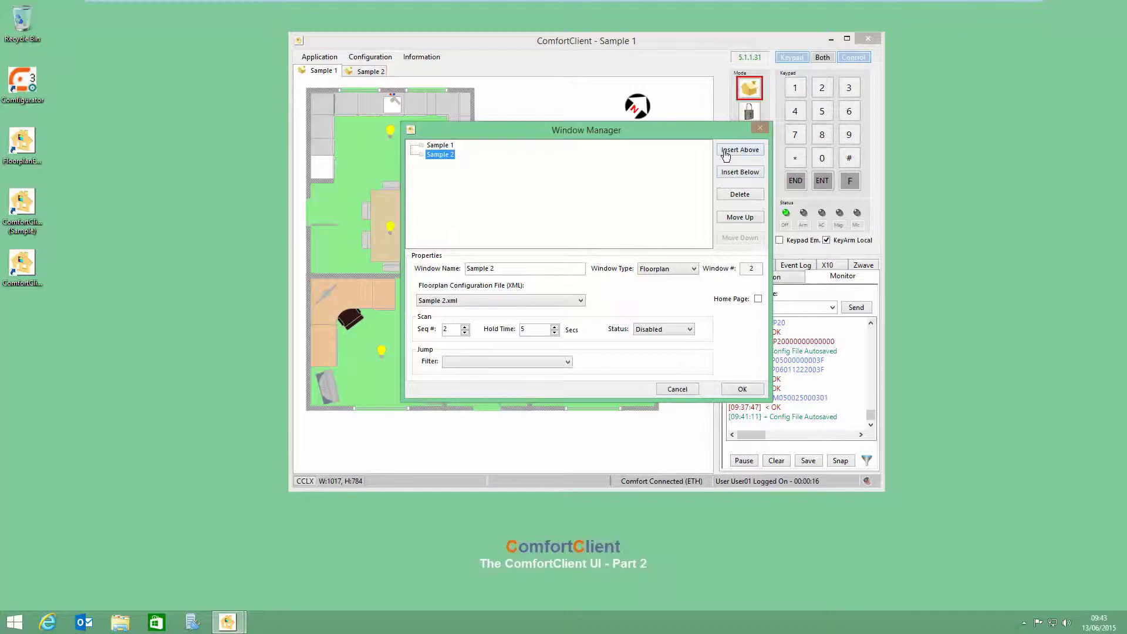
left_click(449, 155)
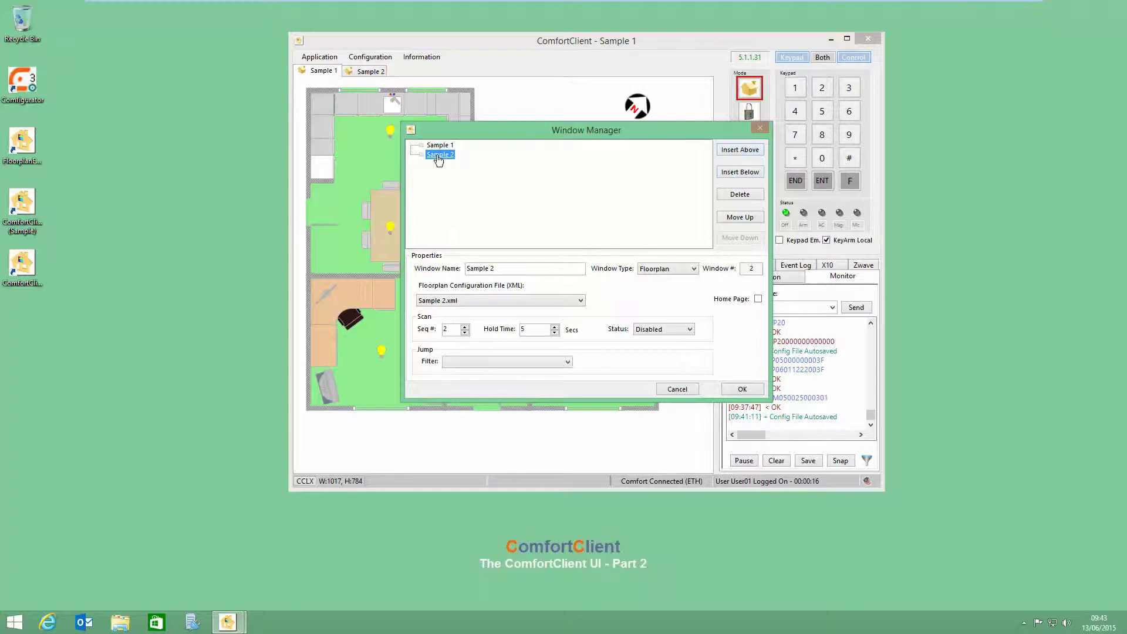
left_click(737, 173)
left_click_drag(522, 269, 471, 268)
key("ctrl+a")
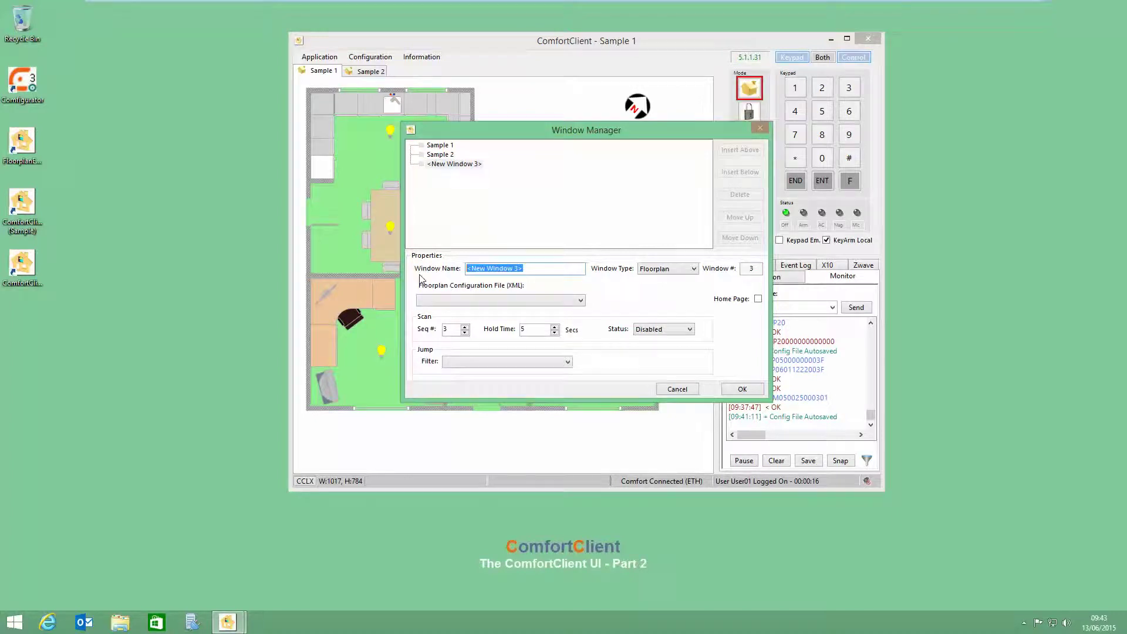
type("Sample 3")
left_click(442, 304)
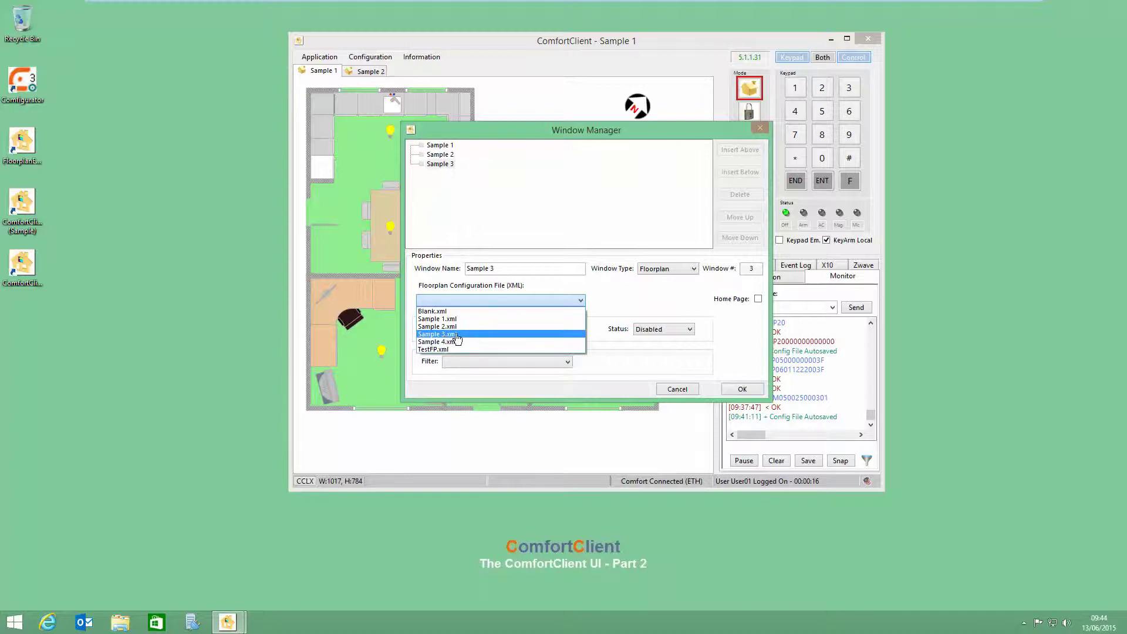
left_click(455, 334)
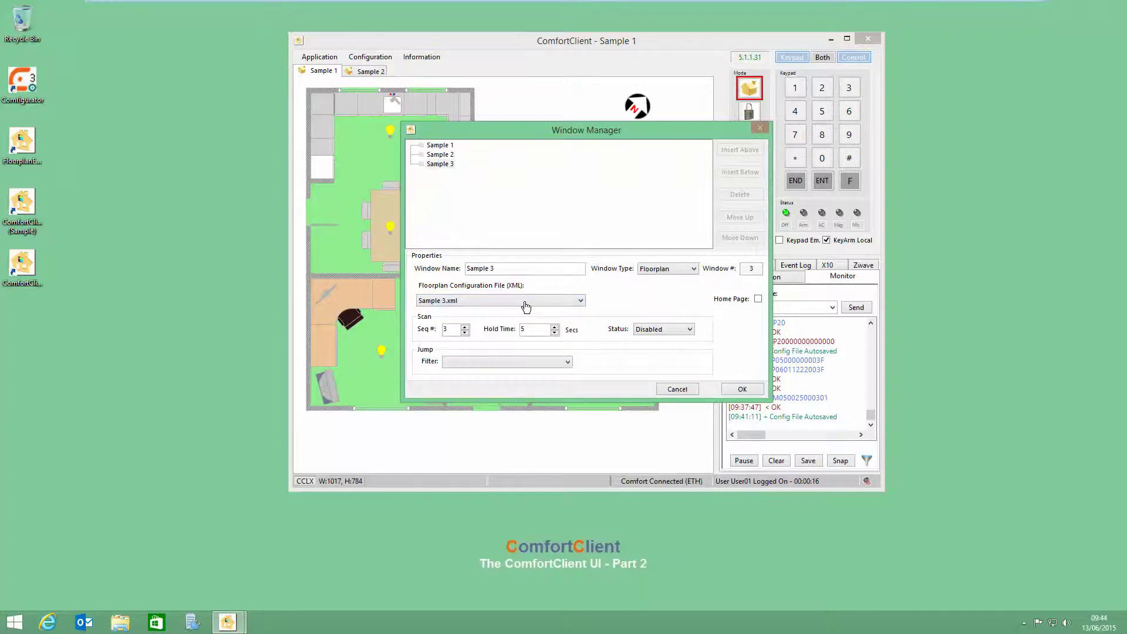
left_click(740, 390)
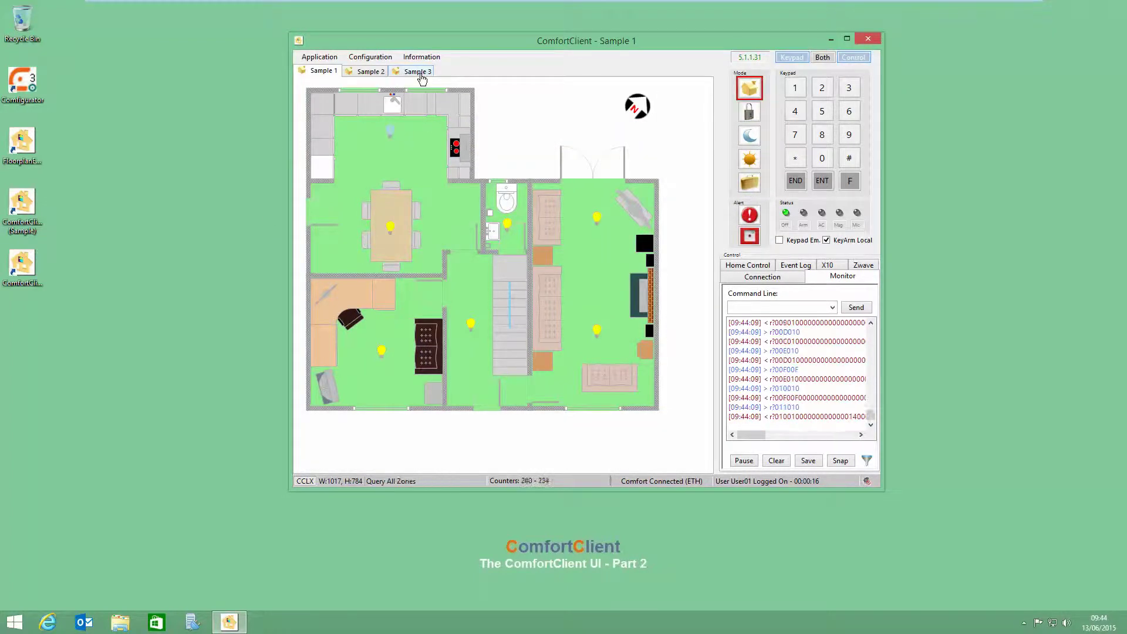
Step: Show the connection settings in the control panel, then bring up the Configuration menu
left_click(763, 276)
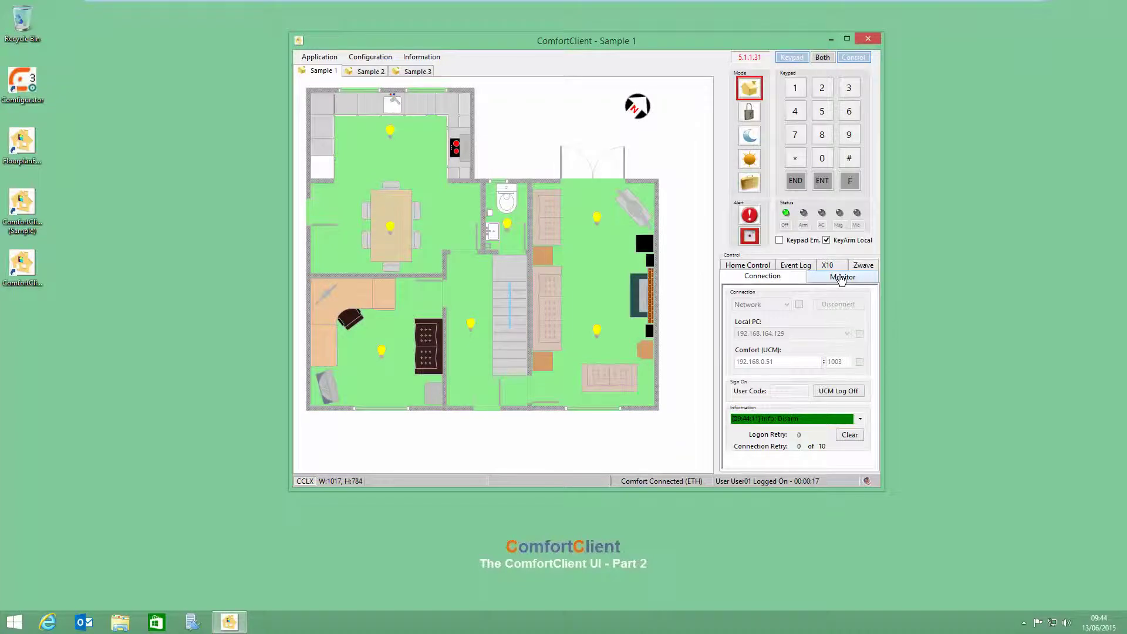
left_click(370, 56)
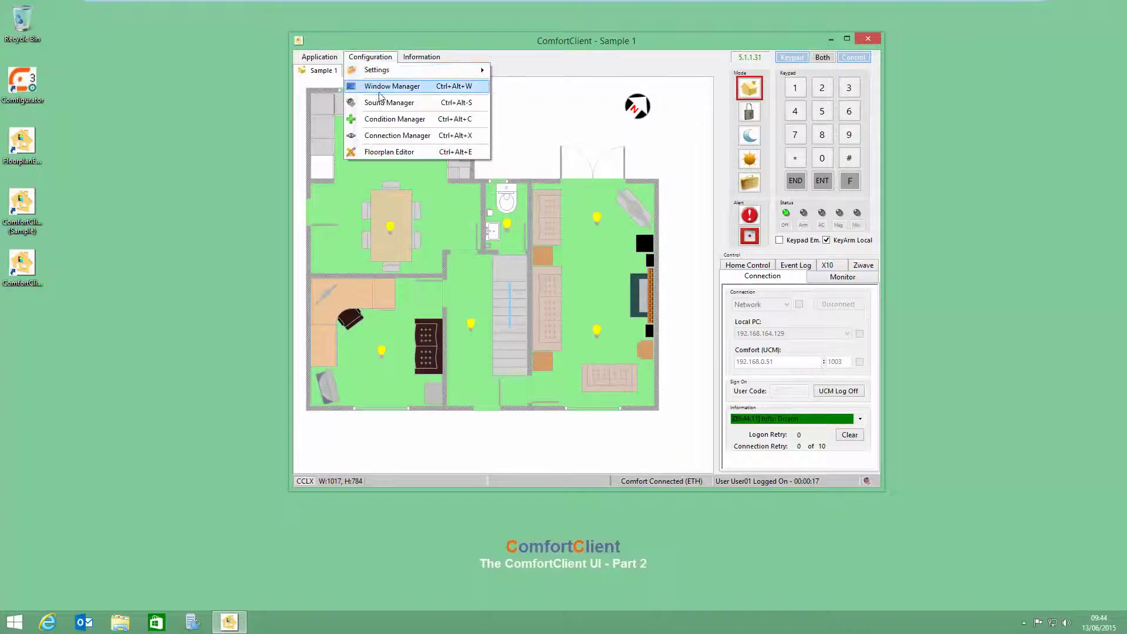
Step: In Window Manager, add a new window after Sample 3 named 'Confort Forums'
left_click(385, 87)
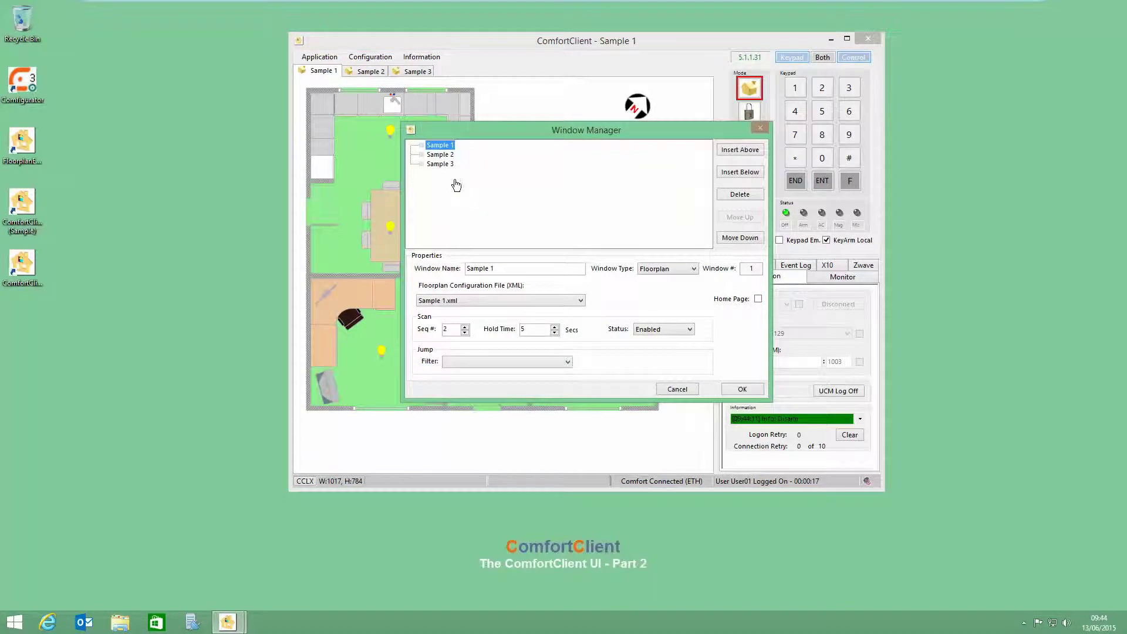
left_click(435, 157)
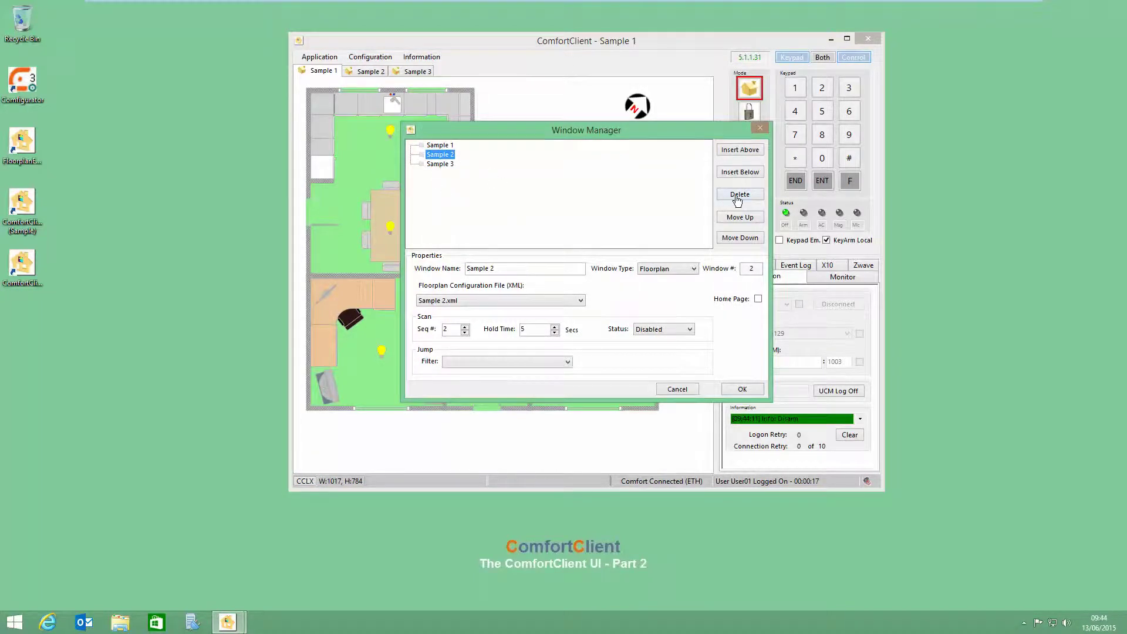
left_click(439, 165)
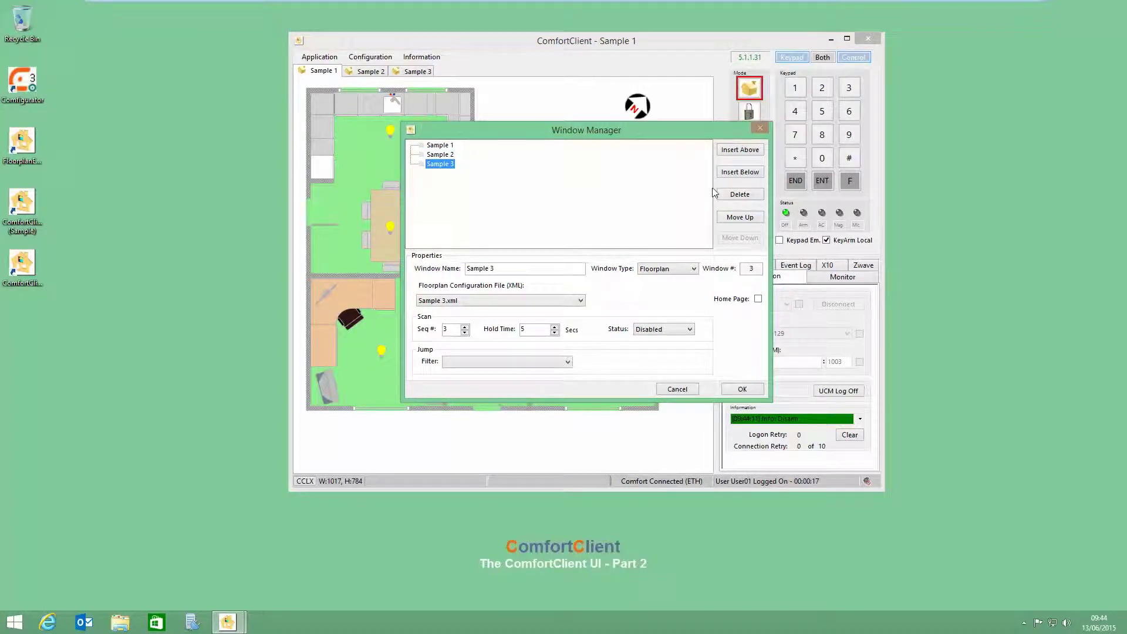
left_click(740, 175)
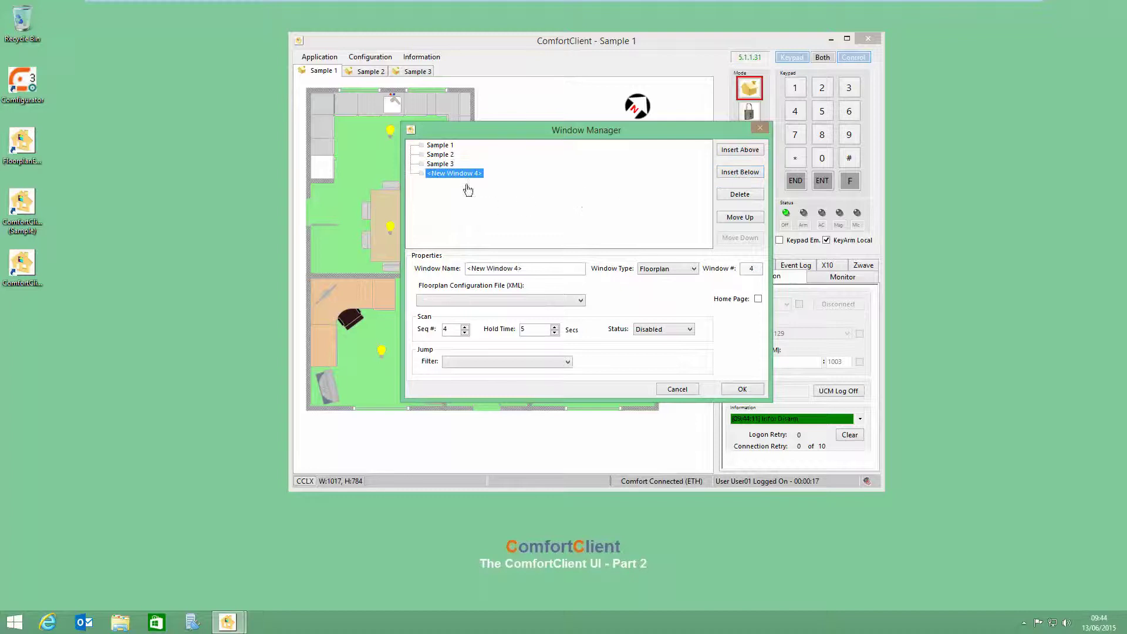
left_click(527, 270)
type("Con")
type("fort F")
type("orums")
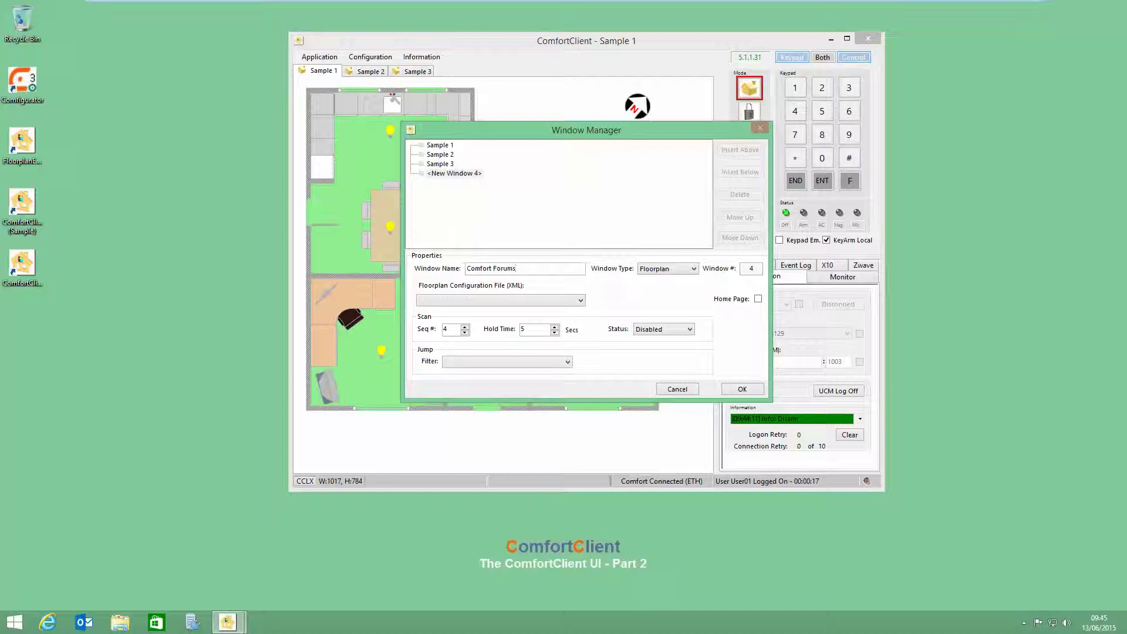
Step: Make it a Browser window with the typed 'confortcforums.com' address, save, and view its tab
left_click(532, 300)
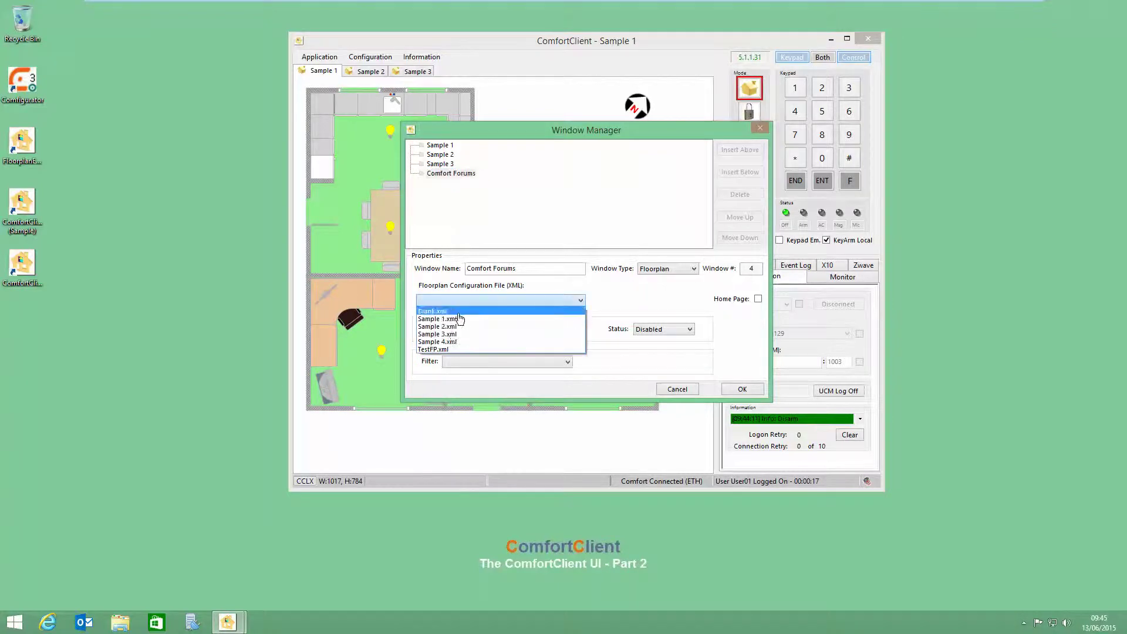
left_click(657, 276)
left_click(657, 268)
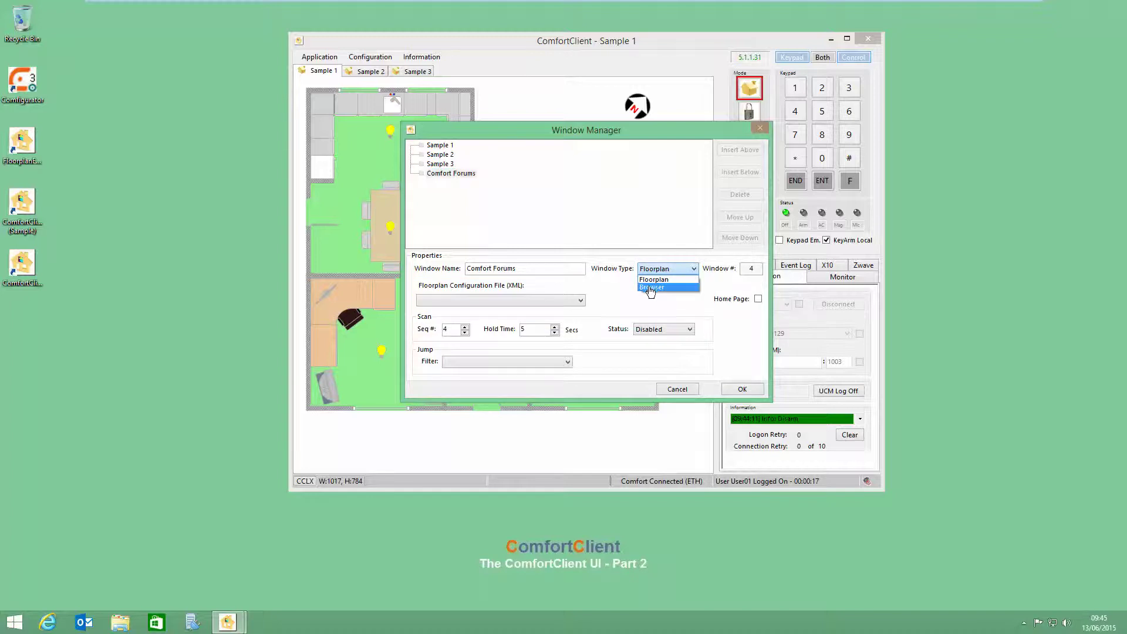
left_click(650, 288)
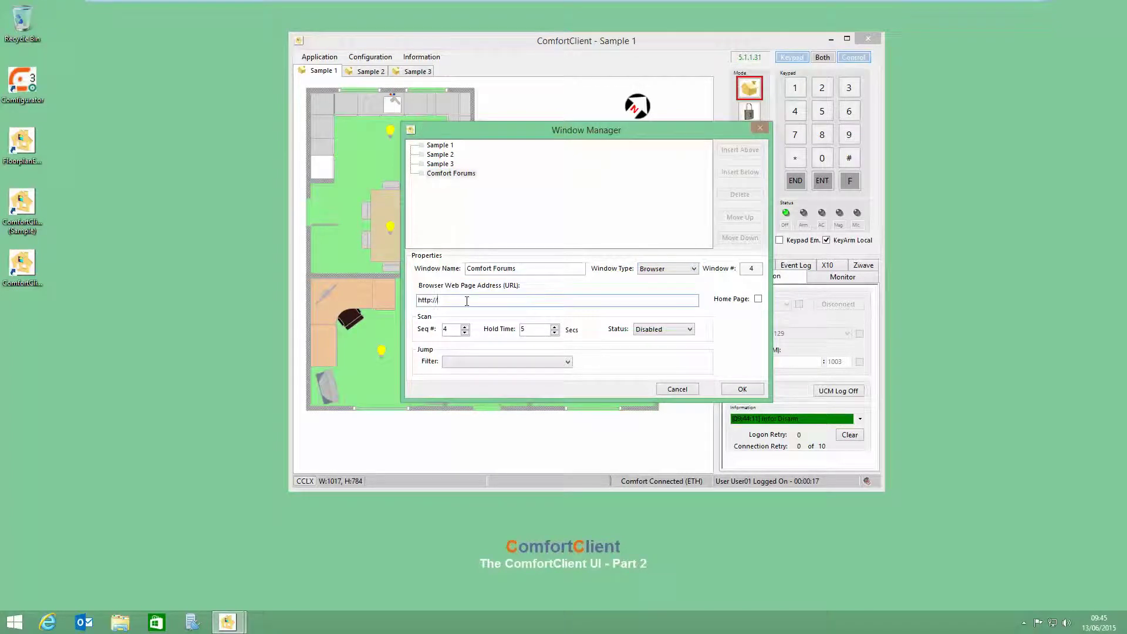
left_click(446, 300)
type("www.fu")
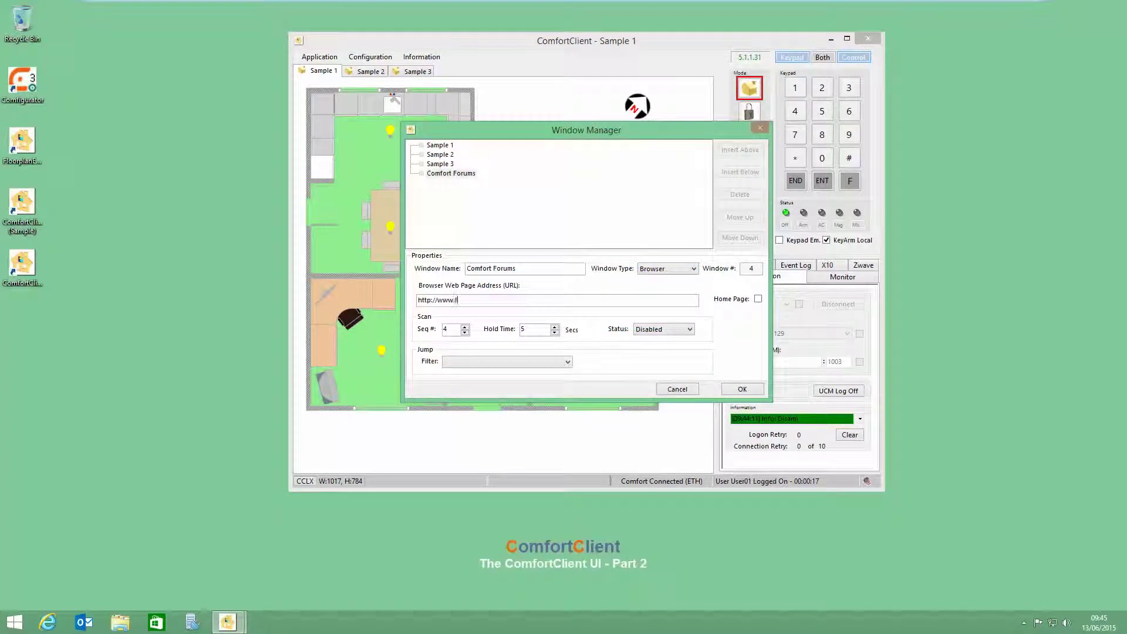
key("BackSpace")
key("BackSpace")
type("confortc")
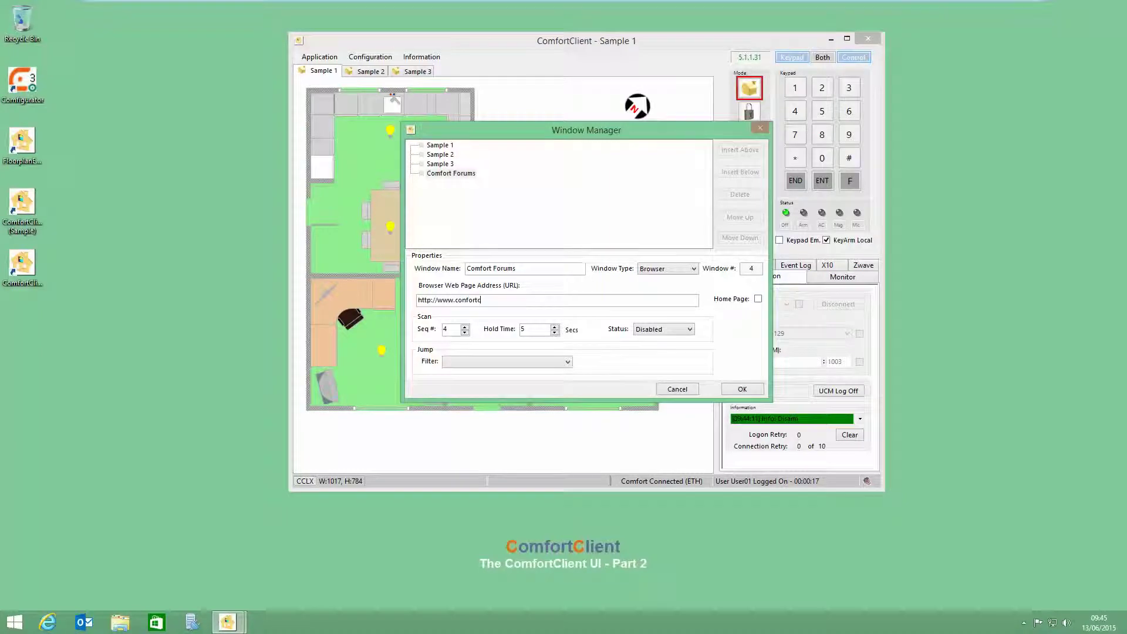
type("fo")
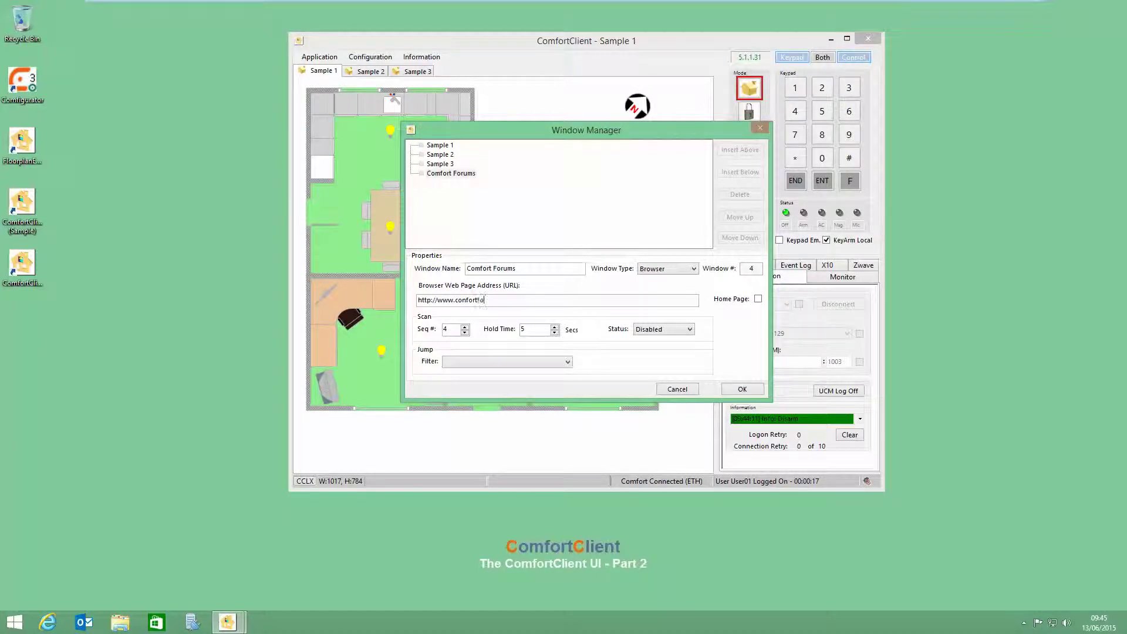
type("rums.com")
left_click(756, 392)
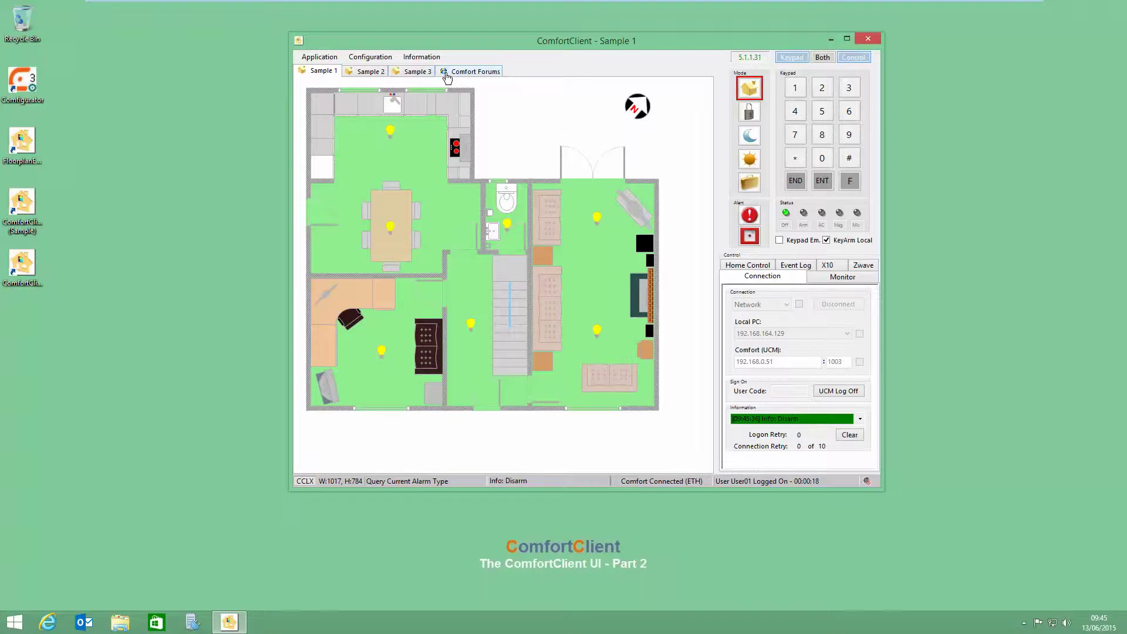
left_click(446, 71)
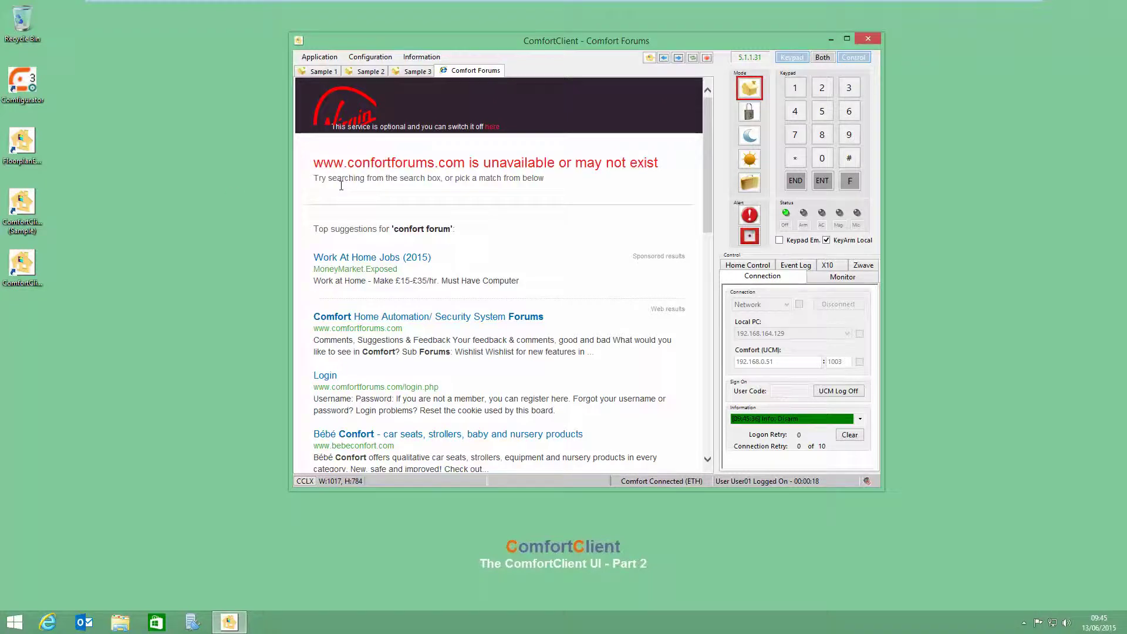
Step: Fix 'confort' to 'comfort' in the Comfort Forums web address, save it, and view the forum tab
left_click(369, 57)
left_click(372, 88)
left_click(452, 173)
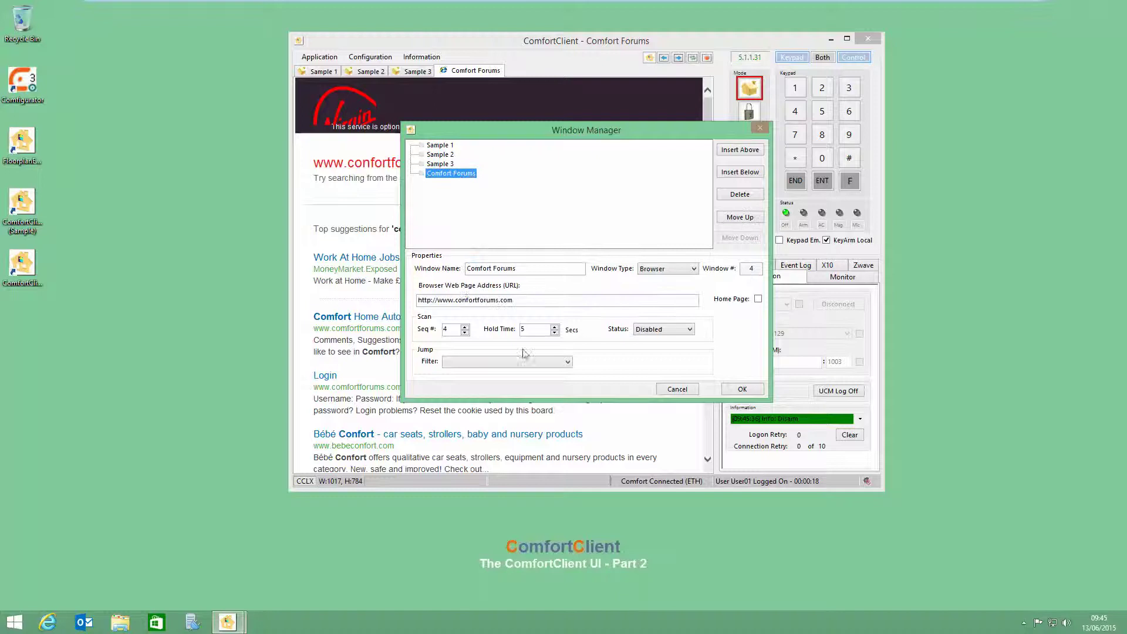
left_click(467, 300)
key("BackSpace")
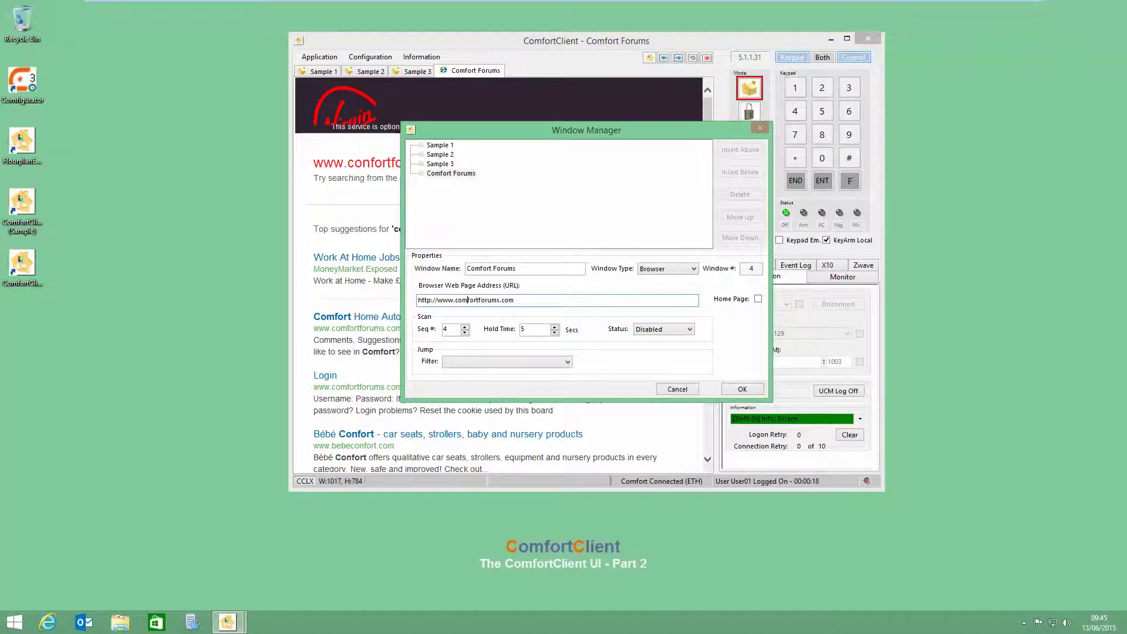
left_click(681, 390)
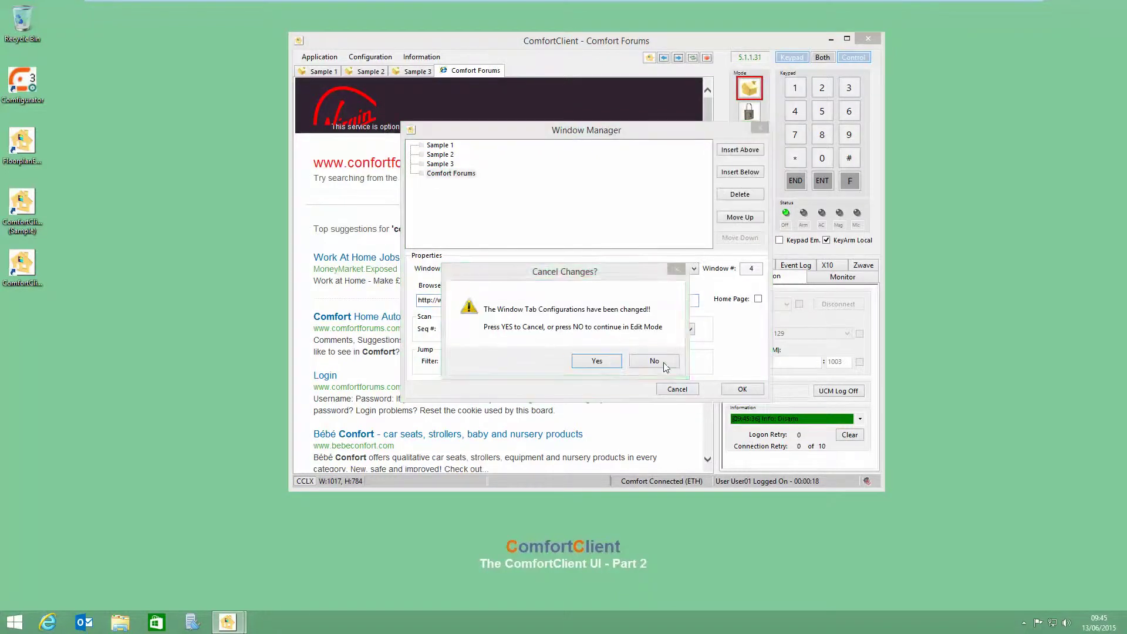
left_click(659, 361)
left_click(741, 389)
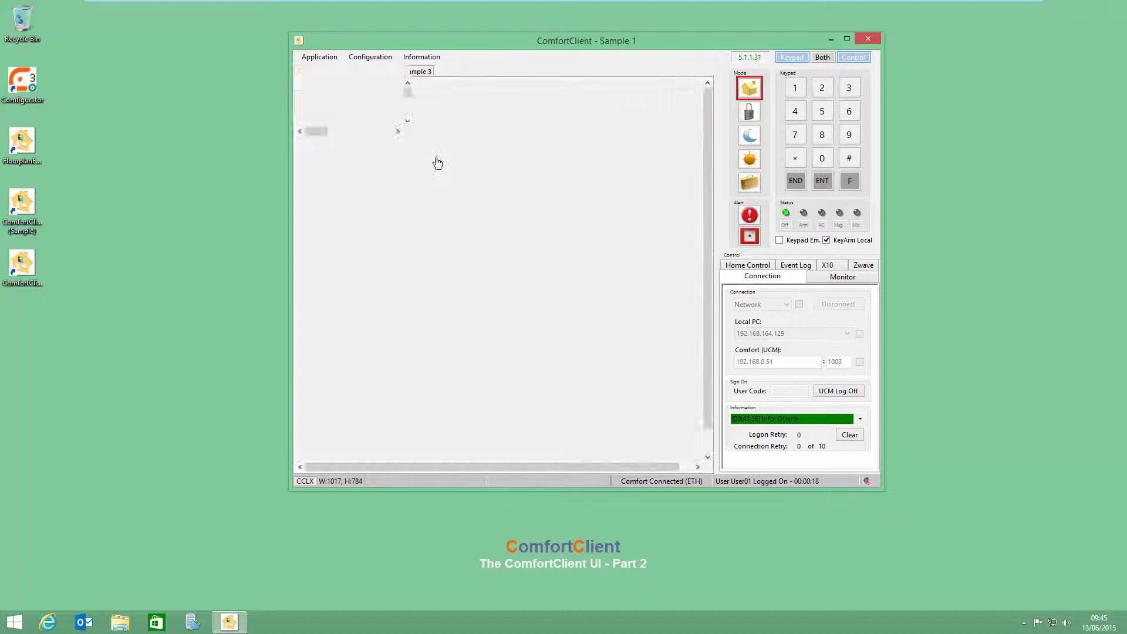
left_click(467, 72)
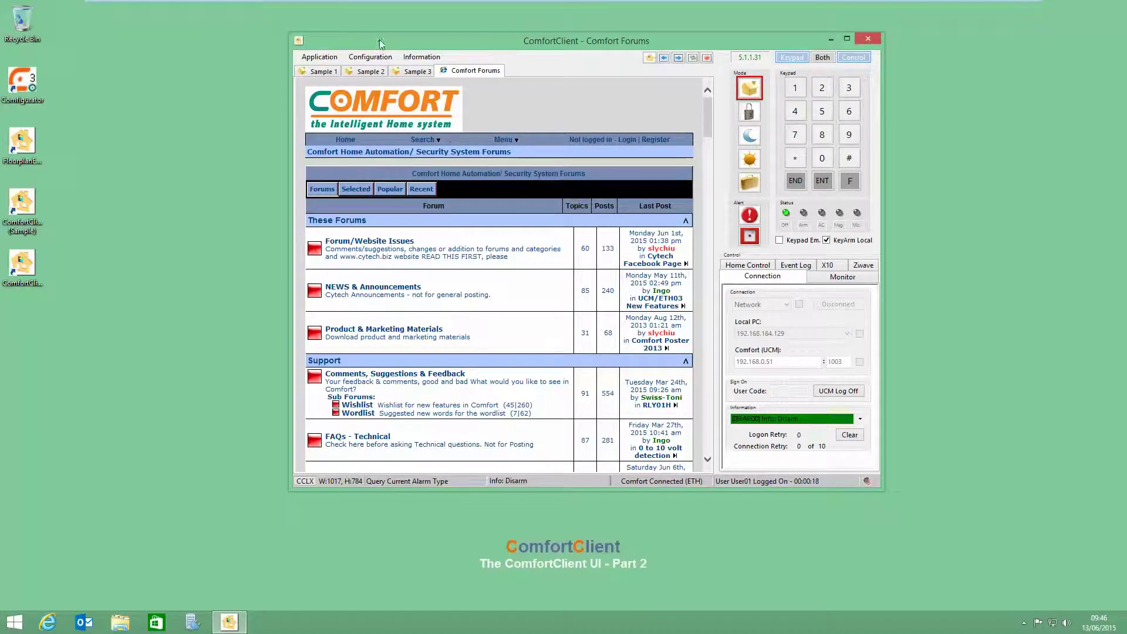
Step: Delete the Sample 3 window in the Window Manager
left_click(378, 57)
left_click(392, 88)
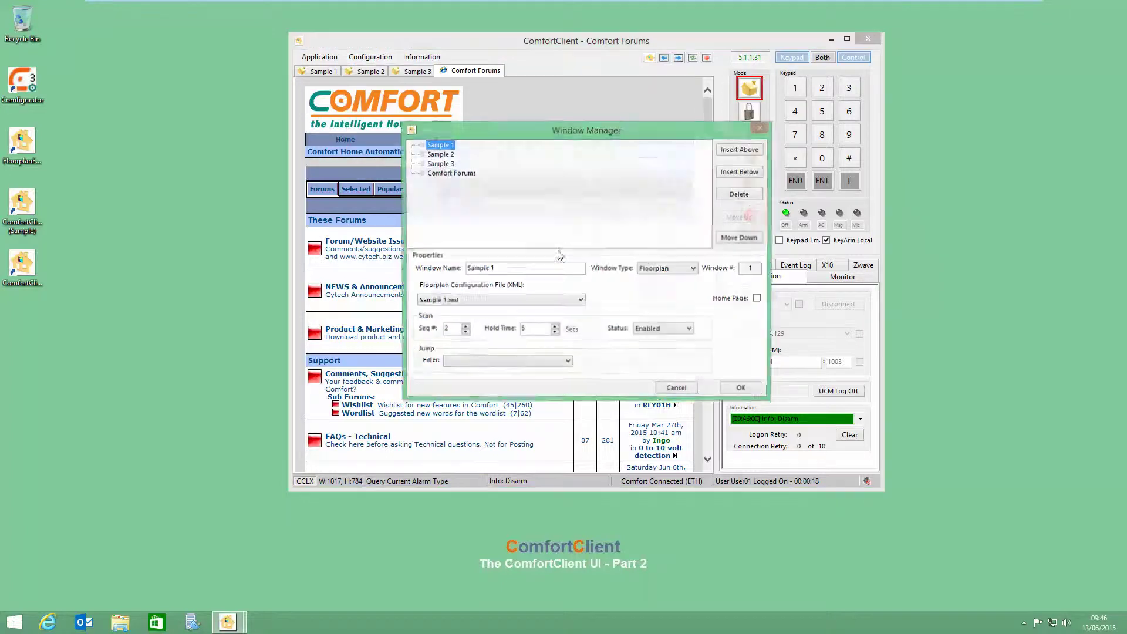
left_click(441, 165)
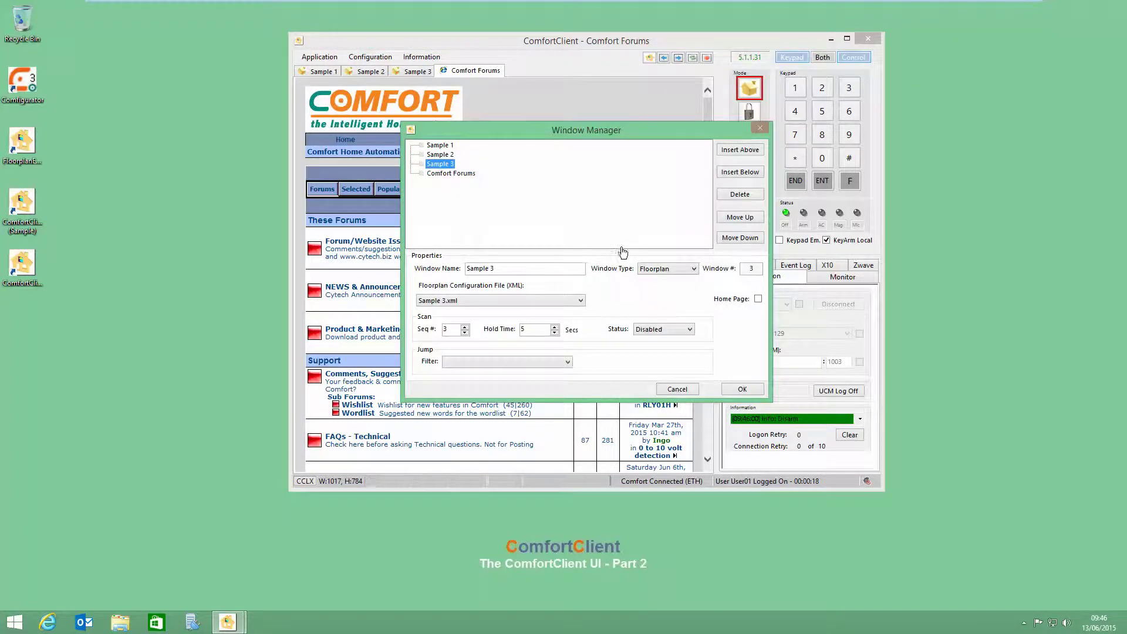
left_click(740, 199)
Step: Move Comfort Forums up and Sample 1 to the end of the list, then confirm
left_click(440, 154)
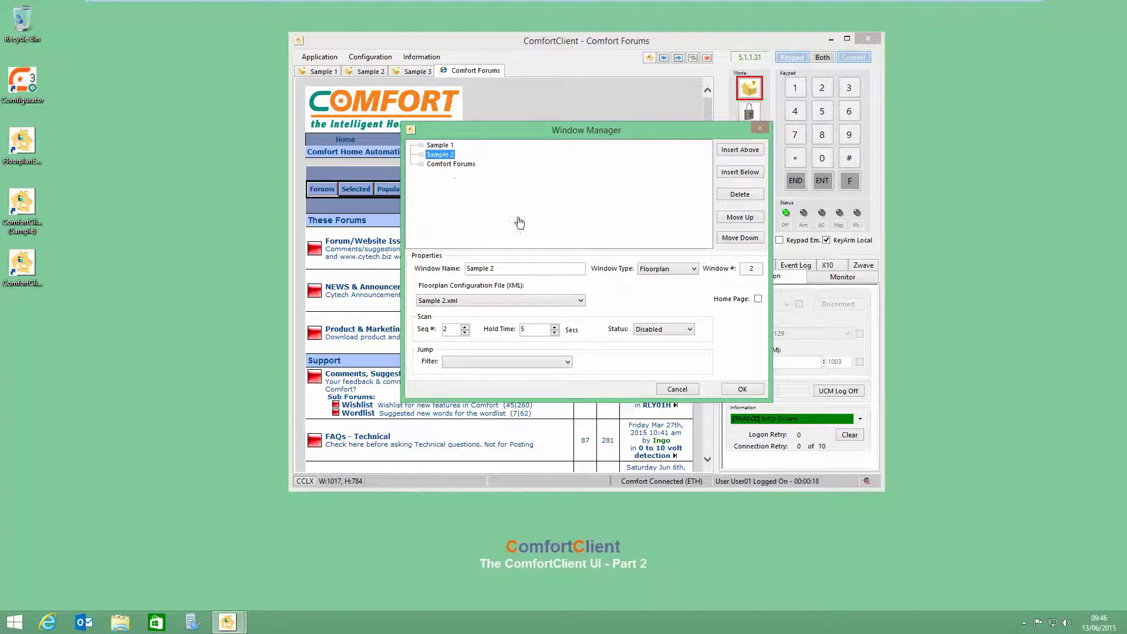
left_click(455, 165)
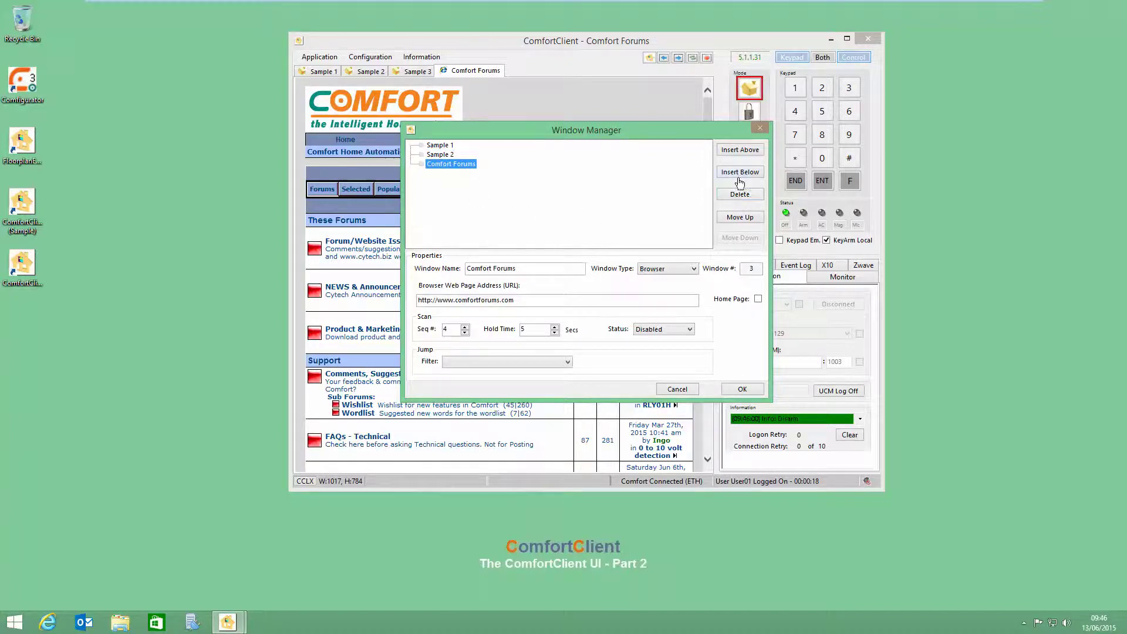
left_click(740, 217)
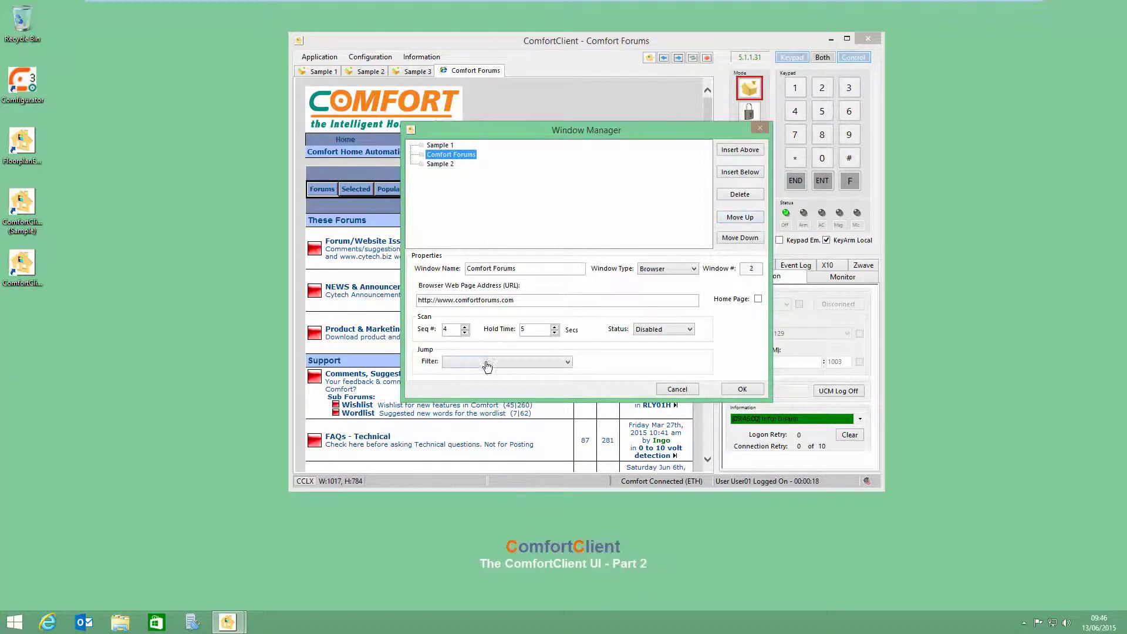
left_click(440, 145)
left_click(741, 238)
left_click(741, 238)
left_click(742, 389)
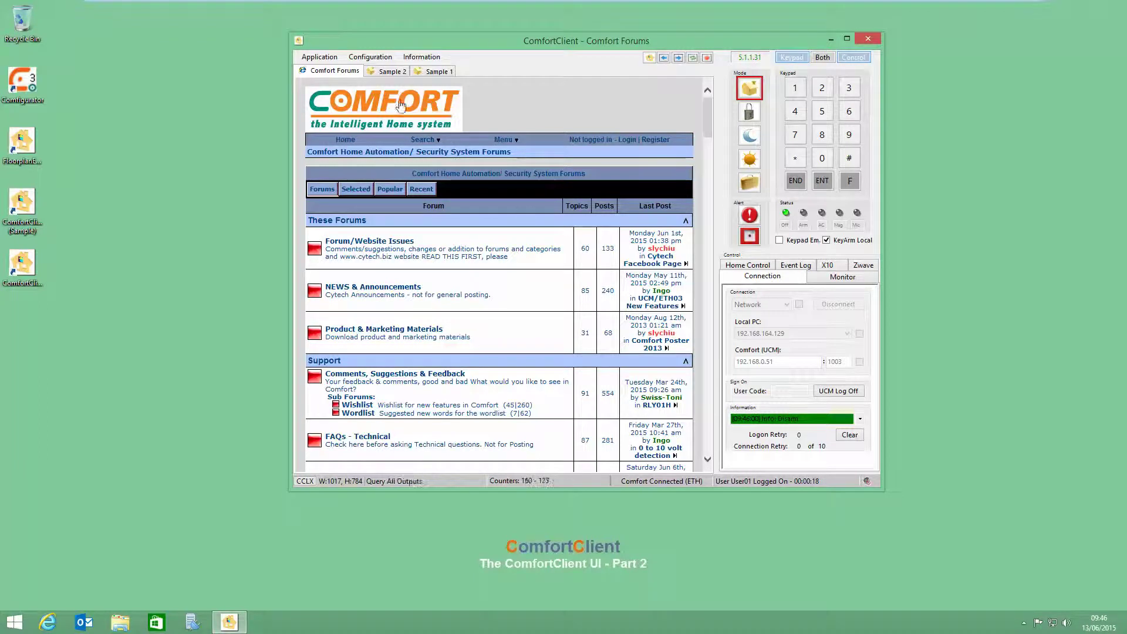
left_click(369, 57)
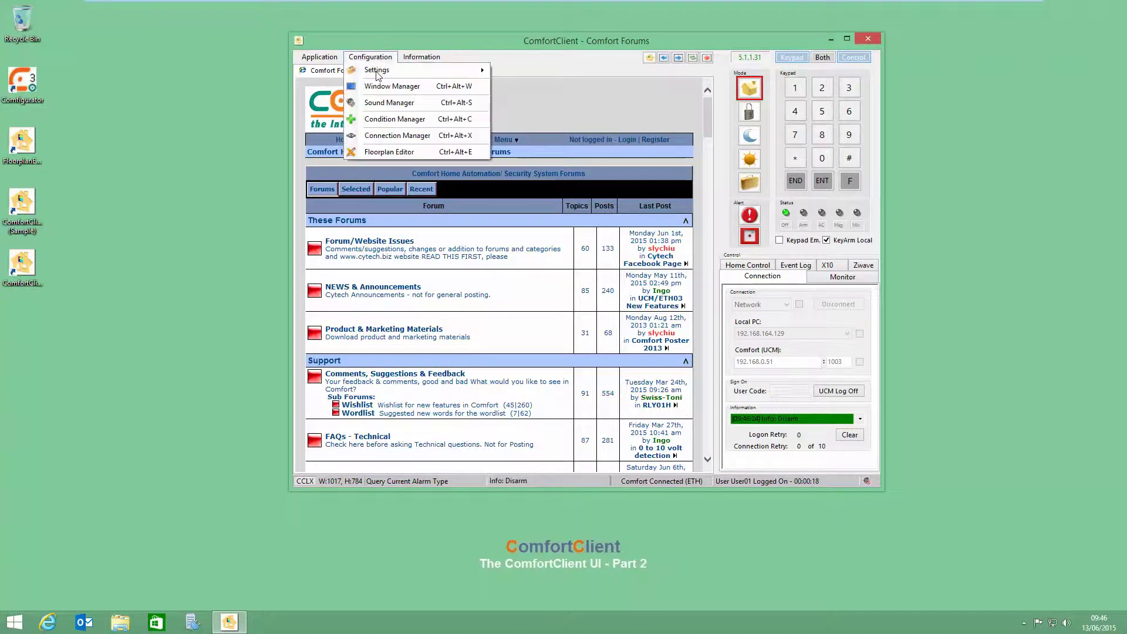
Step: Open the Window Manager and look through the Sample 2, Sample 1 and Comfort Forums entries
left_click(392, 86)
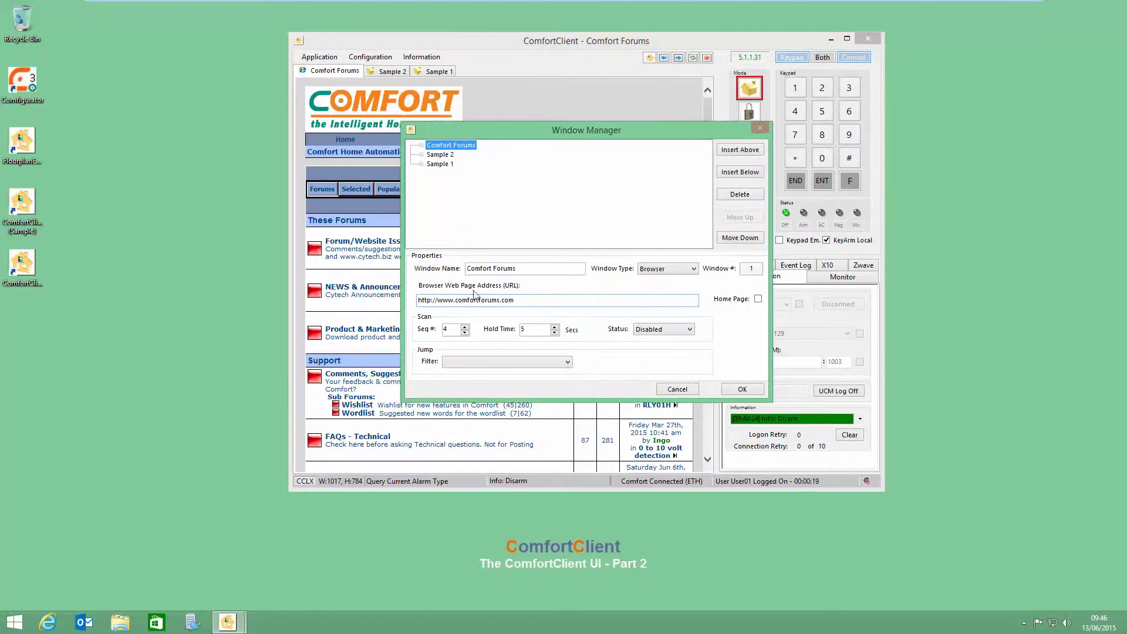
left_click(448, 155)
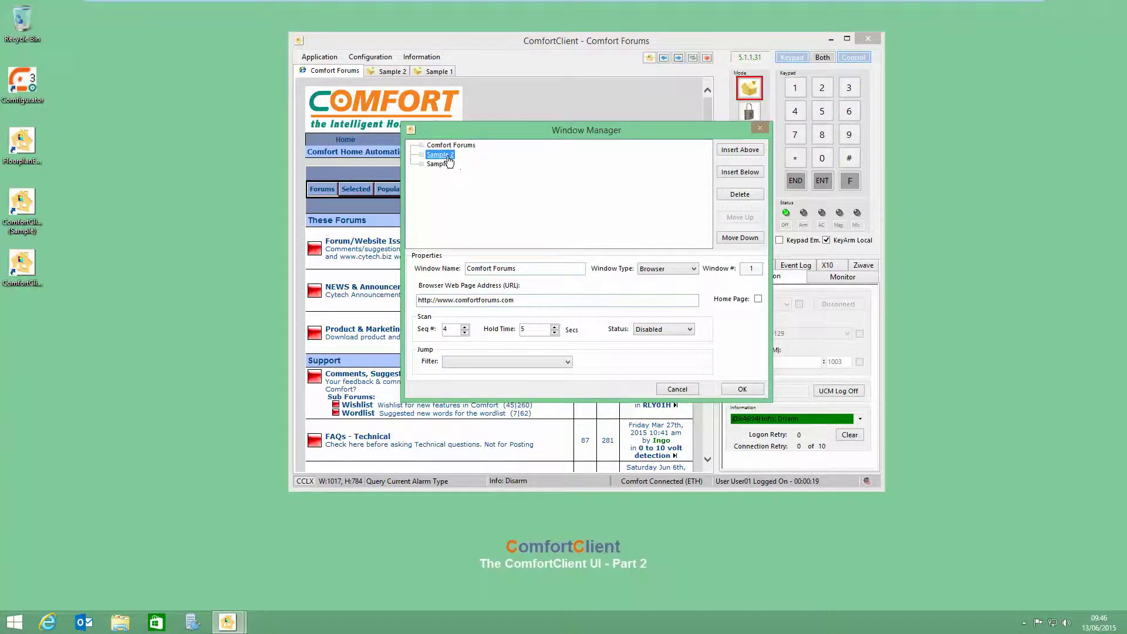
left_click(436, 165)
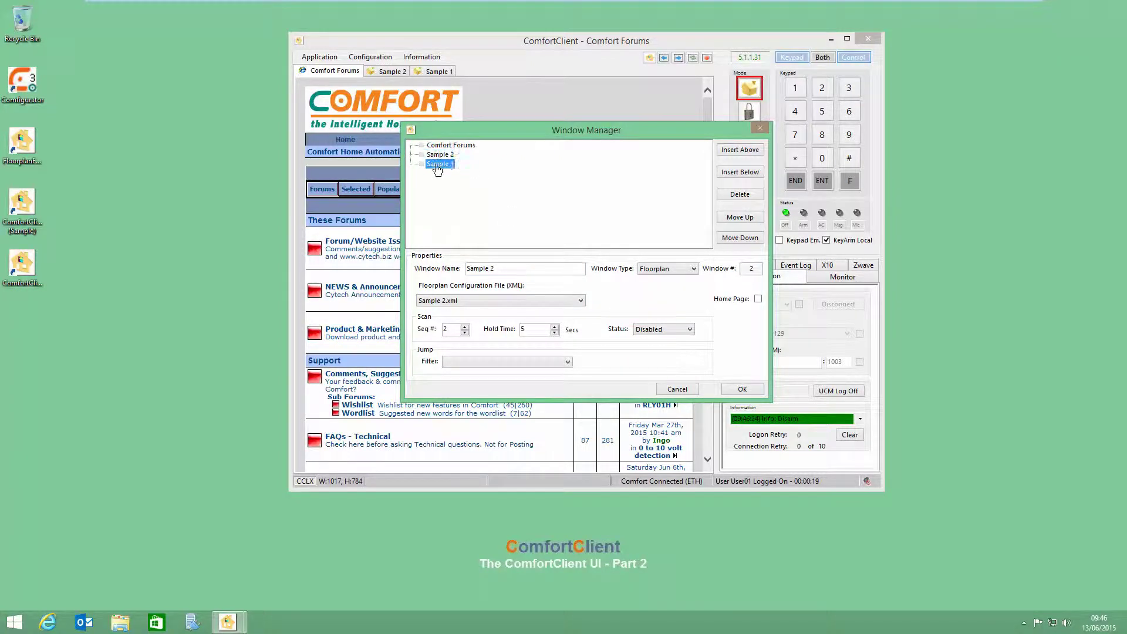
left_click(439, 155)
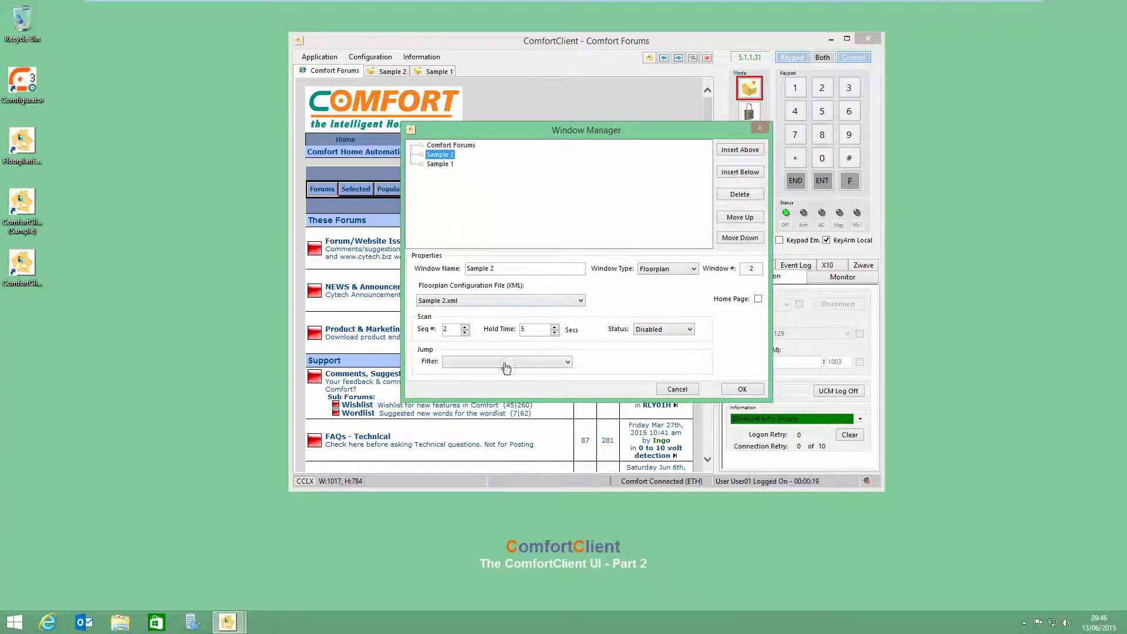
left_click(449, 146)
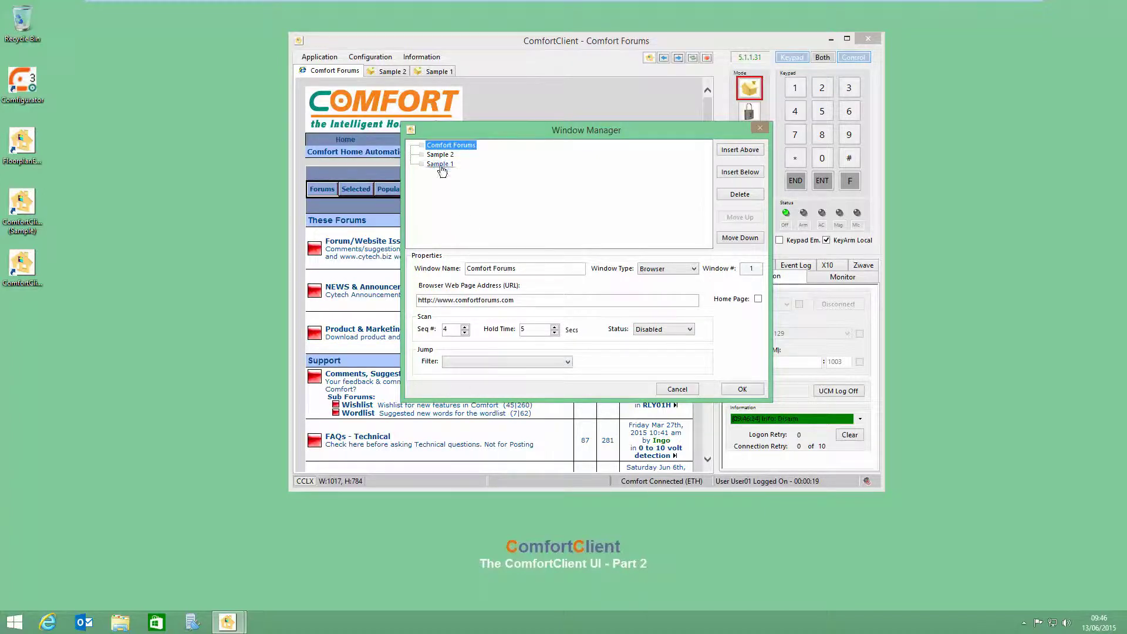
left_click(441, 155)
left_click(442, 147)
Step: Set Sample 2 as the Home Page window, tick Home Page, and confirm with OK
left_click(438, 155)
right_click(439, 159)
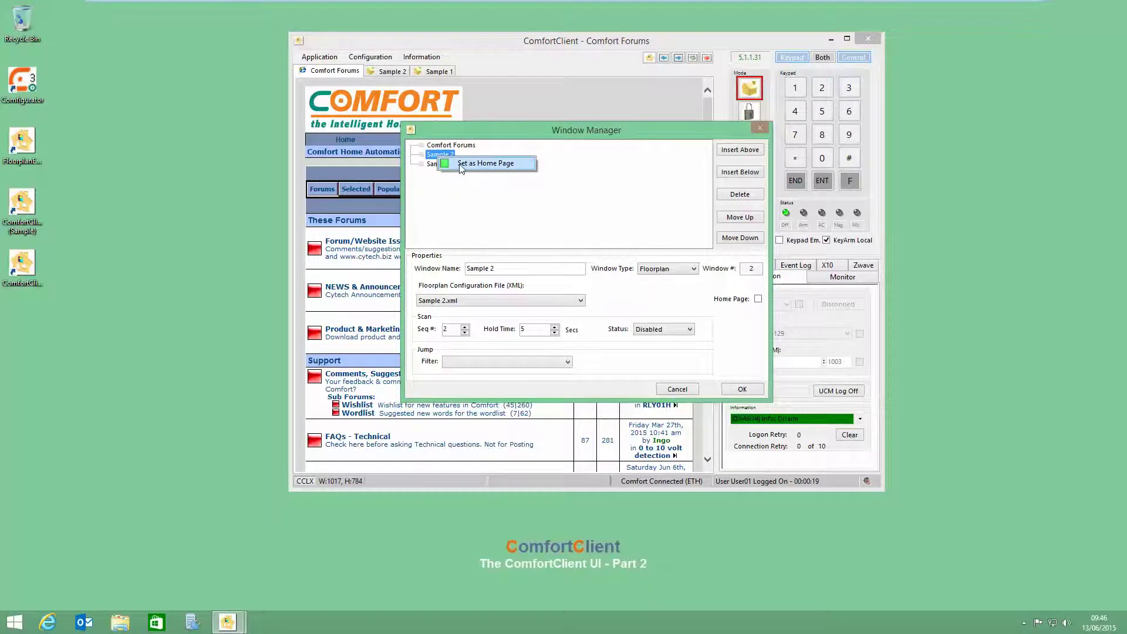
left_click(464, 164)
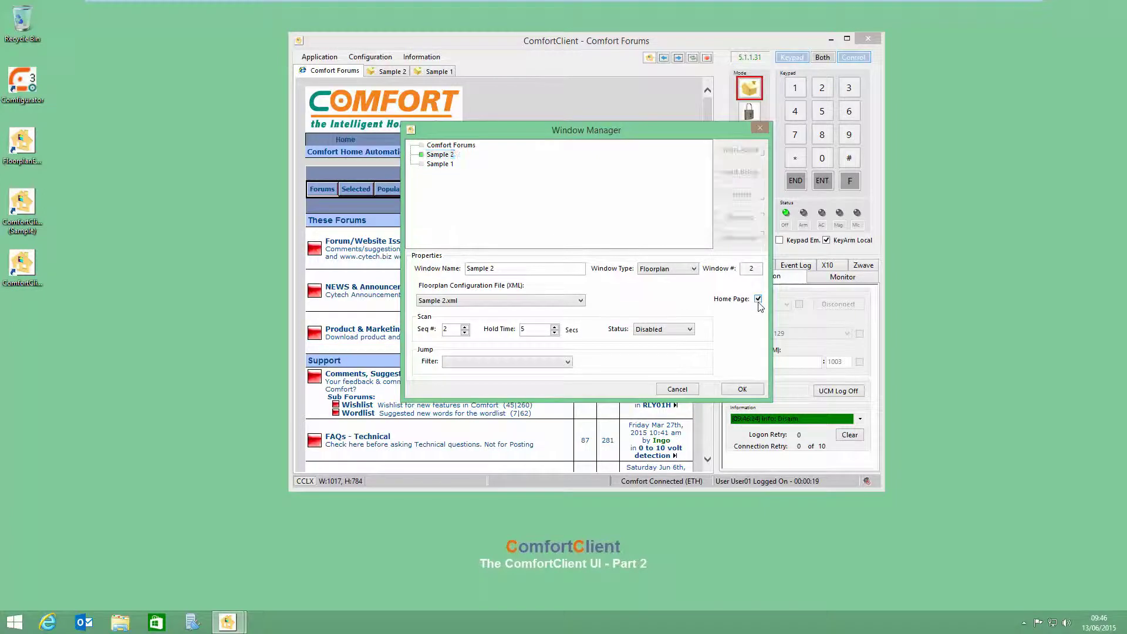
left_click(759, 300)
left_click(740, 391)
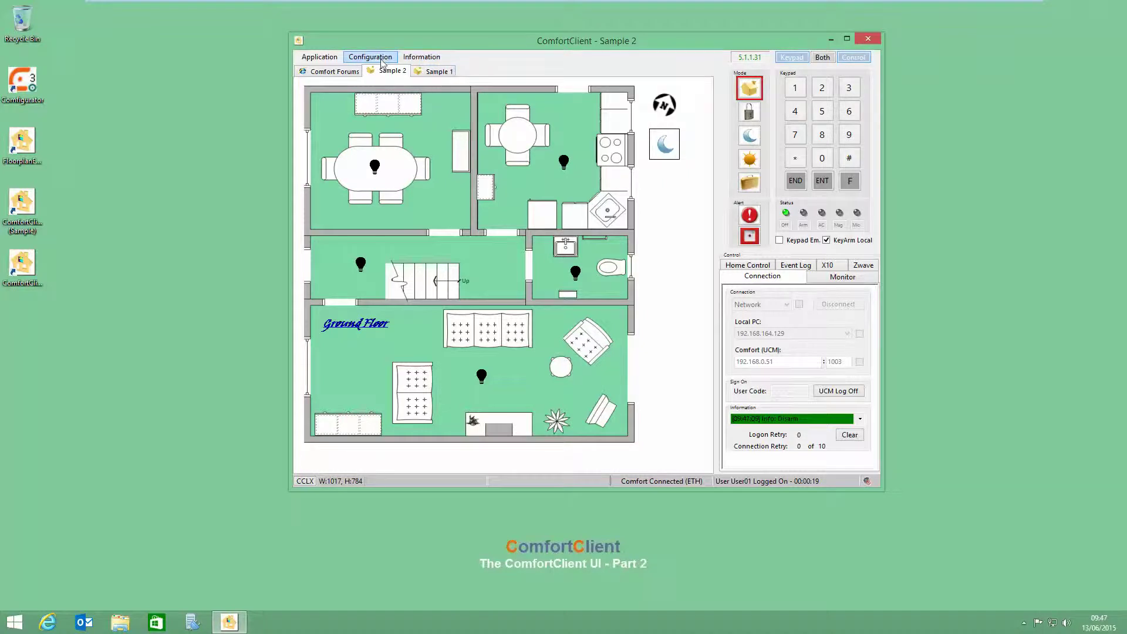
Step: Close the open ComfortClient window and bring up the Application menu showing Go-Home On
left_click(868, 38)
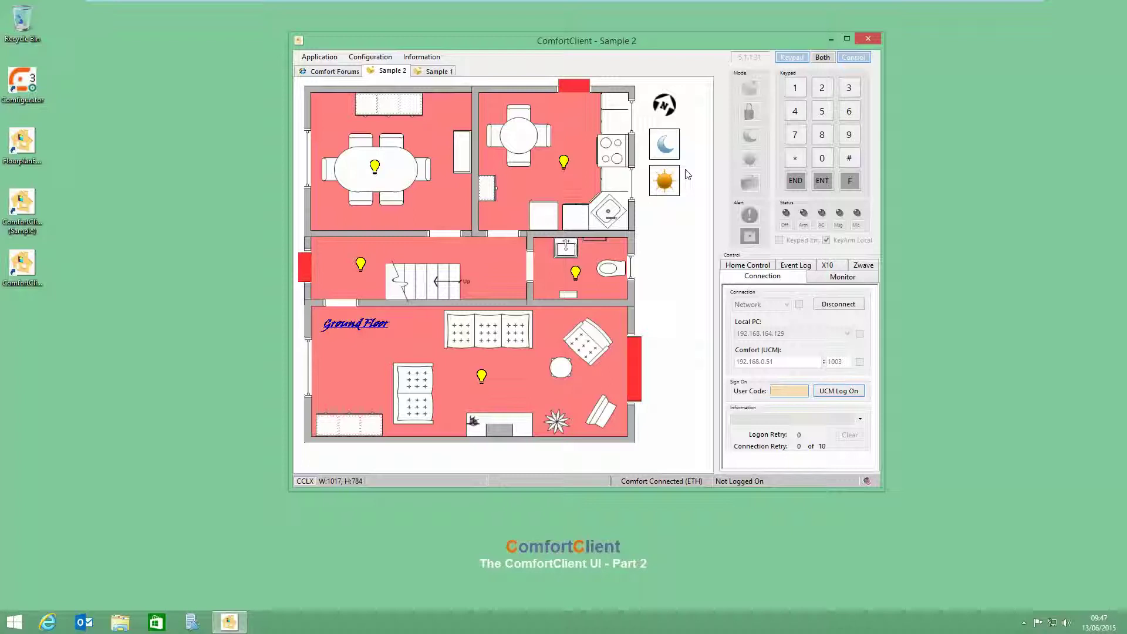
left_click(321, 59)
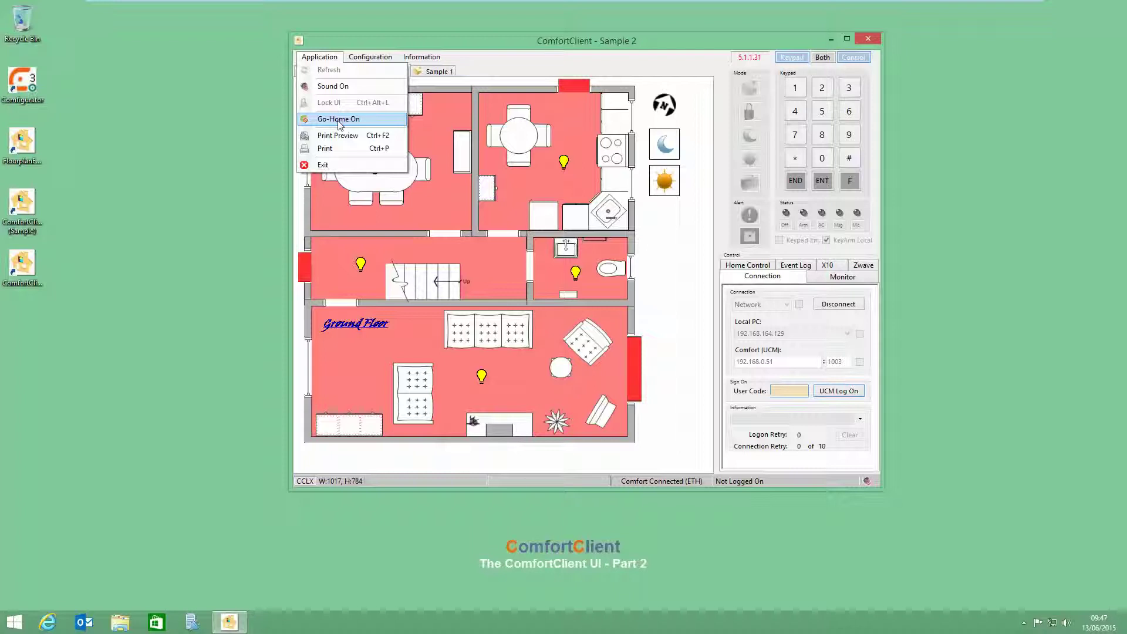
Step: Turn on Go-Home from the Application menu, then switch to Sample 1 and back to Sample 2
mouse_move(370, 57)
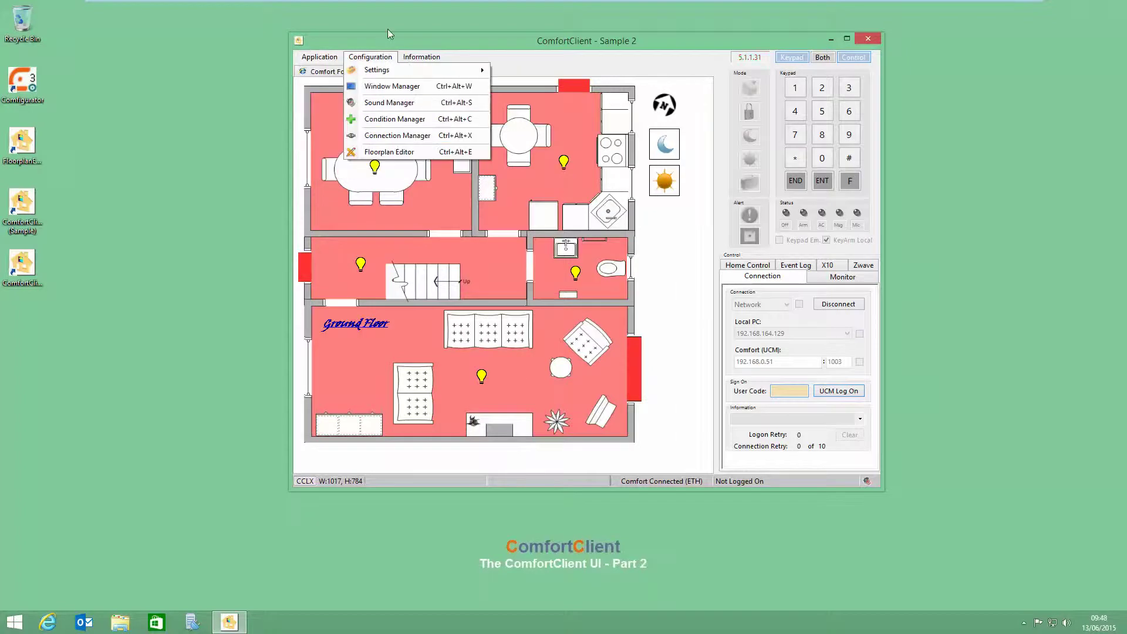
left_click(388, 32)
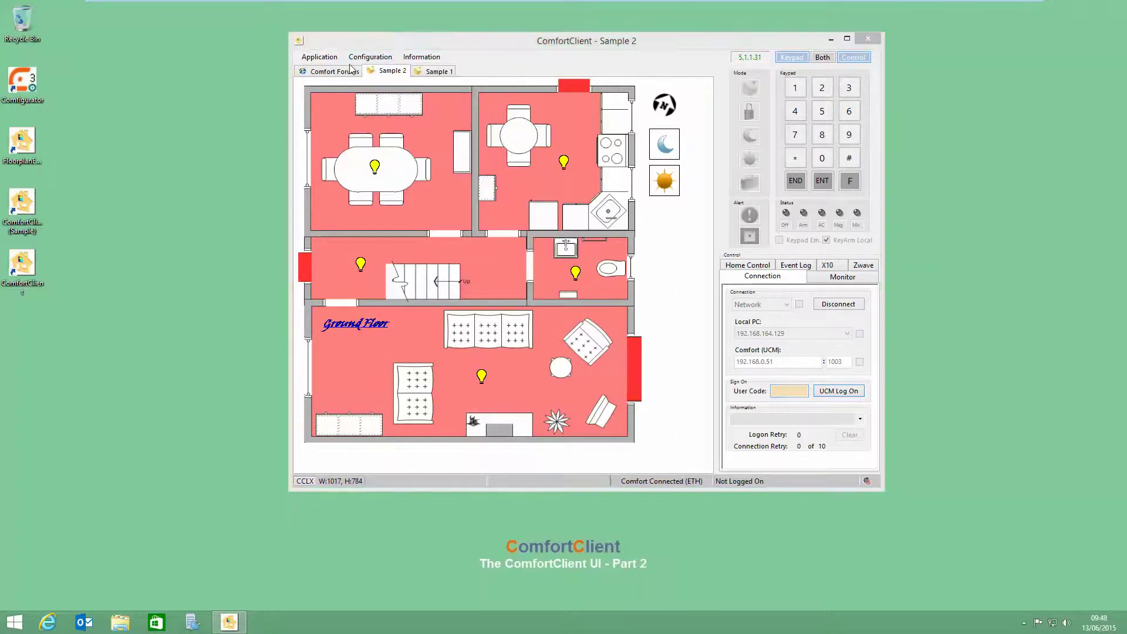
left_click(320, 59)
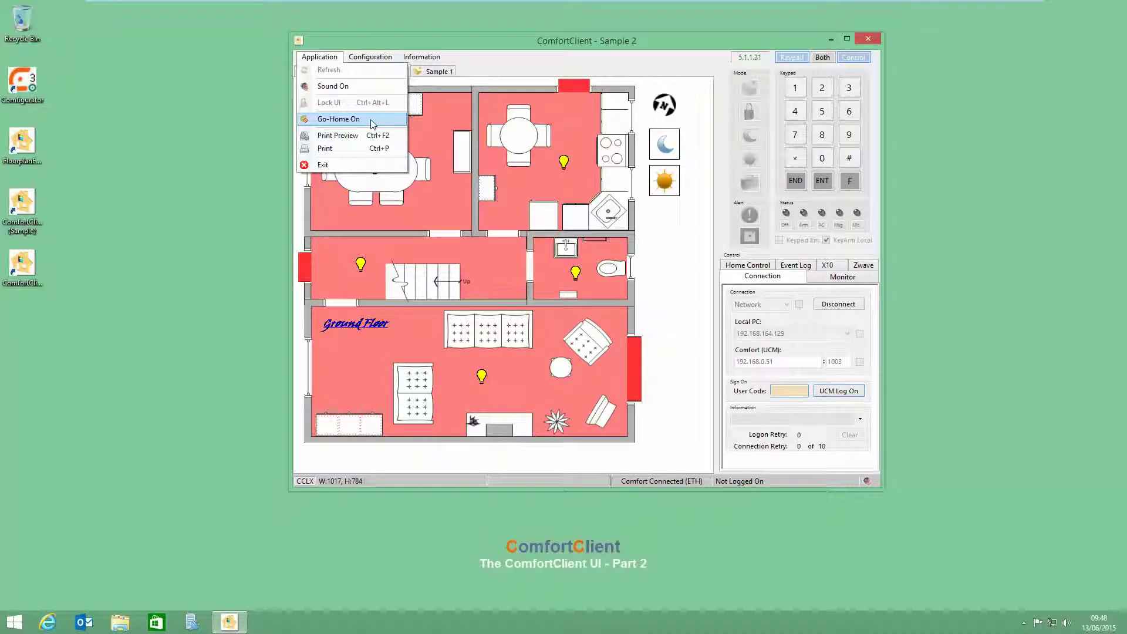
left_click(363, 120)
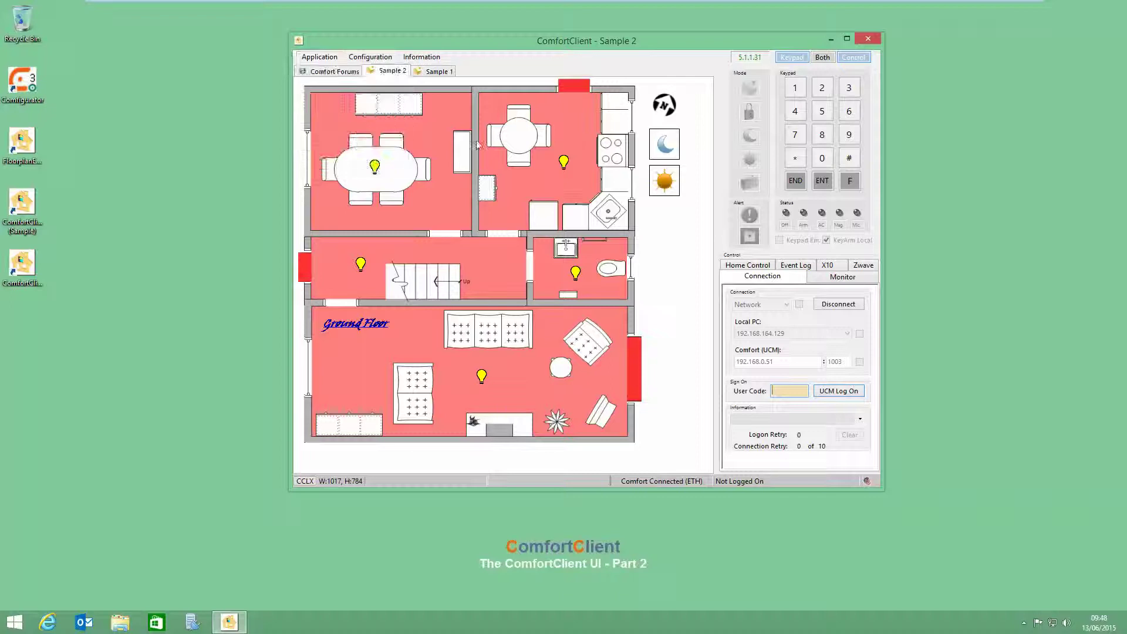
left_click(439, 71)
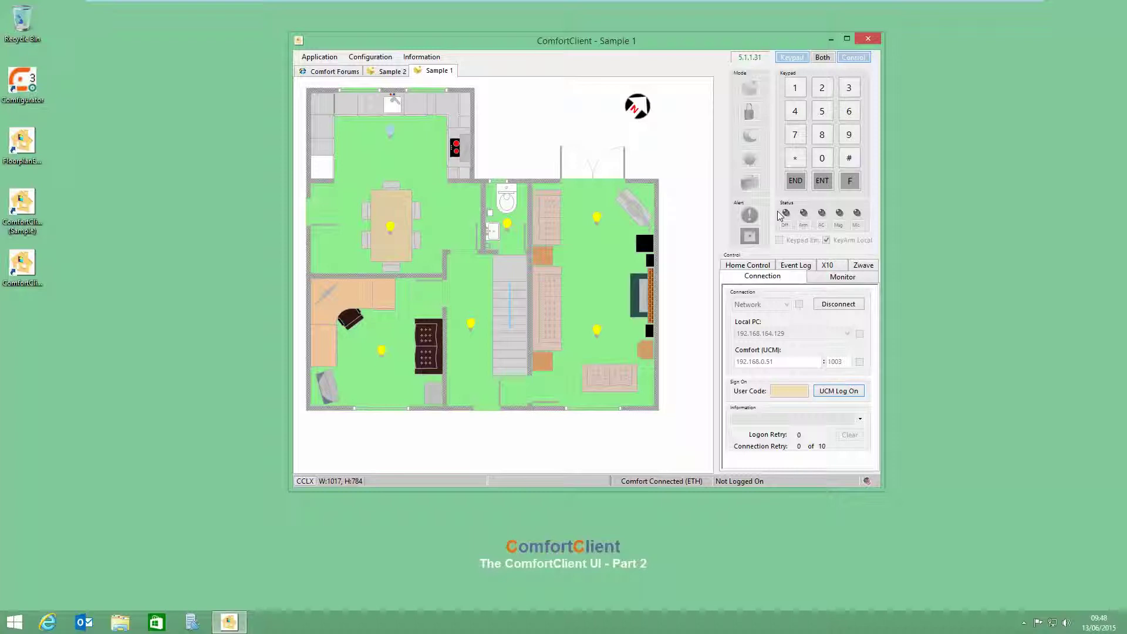
key("ctrl+Tab")
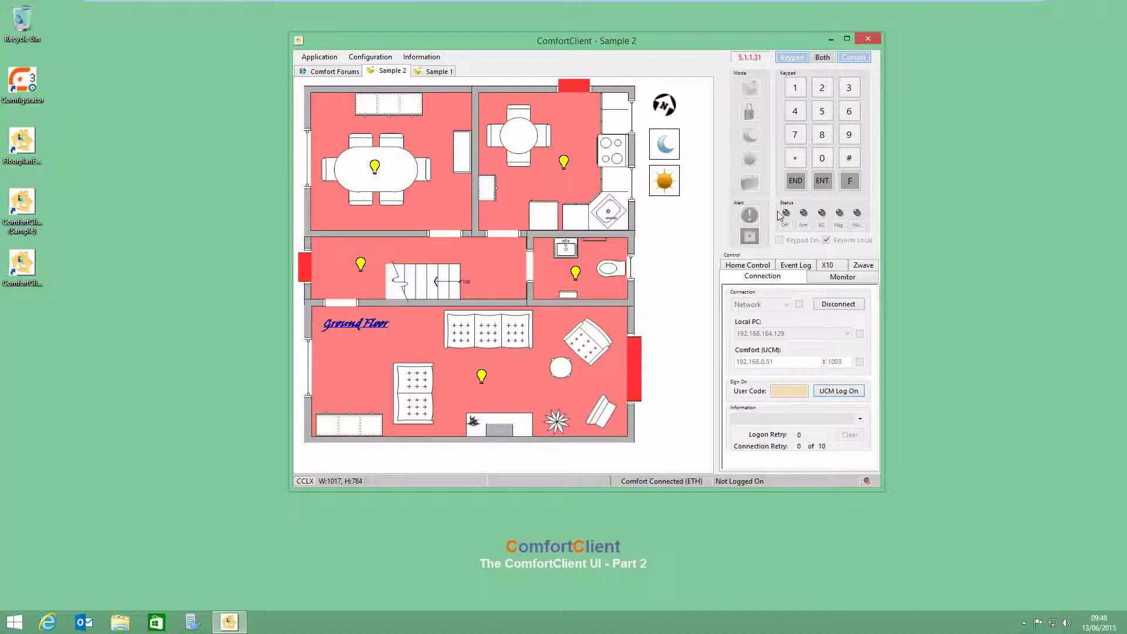
Step: Review Sample 1's window properties in Window Manager, then switch to the Comfort Forums tab
left_click(380, 61)
left_click(387, 86)
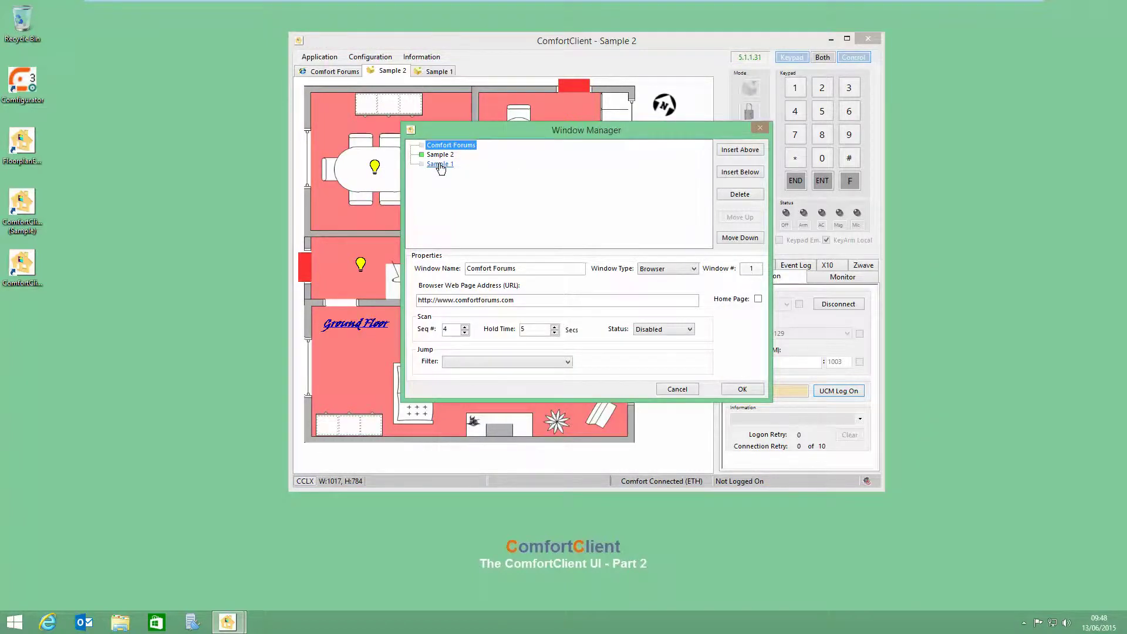
left_click(440, 166)
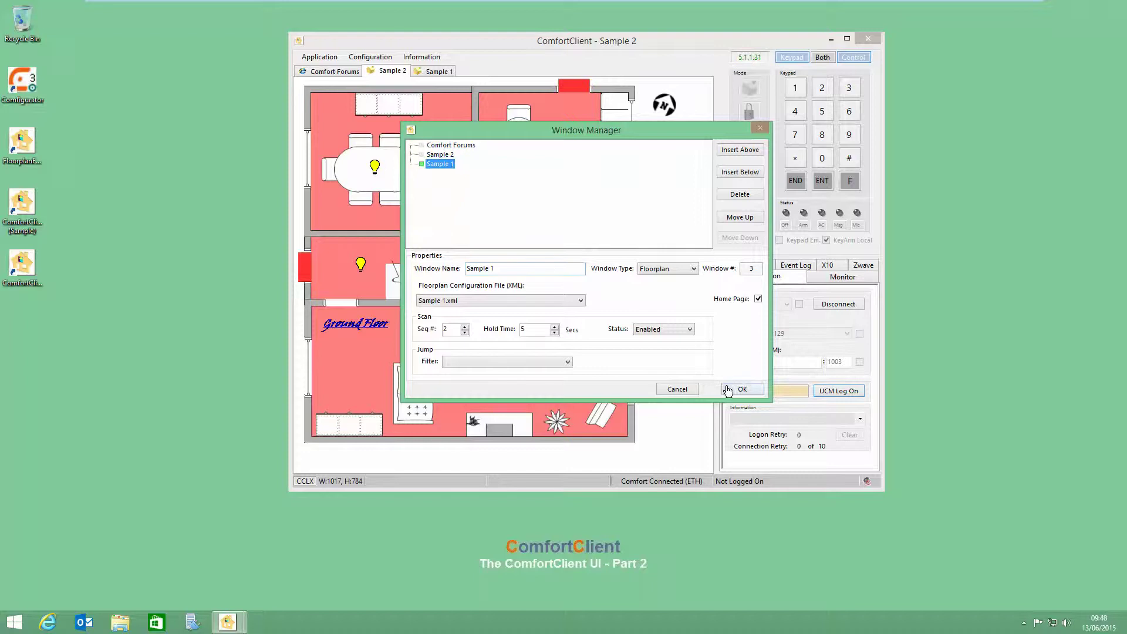
left_click(741, 389)
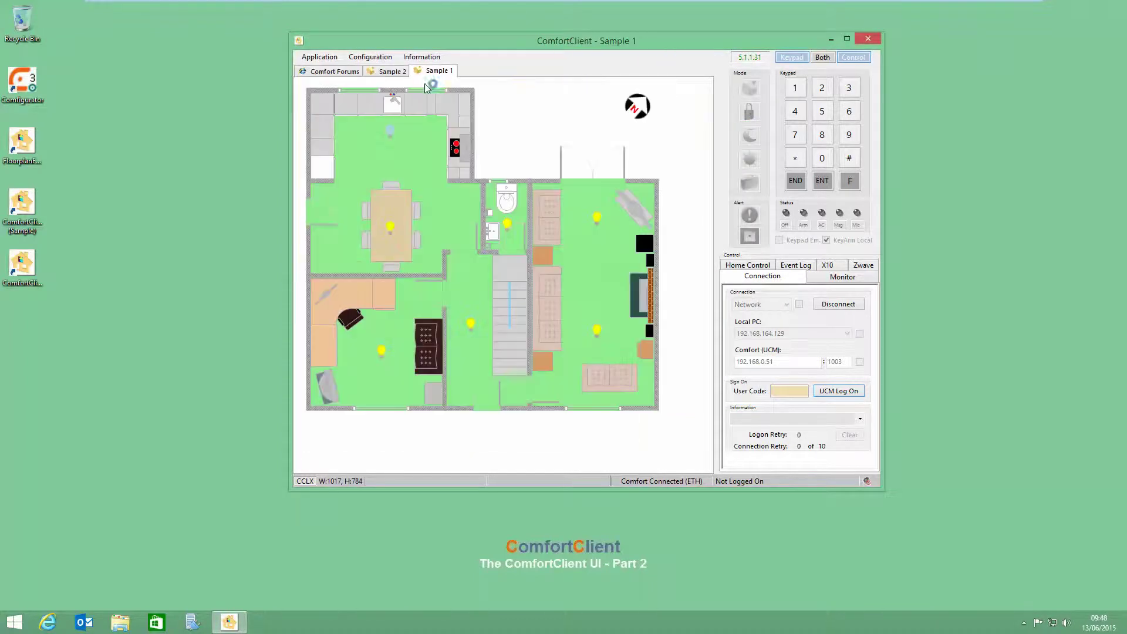
left_click(341, 71)
left_click(369, 56)
Step: Open the Window Manager and compare the Comfort Forums, Sample 1 and Sample 2 window properties
left_click(402, 87)
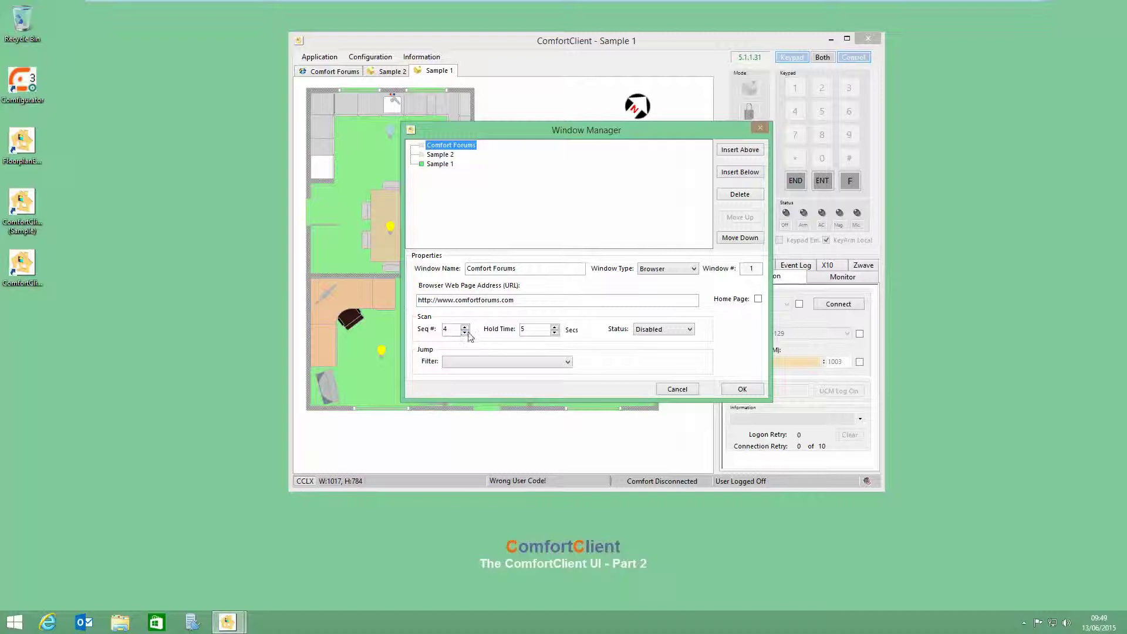
left_click(439, 155)
left_click(438, 165)
left_click(439, 146)
left_click(437, 165)
left_click(439, 155)
left_click(439, 146)
left_click(438, 165)
left_click(428, 156)
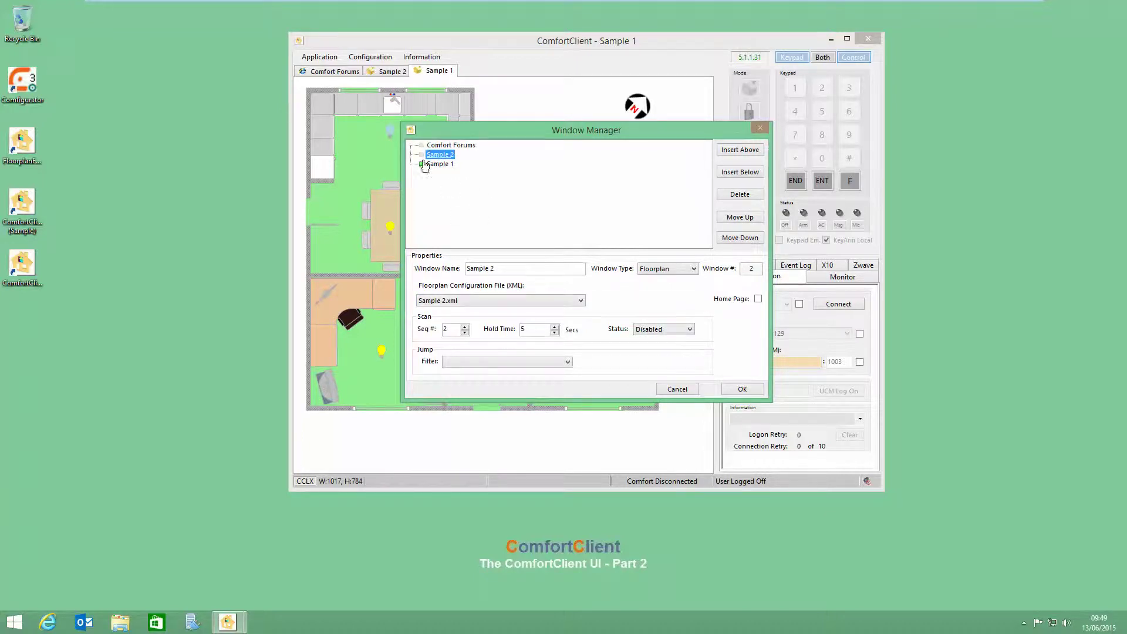
left_click(439, 146)
left_click(437, 155)
left_click(438, 164)
left_click(438, 156)
left_click(451, 146)
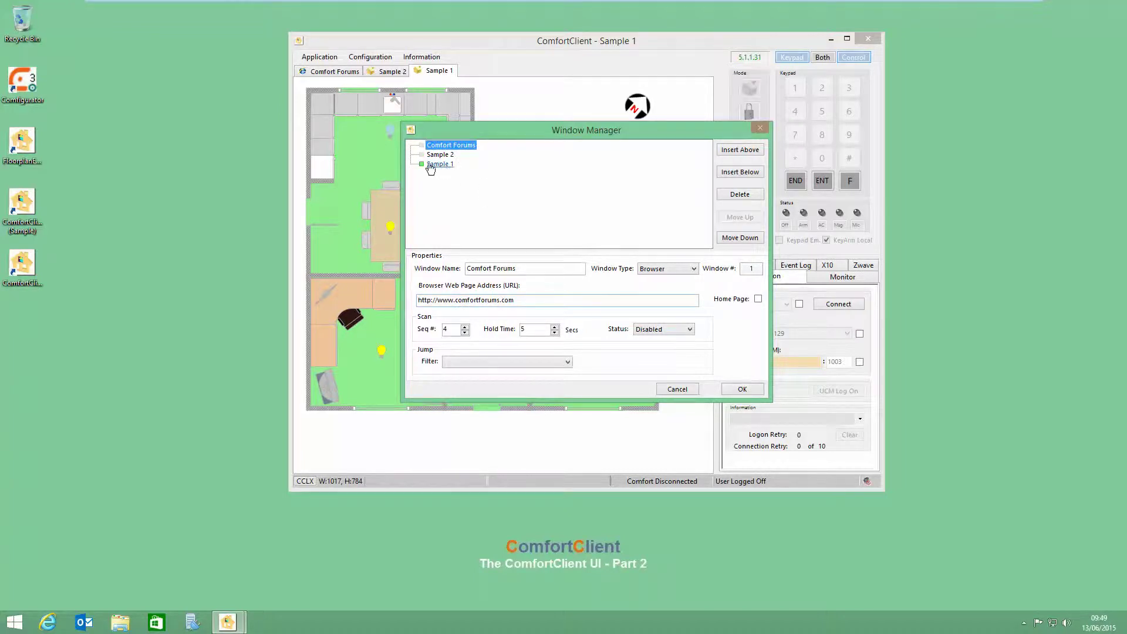
Step: Set Comfort Forums Scan Status to Enabled, recheck the other windows, and confirm with OK
left_click(675, 329)
left_click(654, 347)
left_click(447, 146)
left_click(439, 165)
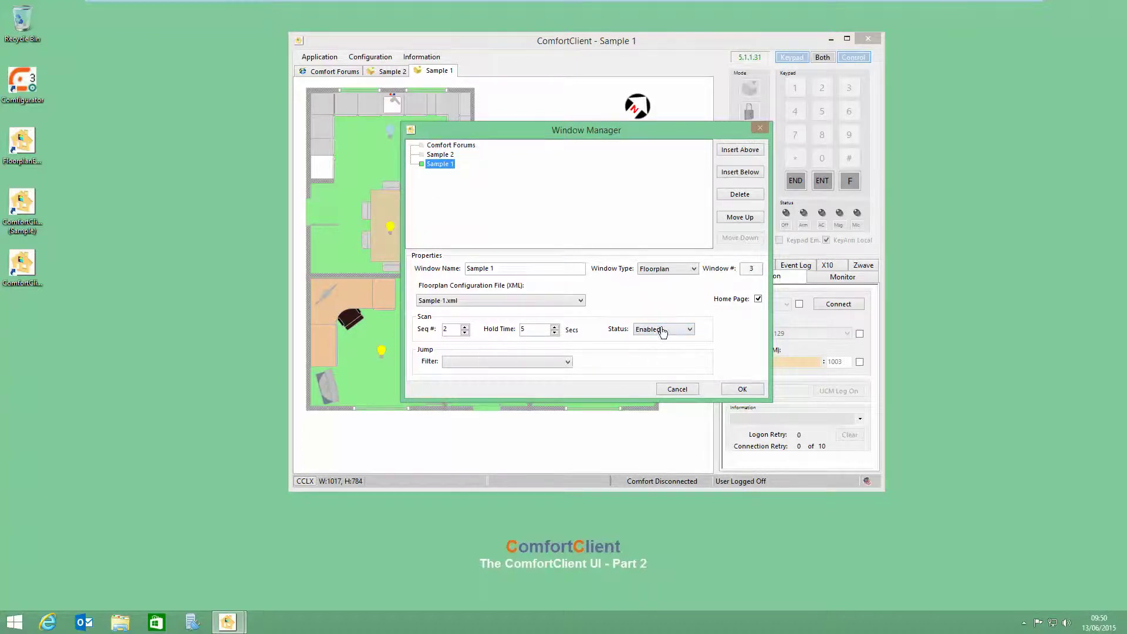
left_click(461, 147)
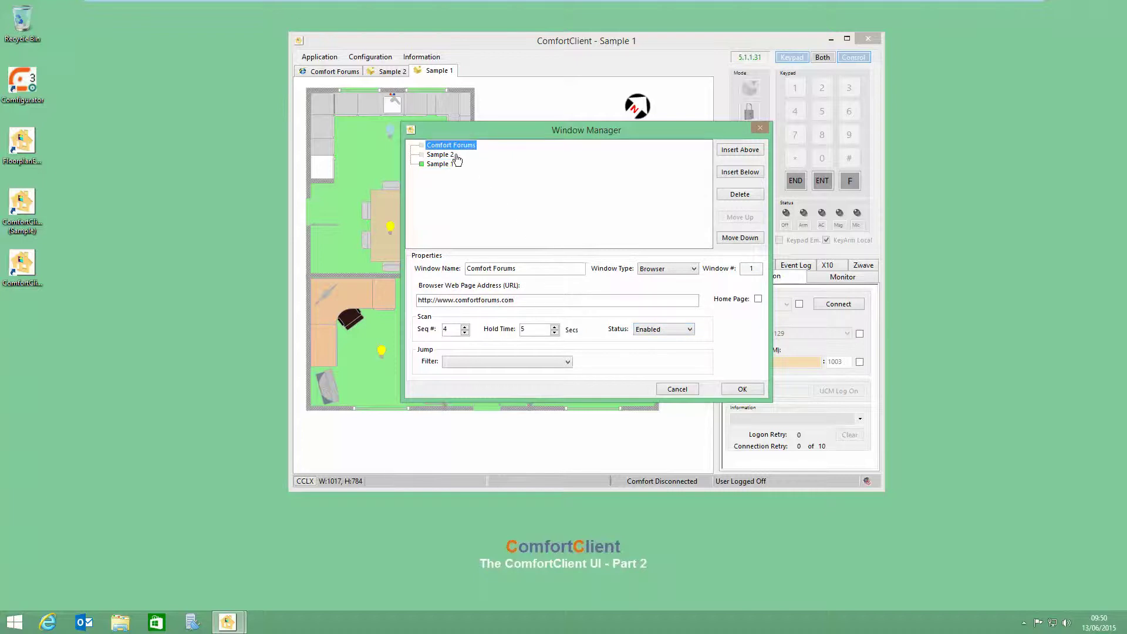
left_click(441, 155)
left_click(442, 165)
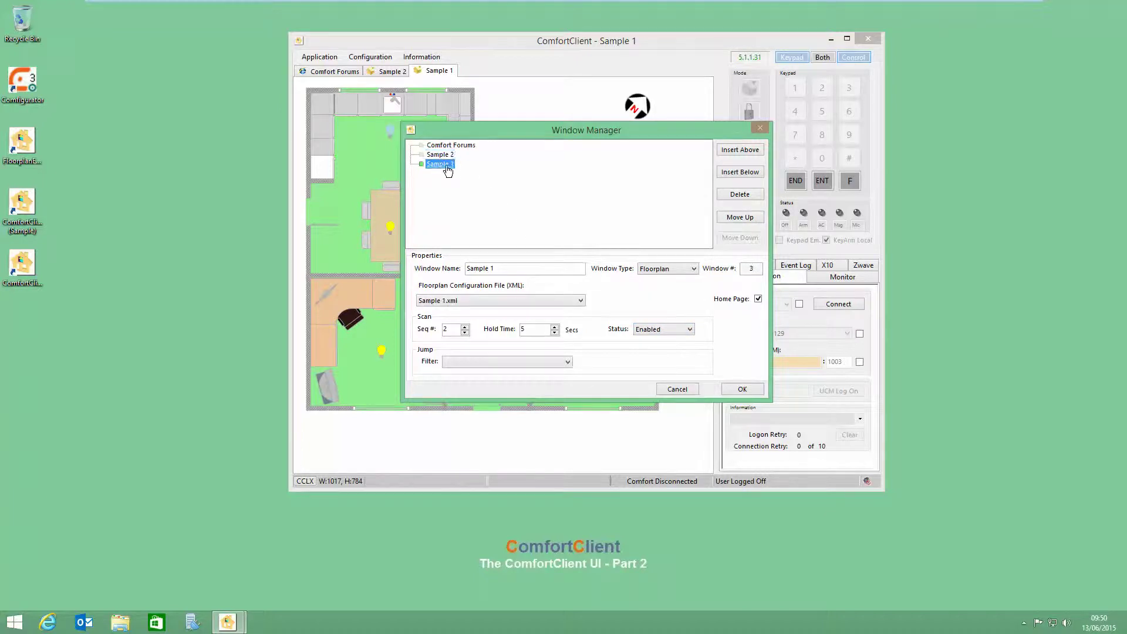
left_click(449, 146)
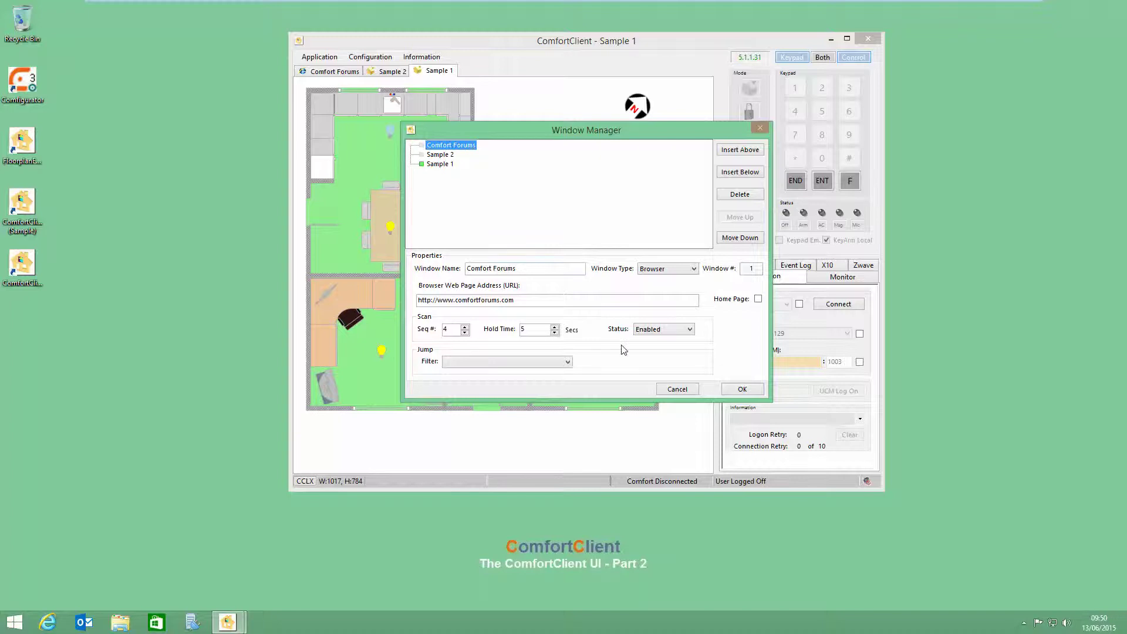
left_click(661, 330)
left_click(647, 339)
left_click(441, 165)
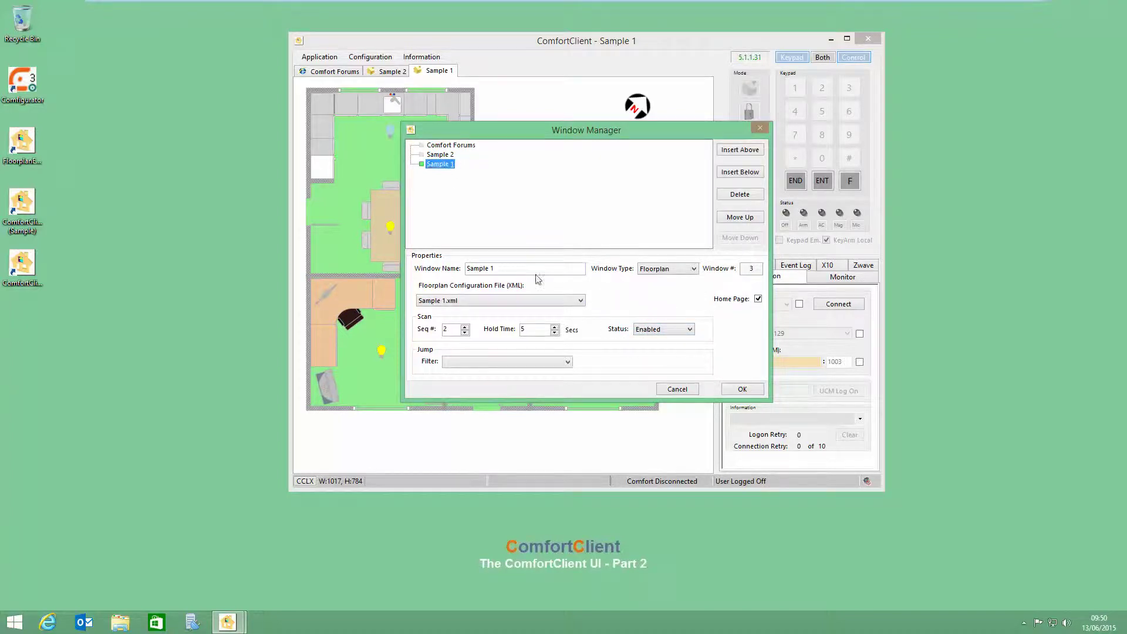
left_click(741, 389)
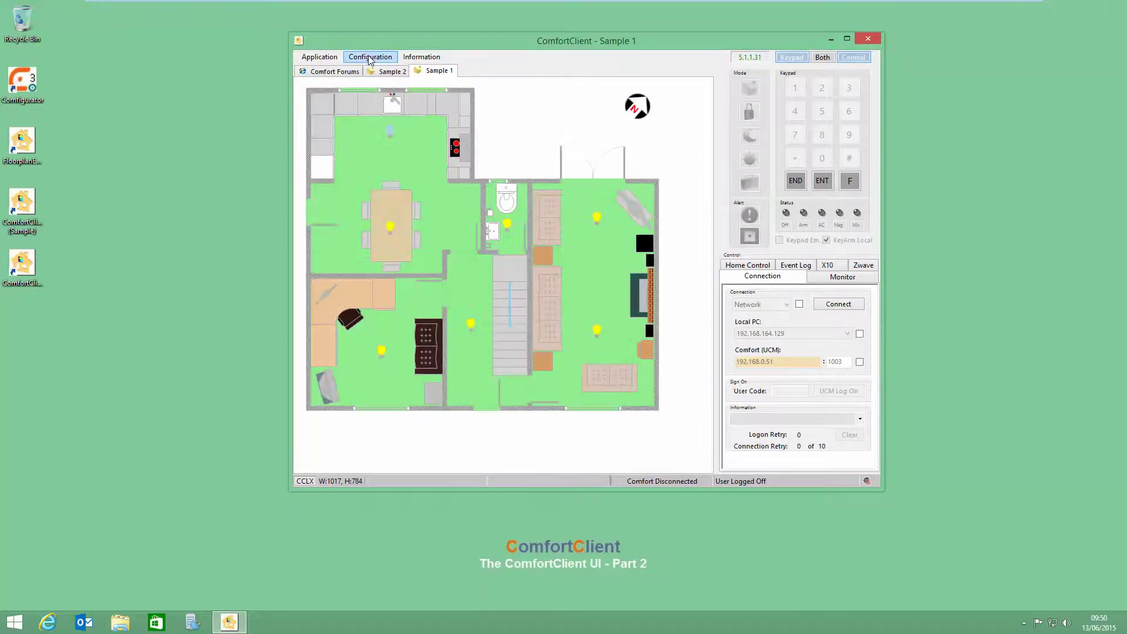
left_click(372, 58)
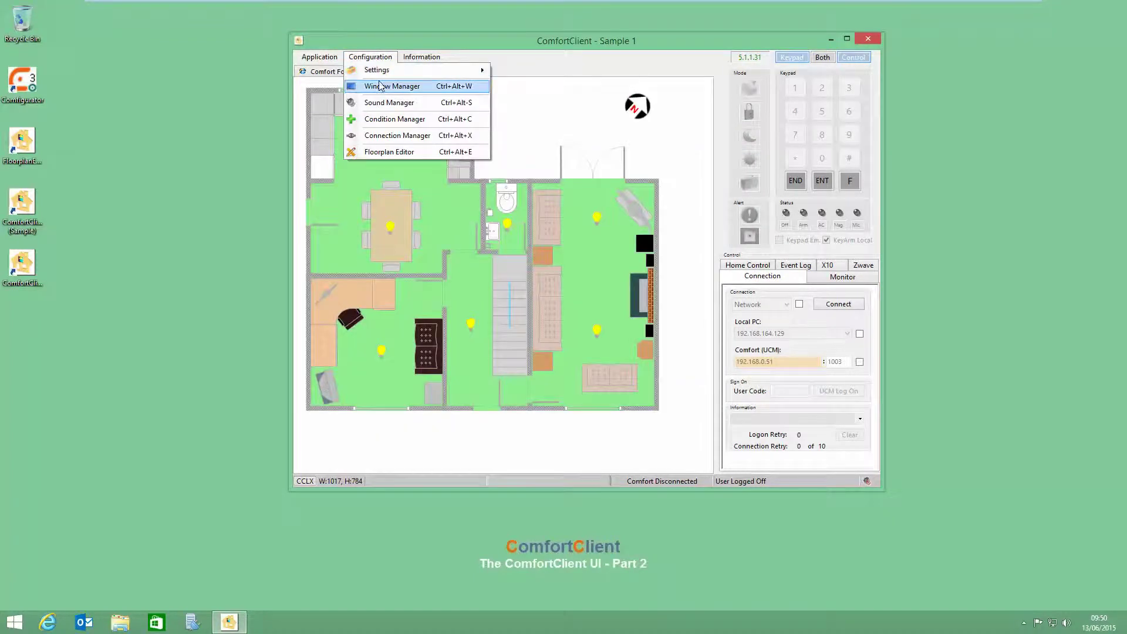
Step: Keep Scan Status set to Enabled for both Comfort Forums and Sample 1
left_click(380, 86)
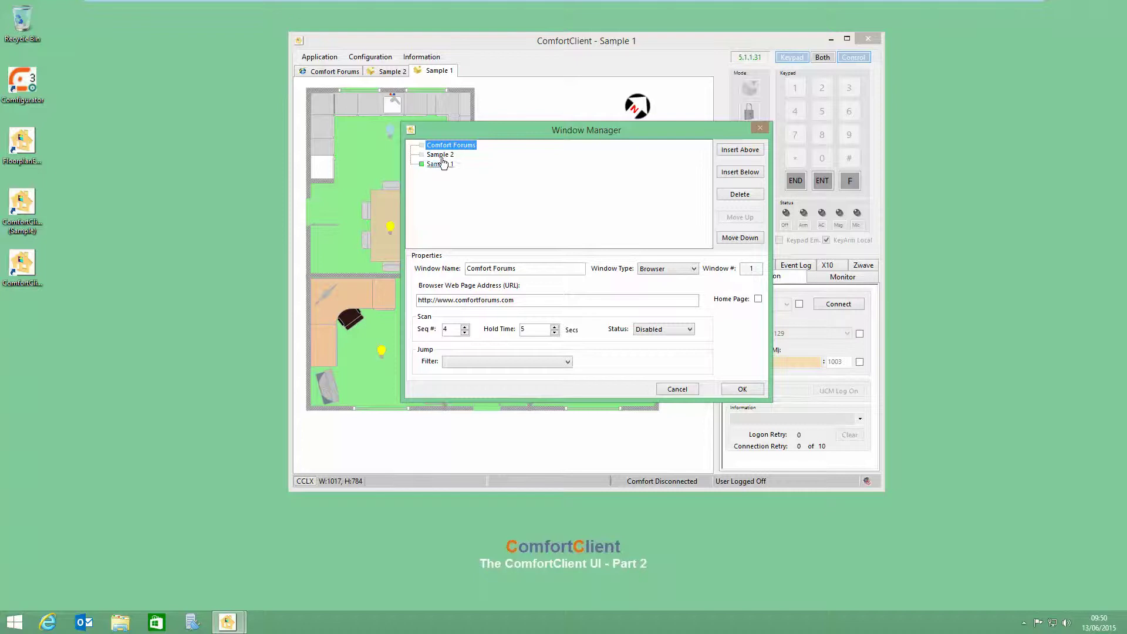
left_click(688, 329)
left_click(657, 346)
left_click(441, 164)
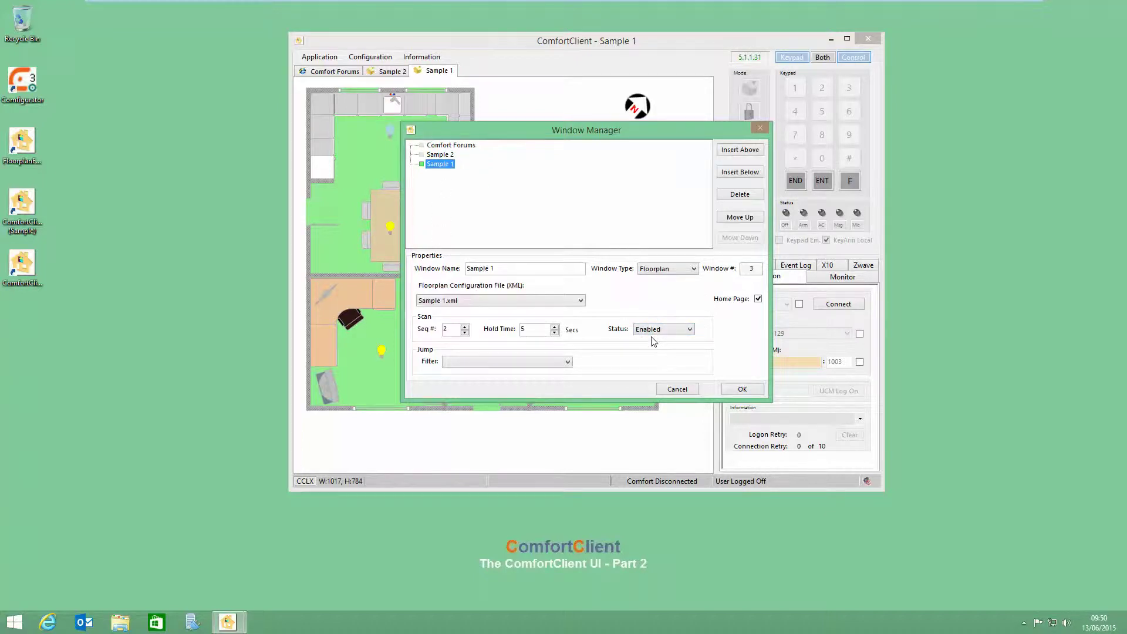
left_click(441, 155)
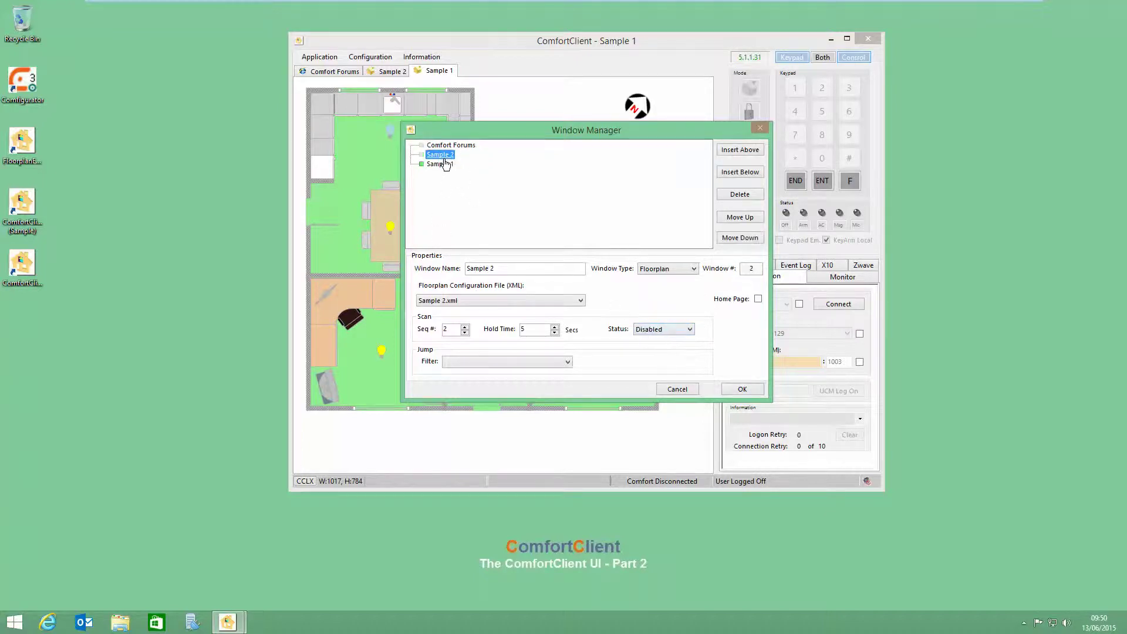
left_click(443, 164)
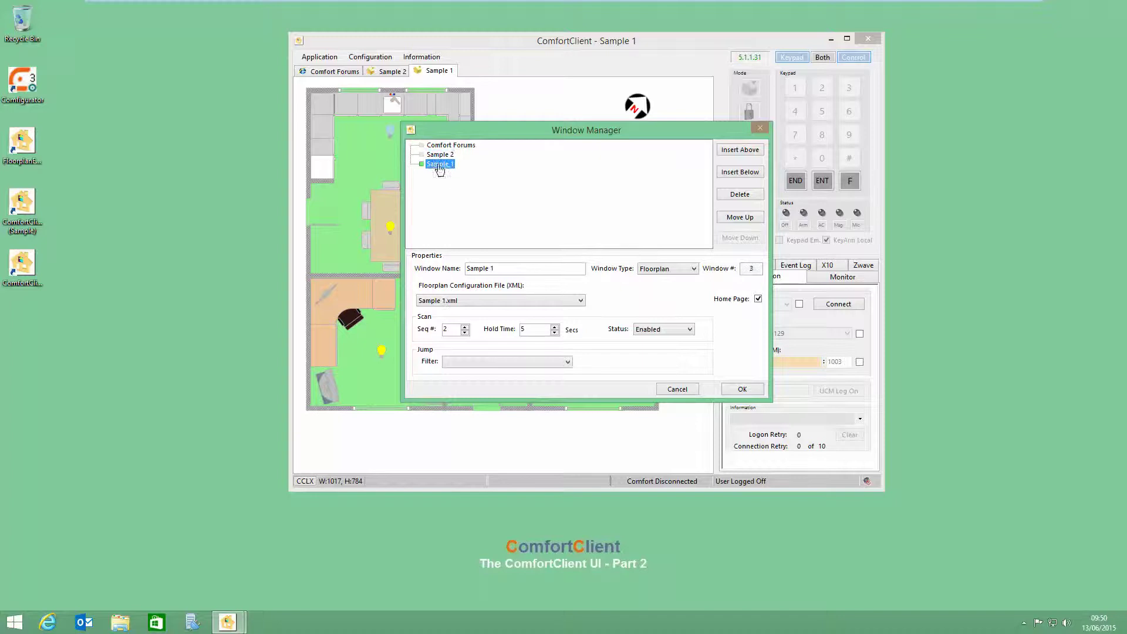
left_click(676, 332)
left_click(656, 342)
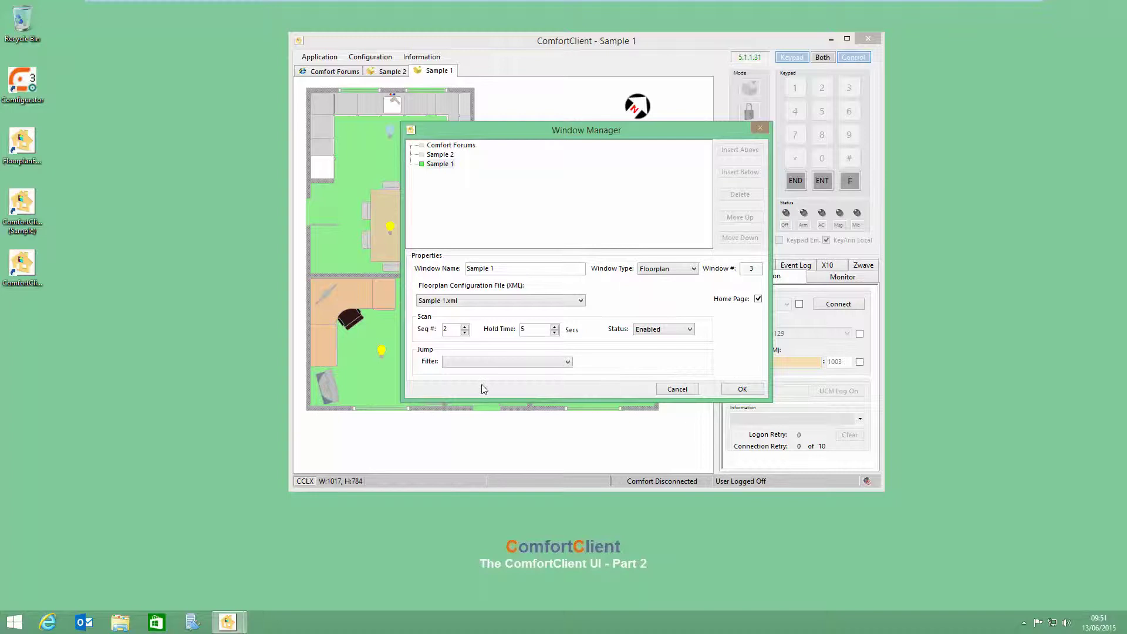
left_click(445, 165)
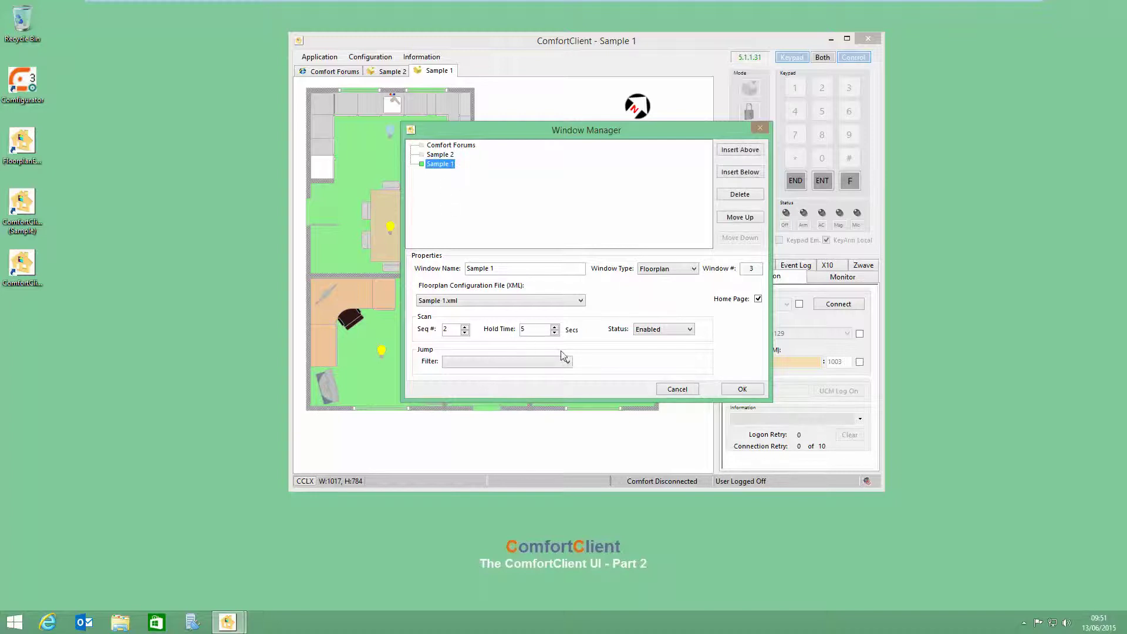
Step: Set the Comfort Forums hold time to 9 seconds, verify sequence 4, and save
double_click(529, 329)
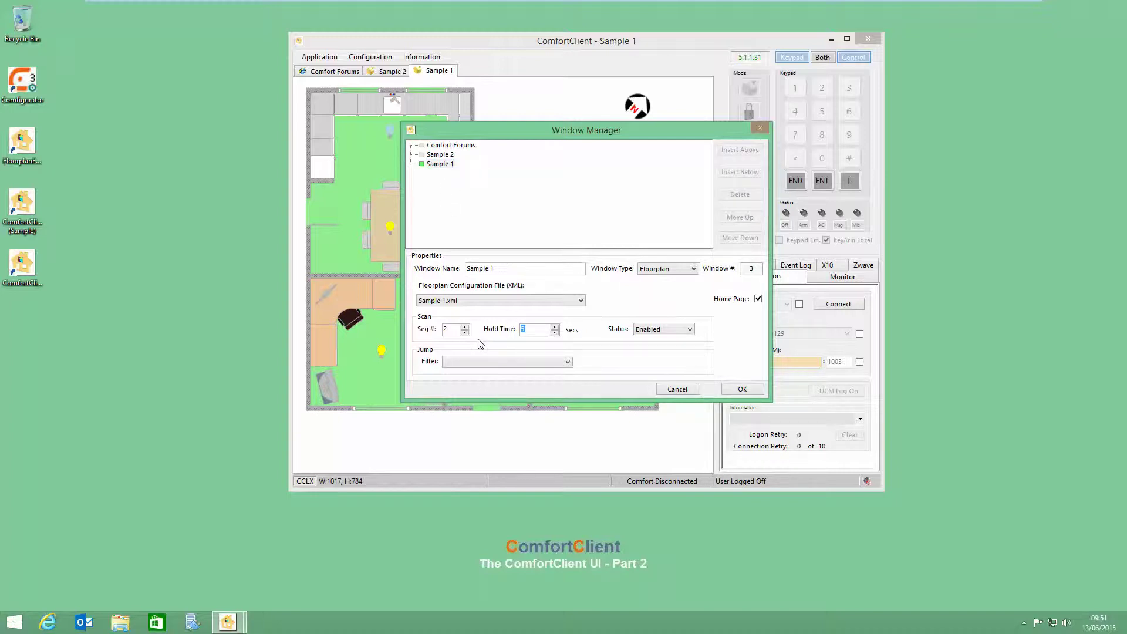
left_click(451, 145)
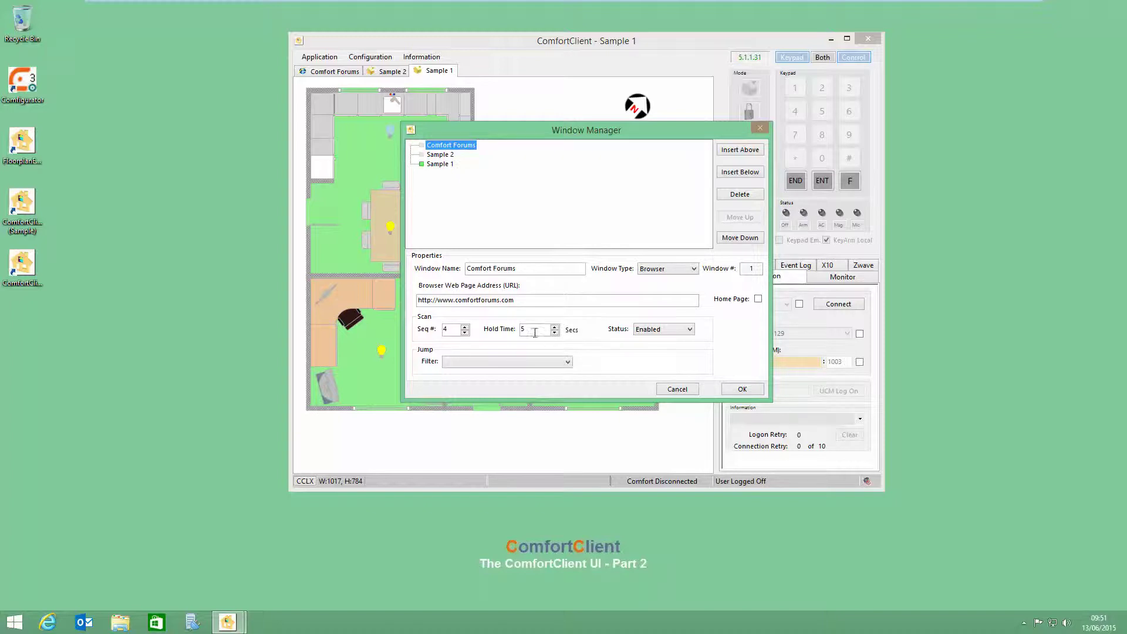
left_click(532, 331)
left_click(555, 326)
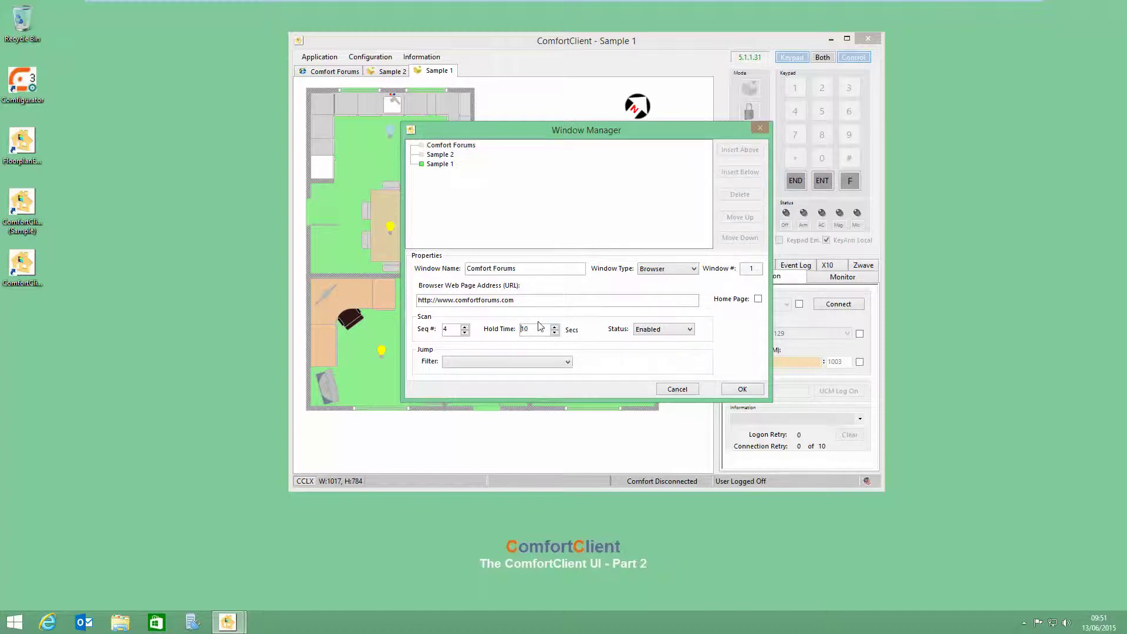
left_click(554, 332)
left_click(453, 146)
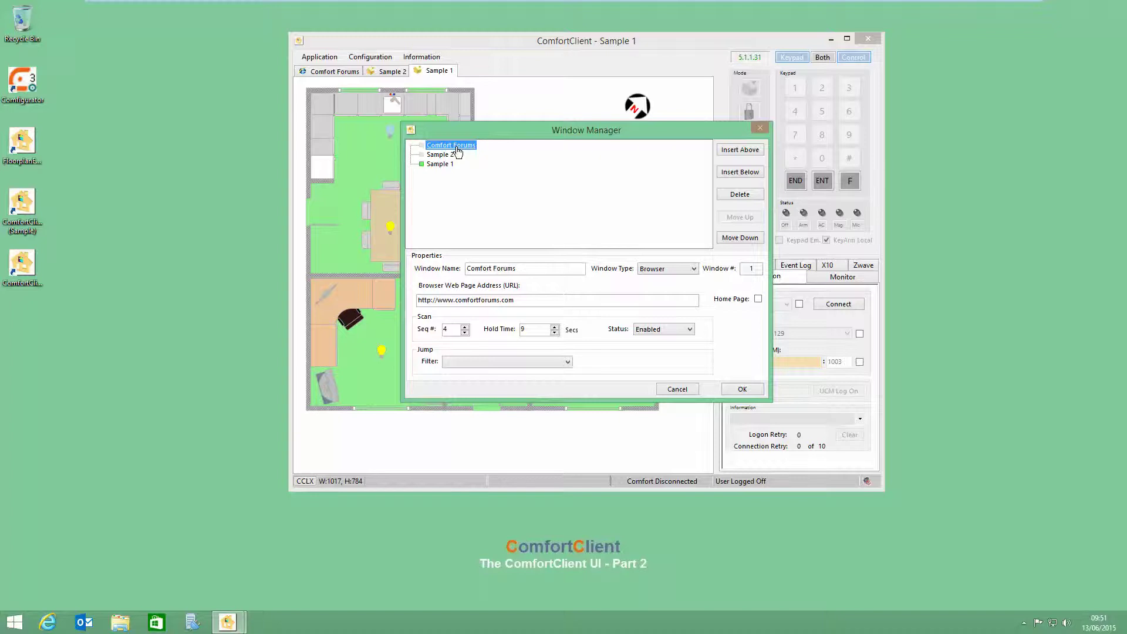
left_click(447, 165)
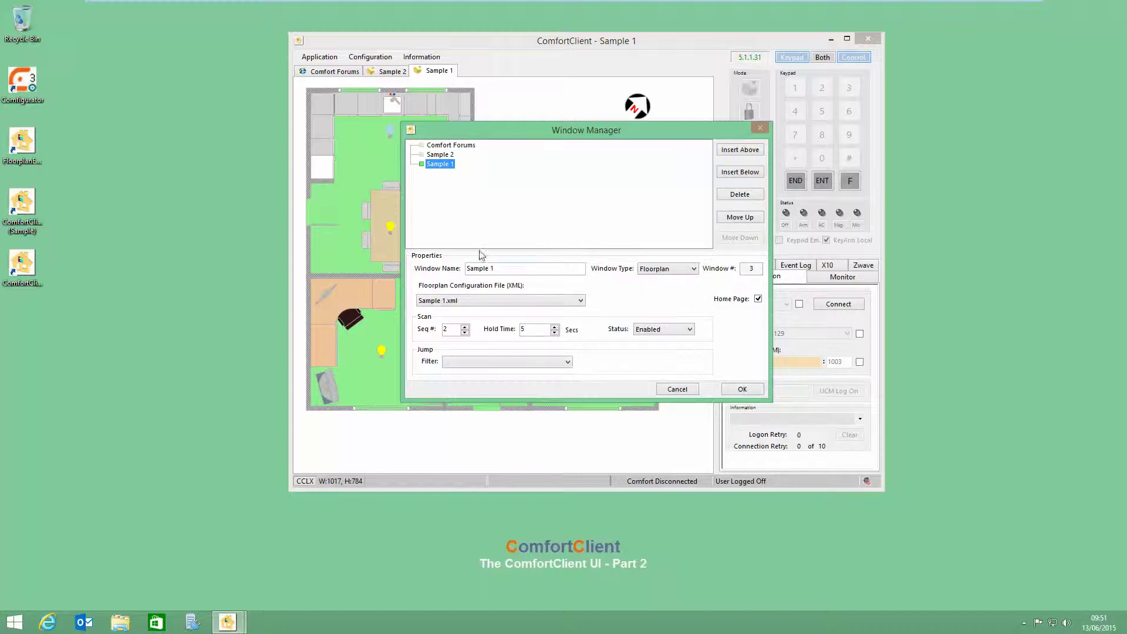
left_click(455, 146)
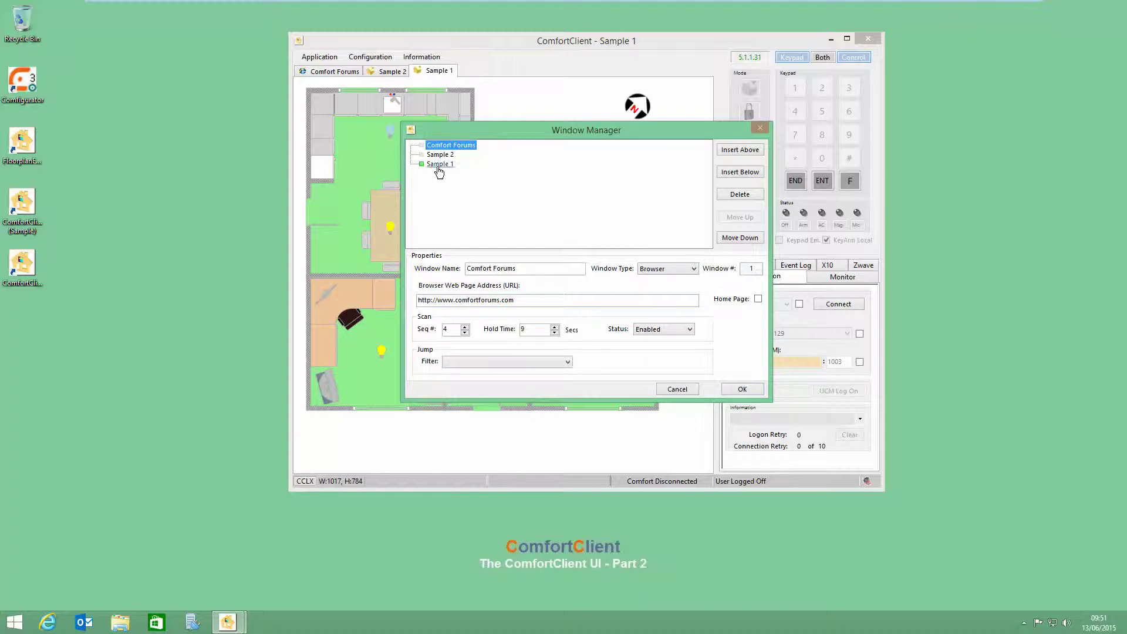
double_click(445, 329)
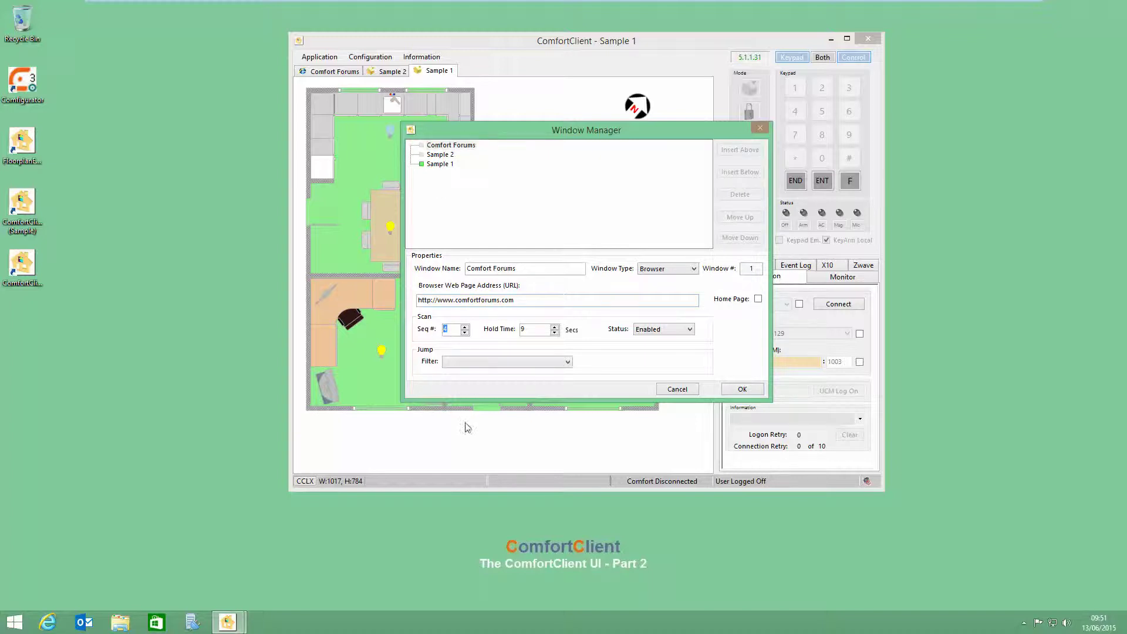
left_click(743, 389)
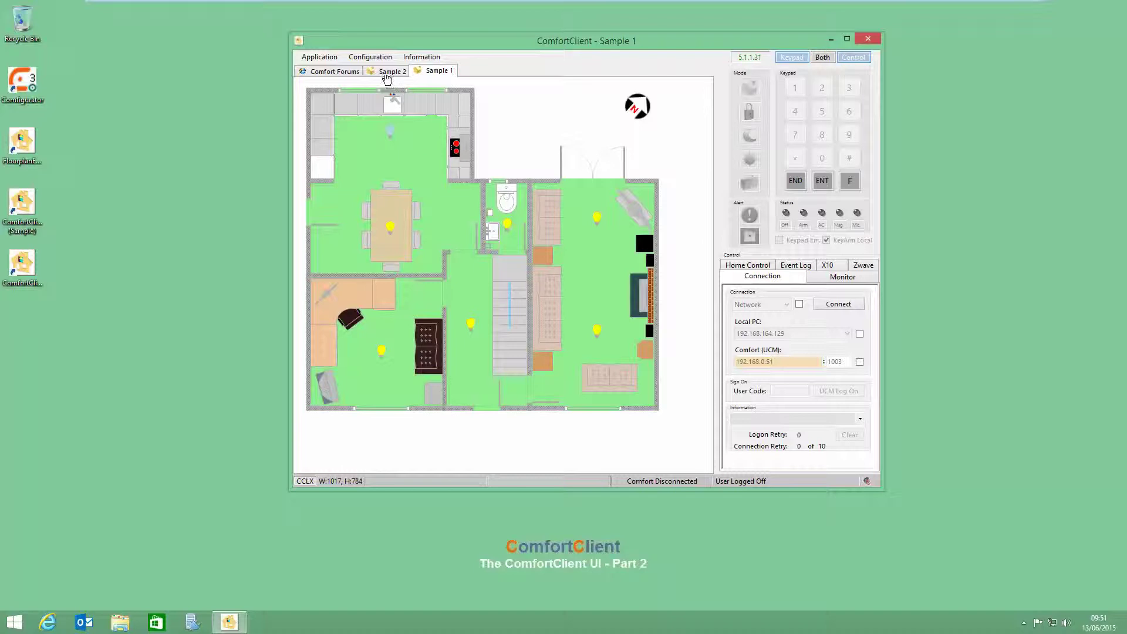
Step: Change Idle Task from Home to Scan in Configuration > Settings > Options and confirm
left_click(319, 57)
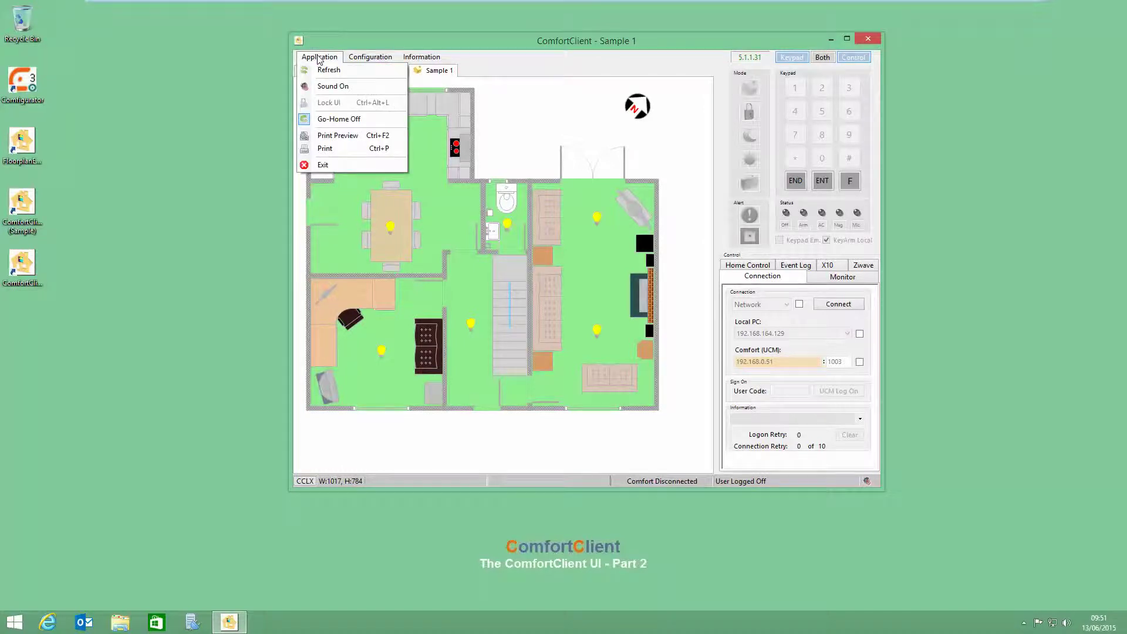
mouse_move(371, 57)
mouse_move(432, 71)
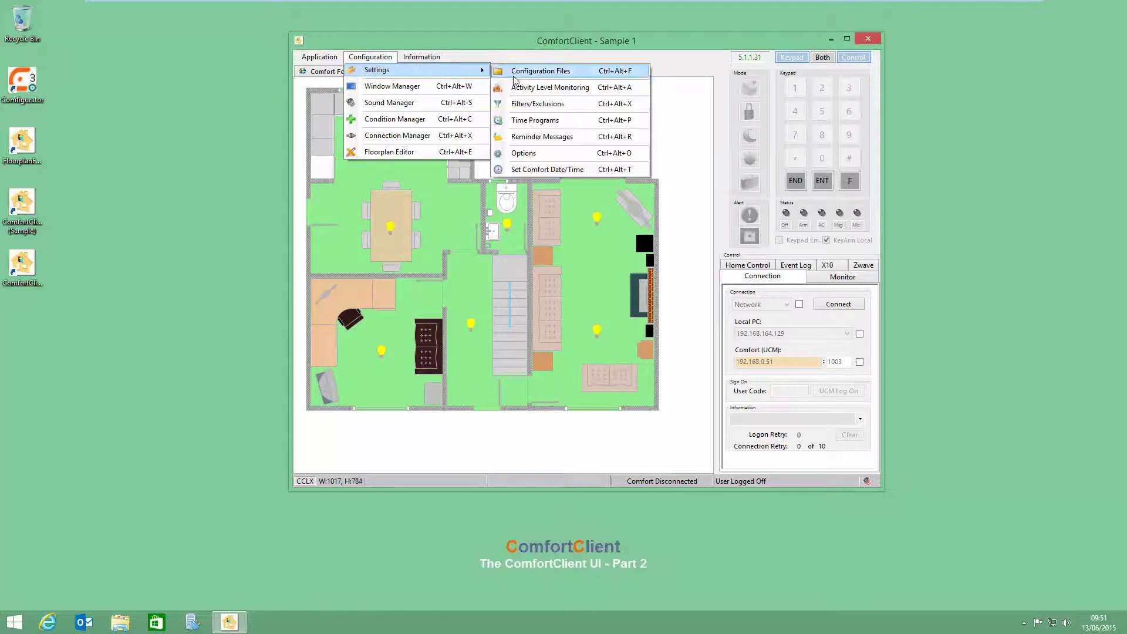
left_click(522, 152)
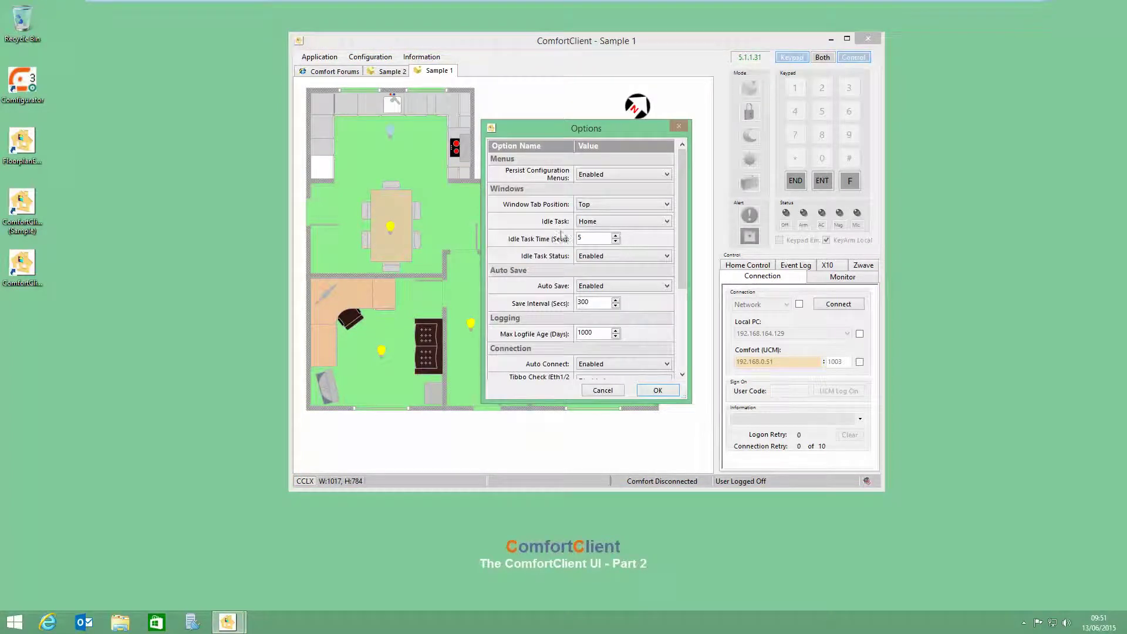
left_click(588, 226)
left_click(590, 236)
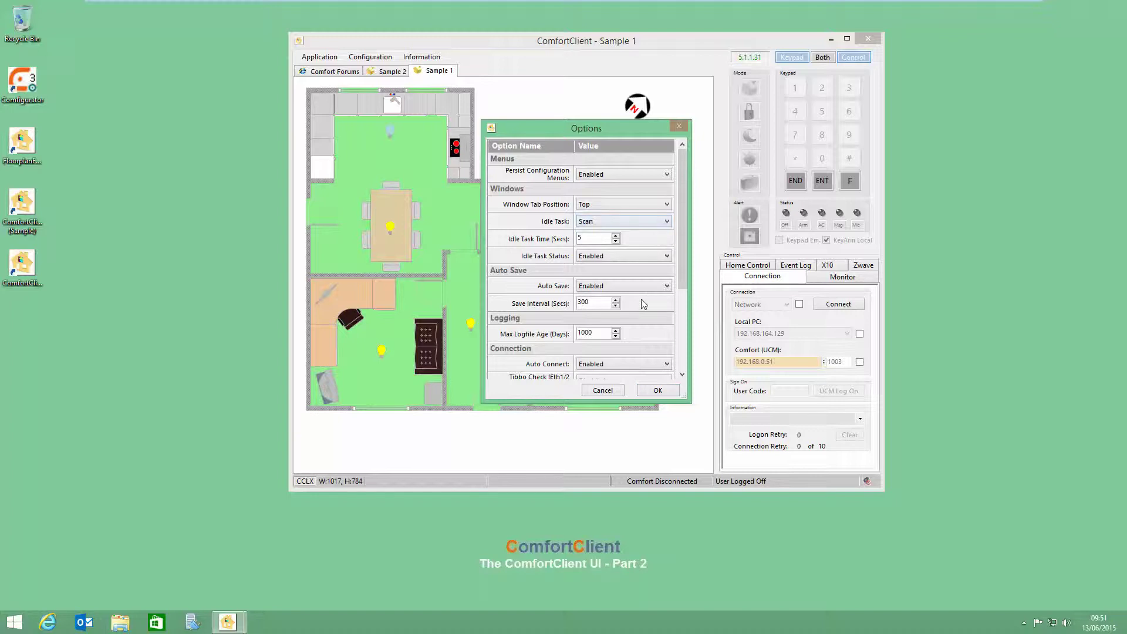
left_click(651, 389)
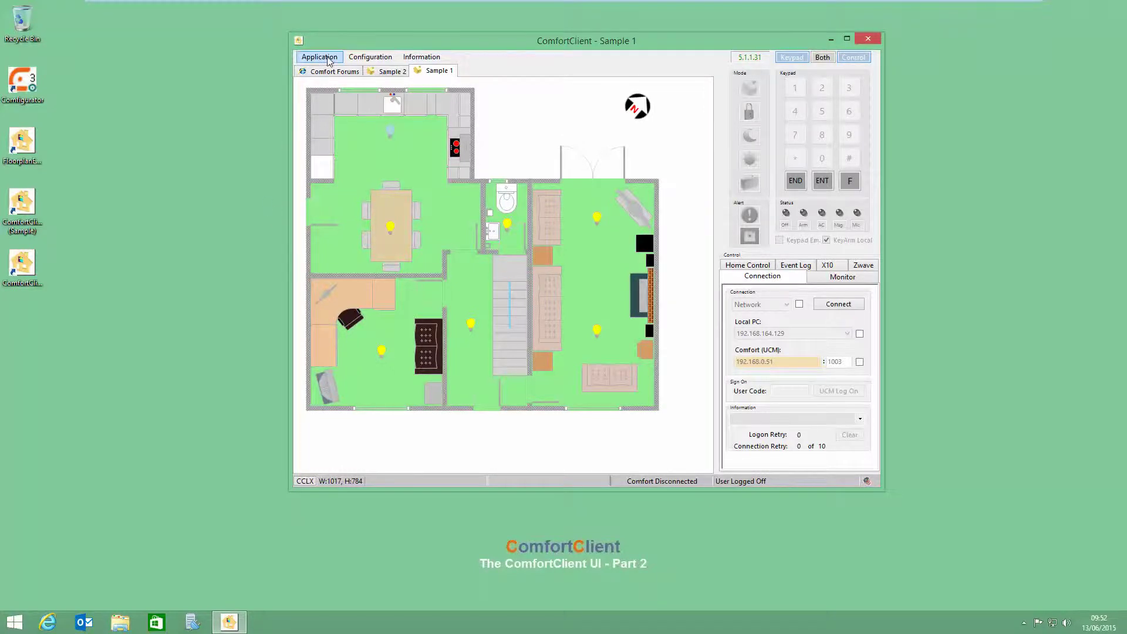
Step: Let the idle scan cycle back and forth between the Comfort Forums and Sample 1 tabs
left_click(320, 57)
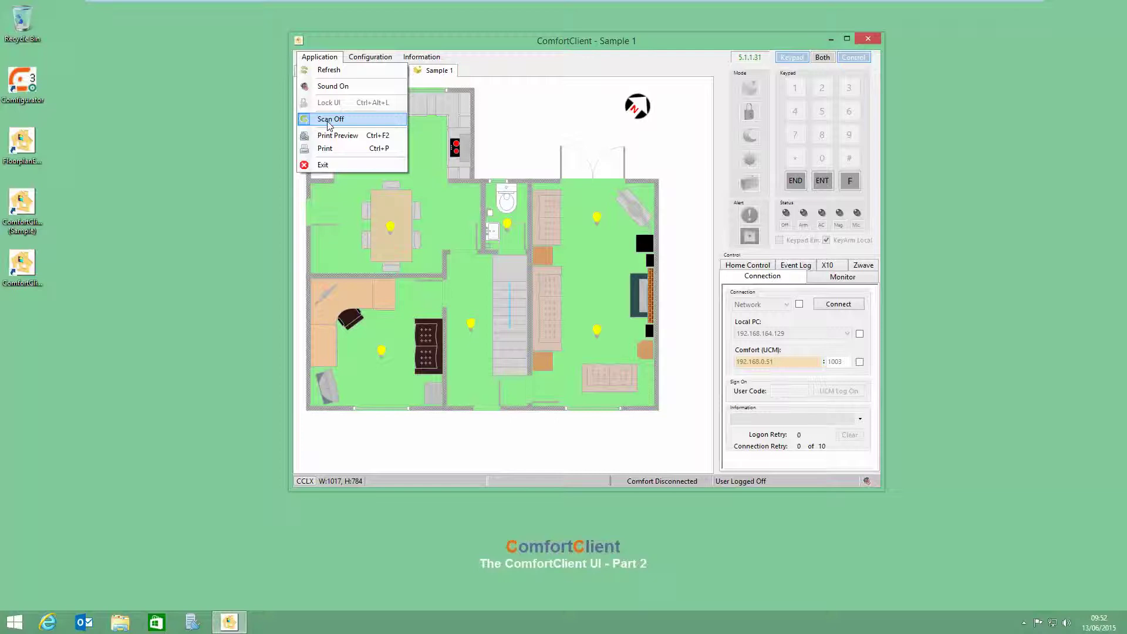
left_click(574, 139)
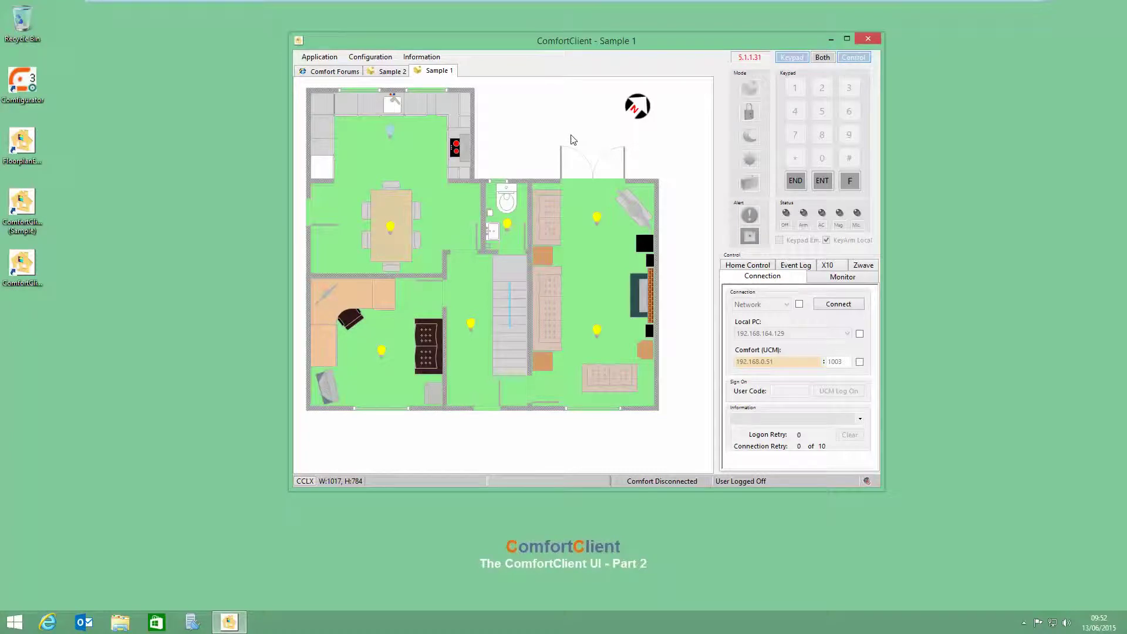
key("ctrl+Tab")
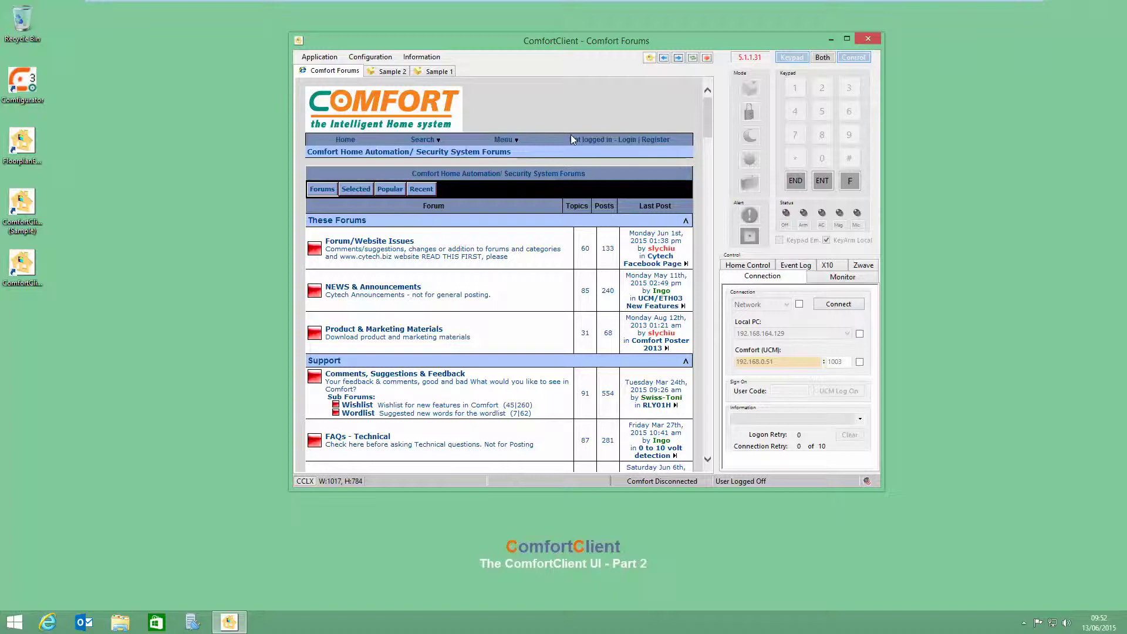
key("ctrl+shift+Tab")
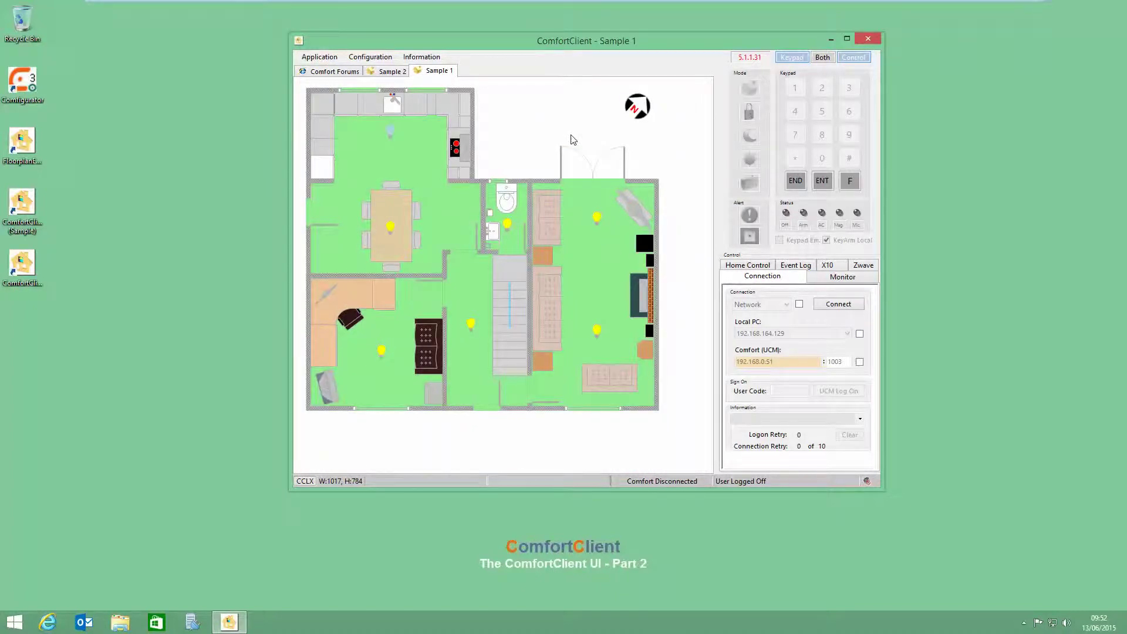
key("ctrl+Tab")
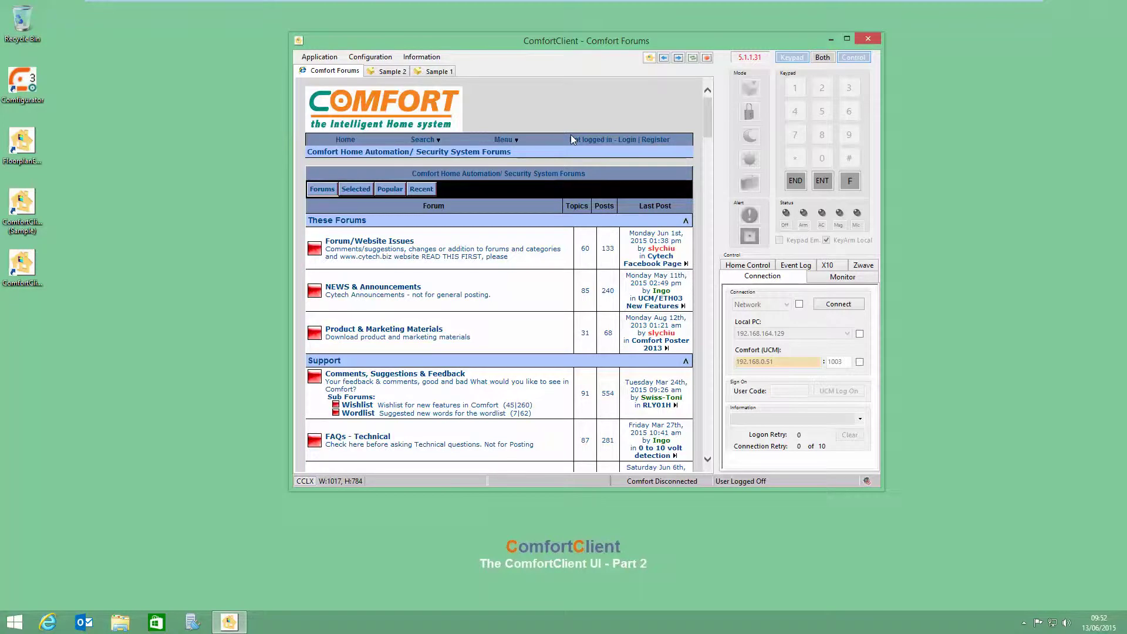
key("ctrl+shift+Tab")
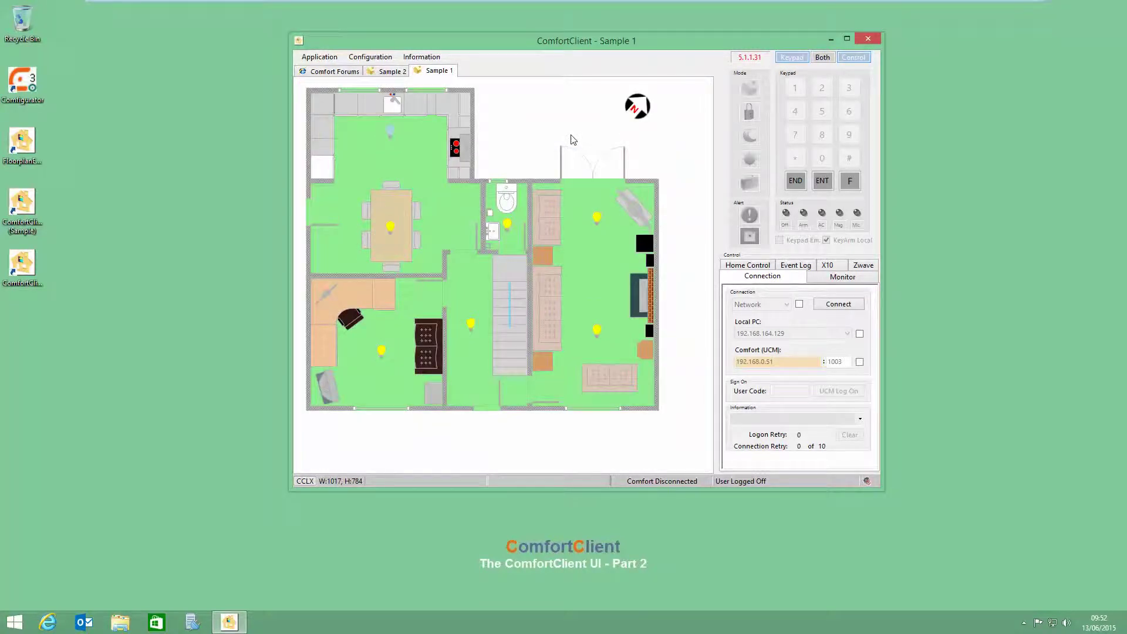
key("ctrl+Tab")
Step: Turn the automatic window scan off, back on, and off again via the Application menu
left_click(319, 57)
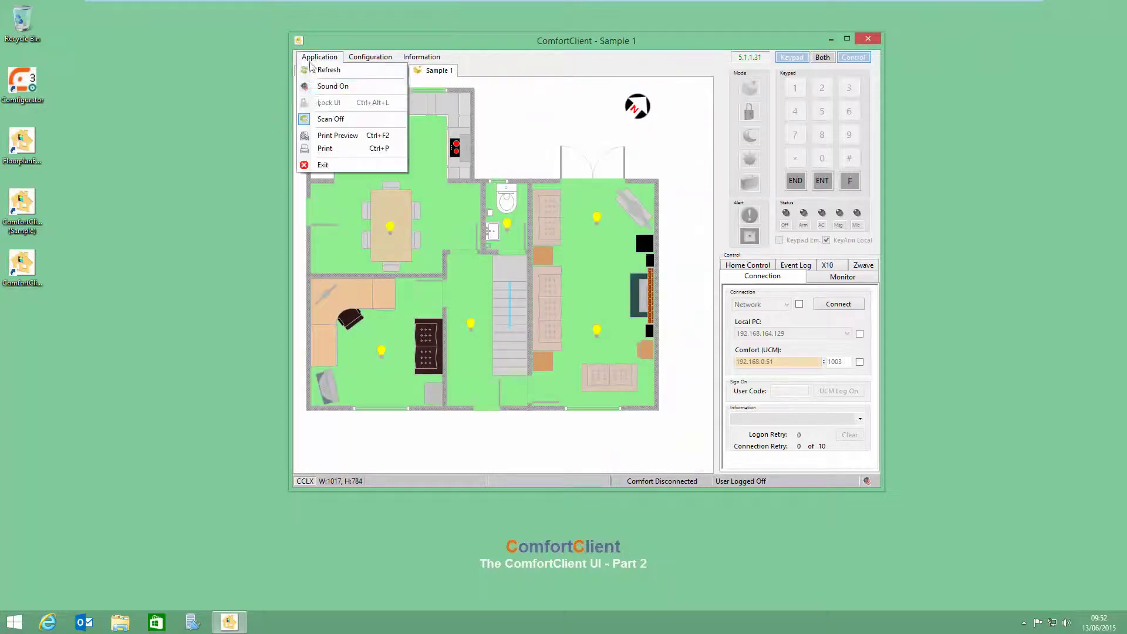
left_click(321, 120)
left_click(319, 57)
left_click(315, 121)
left_click(333, 61)
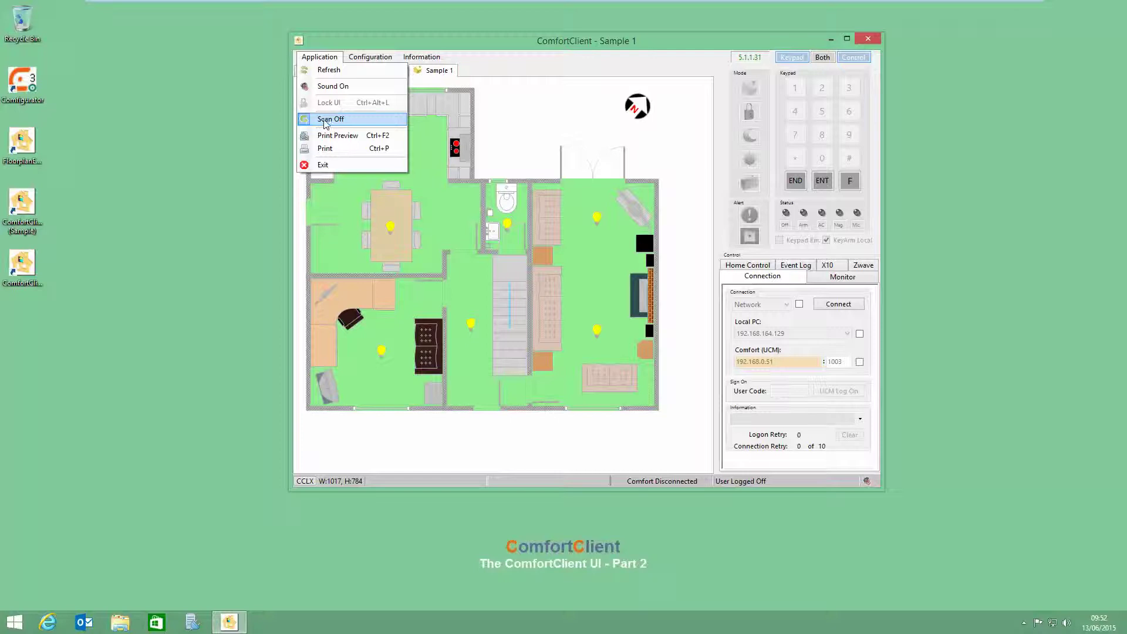
left_click(324, 120)
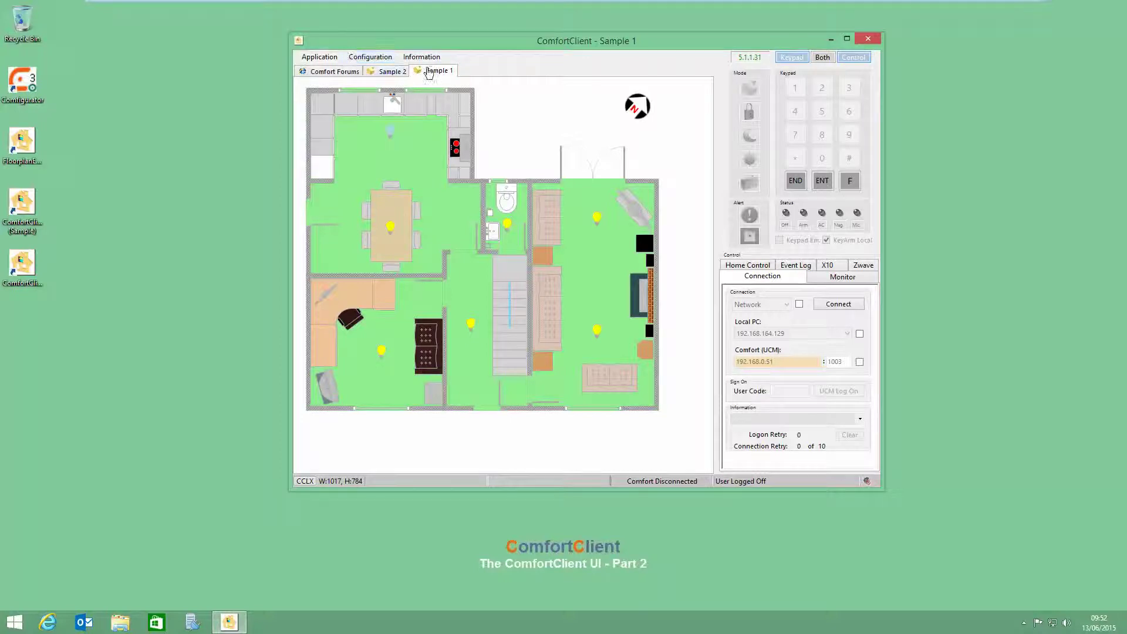
left_click(370, 57)
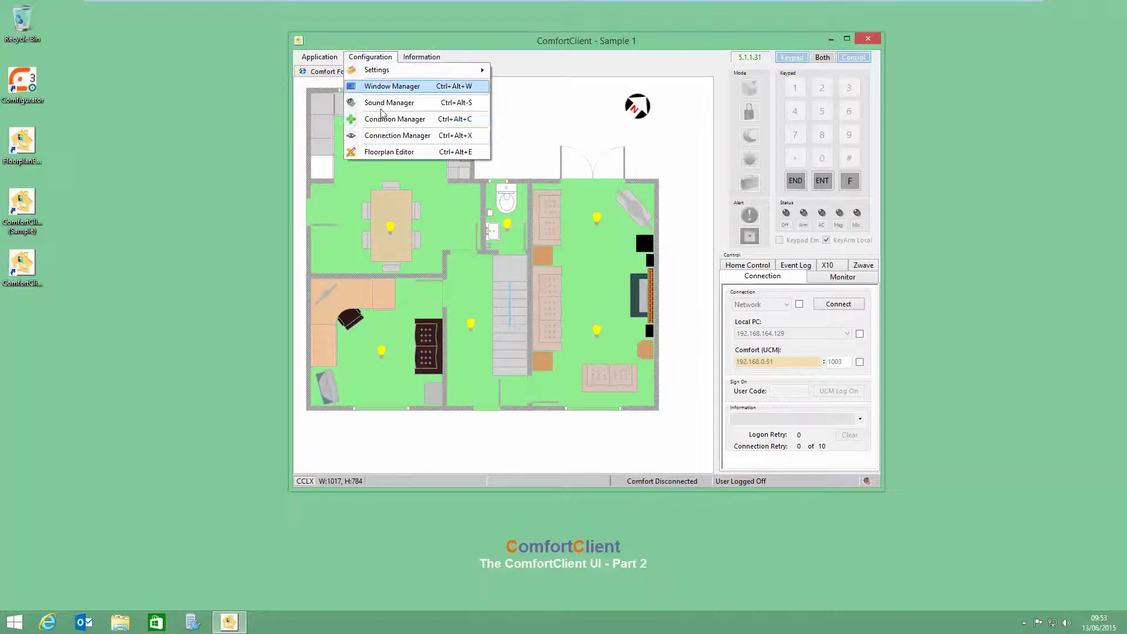
Step: Move the Window Manager up-left and check the Comfort Forums Jump Filter list, leaving it empty
left_click(390, 86)
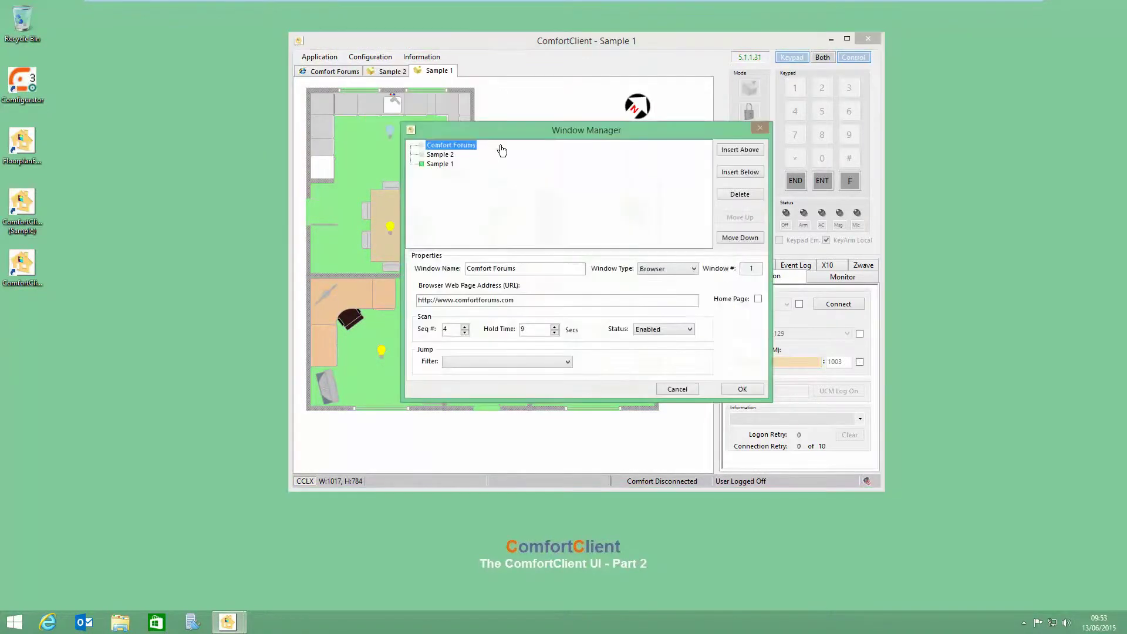
left_click_drag(502, 134, 447, 66)
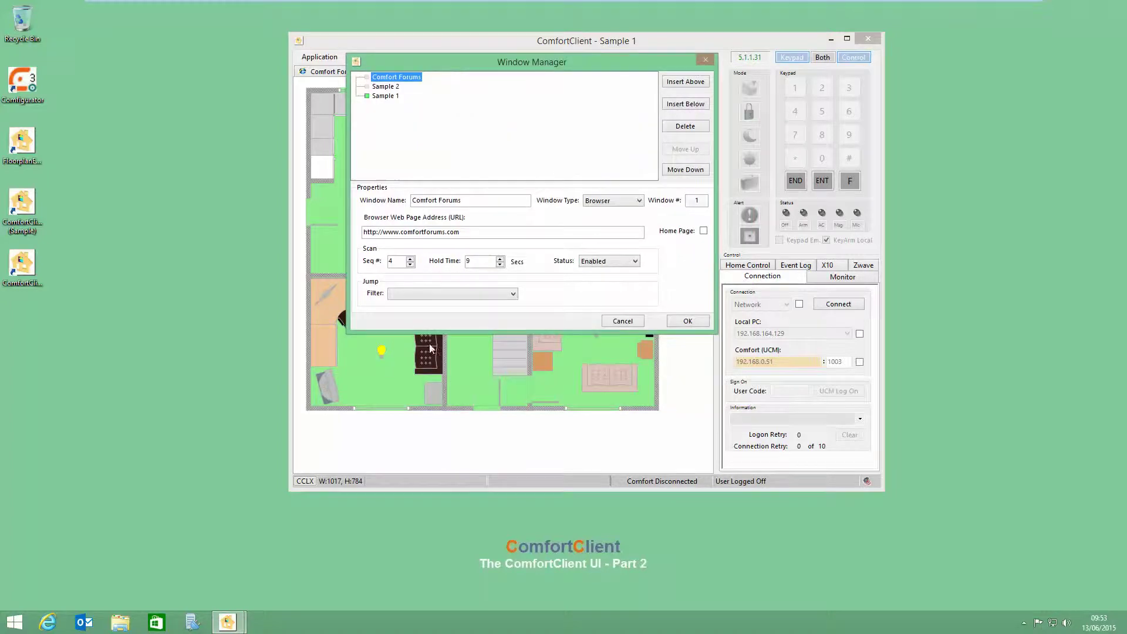
left_click(417, 294)
left_click(417, 300)
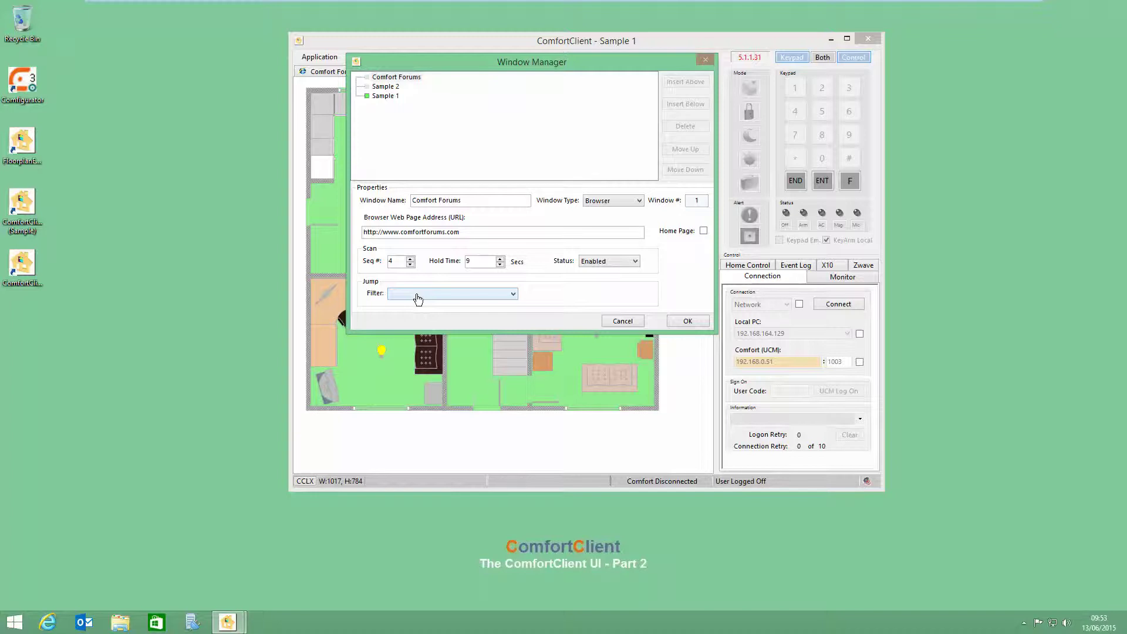
left_click(418, 297)
left_click(417, 293)
left_click(415, 295)
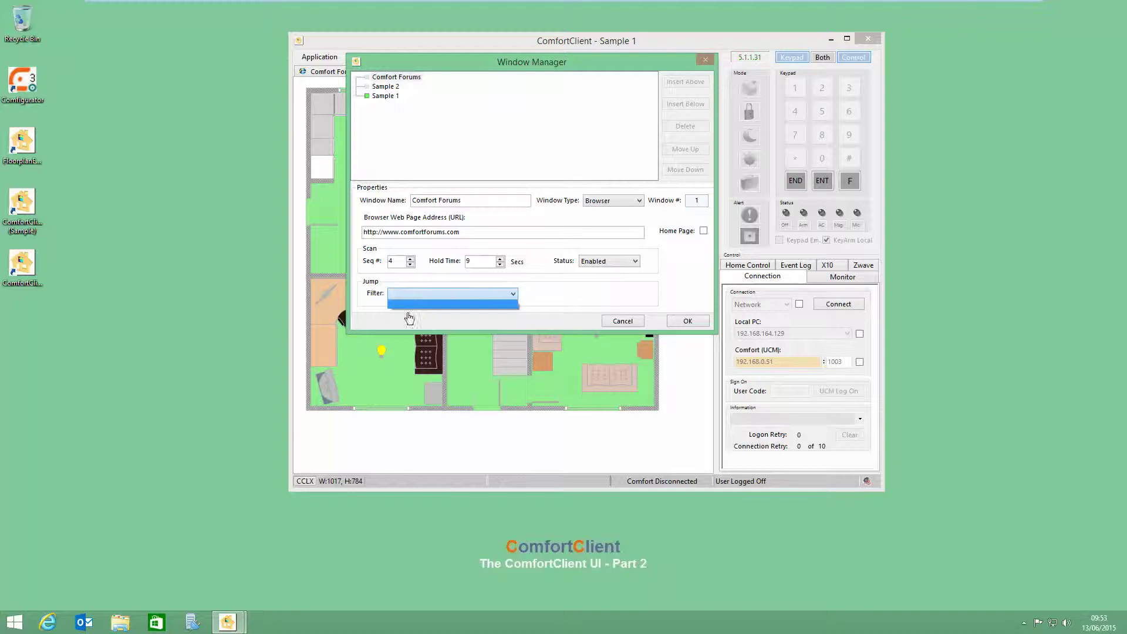
left_click(406, 297)
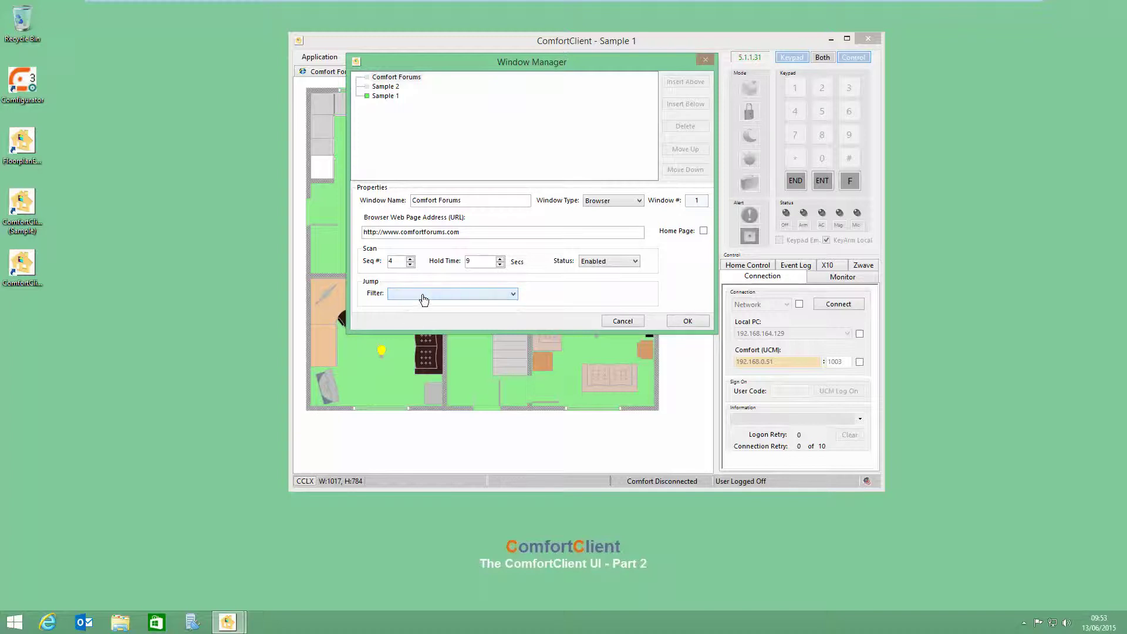
Step: Close the Window Manager with OK and open the System Condition Manager
left_click(688, 322)
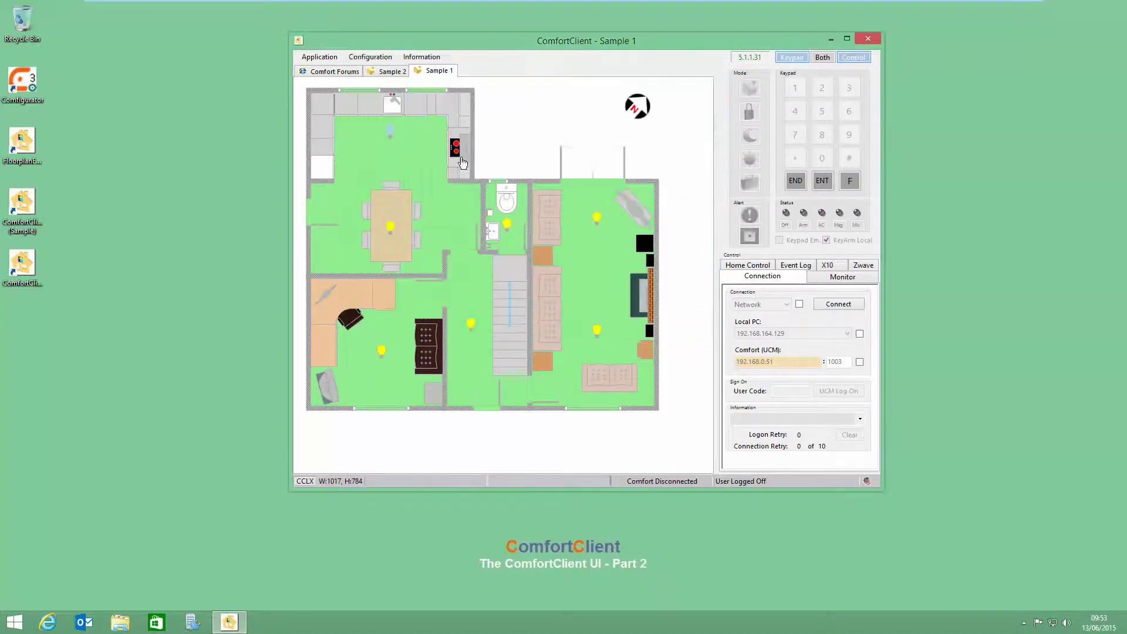
left_click(370, 58)
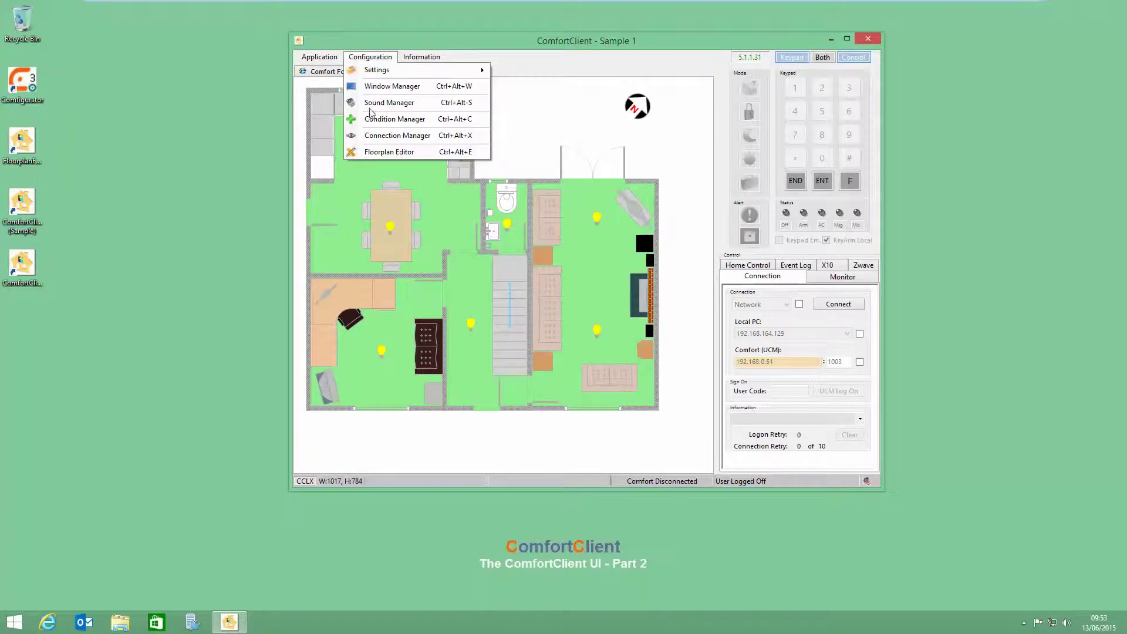
left_click(371, 121)
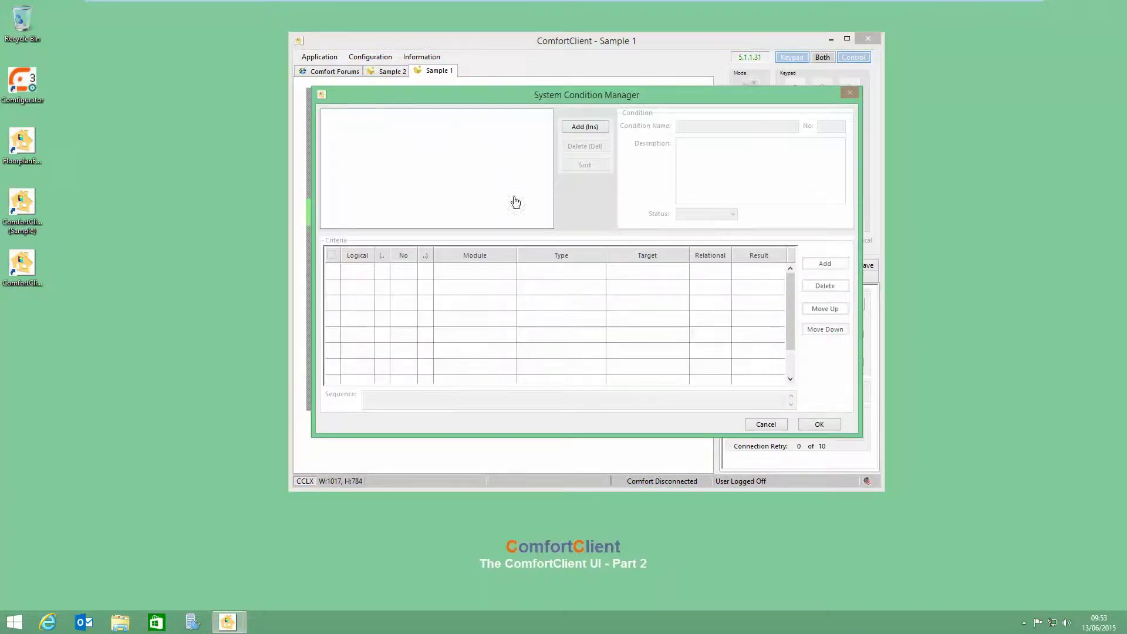
Step: Add condition 'Test 123' with description 'a description' and add its first criteria row
left_click(570, 130)
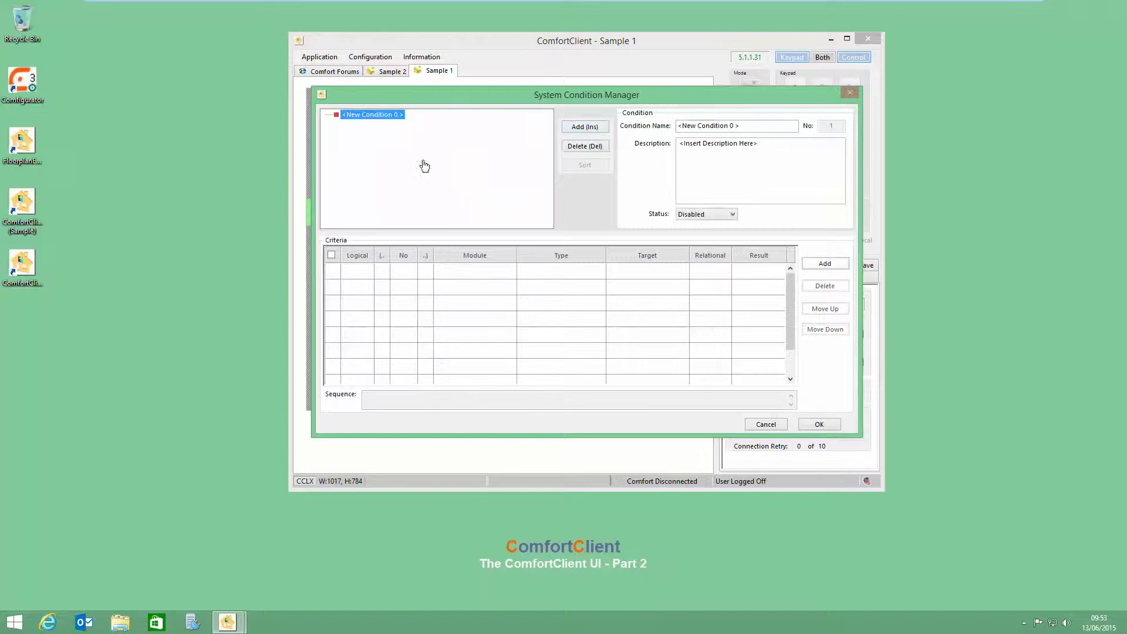
left_click_drag(734, 125, 592, 126)
type("Test 123")
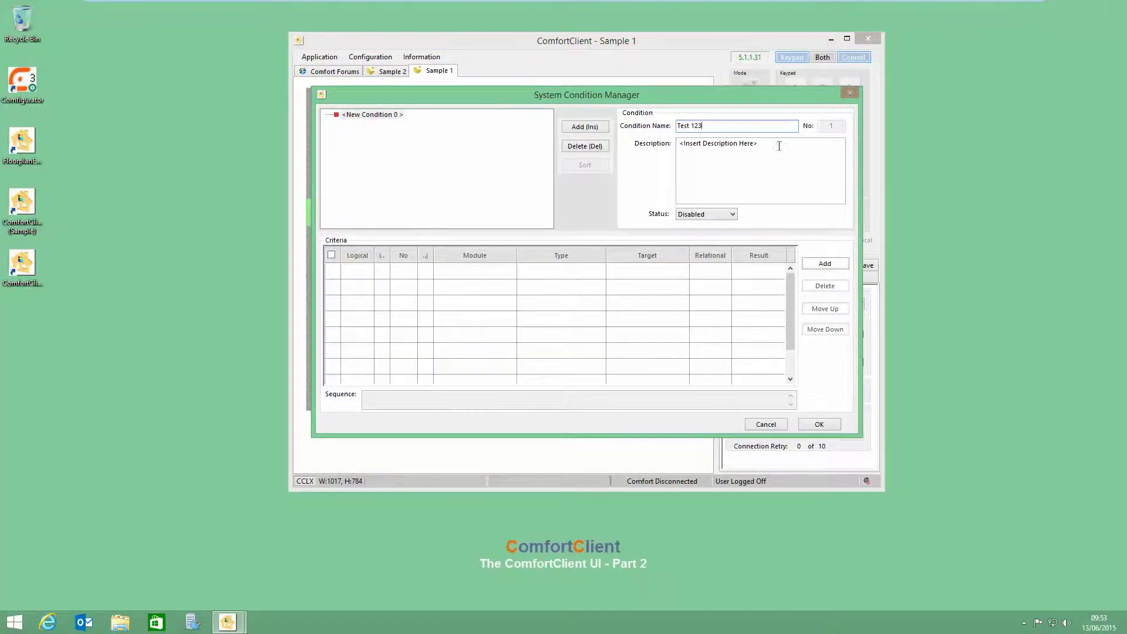
key("Tab")
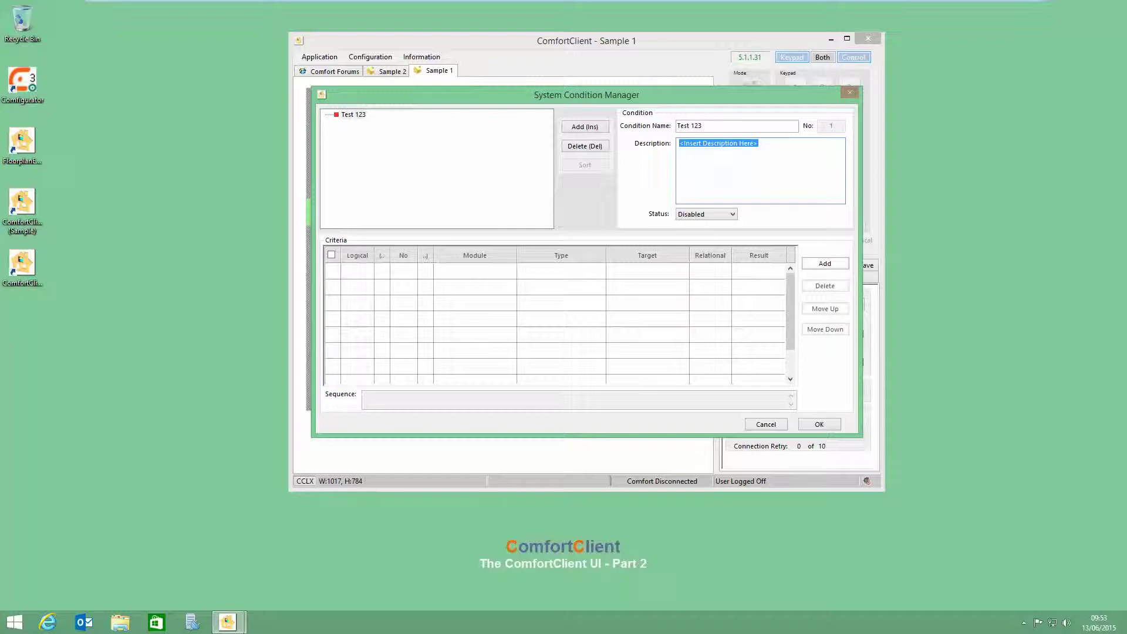
type("a description")
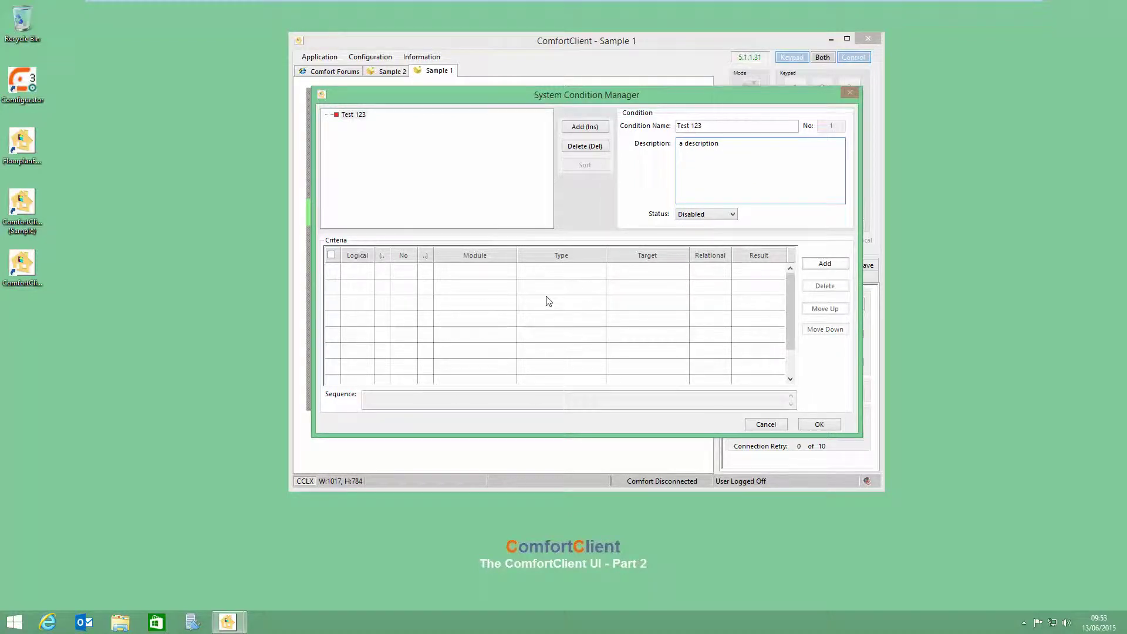
left_click(816, 267)
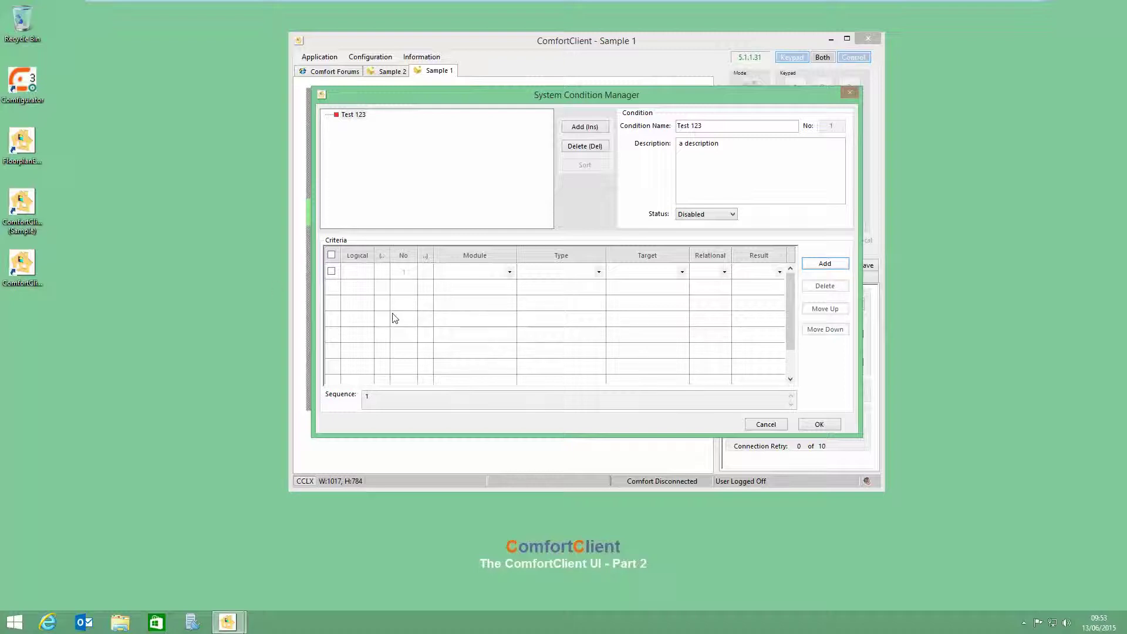
Step: Build the criterion: module COMFORT, type COUNTER, Counter002 greater than 5
left_click(509, 272)
left_click(449, 283)
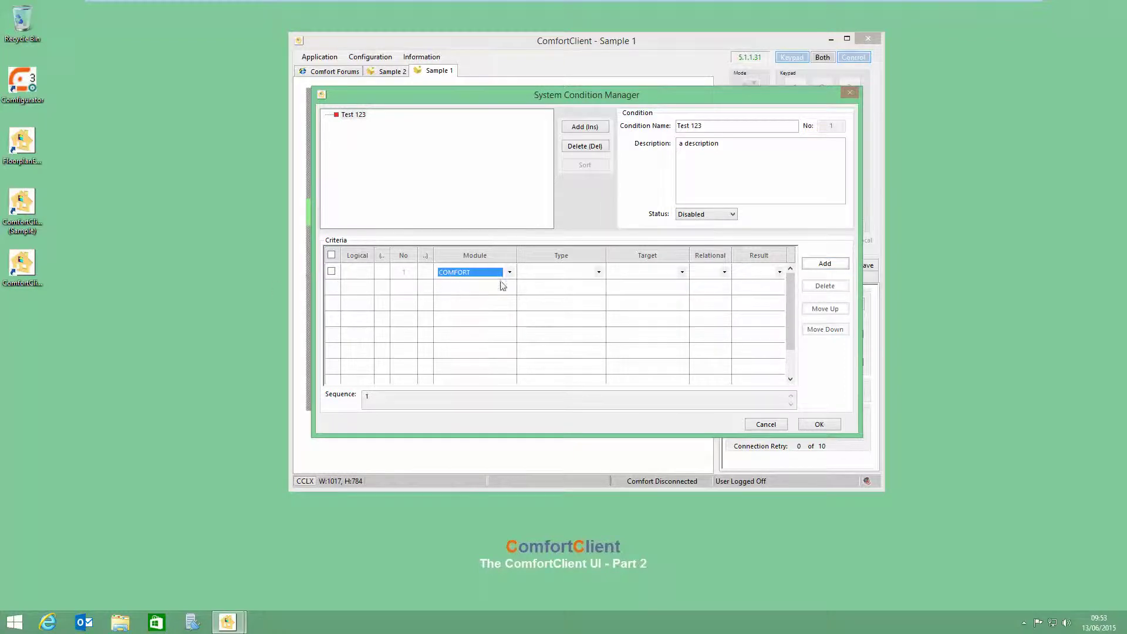
left_click(593, 272)
left_click(573, 293)
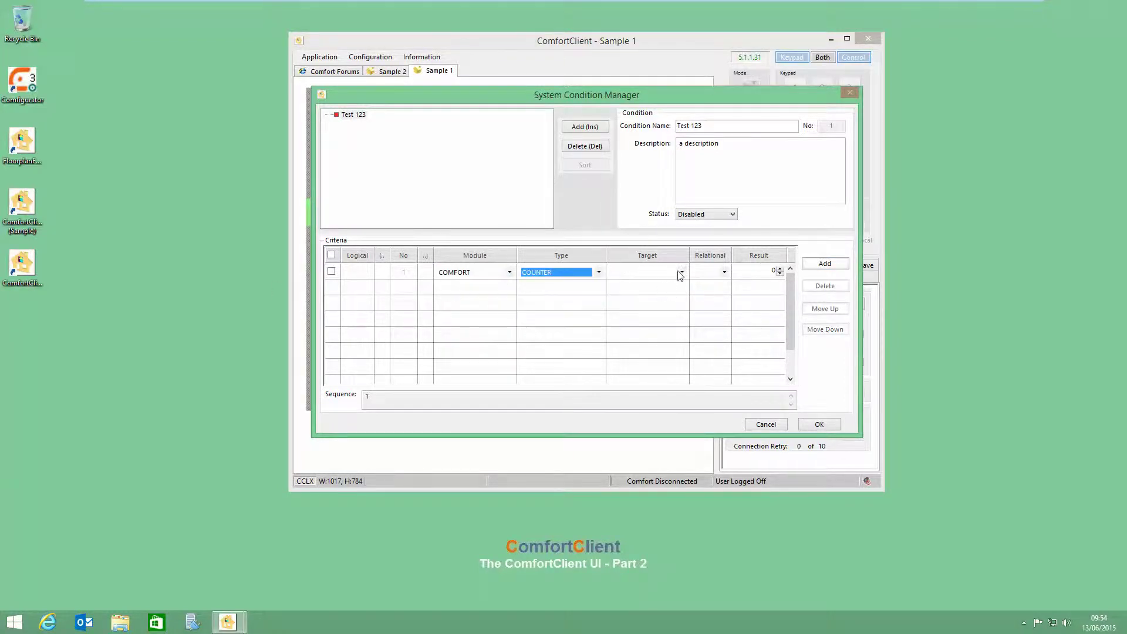
left_click(678, 273)
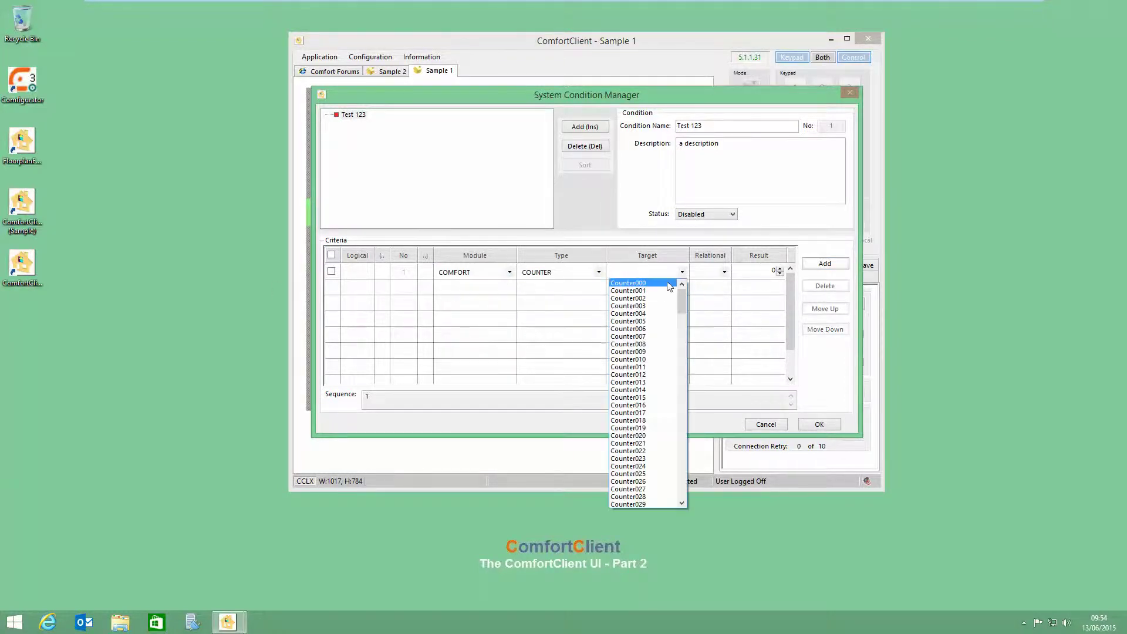
left_click(630, 301)
left_click(723, 272)
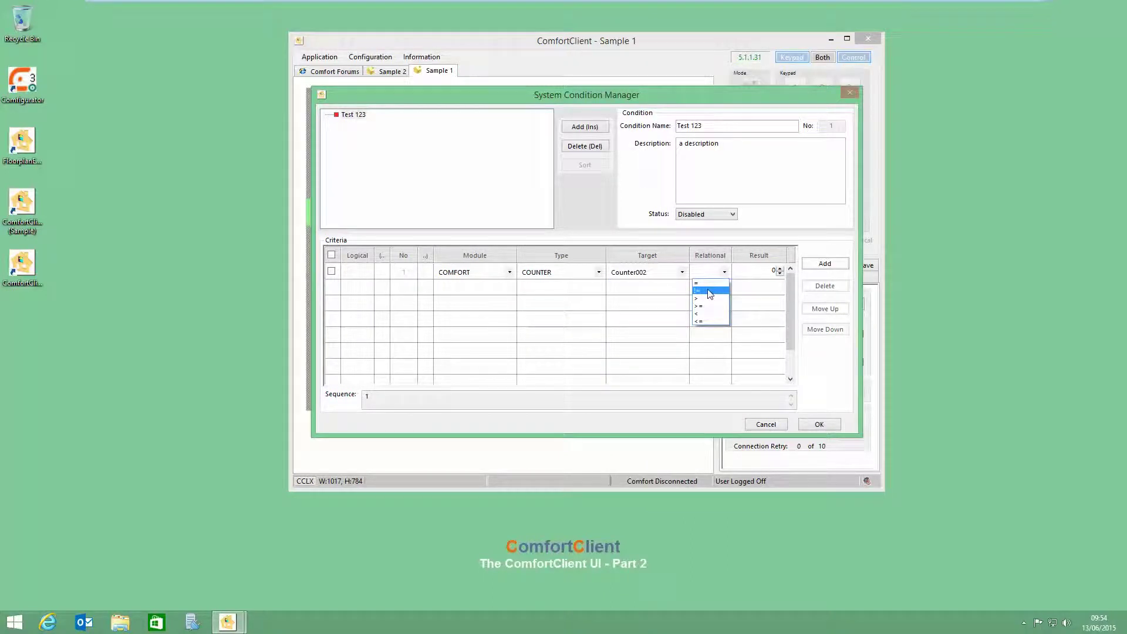
left_click(704, 307)
left_click(780, 268)
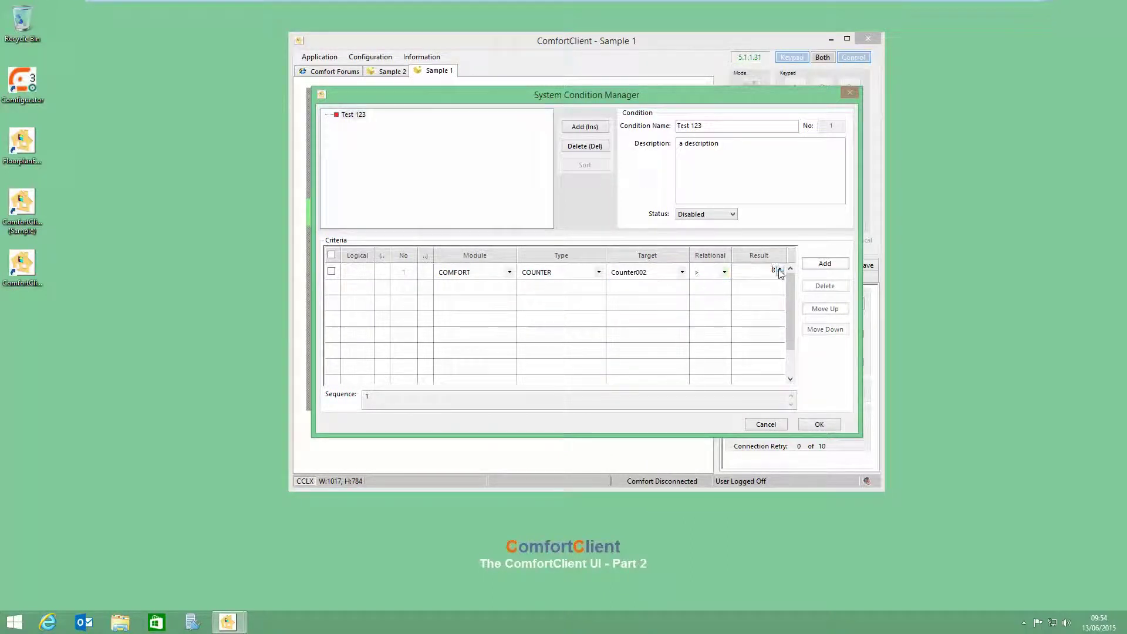
left_click(780, 269)
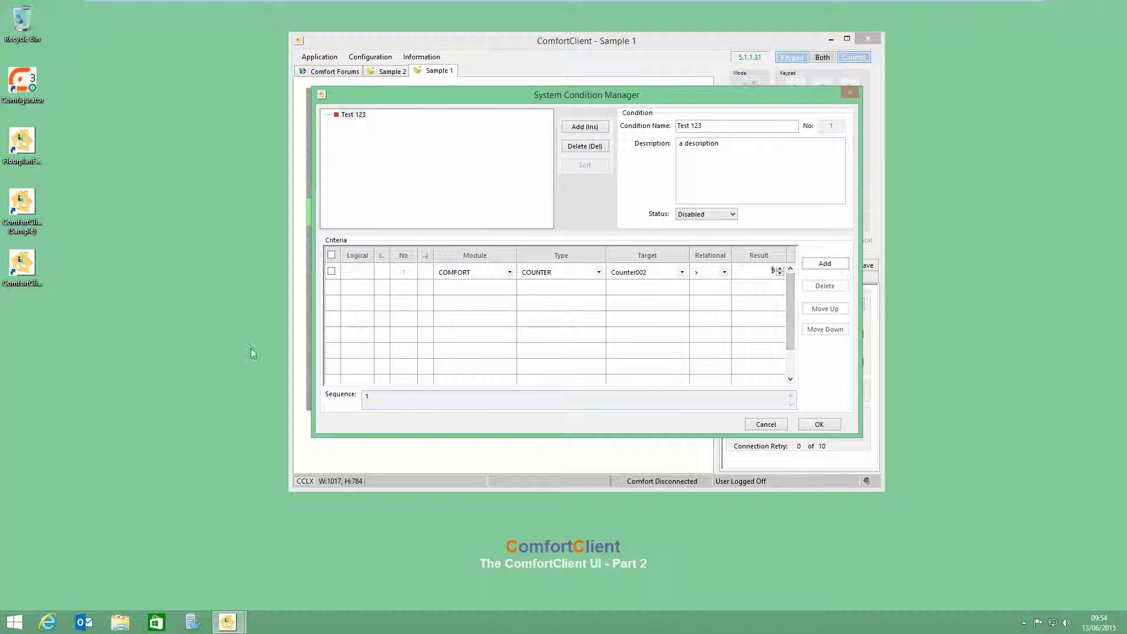
Step: Set the Test 123 condition's status to Enabled and save it with OK
left_click(347, 161)
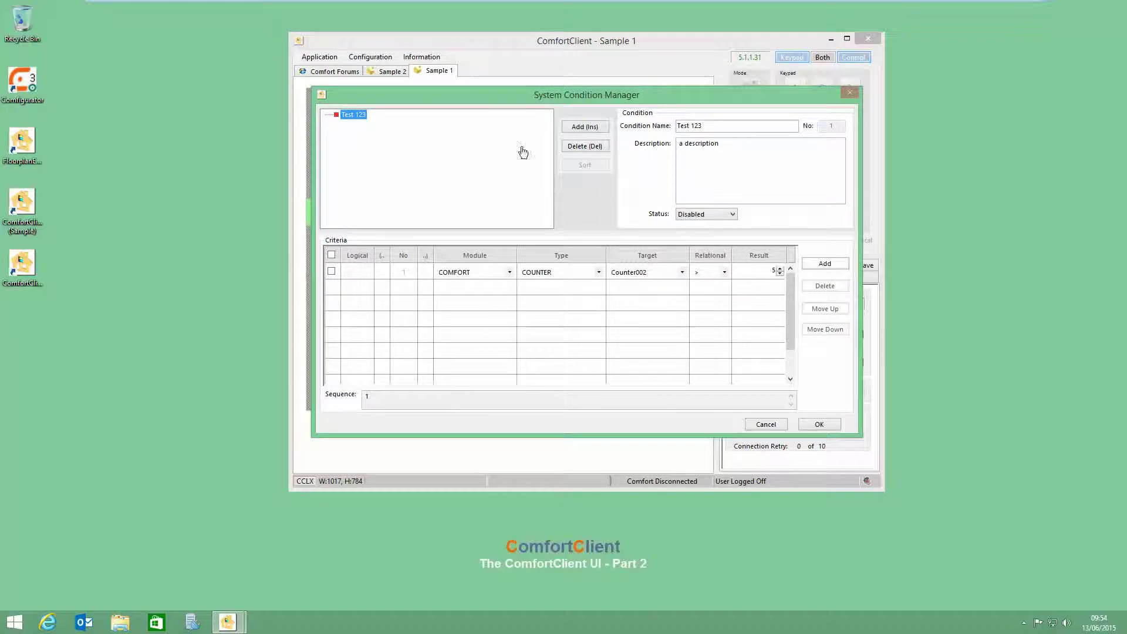
left_click(692, 215)
left_click(689, 226)
right_click(355, 115)
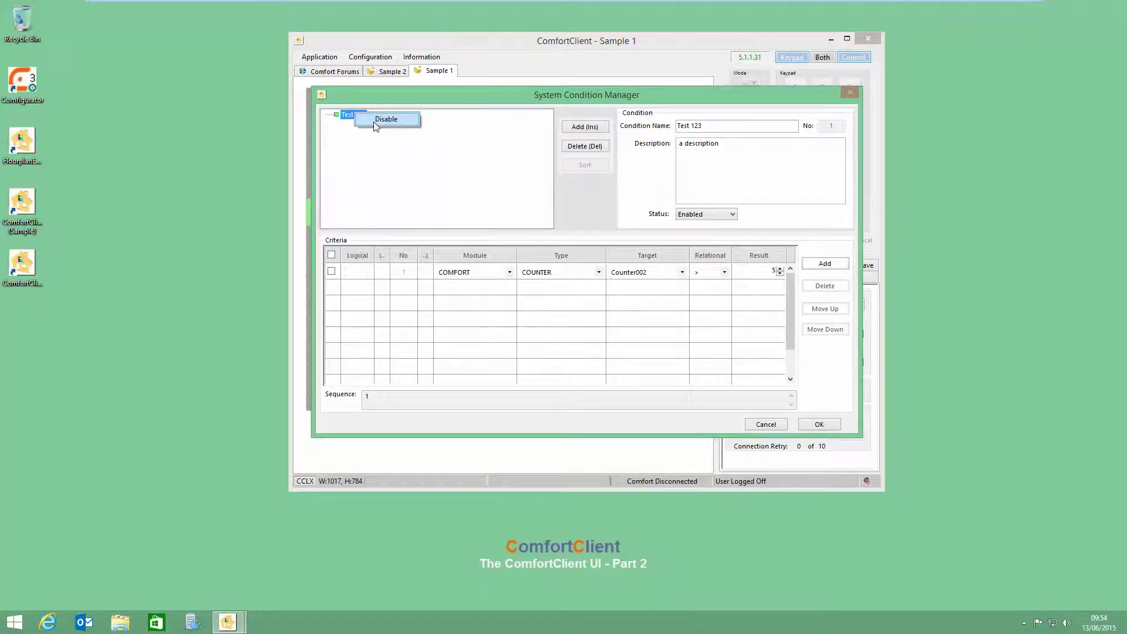
left_click(369, 169)
left_click(822, 426)
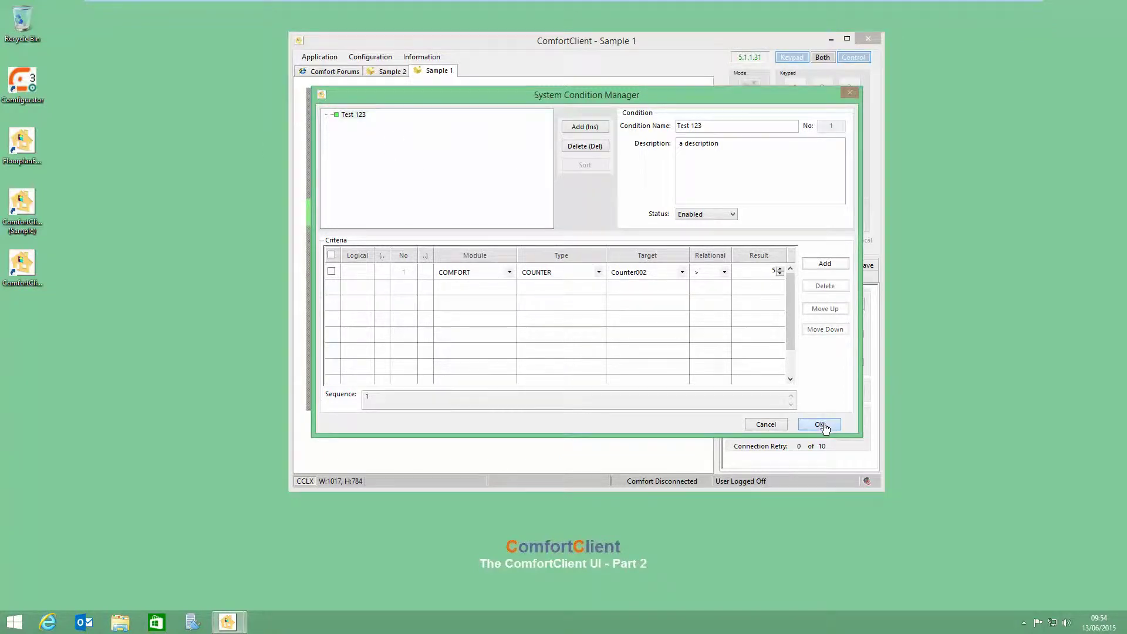
left_click(378, 58)
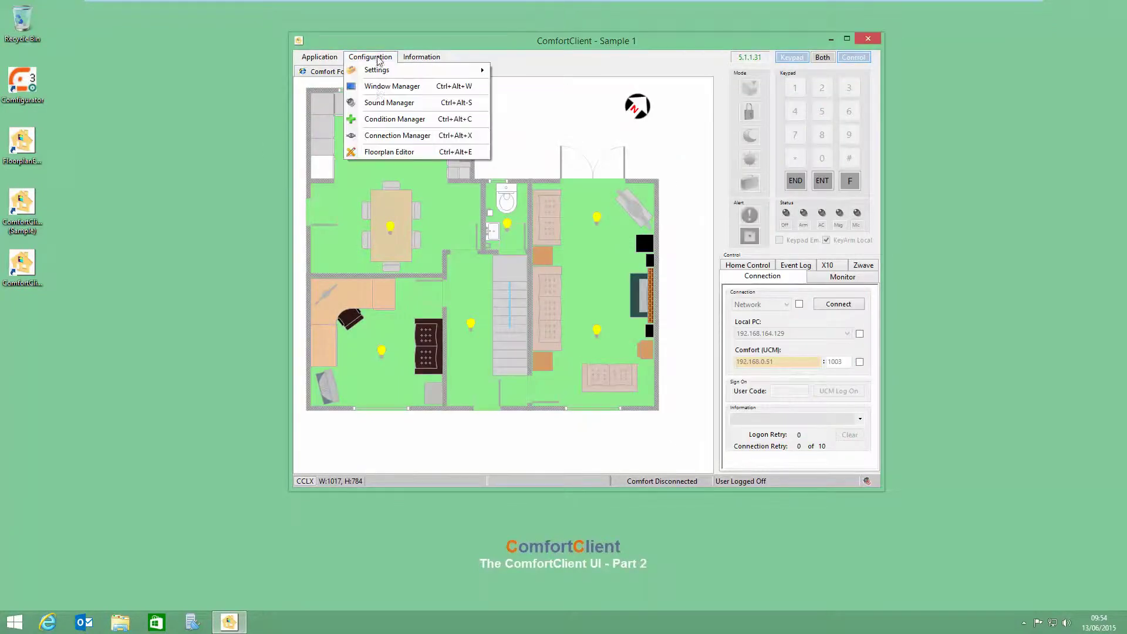
Step: In Window Manager, give the Comfort Forums window jump filter Test 123 and save
left_click(389, 86)
left_click(504, 361)
left_click(475, 378)
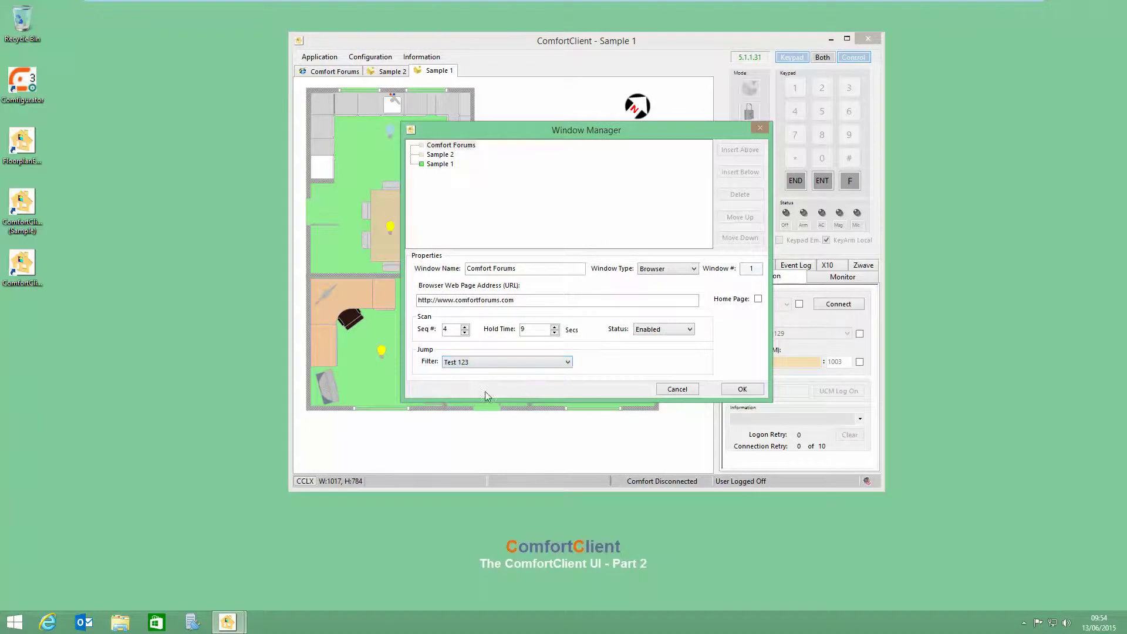
left_click(473, 178)
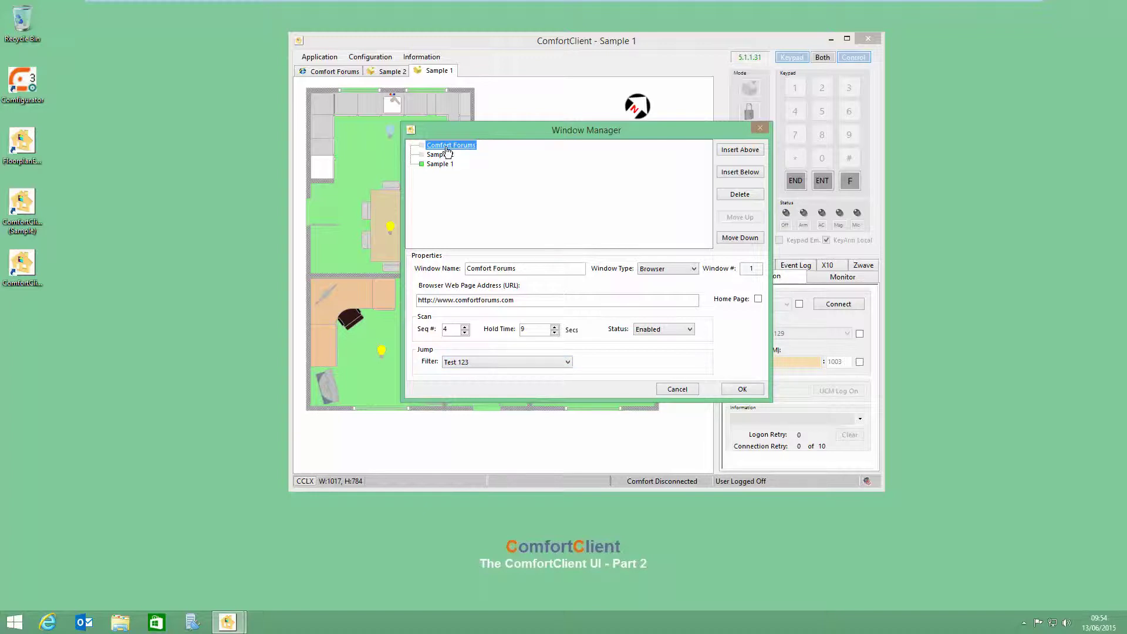
left_click(747, 397)
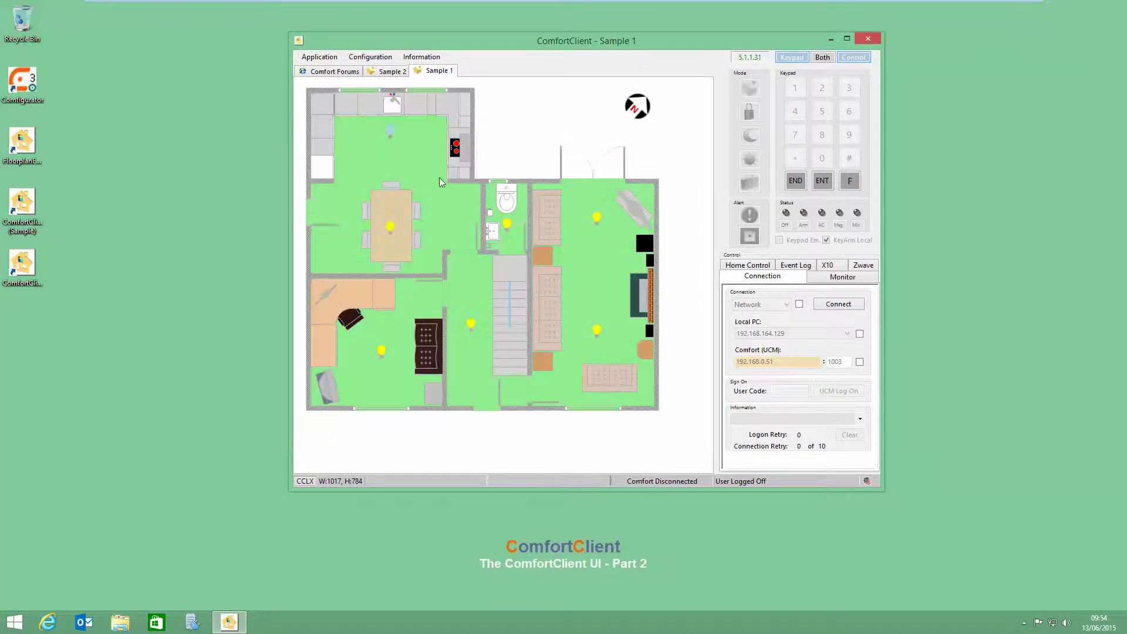
left_click(314, 57)
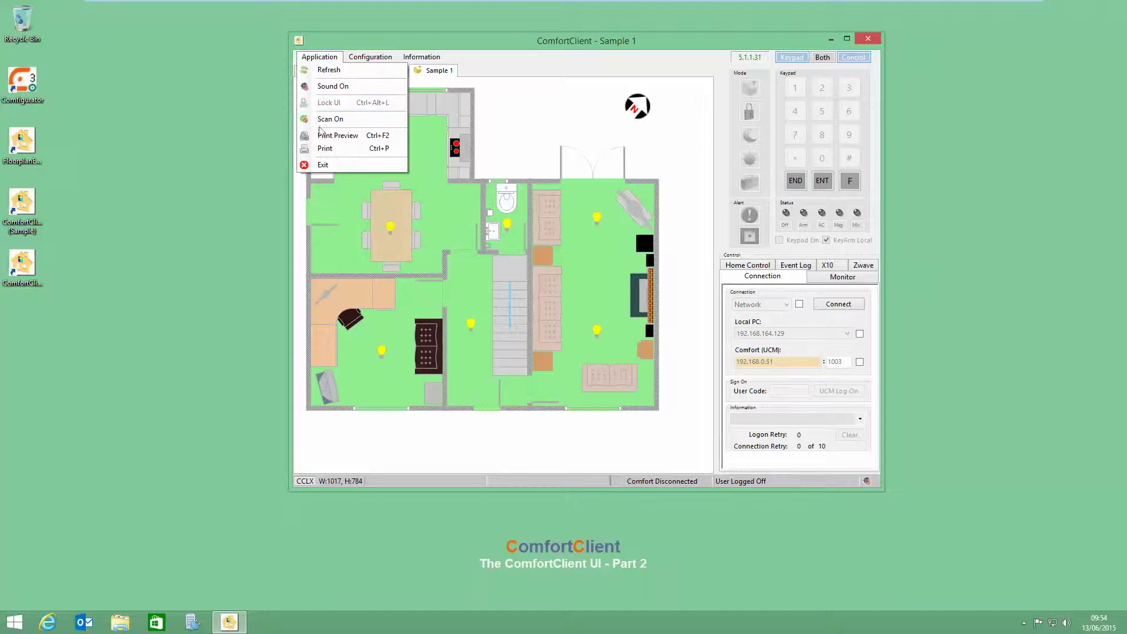
Step: Enter the four-digit user code on the keypad and press ENT to log on
left_click(465, 87)
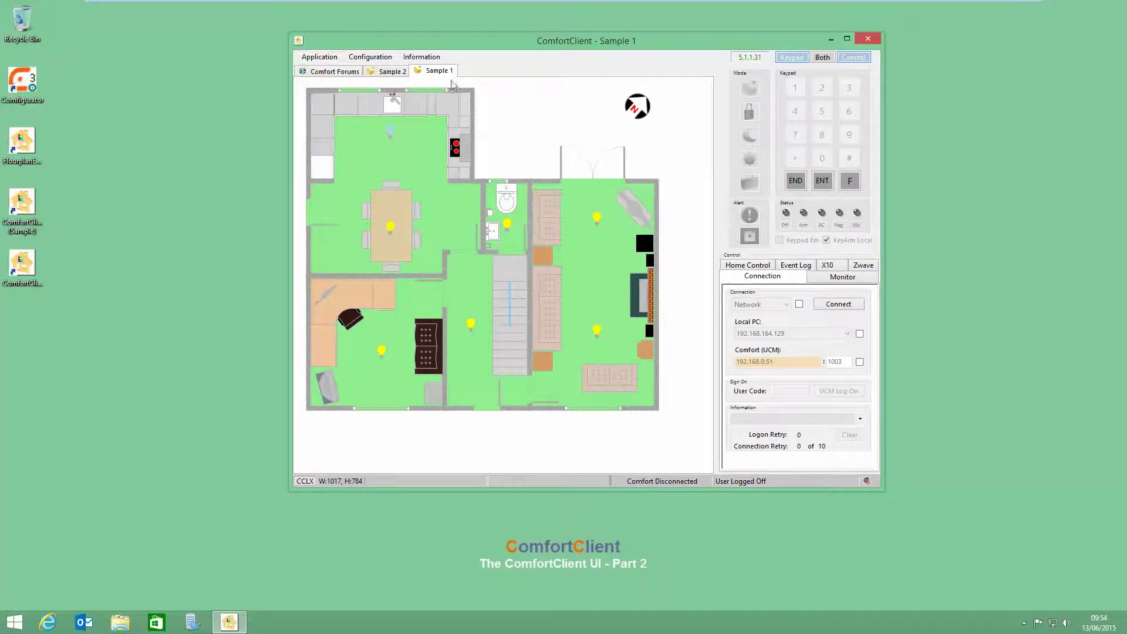
left_click(795, 87)
left_click(821, 87)
left_click(849, 88)
left_click(795, 111)
left_click(822, 181)
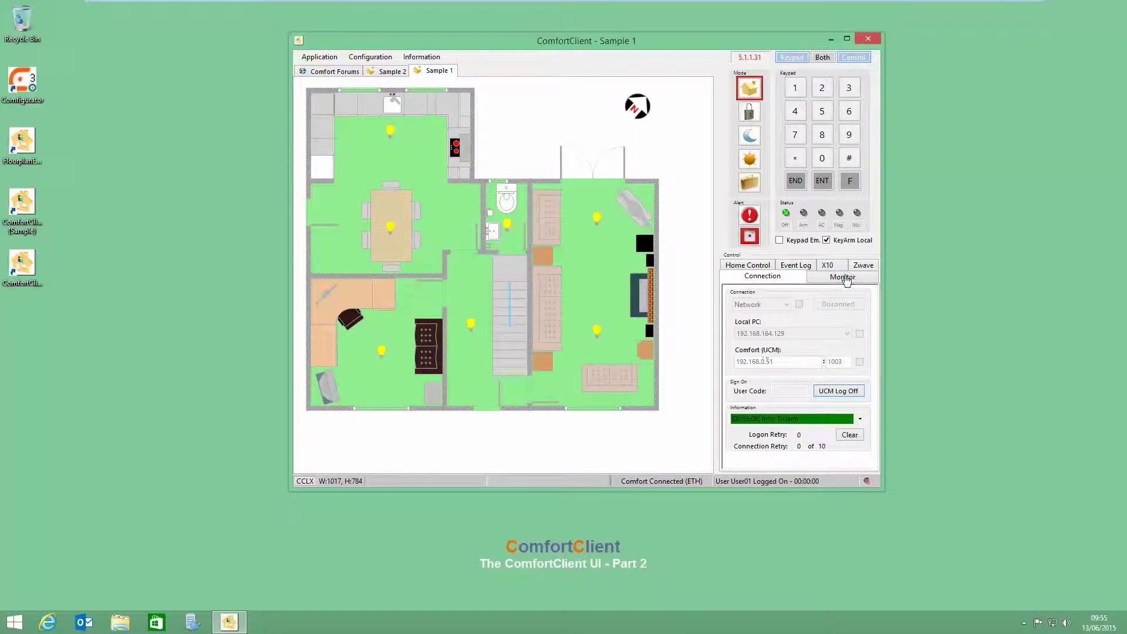
Step: Send the manual counter command C?0207 from the Monitor tab's command line
left_click(845, 278)
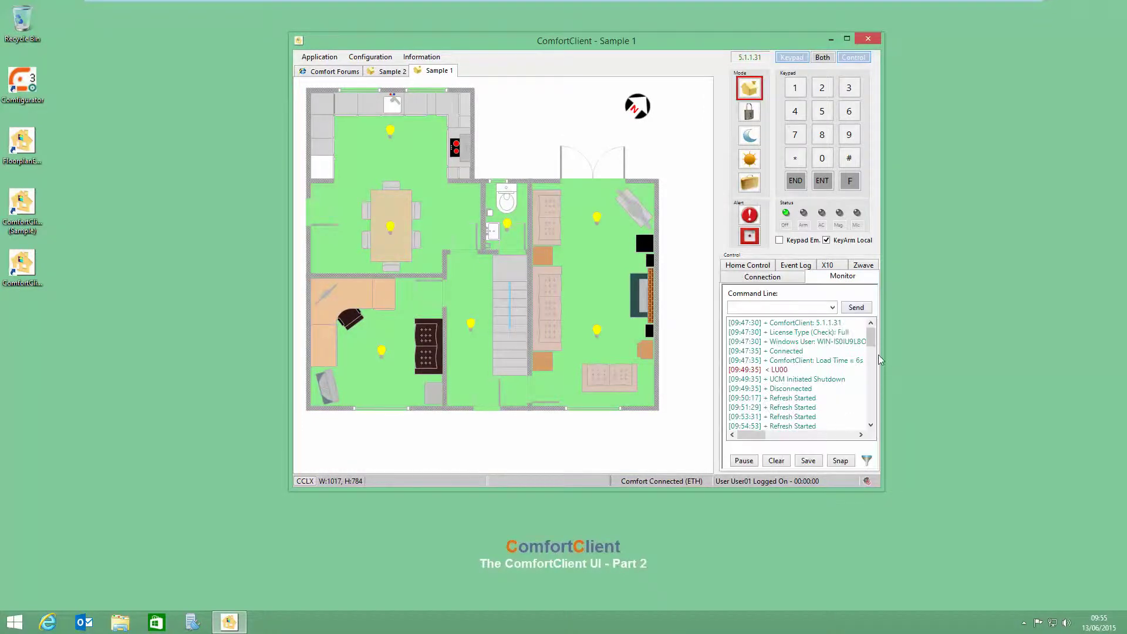
left_click(789, 308)
type("Cf")
type("02")
type("07")
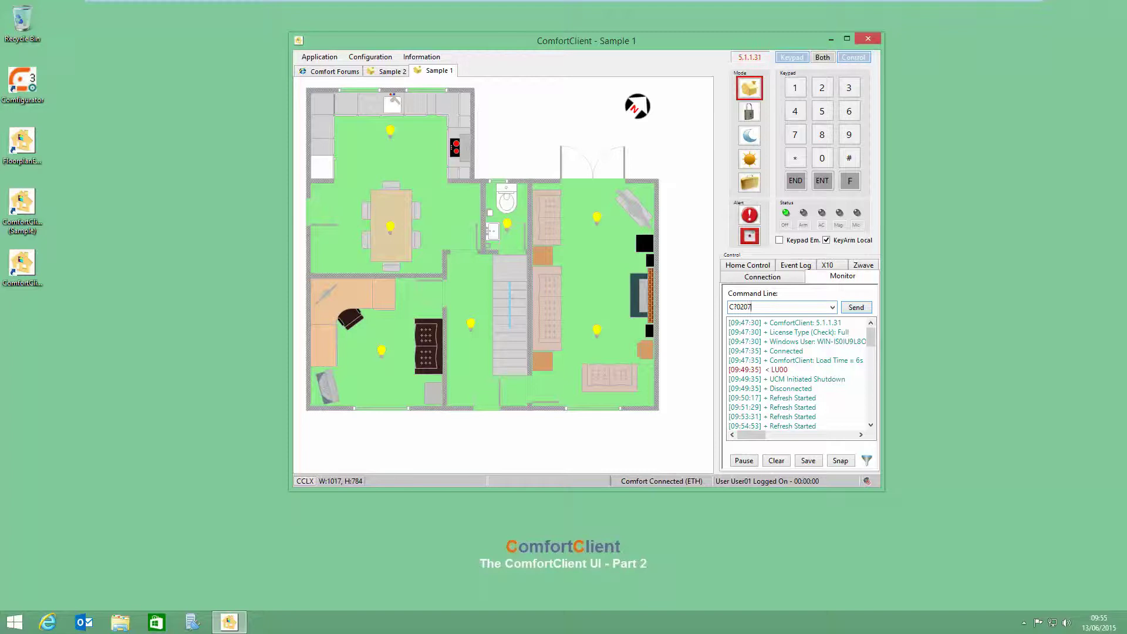
key("Return")
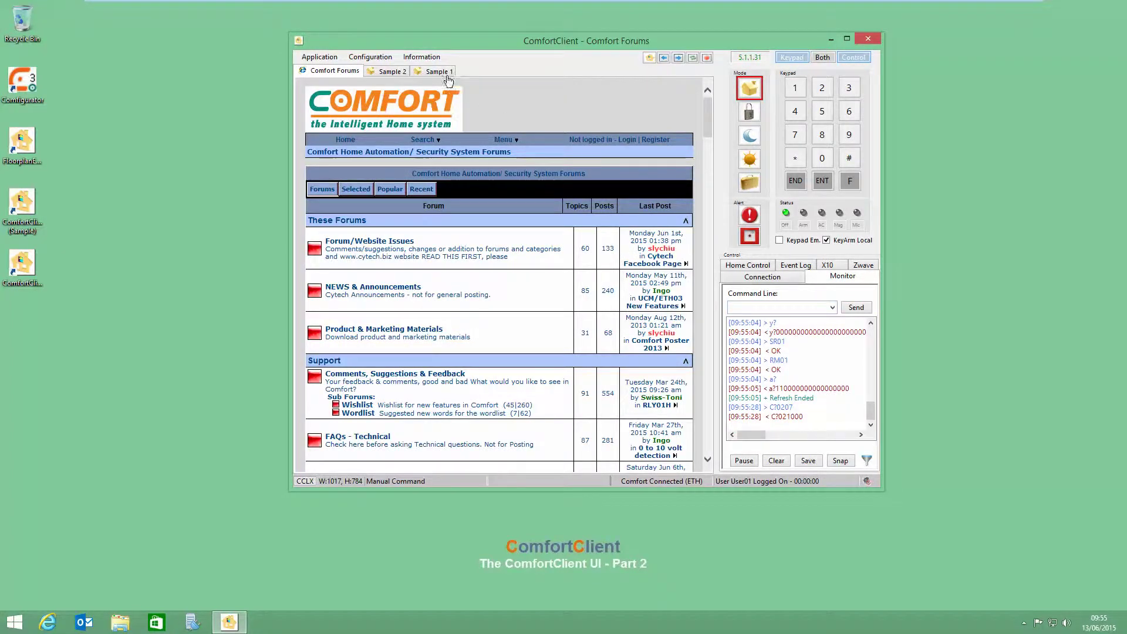
Step: Go back to the Sample 1 floor plan and send the command C?0200
left_click(434, 71)
left_click(739, 306)
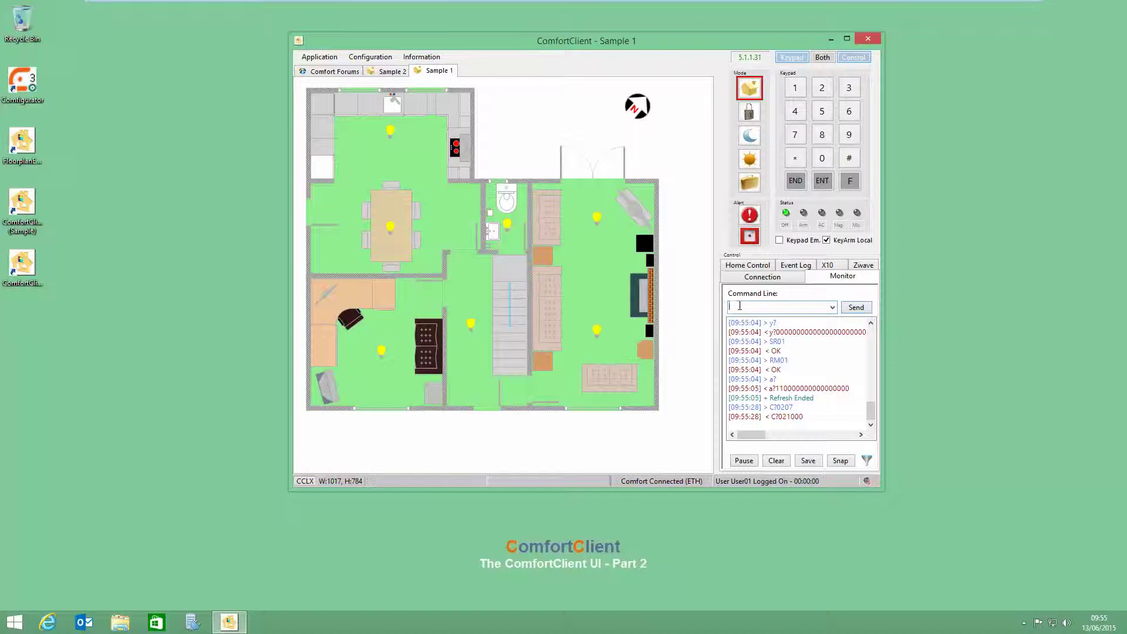
type("C?0200")
key("Return")
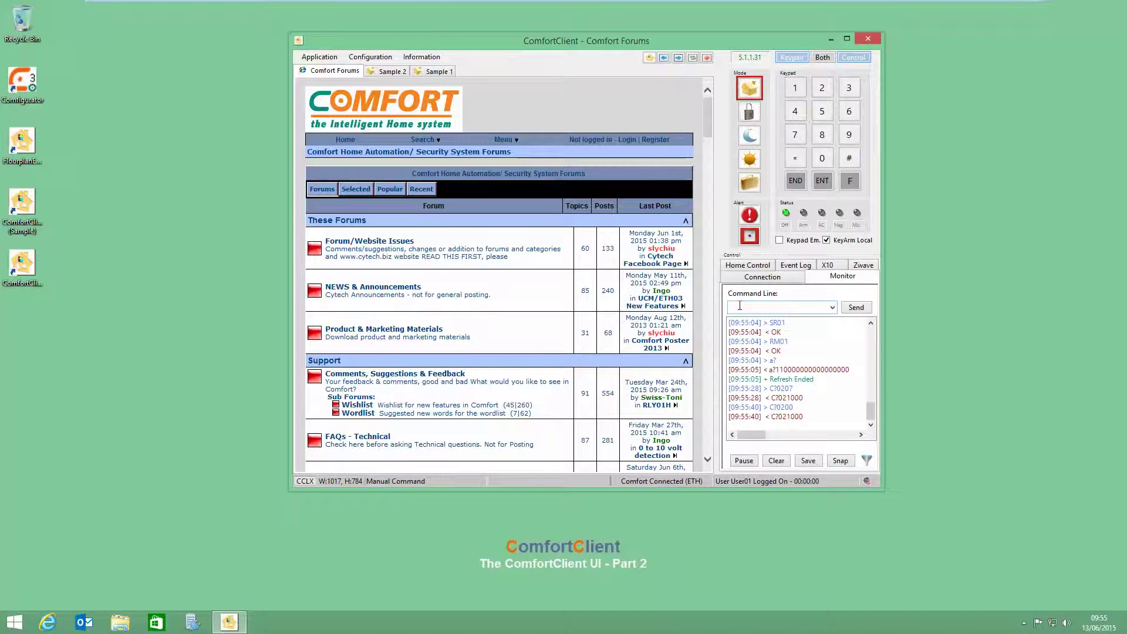
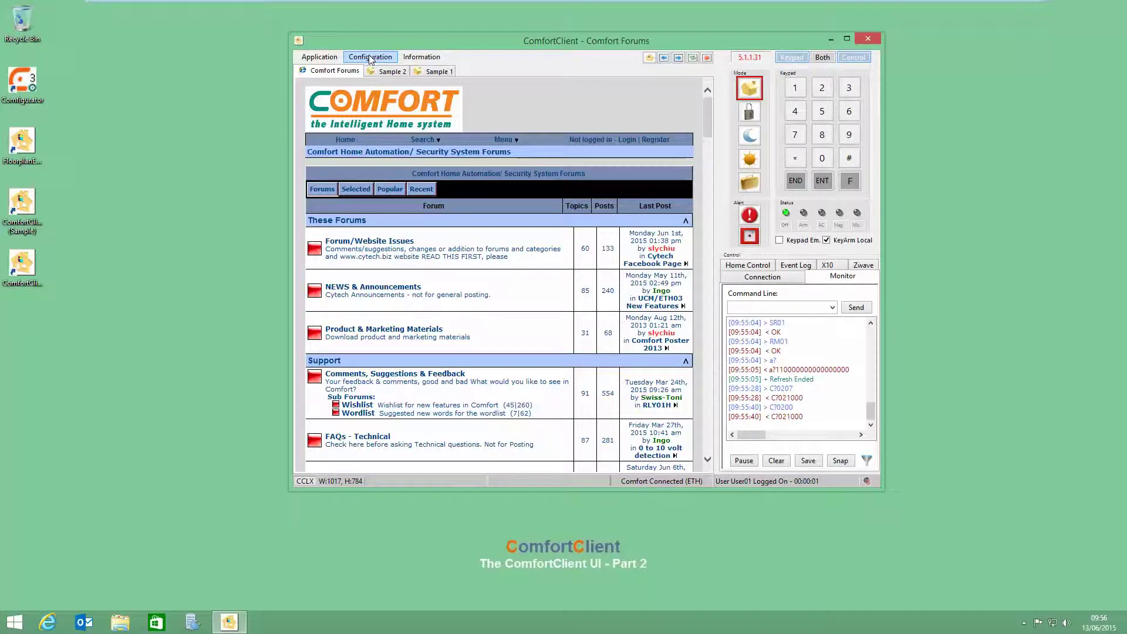
Step: In Condition Manager, add a second Test 123 criterion: COMFORT / SENSOR / Sensor04, less than
left_click(371, 58)
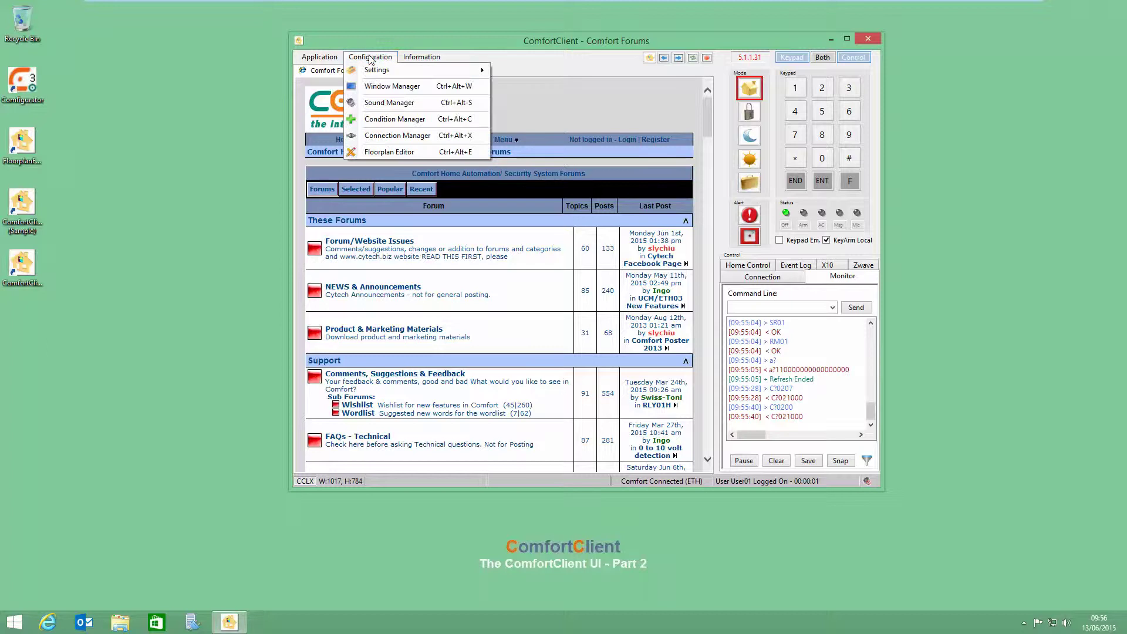
left_click(386, 119)
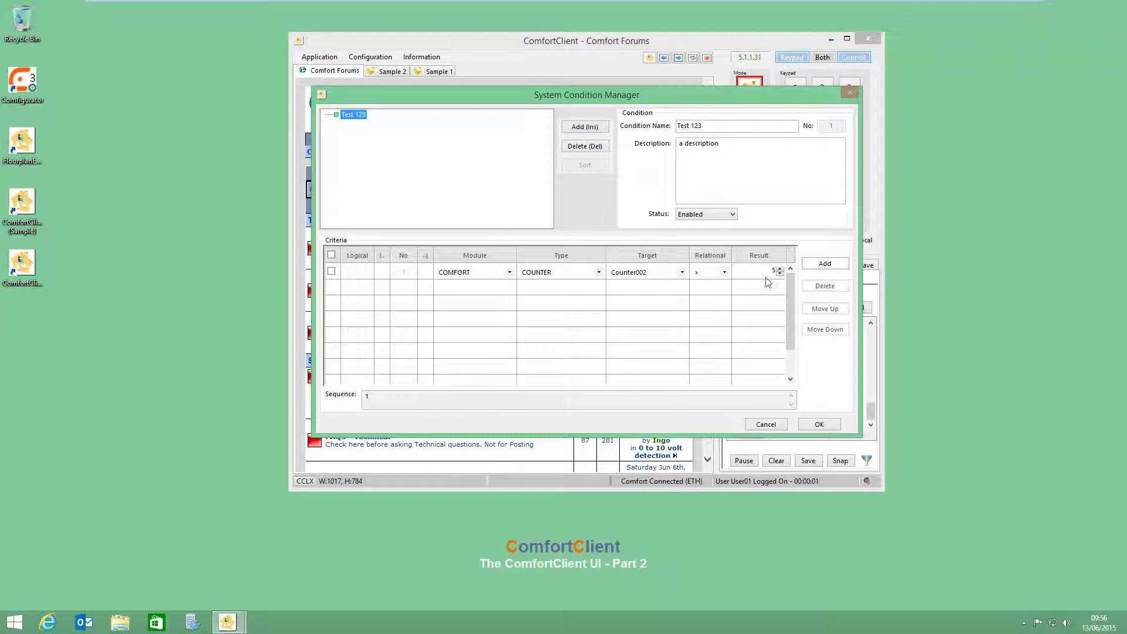
left_click(824, 263)
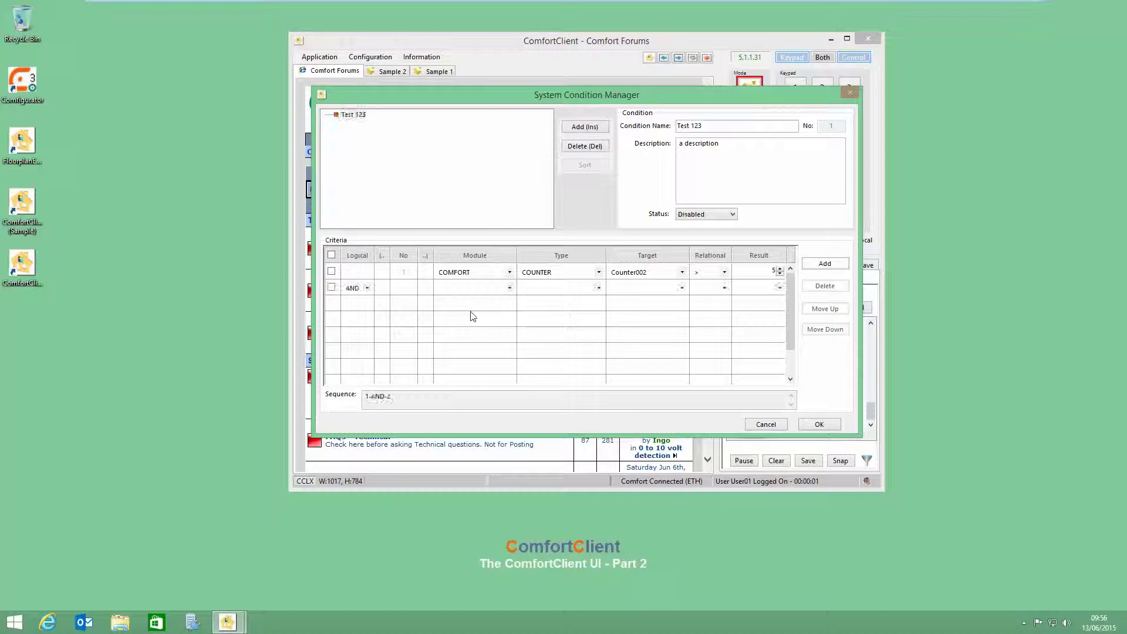
left_click(366, 288)
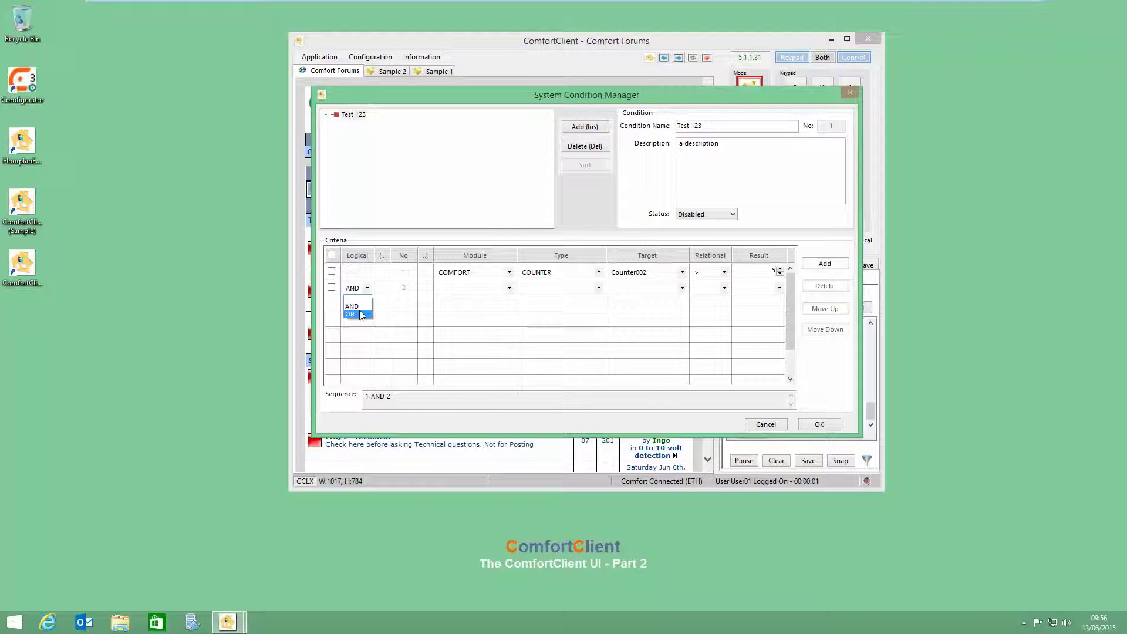
left_click(361, 315)
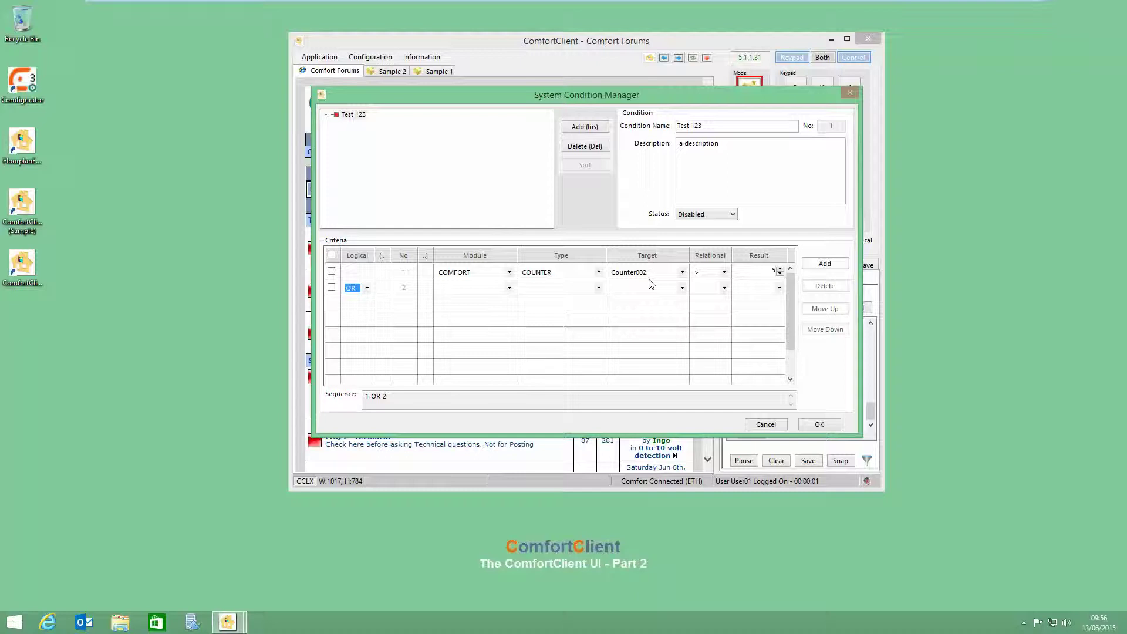
left_click(509, 288)
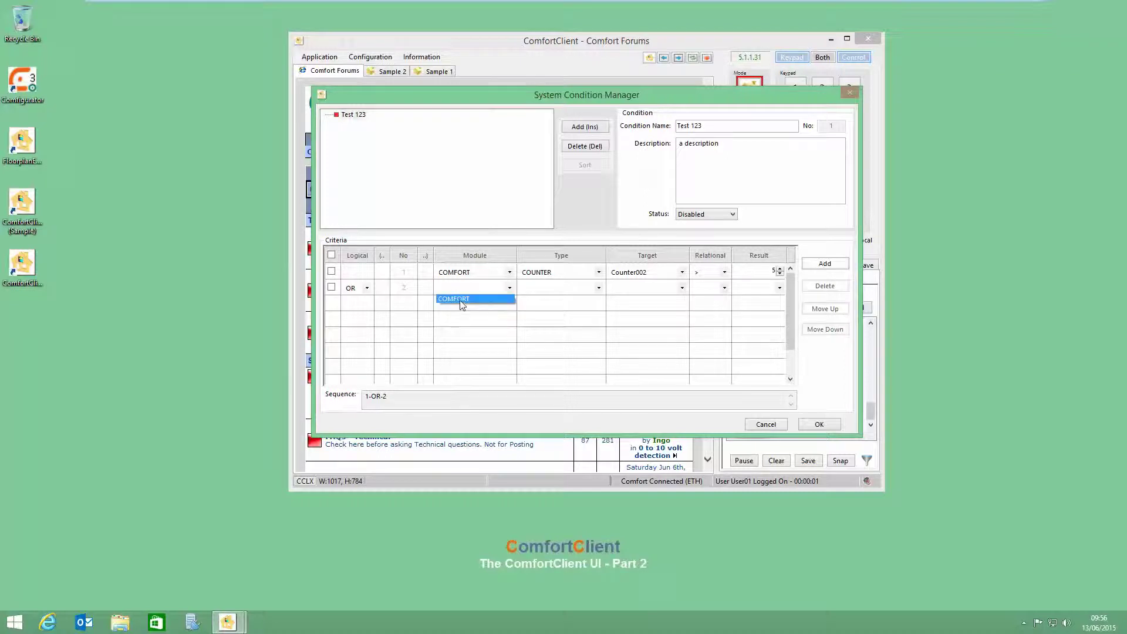
left_click(461, 299)
left_click(598, 288)
left_click(539, 330)
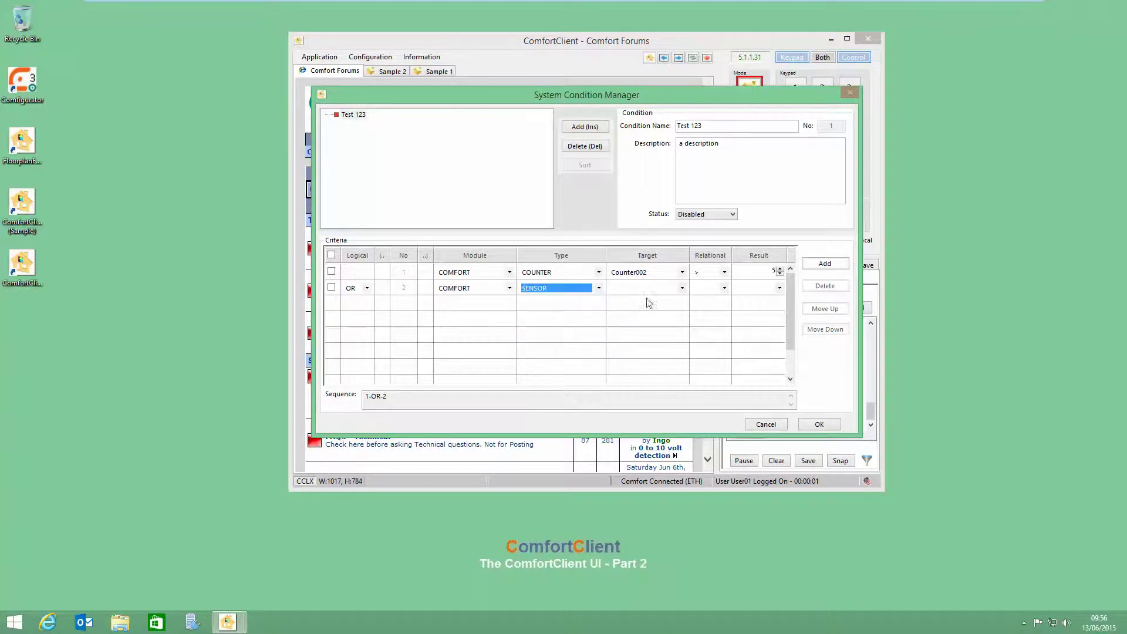
left_click(682, 288)
left_click(648, 330)
left_click(723, 291)
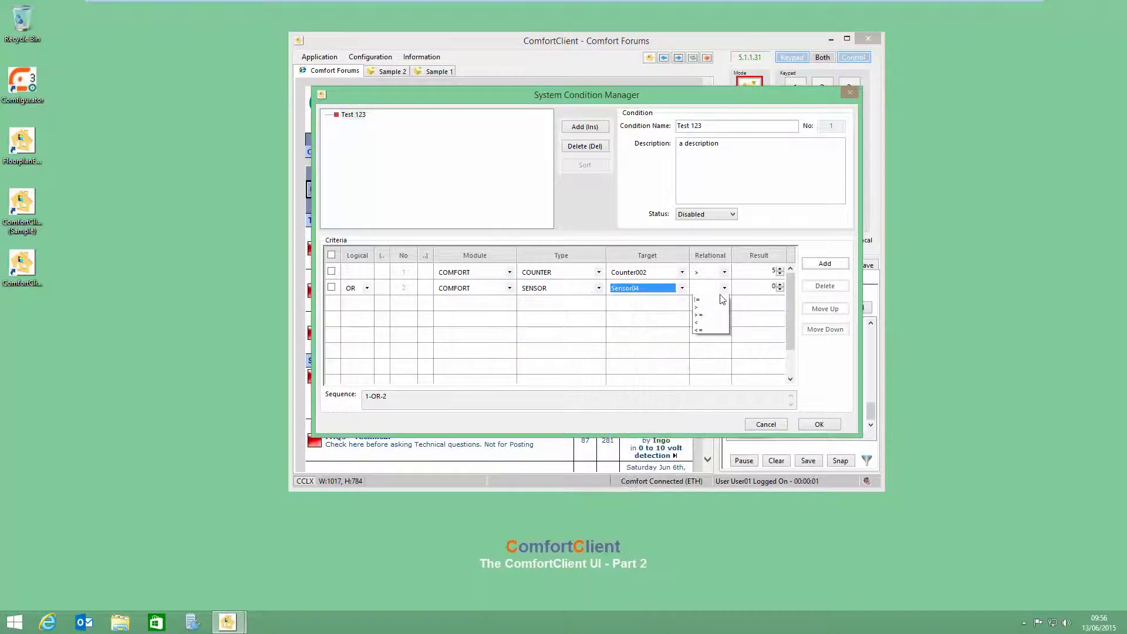
left_click(707, 333)
Step: Set row 2's value to 9, join it with AND, and add a third criteria row
left_click(780, 284)
left_click(780, 284)
left_click(780, 284)
left_click(780, 284)
left_click(780, 284)
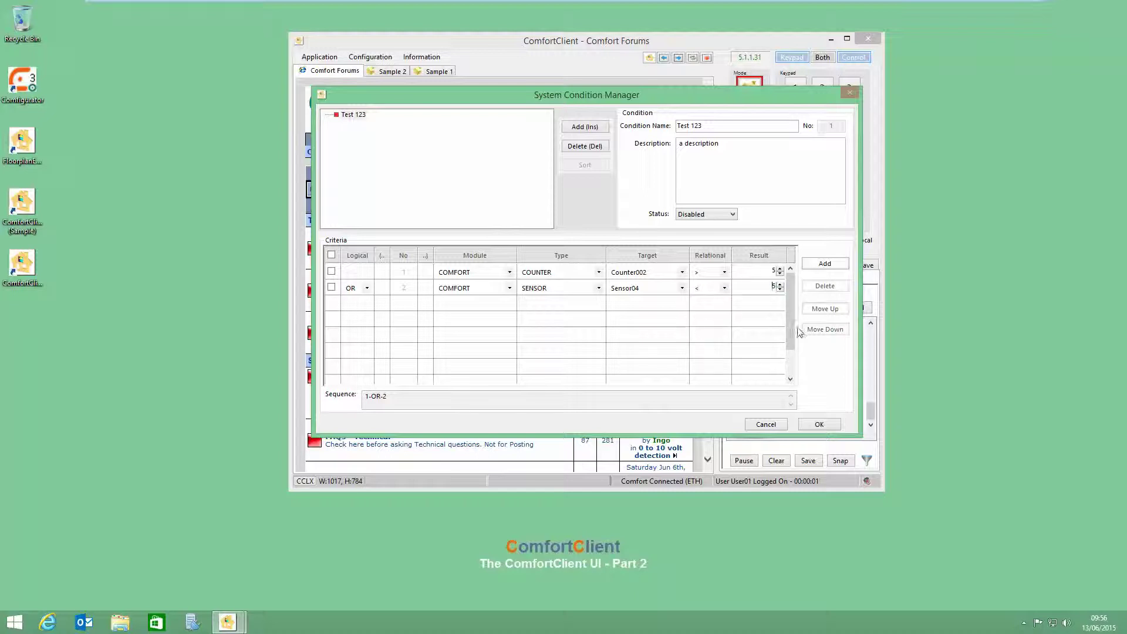
left_click(780, 284)
left_click(780, 284)
left_click(780, 284)
left_click(780, 284)
left_click(366, 288)
left_click(353, 307)
left_click(825, 264)
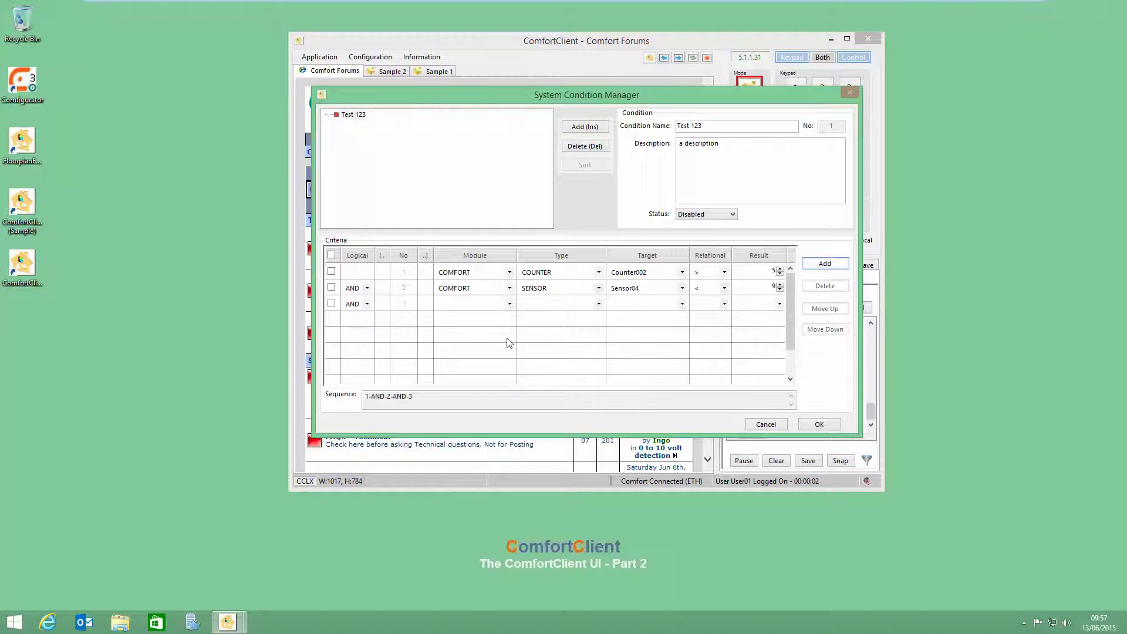
Step: Set row 3's criterion to COMFORT / FLAG / Flag03 = True
left_click(509, 304)
left_click(491, 320)
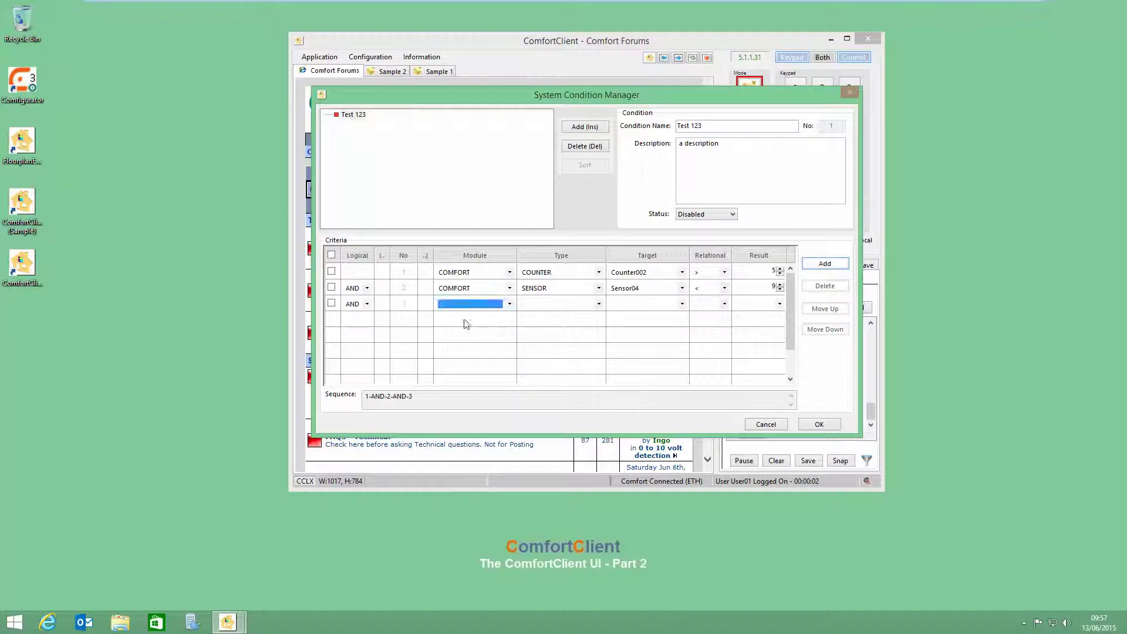
left_click(598, 303)
left_click(509, 307)
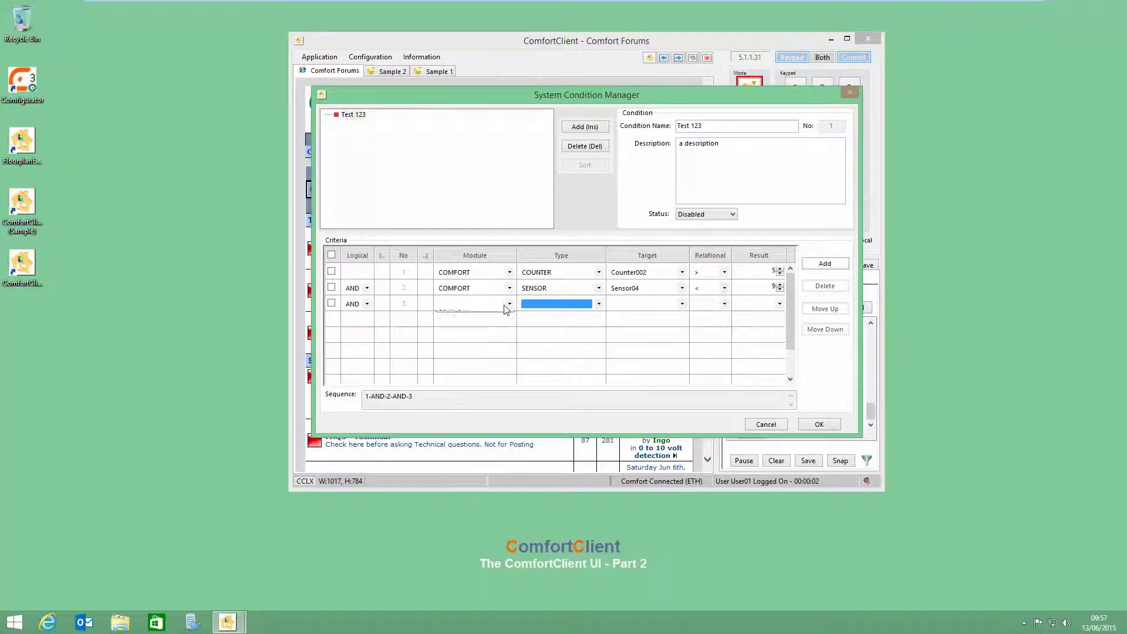
left_click(508, 304)
left_click(493, 317)
left_click(598, 304)
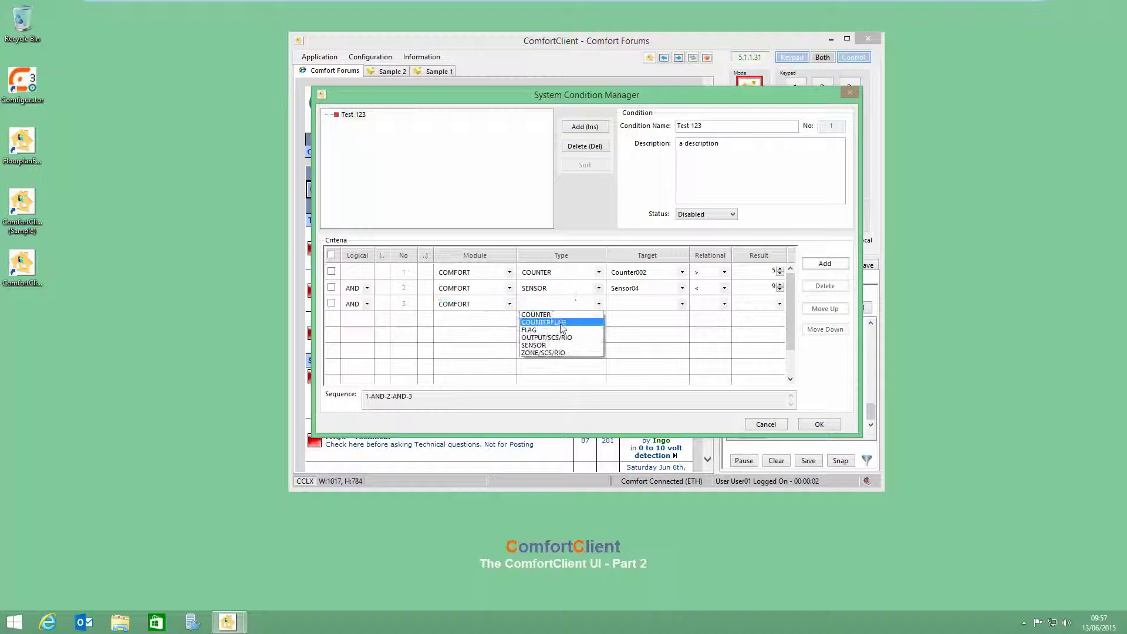
left_click(544, 333)
left_click(681, 303)
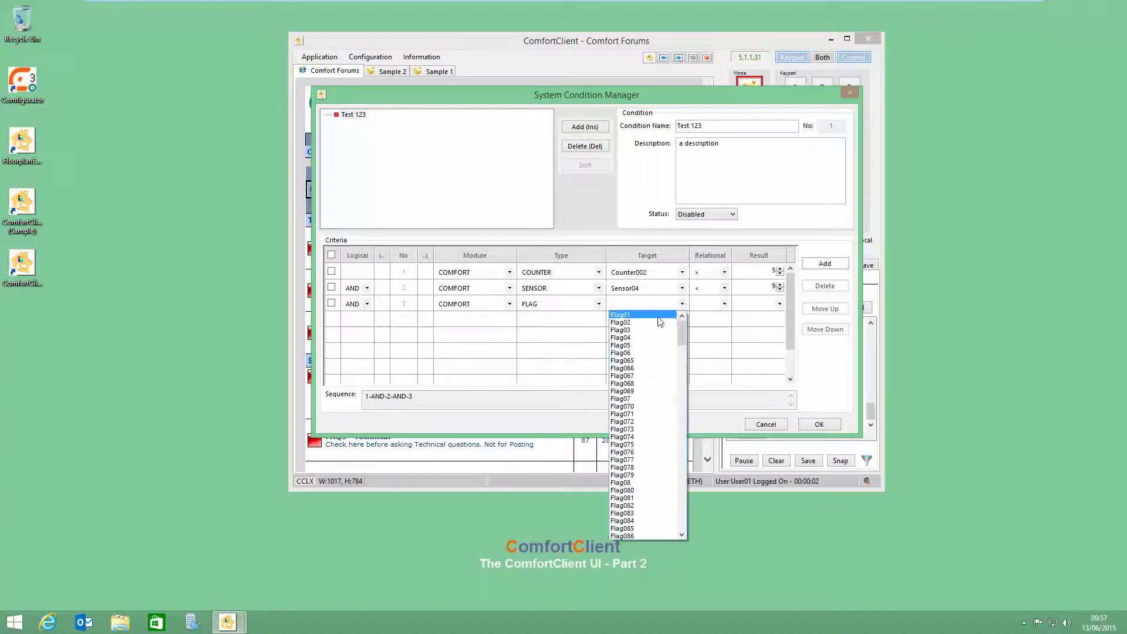
left_click(657, 326)
left_click(724, 304)
left_click(707, 314)
left_click(779, 304)
left_click(744, 322)
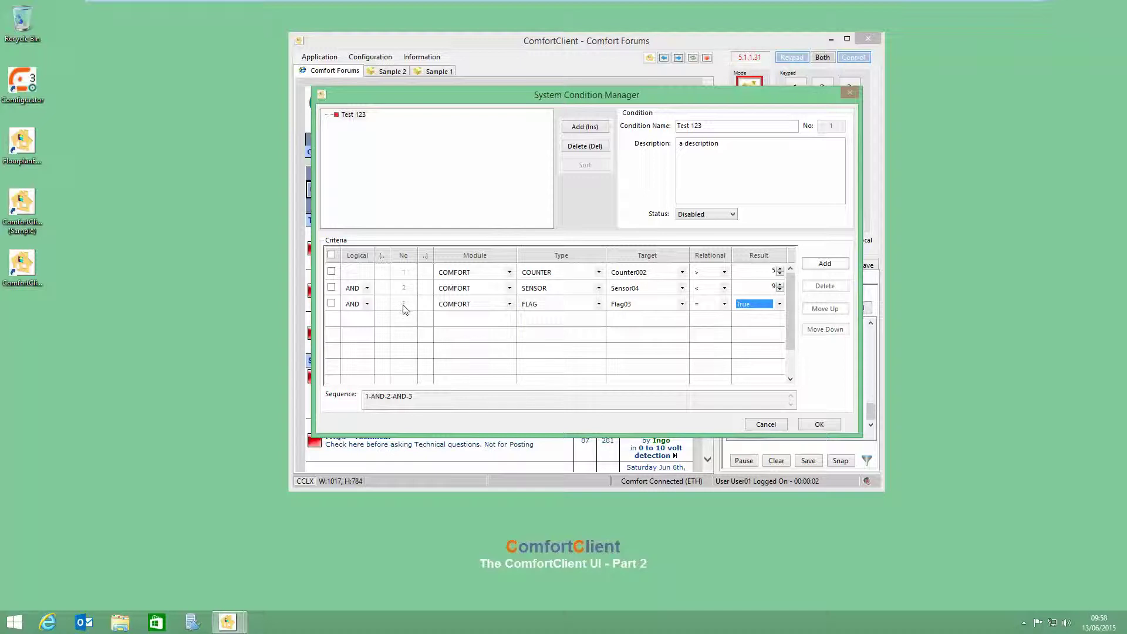
Step: Bracket rows 1 and 2 together and join row 3 with OR
left_click(385, 264)
type("(")
left_click(427, 285)
type(")")
left_click(367, 304)
left_click(363, 324)
Step: Add an outer '(' on row 1 and ')' on row 3, then confirm the Test 123 condition
left_click(382, 273)
type("(")
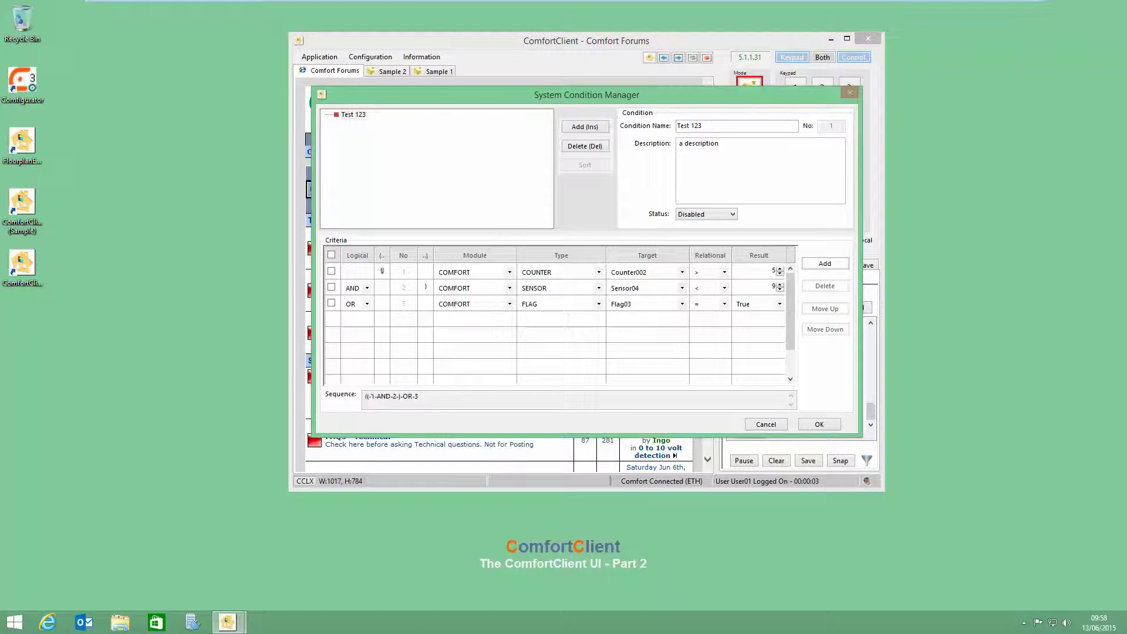
left_click(429, 303)
type(")")
left_click(449, 113)
left_click(819, 424)
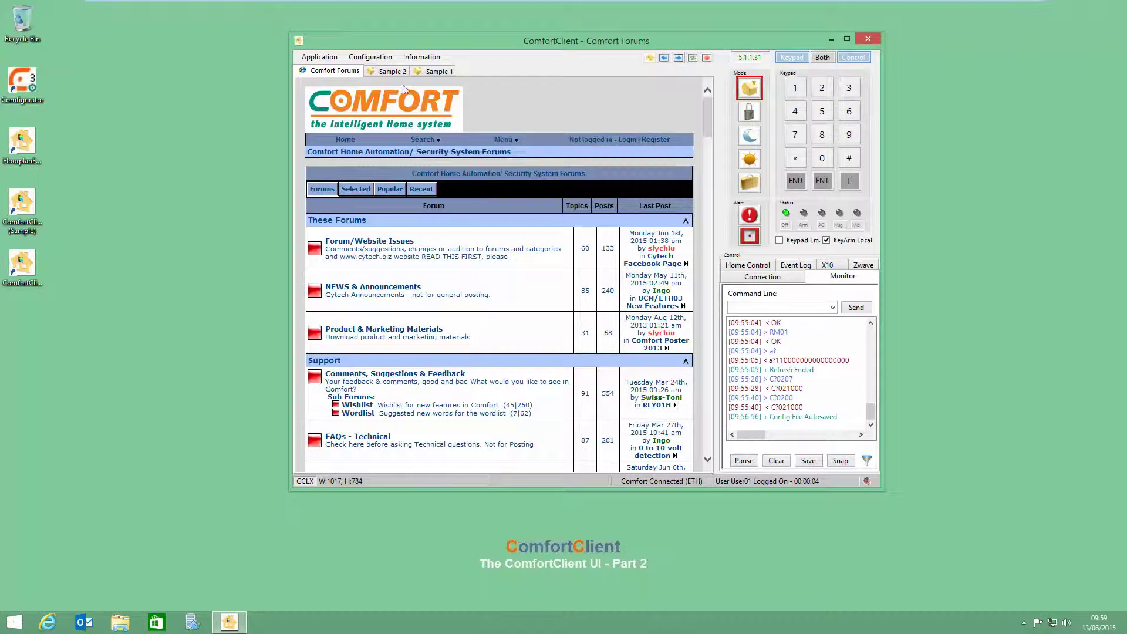
Step: Review the Comfort Forums window's jump filter Test 123 in Window Manager, then close it
left_click(378, 57)
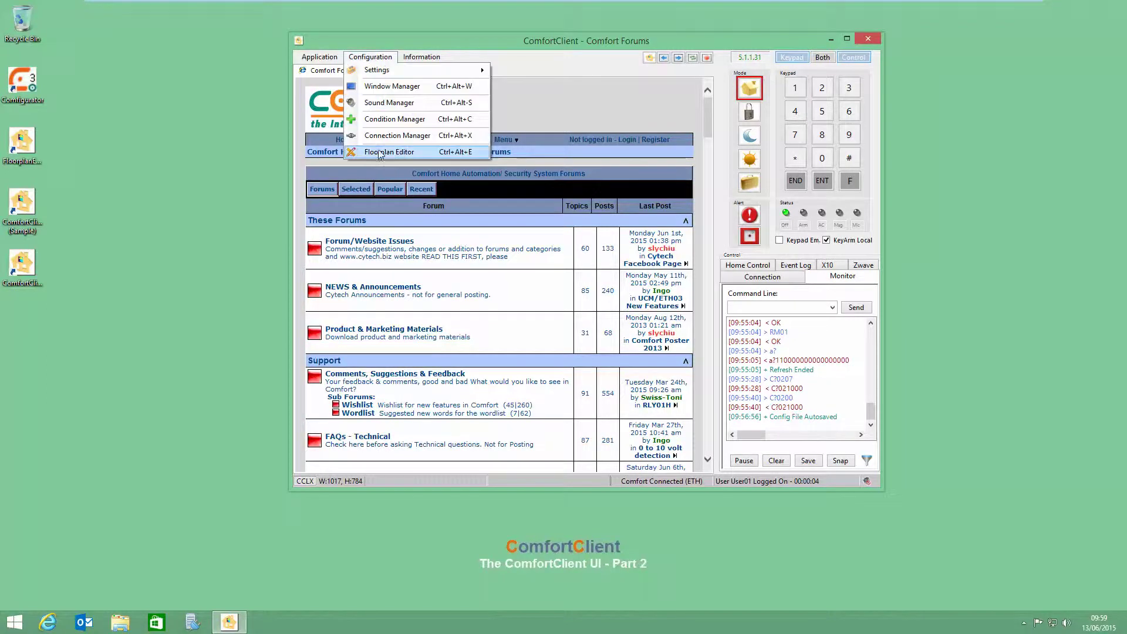
left_click(385, 86)
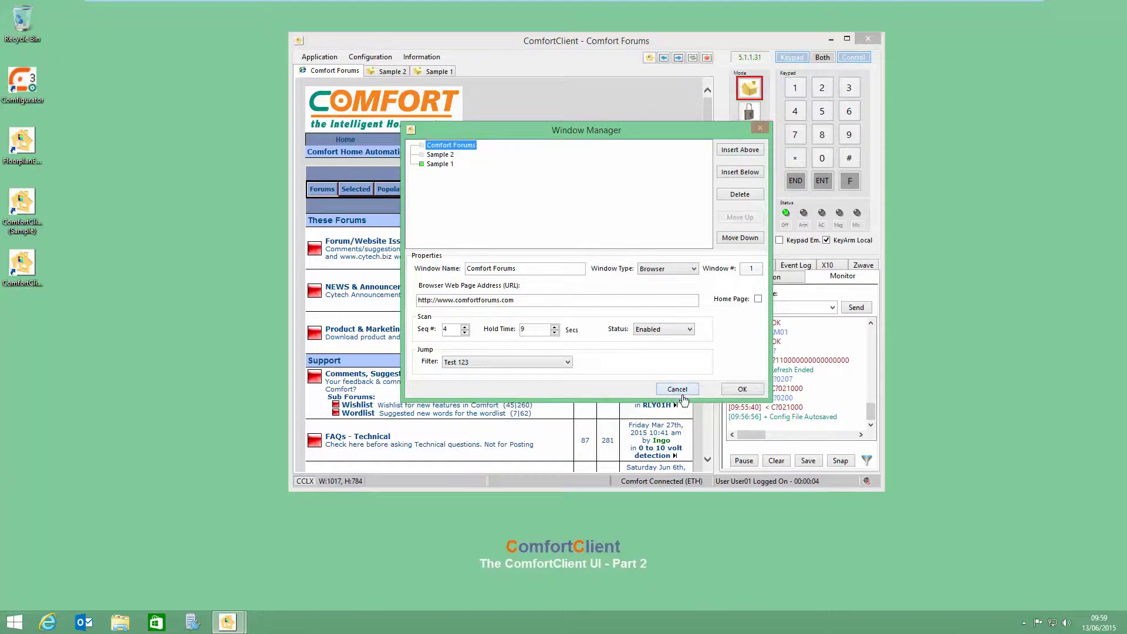
left_click(742, 389)
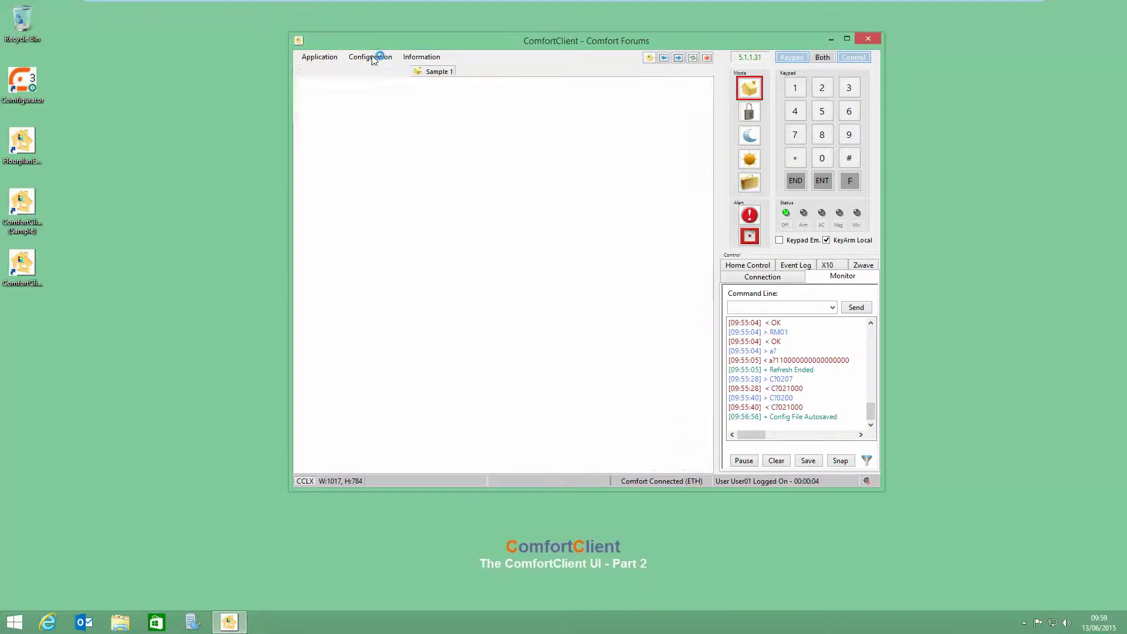
left_click(372, 57)
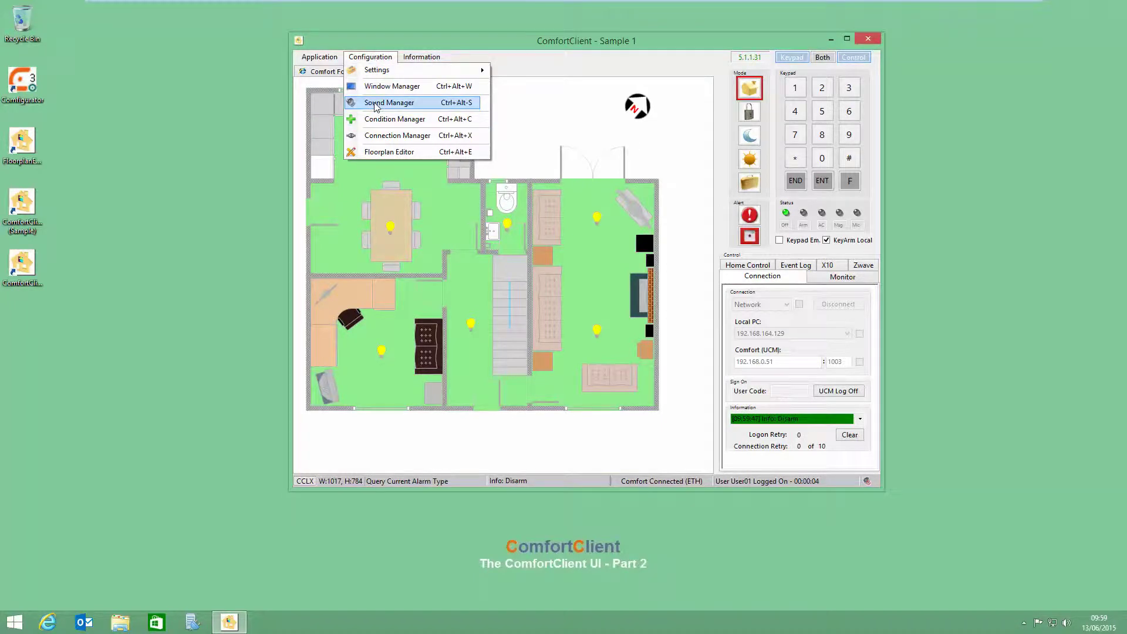
Step: Open System Sounds Manager, reposition it, and review each response's state and phrase string
left_click(472, 151)
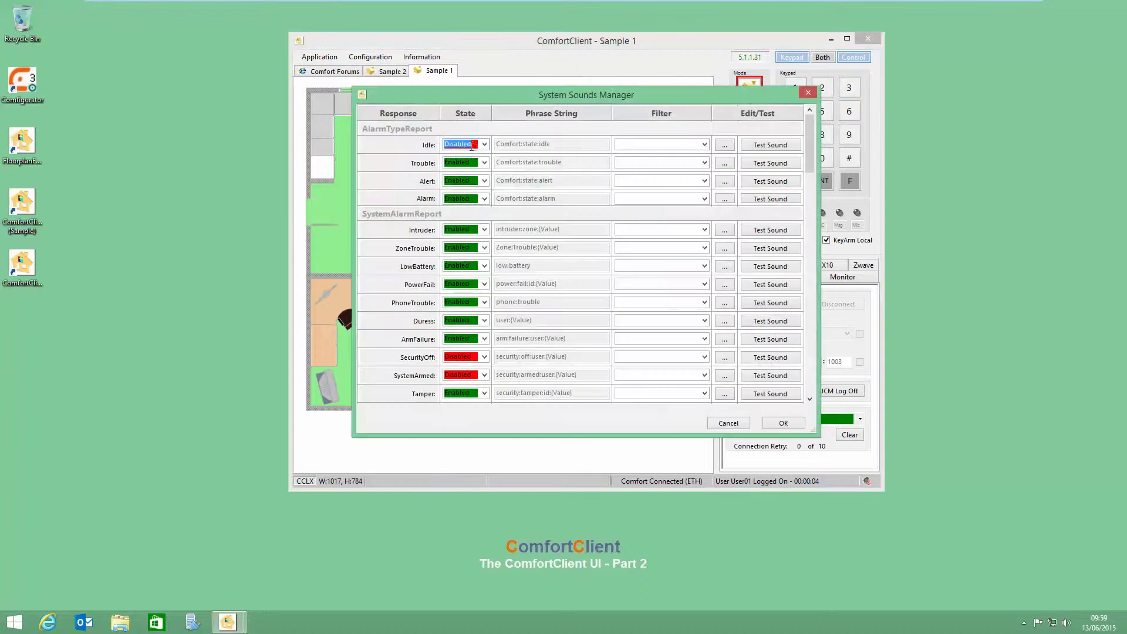
left_click_drag(539, 93, 474, 48)
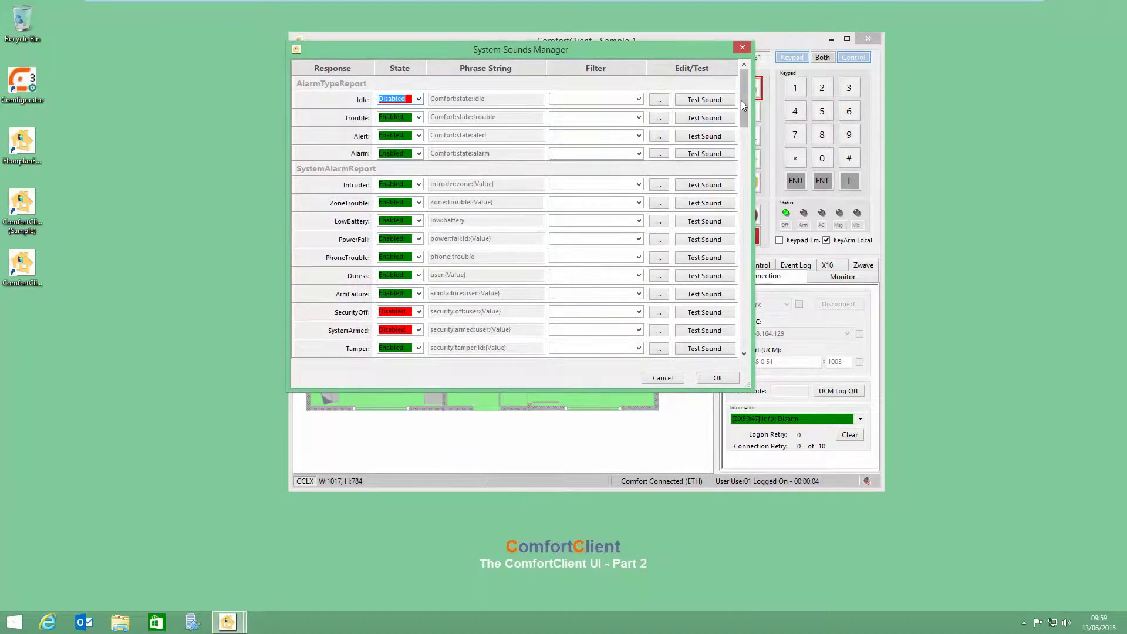
mouse_move(742, 101)
left_mouse_down()
mouse_move(734, 317)
mouse_move(755, 104)
left_mouse_up()
mouse_move(754, 101)
left_mouse_down()
mouse_move(744, 327)
mouse_move(740, 97)
left_mouse_up()
left_click(661, 101)
Step: In Idle's phrase editor, try setting the fourth phrase word to 10 and play a test
left_click(659, 101)
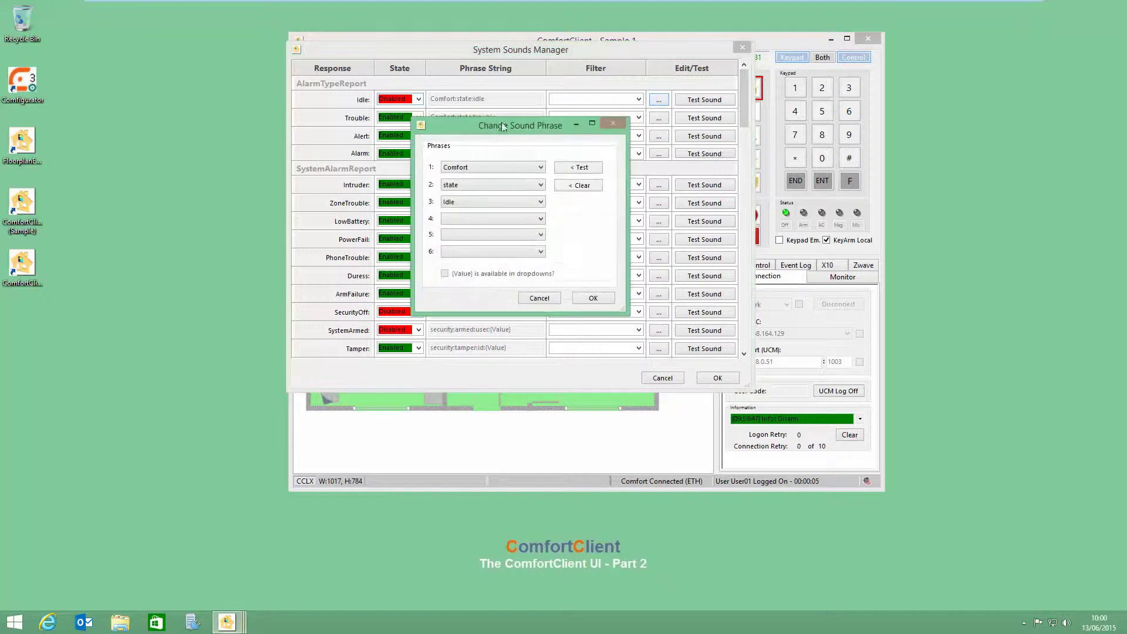
left_click_drag(461, 131, 458, 106)
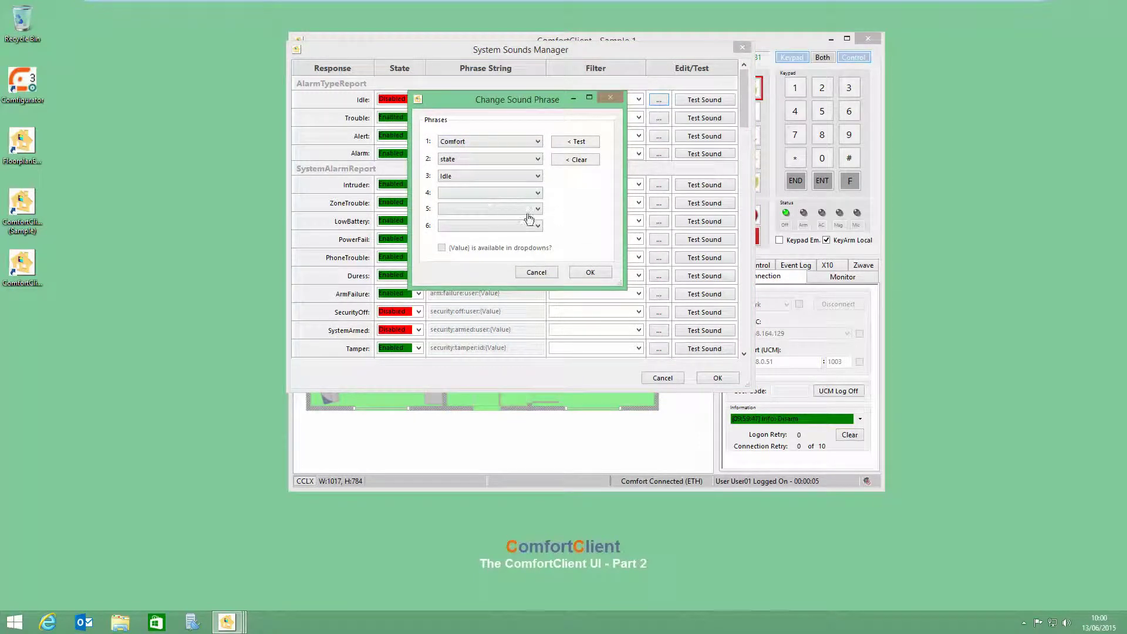
left_click(451, 194)
left_click(451, 219)
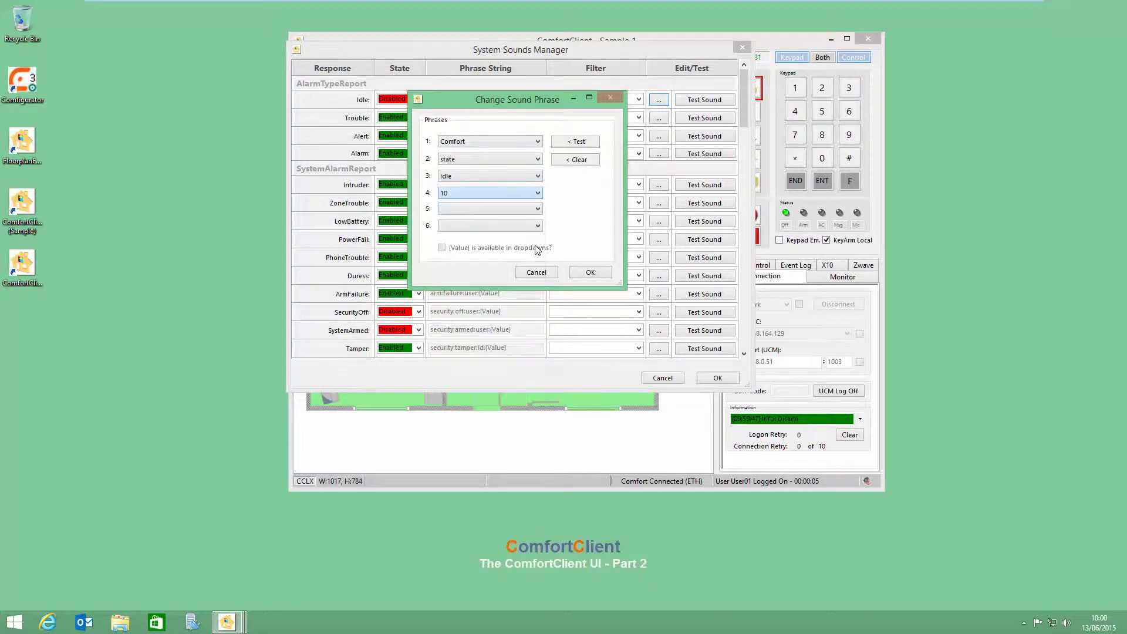
left_click(578, 143)
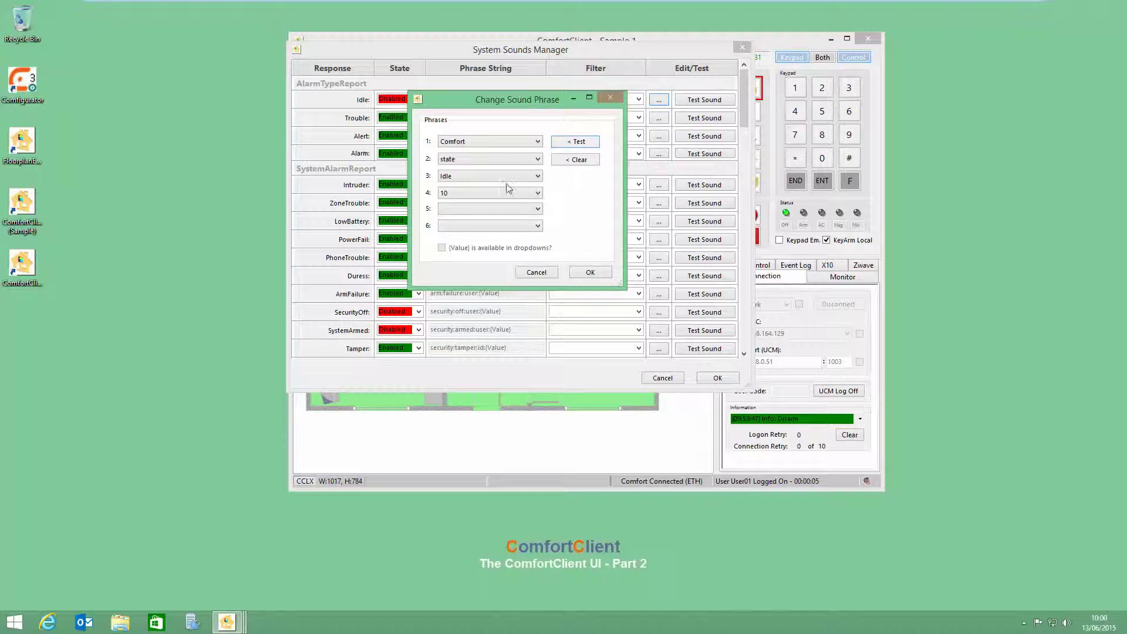
Step: Change the first phrase word to Common, play it back, then discard the edit
left_click(471, 143)
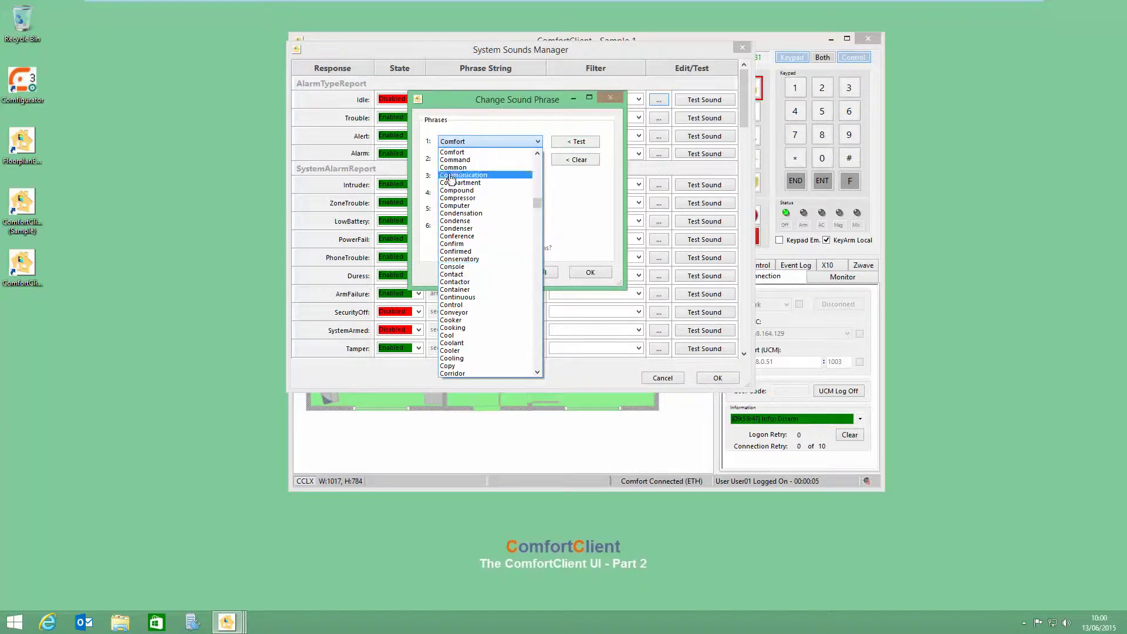
left_click(454, 167)
left_click(586, 146)
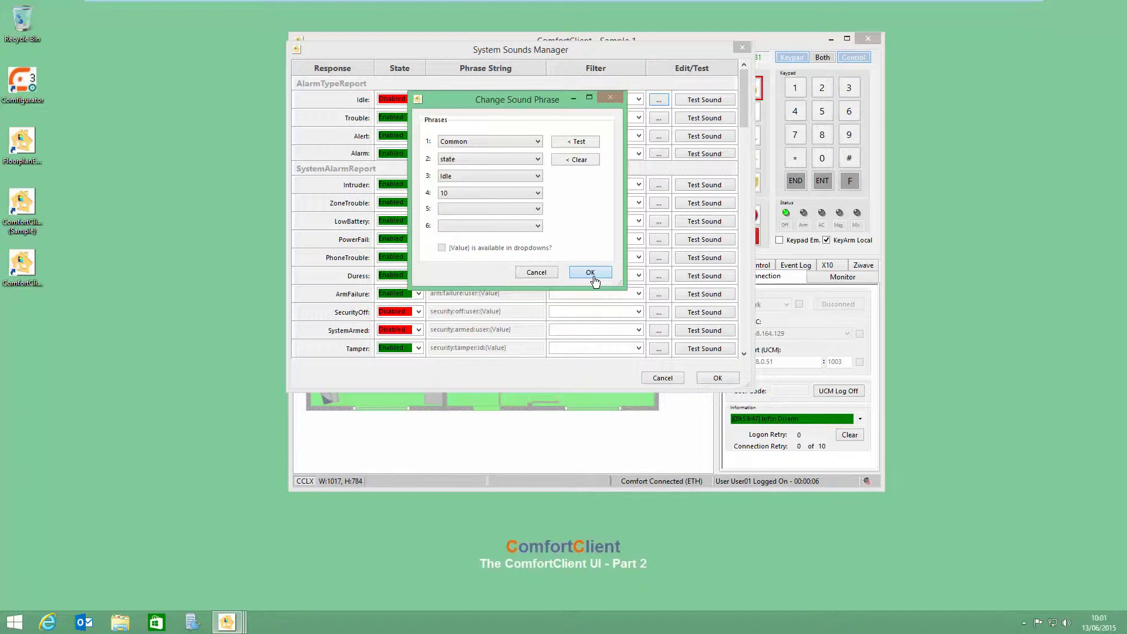
left_click(539, 274)
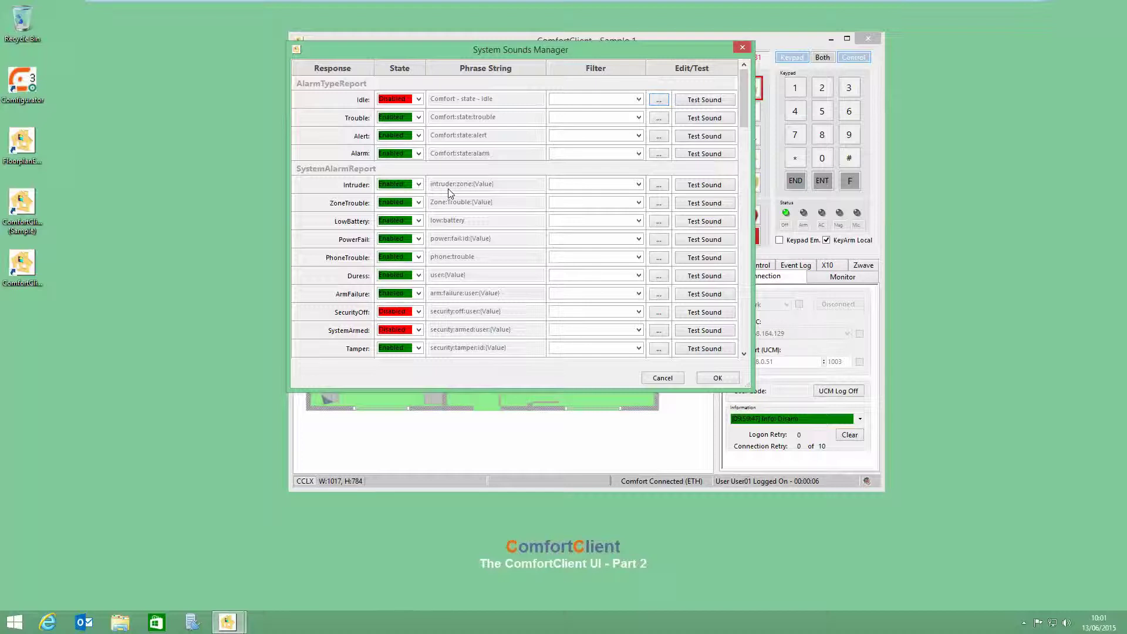
Step: Scroll down and back up through the System Sounds Manager response list
scroll(498, 244, "down", 3)
scroll(498, 245, "up", 3)
Step: Set the Intruder phrase to Intruder - Zone - (Value), leaving slot 4 empty, and save it
left_click(658, 184)
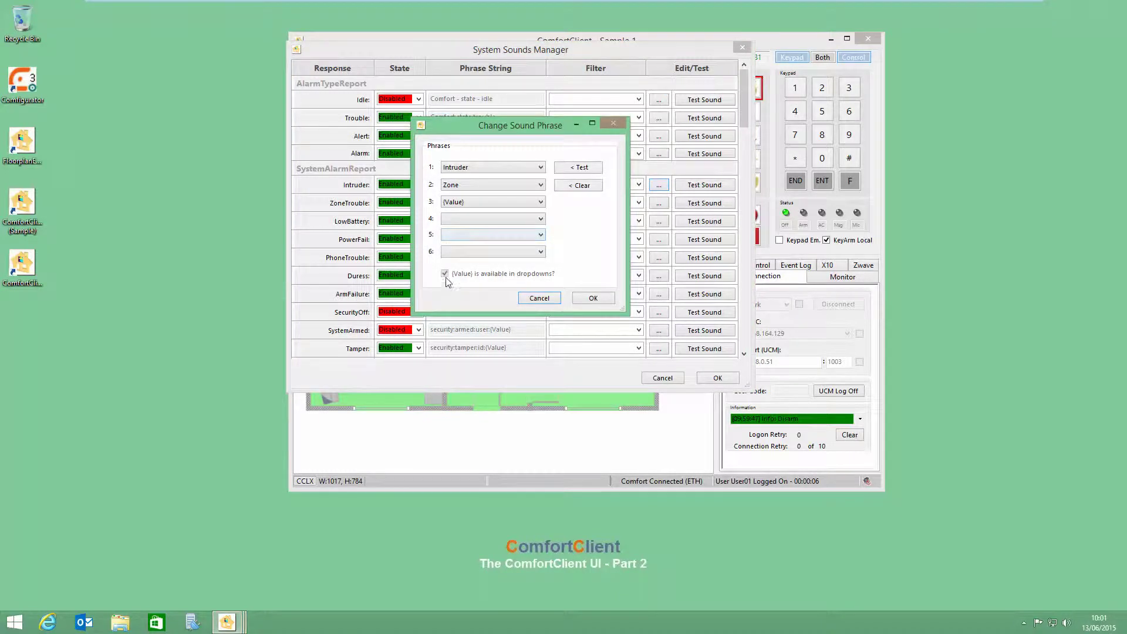
left_click(540, 219)
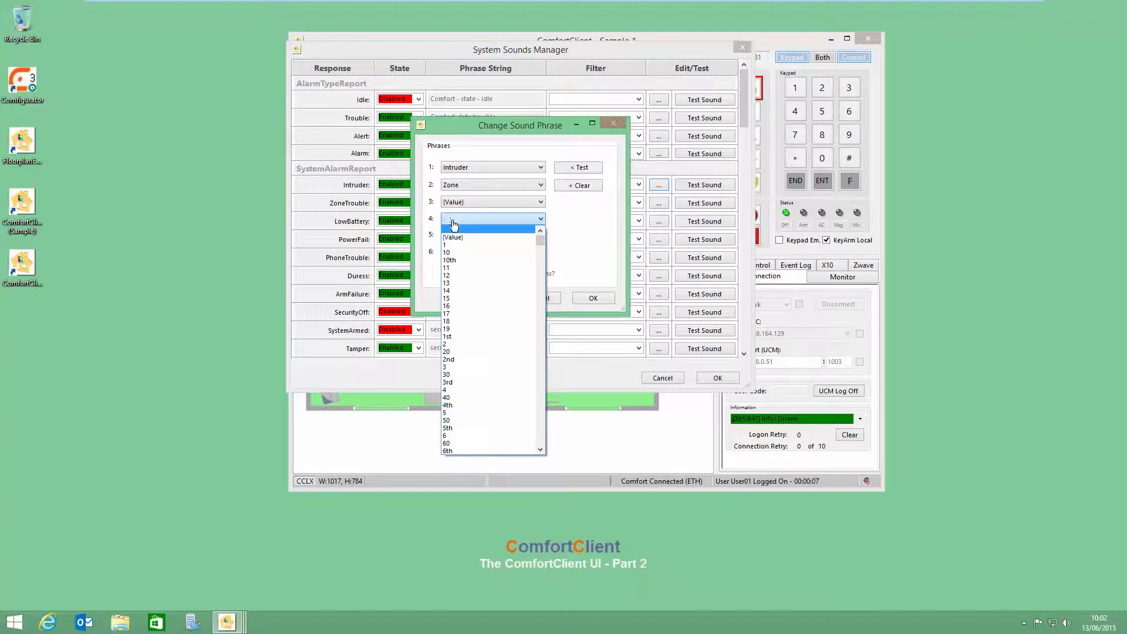
left_click(449, 220)
left_click(490, 204)
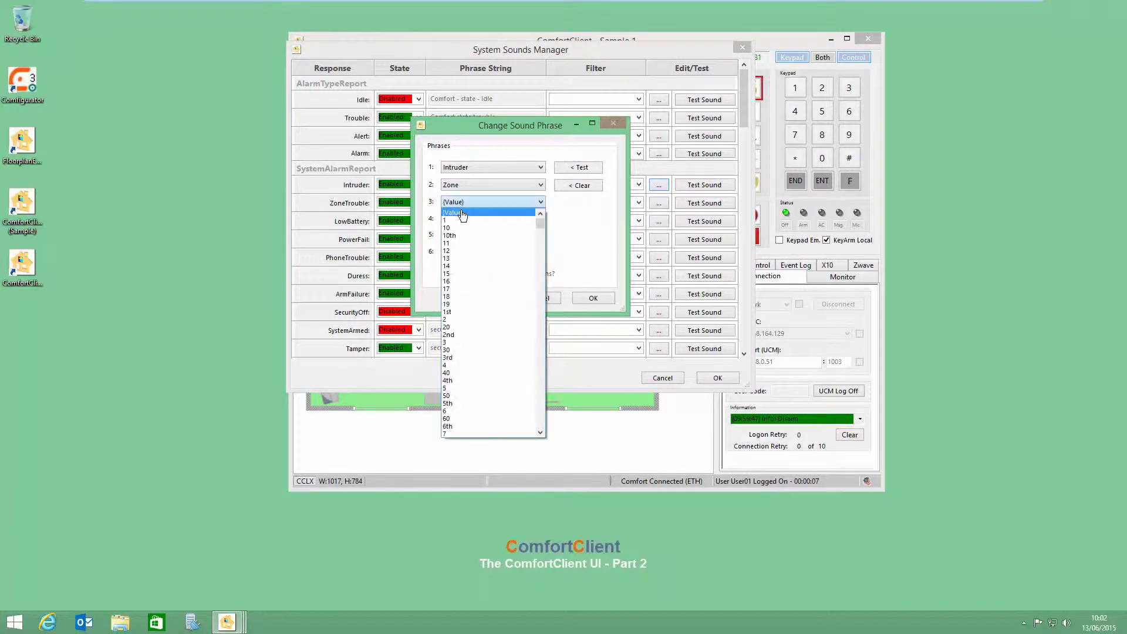
left_click(538, 204)
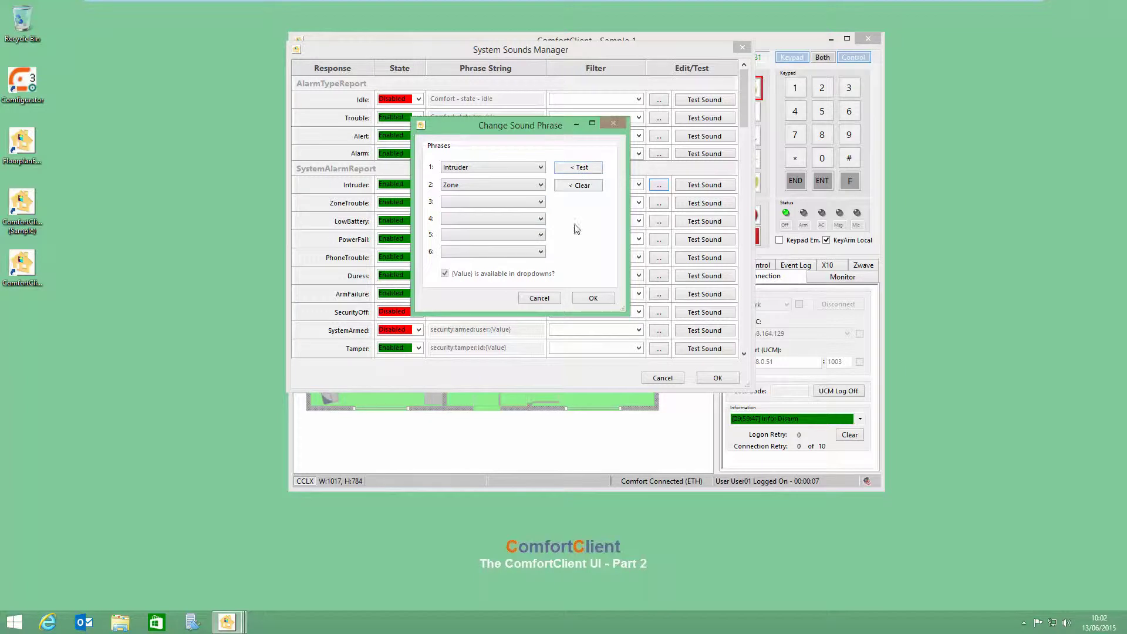
left_click(526, 203)
left_click(468, 226)
left_click(593, 298)
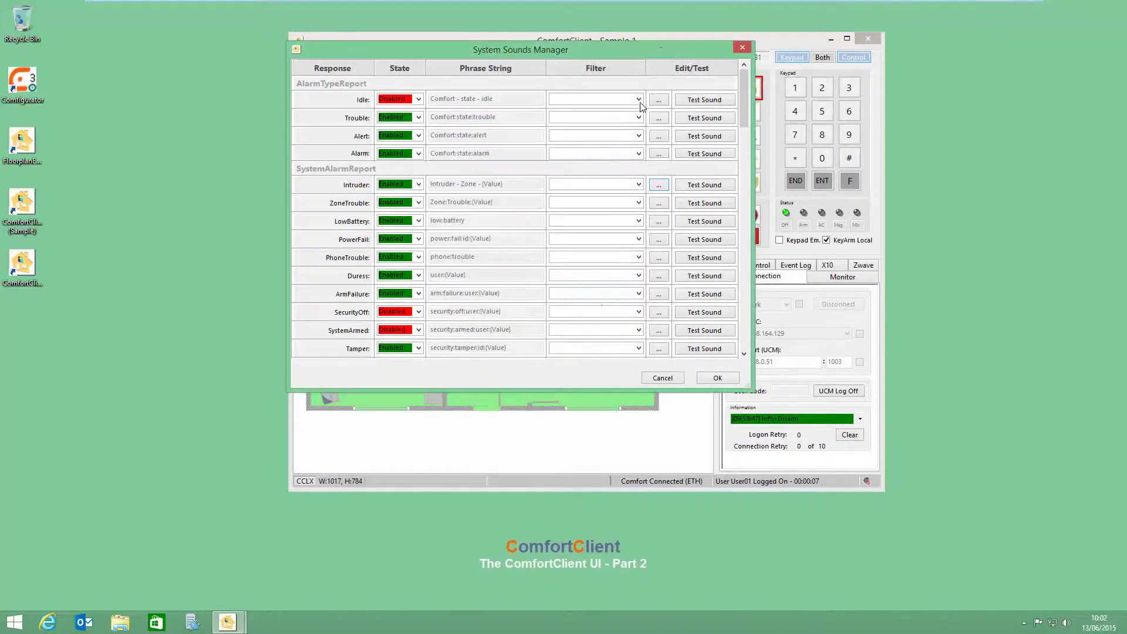
Step: Check Idle's Filter options without choosing one, then close System Sounds Manager with OK
left_click_drag(617, 49, 637, 89)
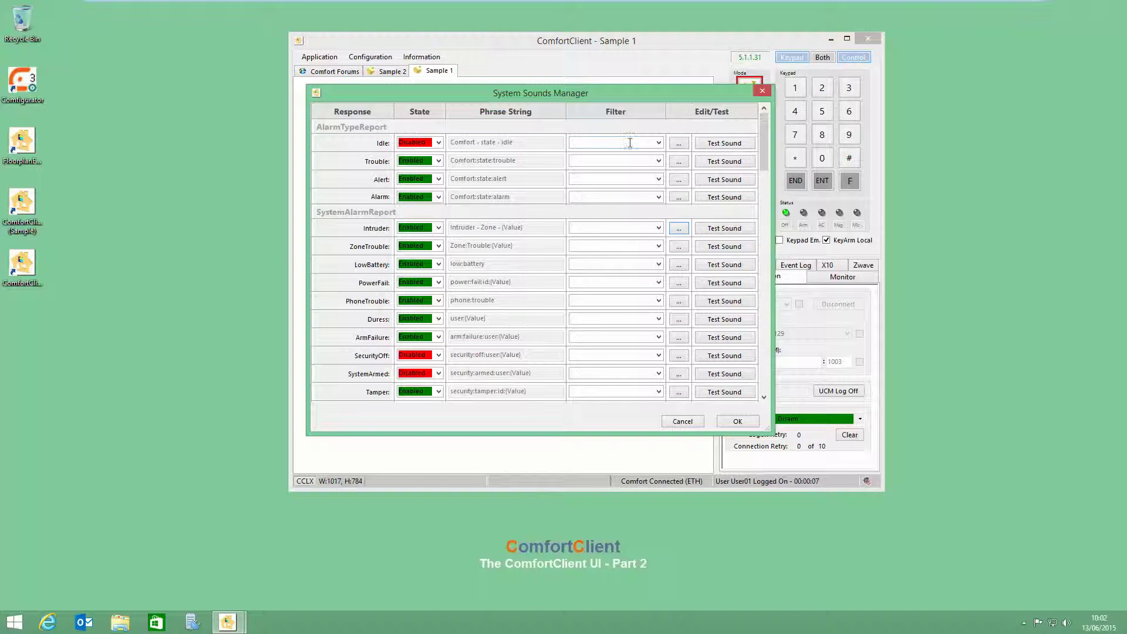
left_click(658, 143)
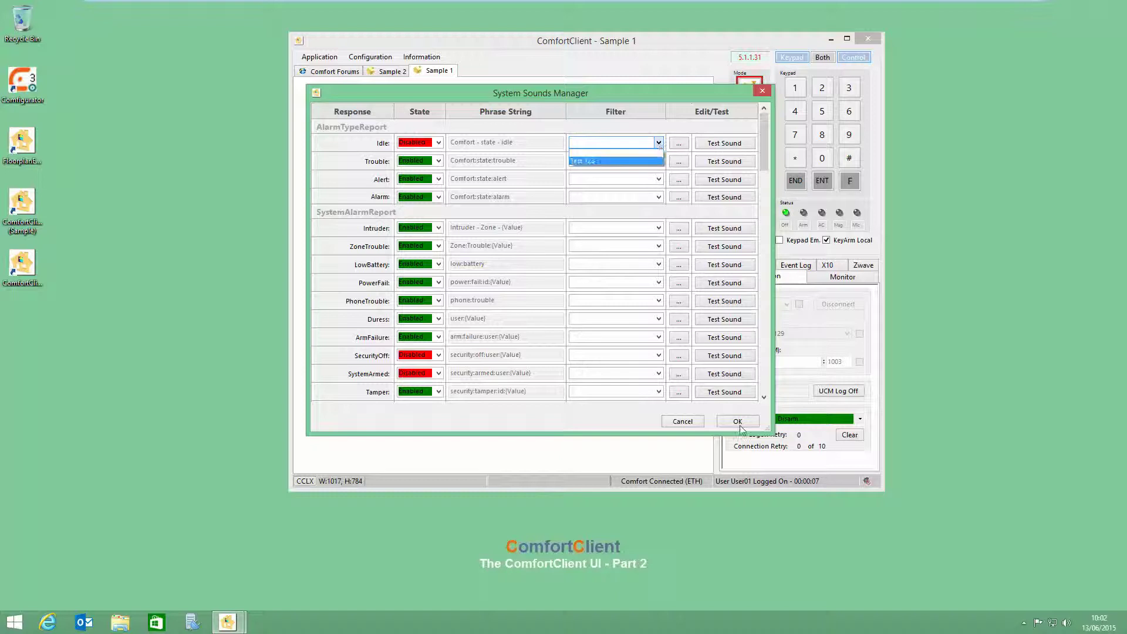
left_click(726, 230)
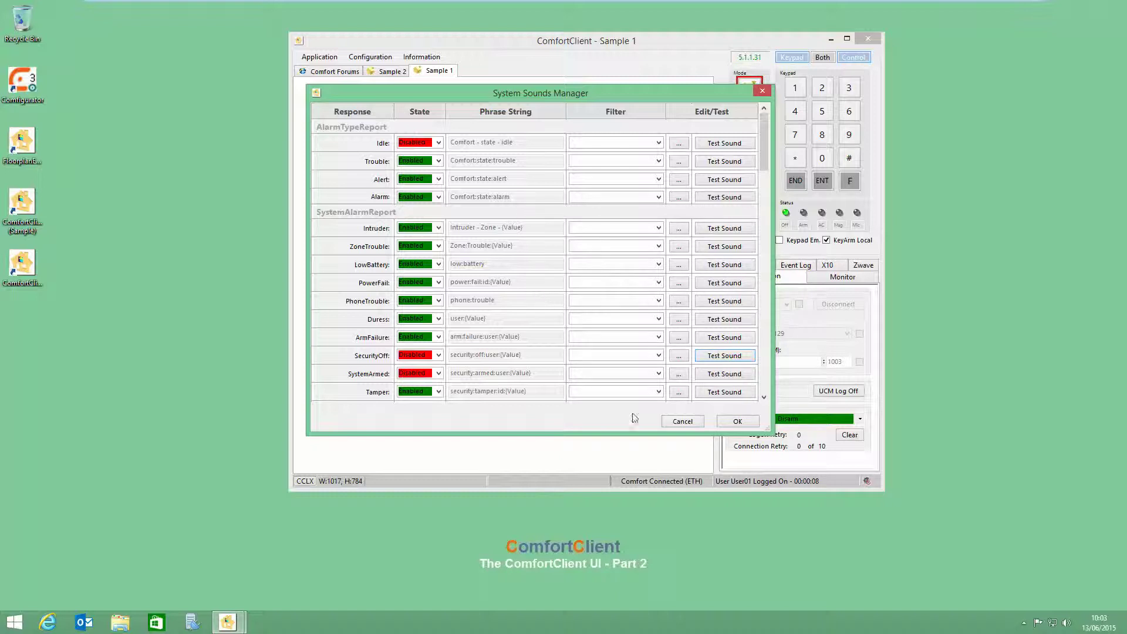
left_click(735, 427)
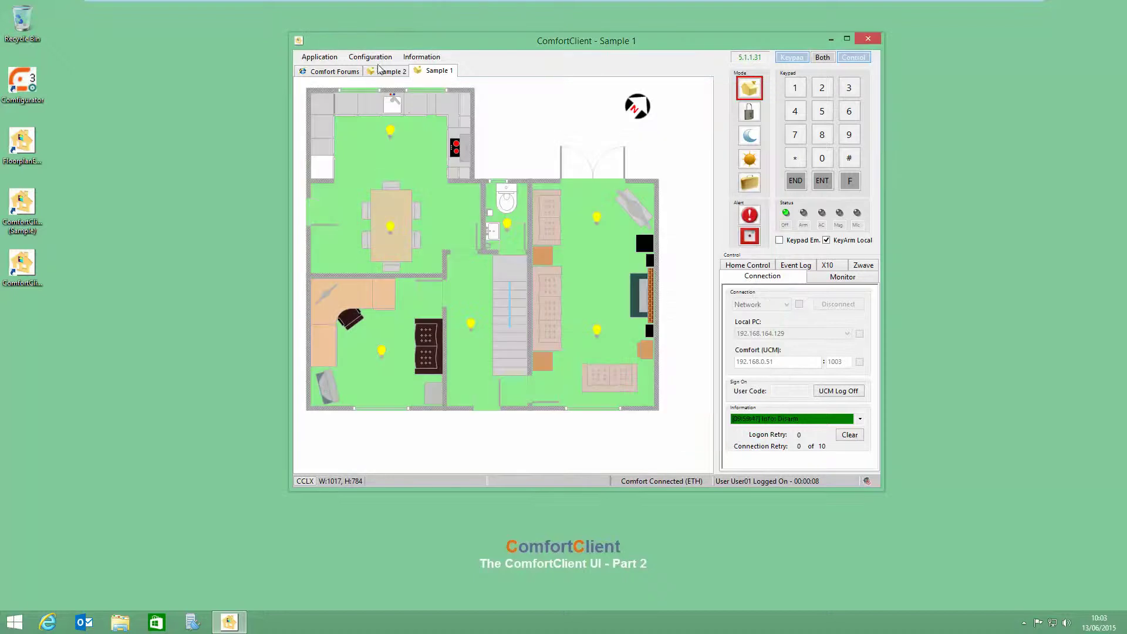
Step: Open the Configuration menu over the Sample 1 floor plan
left_click(371, 57)
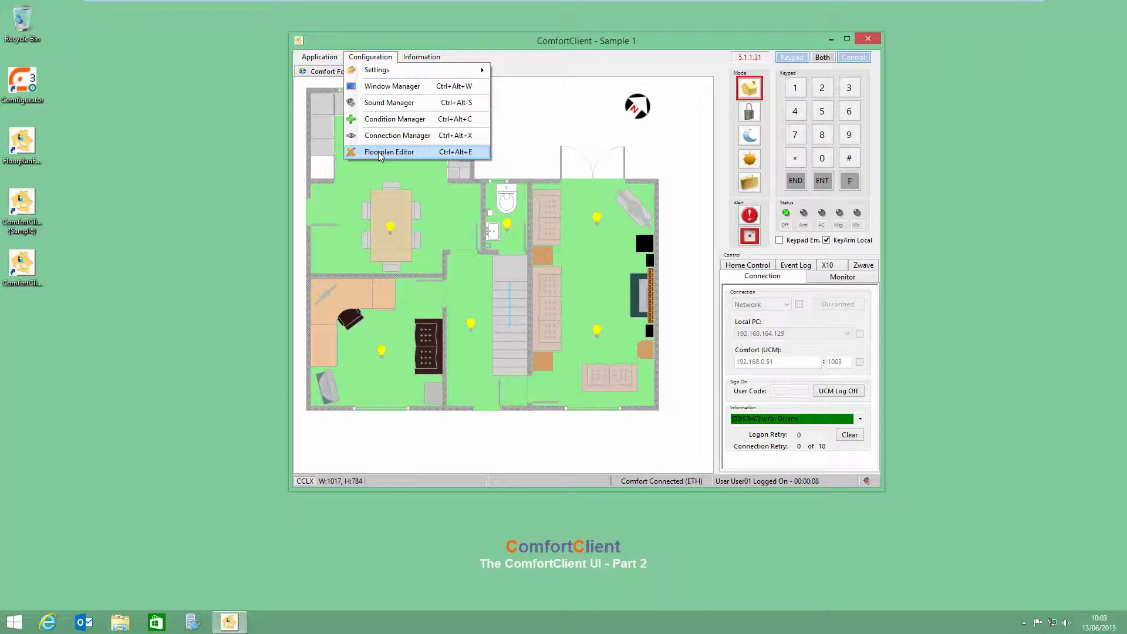
mouse_move(388, 72)
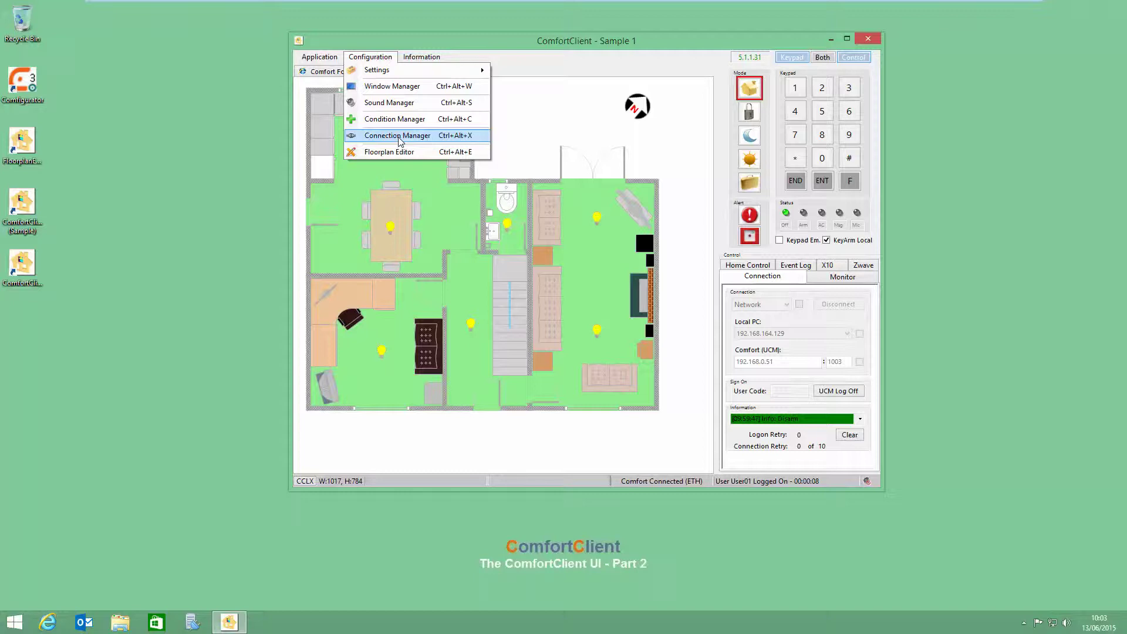
Step: Open the Connection Manager for services and select the Email connection
left_click(398, 138)
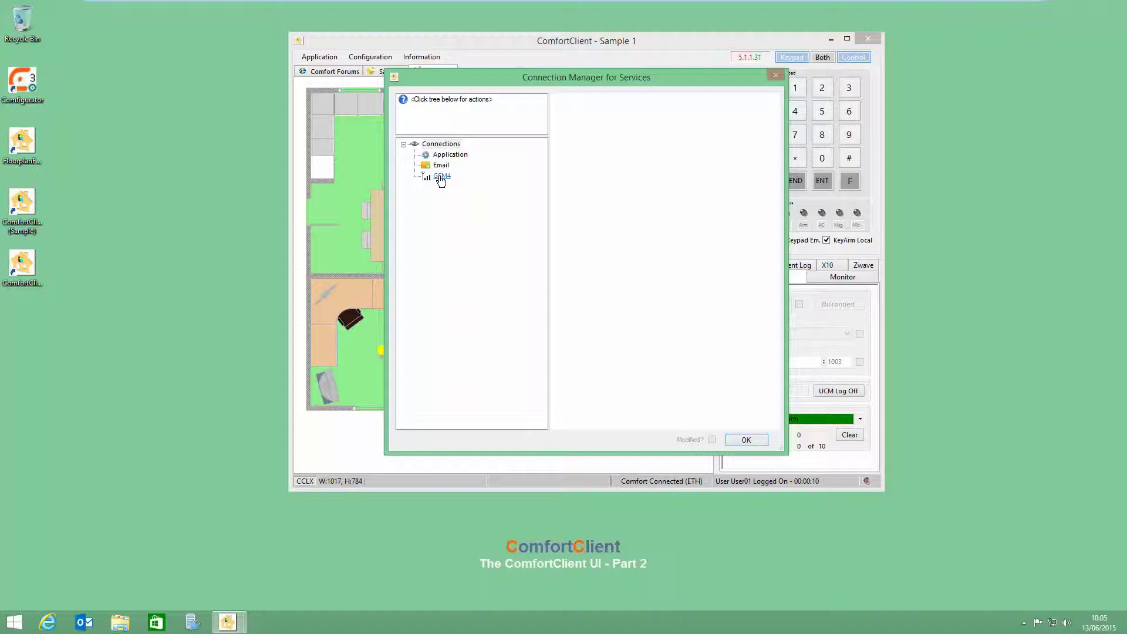
left_click(441, 166)
Step: Draft an email service named Local Email Server, fix its capitalisation, then cancel it unsaved
left_click(429, 100)
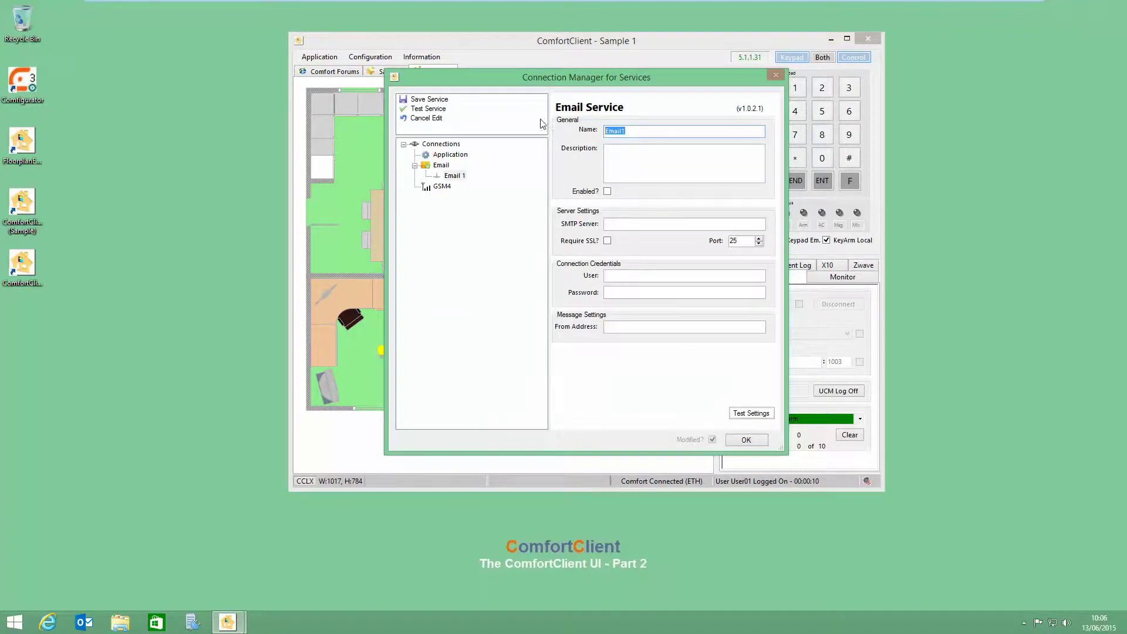
type("el")
left_click_drag(615, 133, 611, 131)
type("ocal")
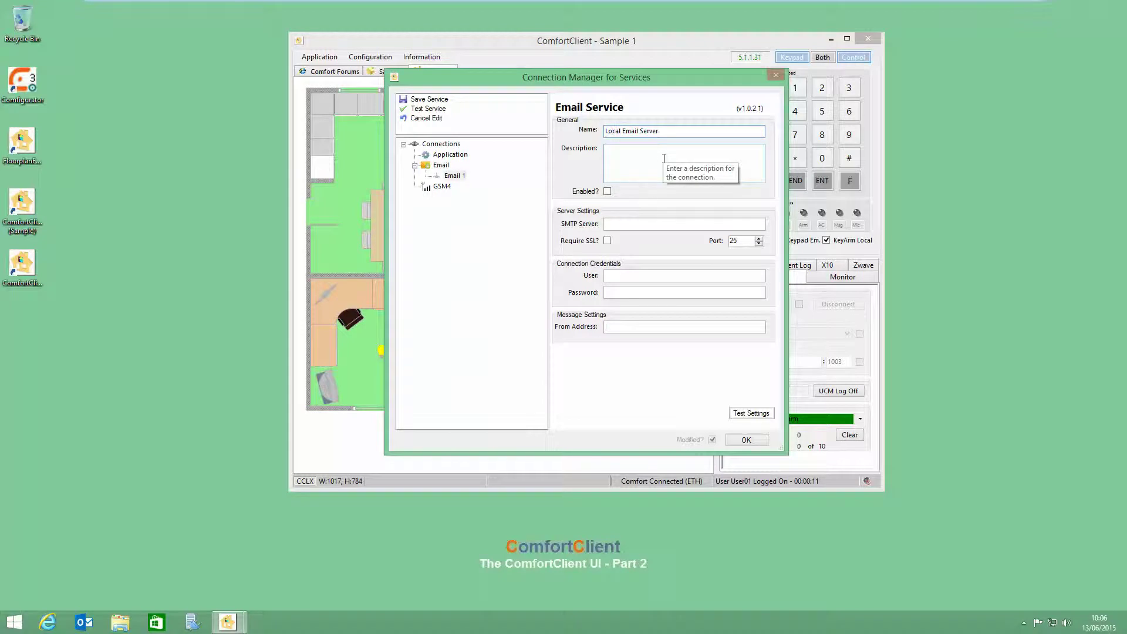
left_click(614, 225)
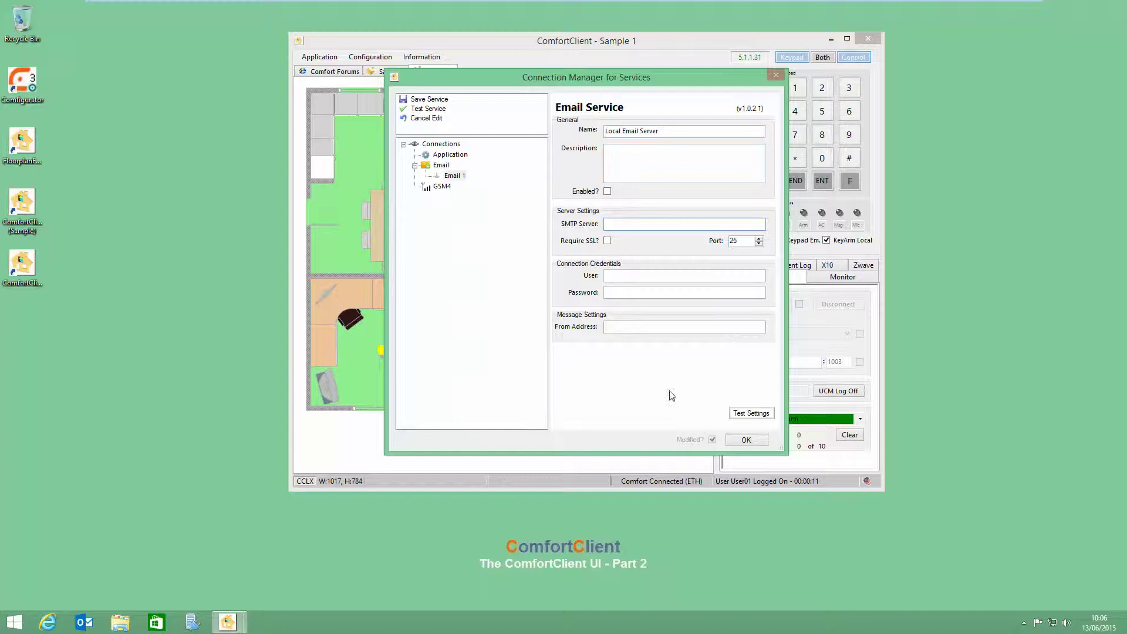
left_click(428, 118)
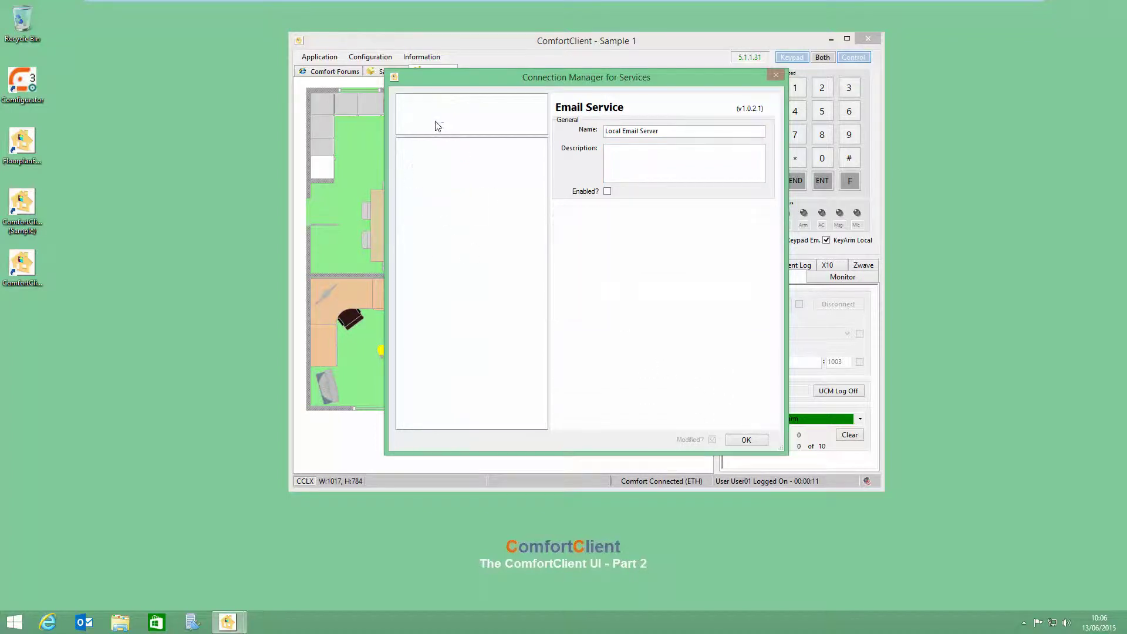
Step: Create a new enabled email service named 'Local email server'
left_click(440, 167)
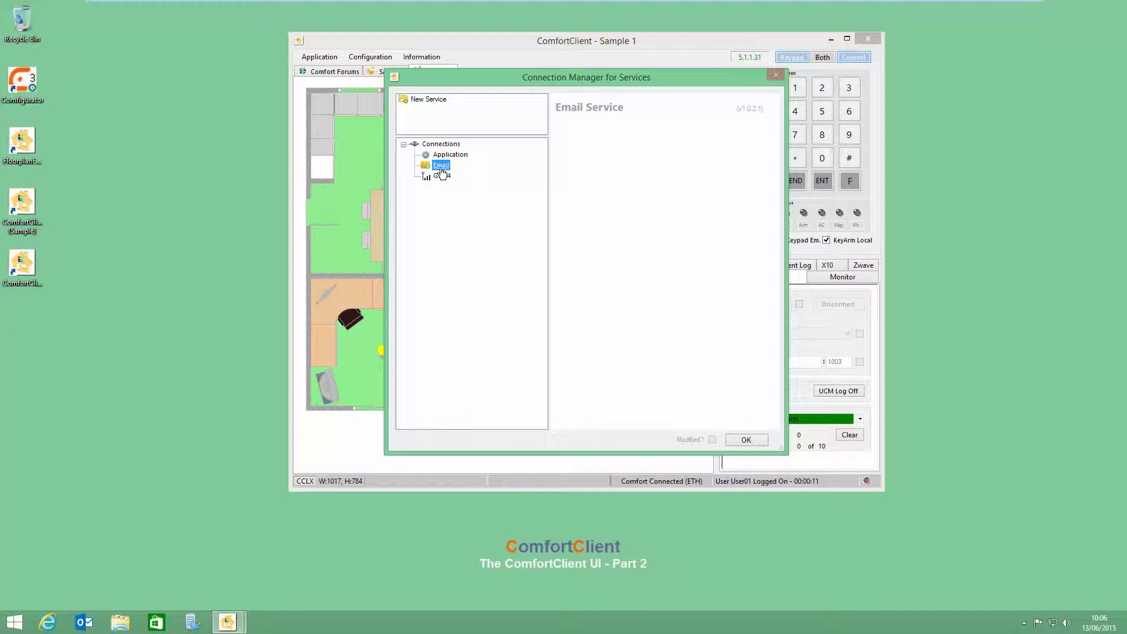
double_click(441, 167)
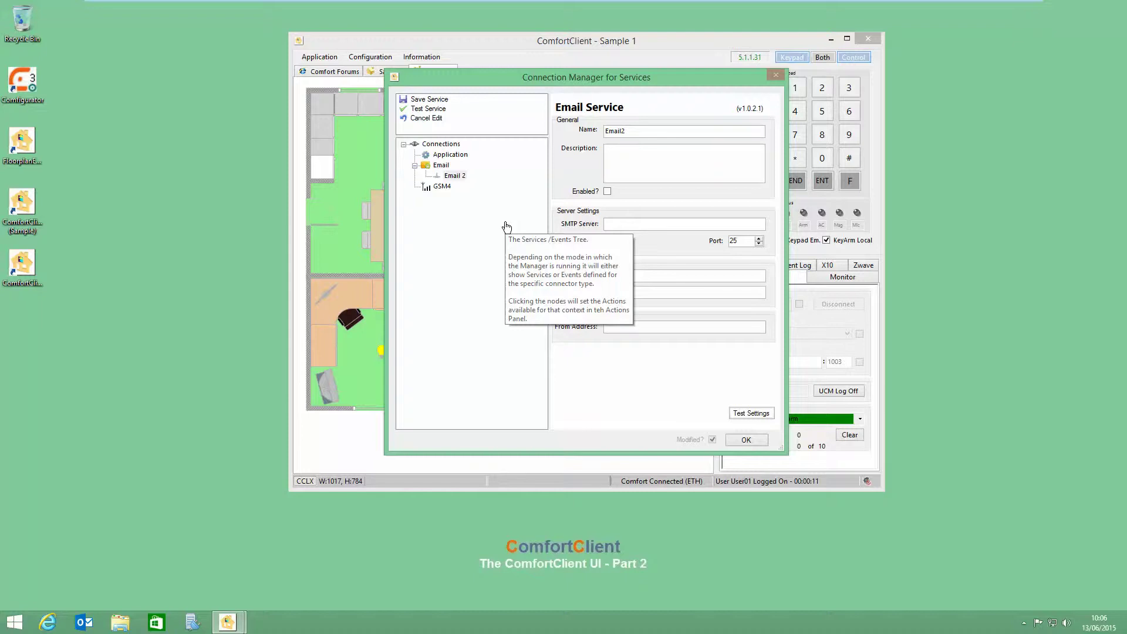
left_click(589, 134)
type("Local email server")
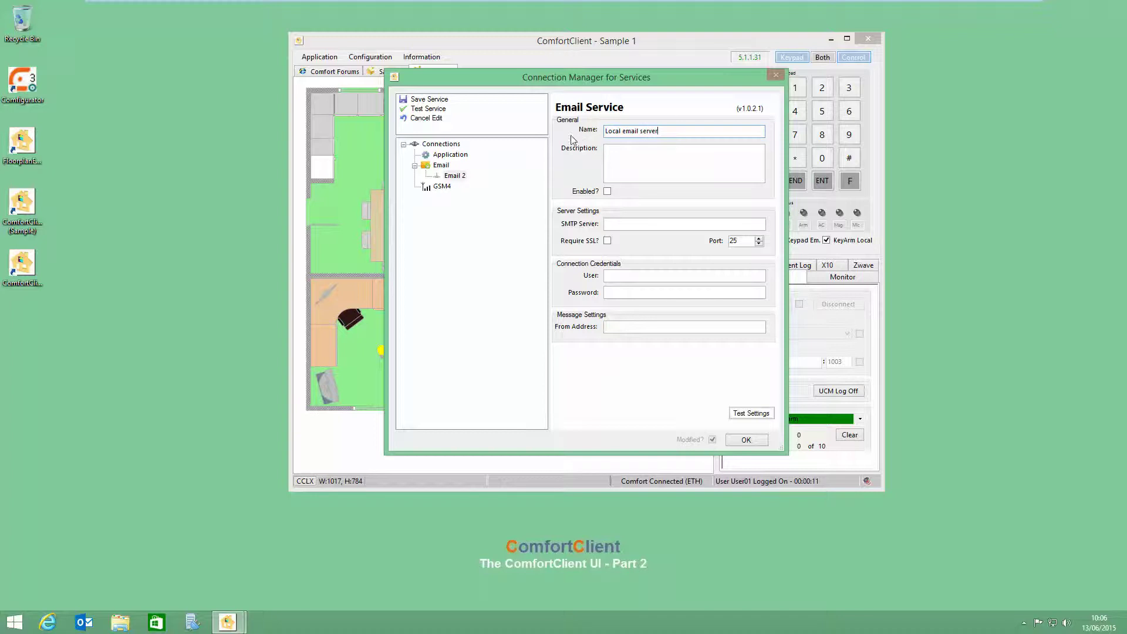
left_click(609, 192)
left_click(623, 167)
Step: Set its SMTP server to localhost and tick Require SSL
left_click(611, 221)
type("local")
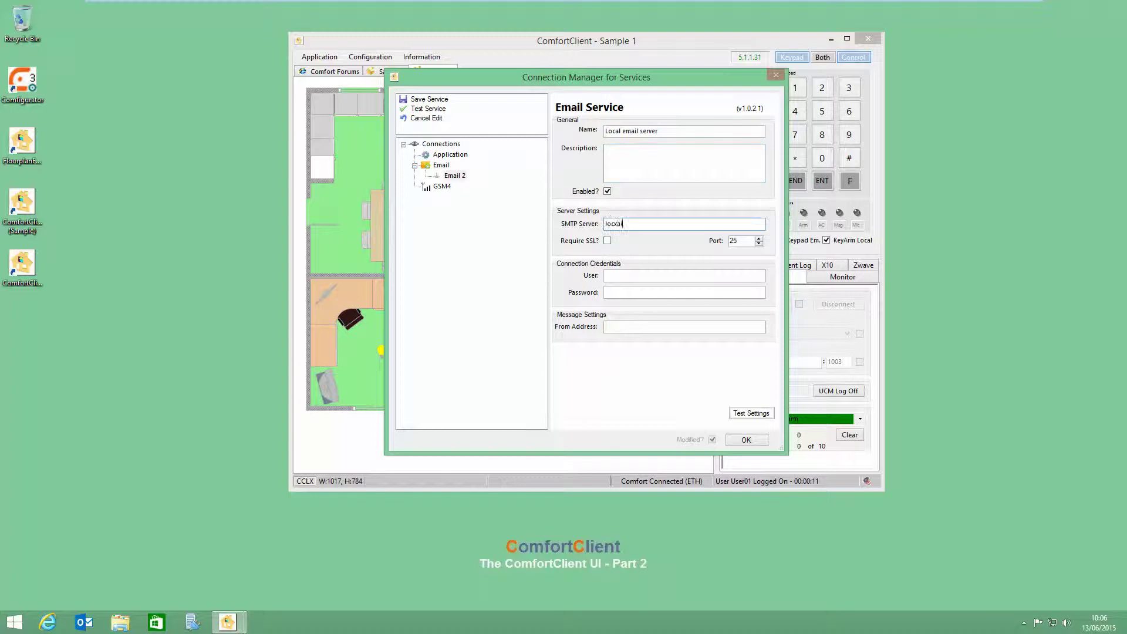
key("BackSpace")
key("BackSpace")
type("ail se")
key("BackSpace")
key("BackSpace")
type("host")
left_click(606, 242)
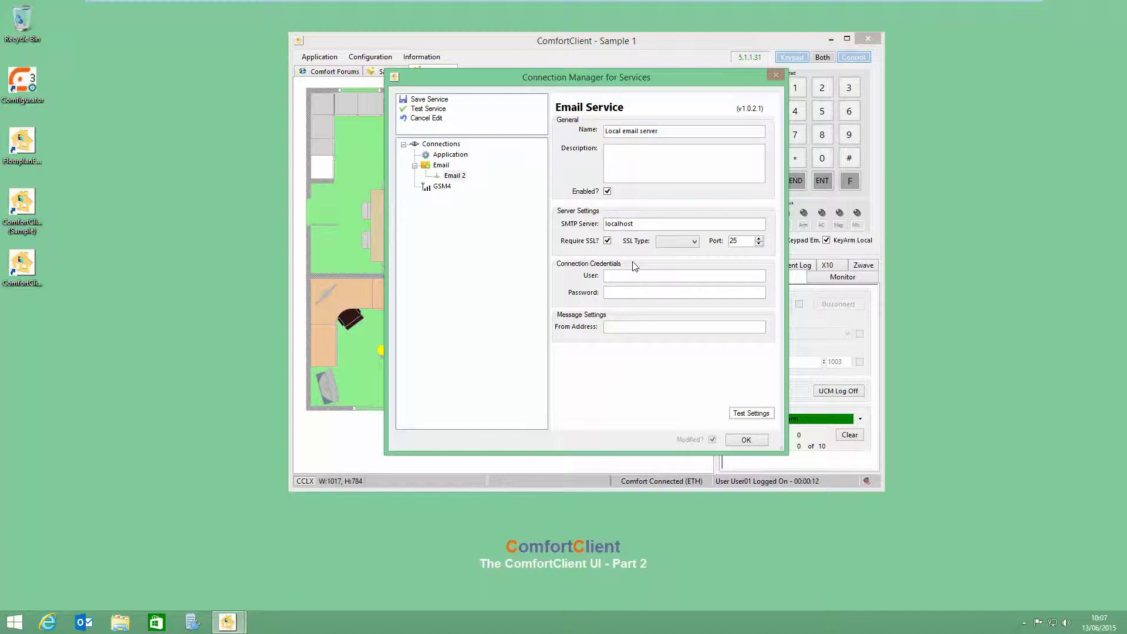
Step: Try the SSL and SSL/TLS types, settling on SSL/TLS (port 587), then clear Require SSL
left_click(675, 242)
left_click(671, 253)
left_click(684, 247)
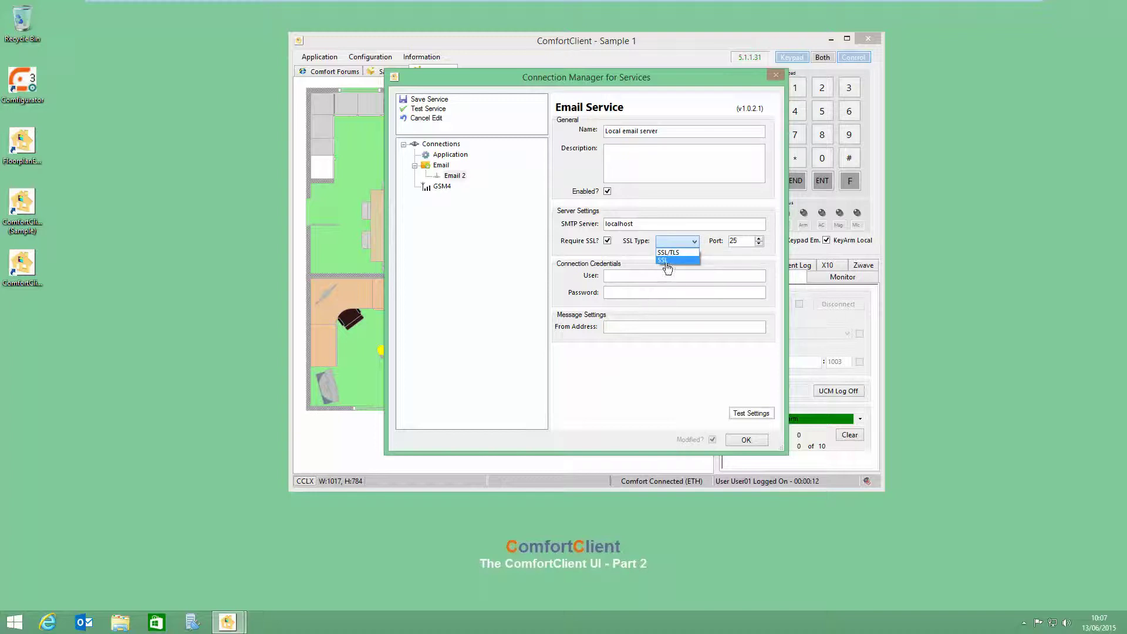
left_click(663, 260)
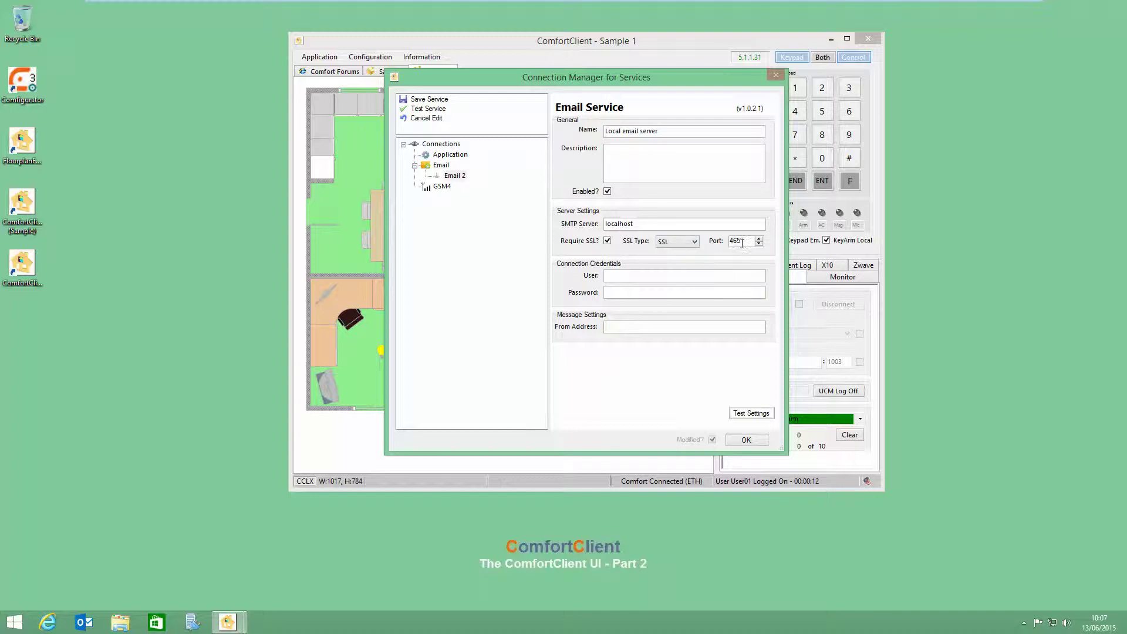
left_click(686, 249)
left_click(688, 260)
double_click(737, 241)
left_click(608, 241)
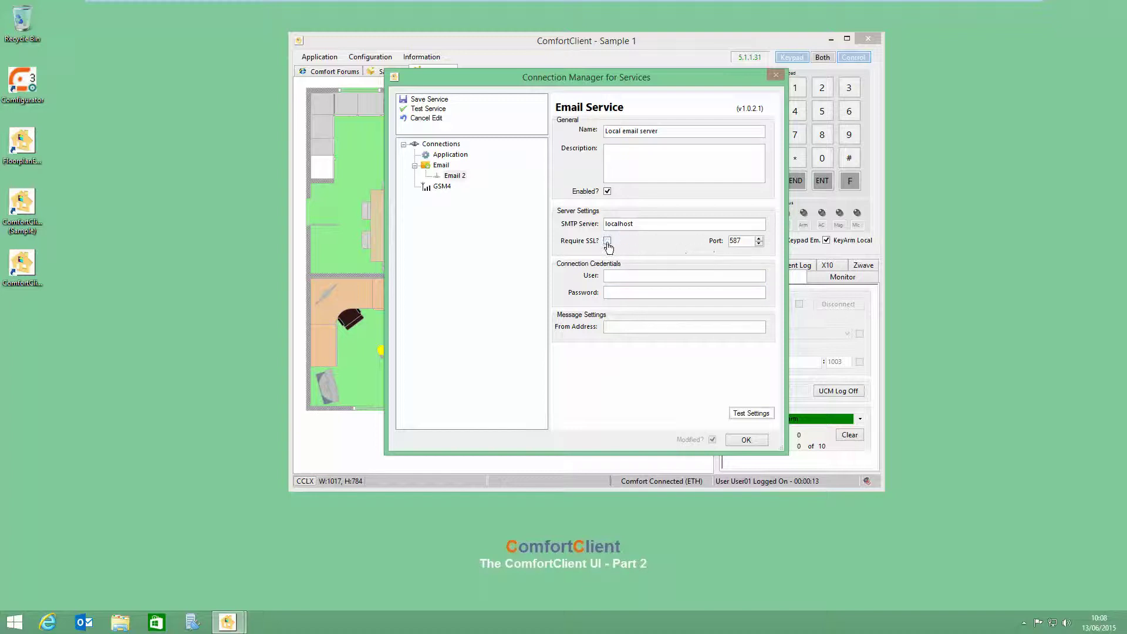
Step: Bring the port back to 25 using the spinner and typed digits
left_click(759, 243)
left_click(759, 244)
double_click(742, 242)
type("25")
Step: Enter the account e-mail address as user name and the account password, then copy the address
left_click(626, 275)
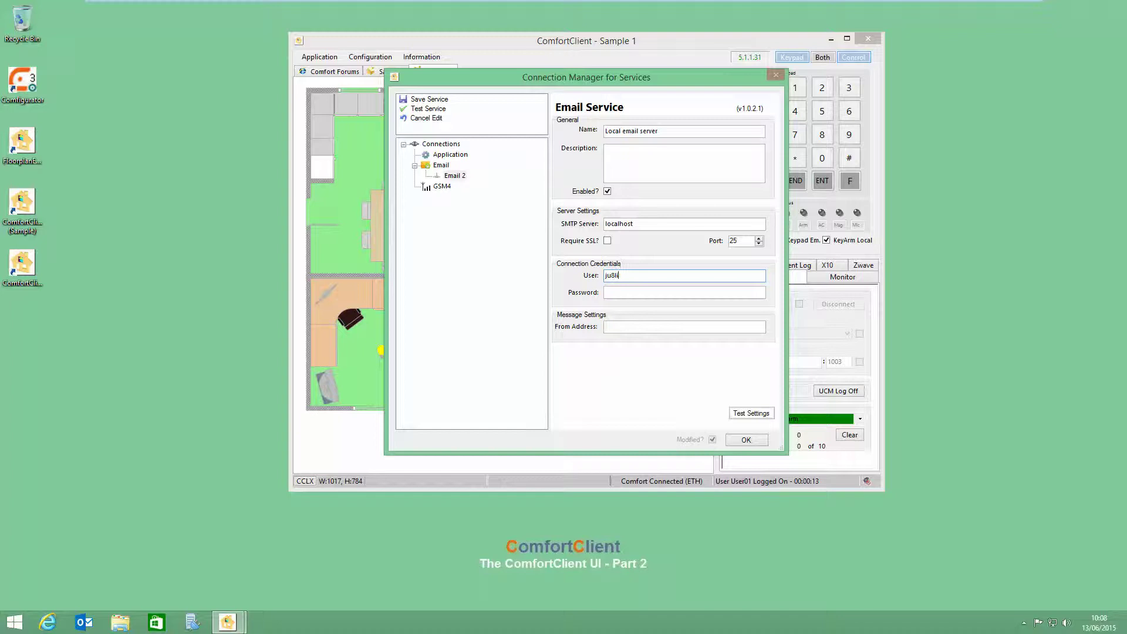
left_click(660, 292)
type("••••")
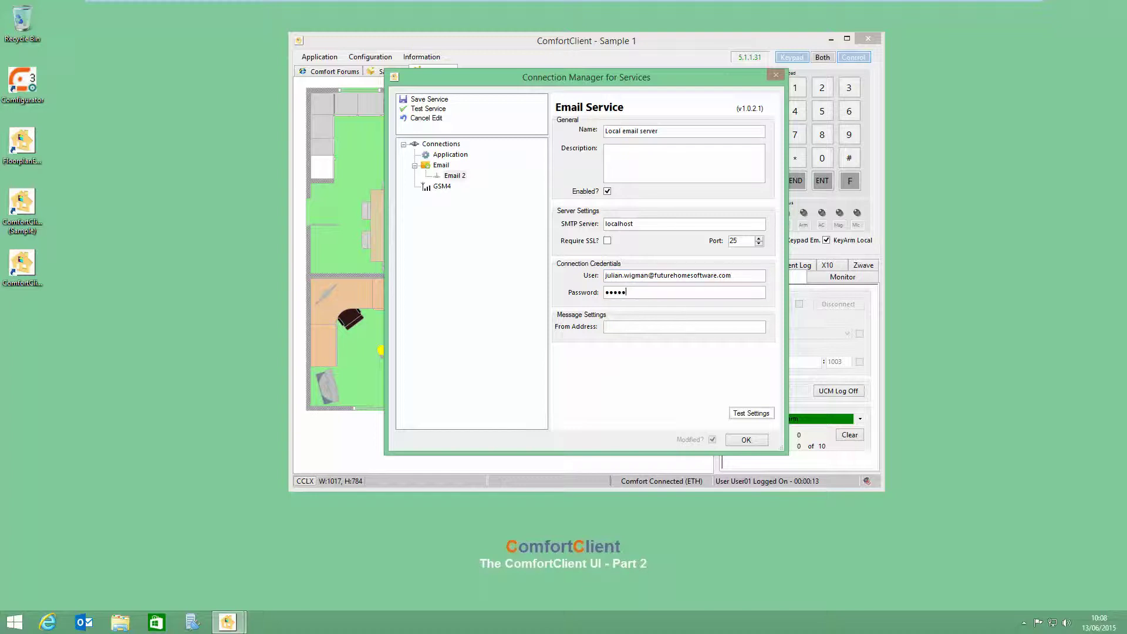
double_click(669, 273)
key("ctrl+c")
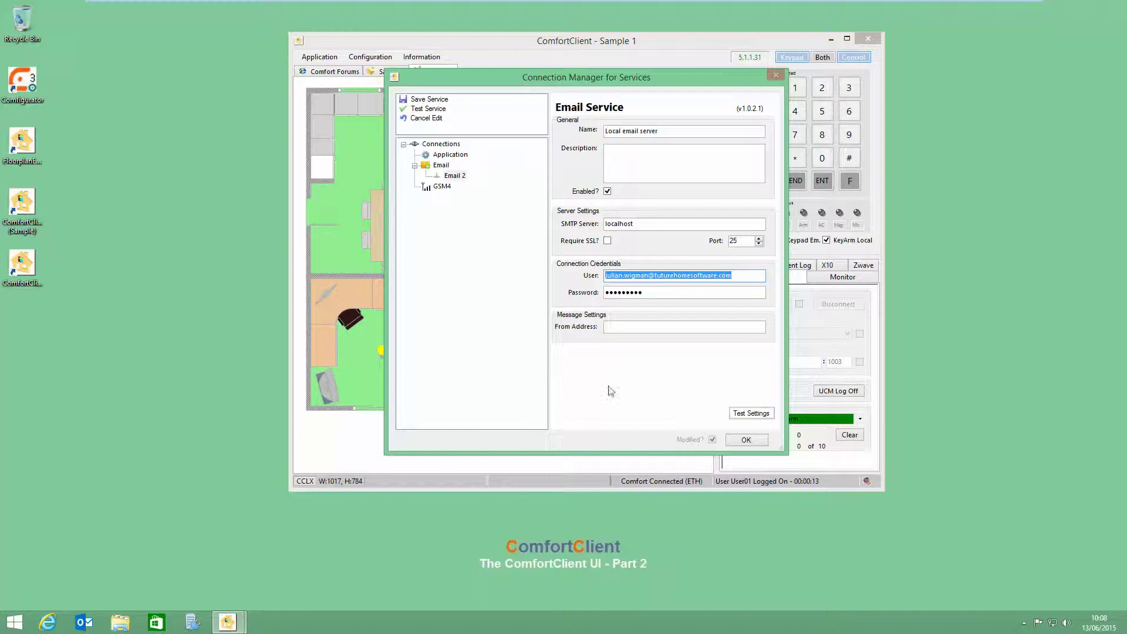
left_click(616, 328)
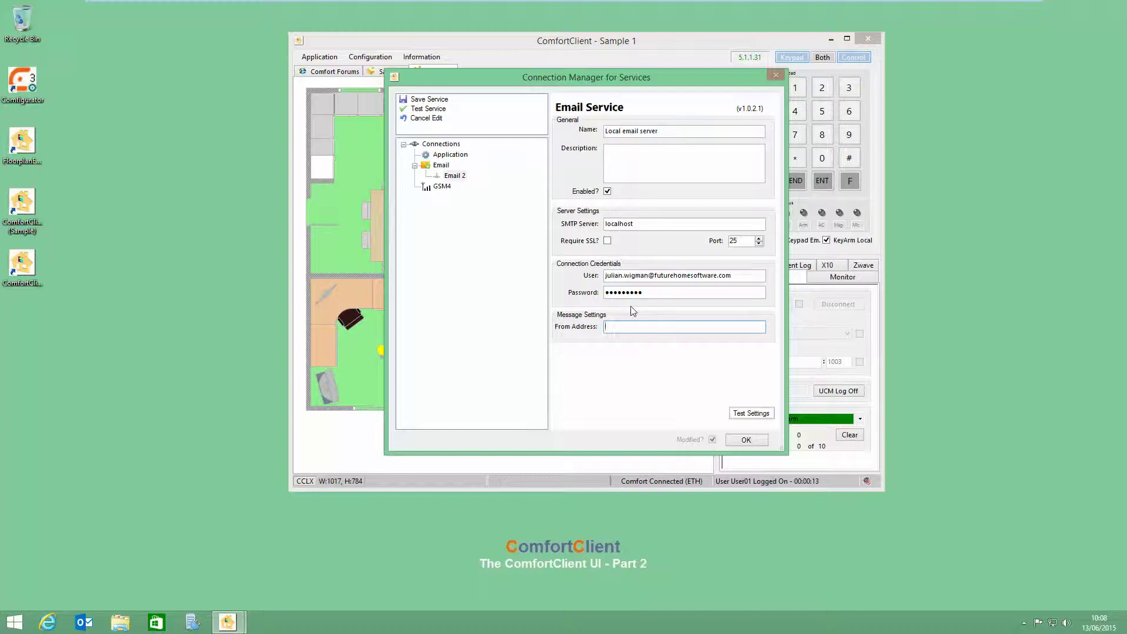
Step: Paste the user address into From Address and replace its name part with 'comforclient'
key("ctrl+v")
left_click_drag(648, 326, 565, 329)
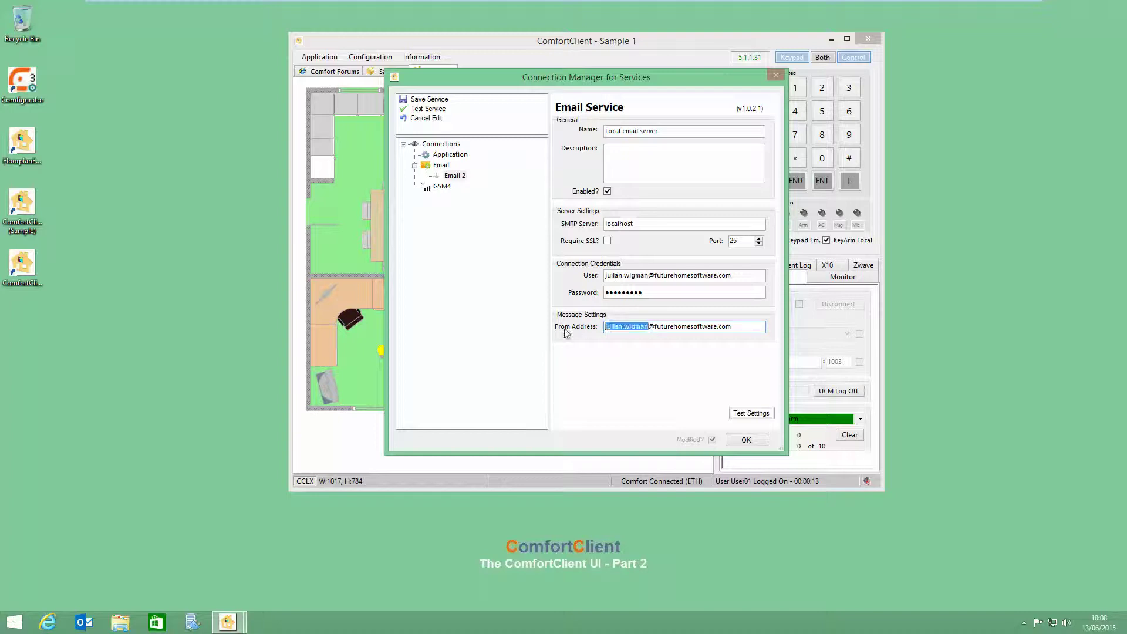
type("comfor")
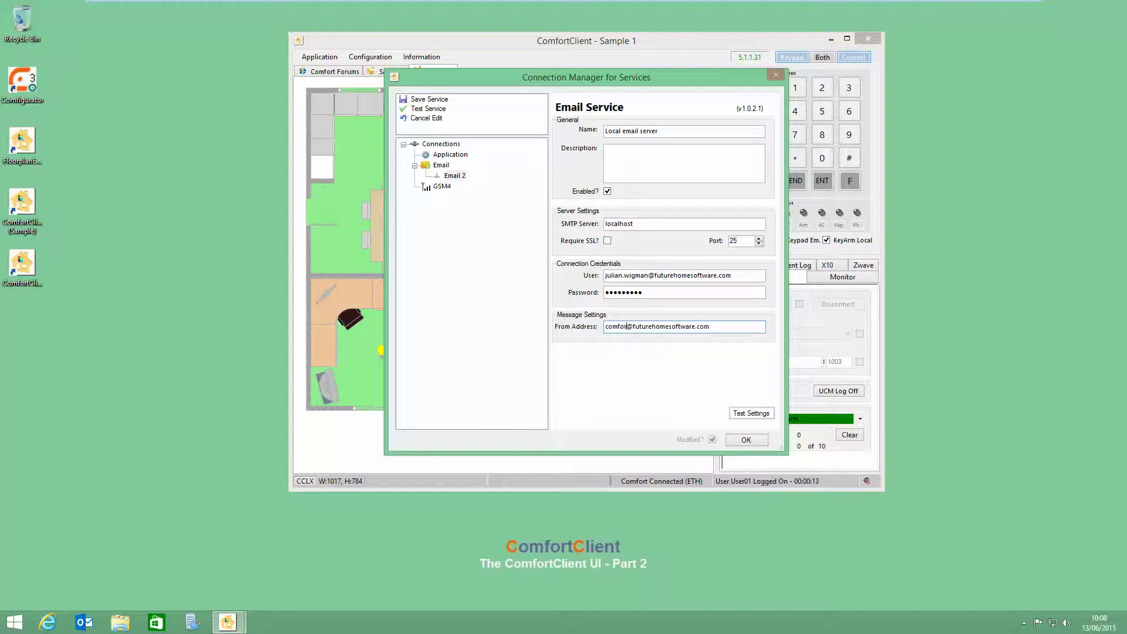
type("client")
Step: Launch Outlook, place it beside ComfortClient and show the Inbox
left_click(84, 623)
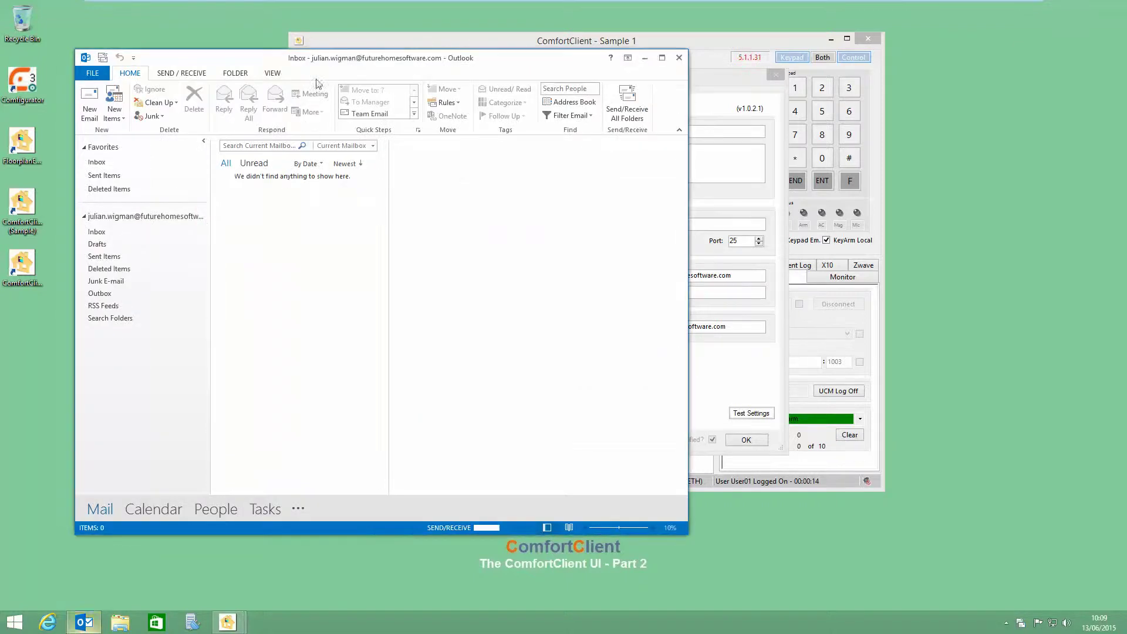
left_click_drag(319, 73, 391, 95)
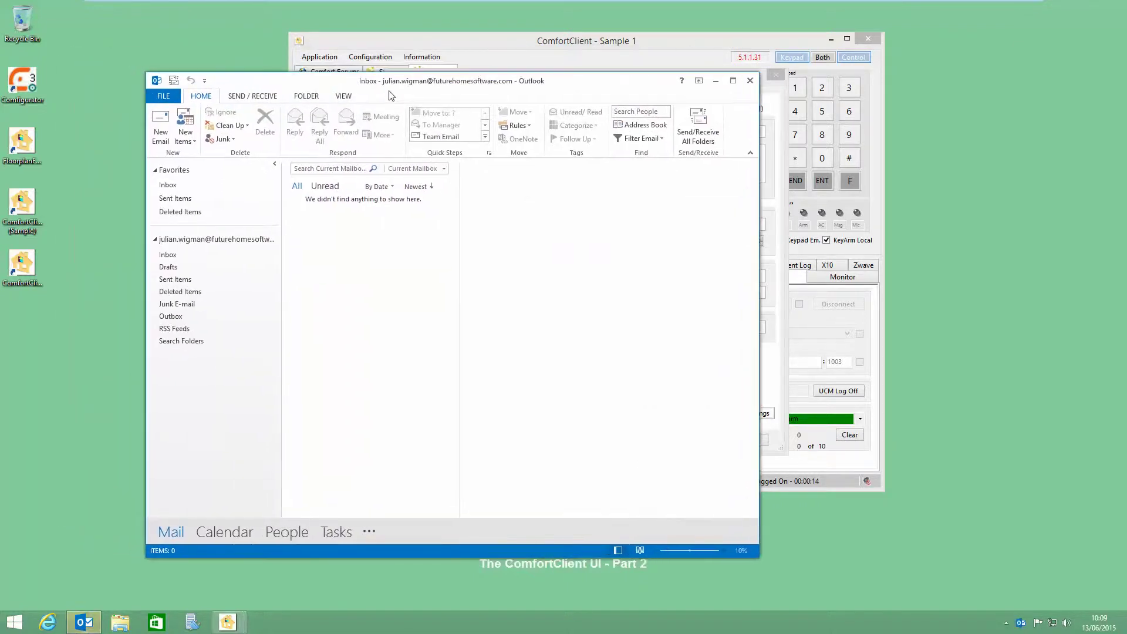
left_click(212, 186)
Step: Send a test e-mail to the user's own address via Test Settings and dismiss the confirmation
left_click(695, 124)
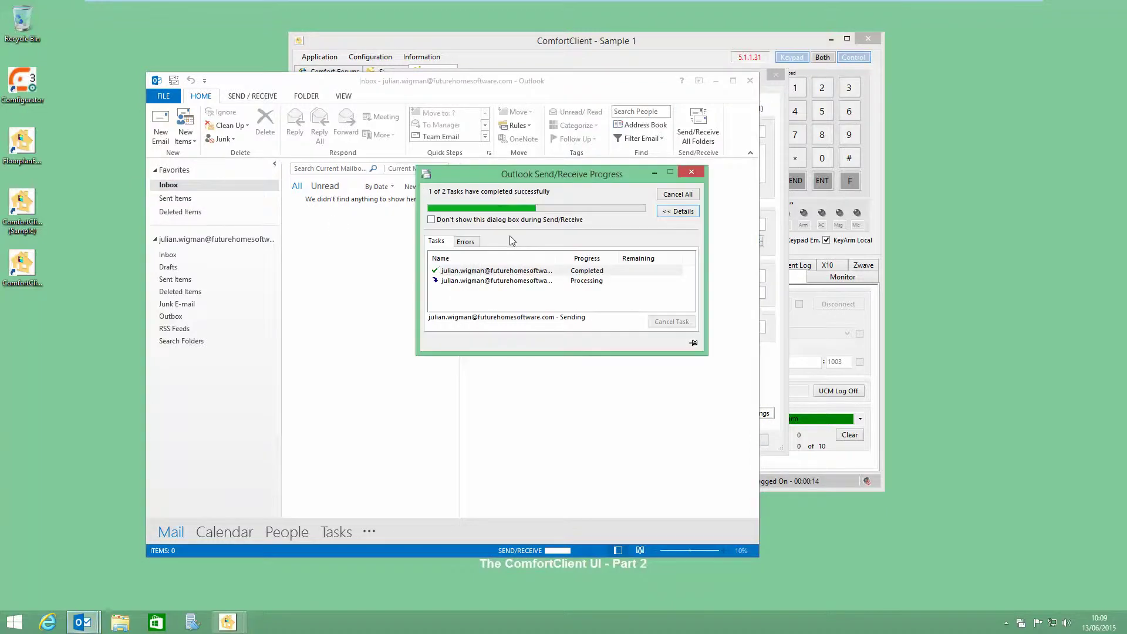
left_click(625, 46)
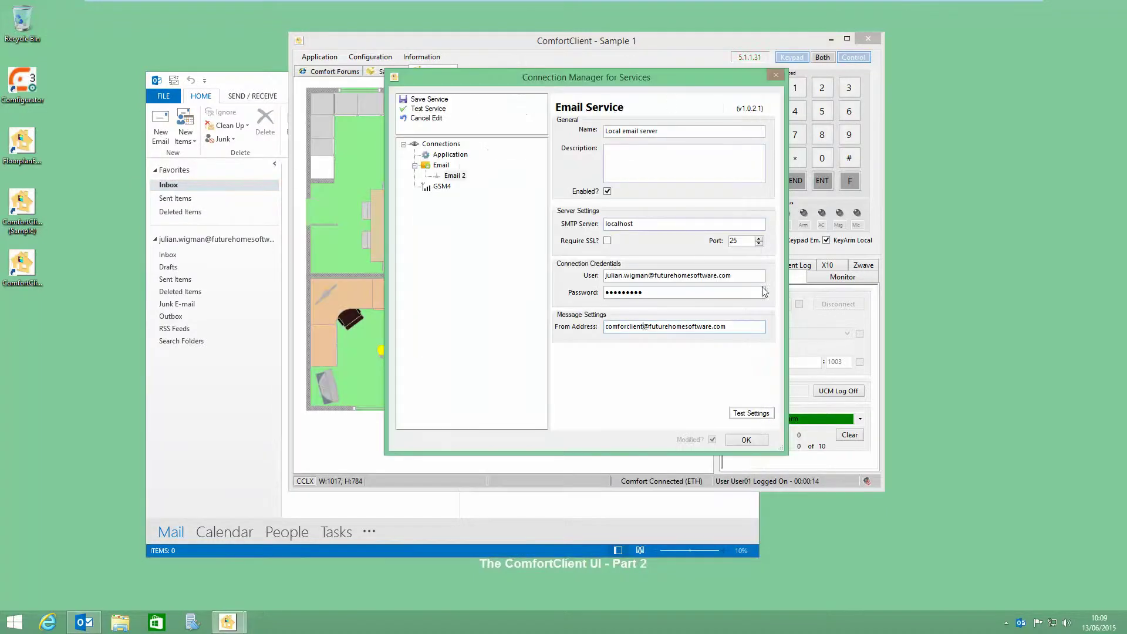
left_click(757, 417)
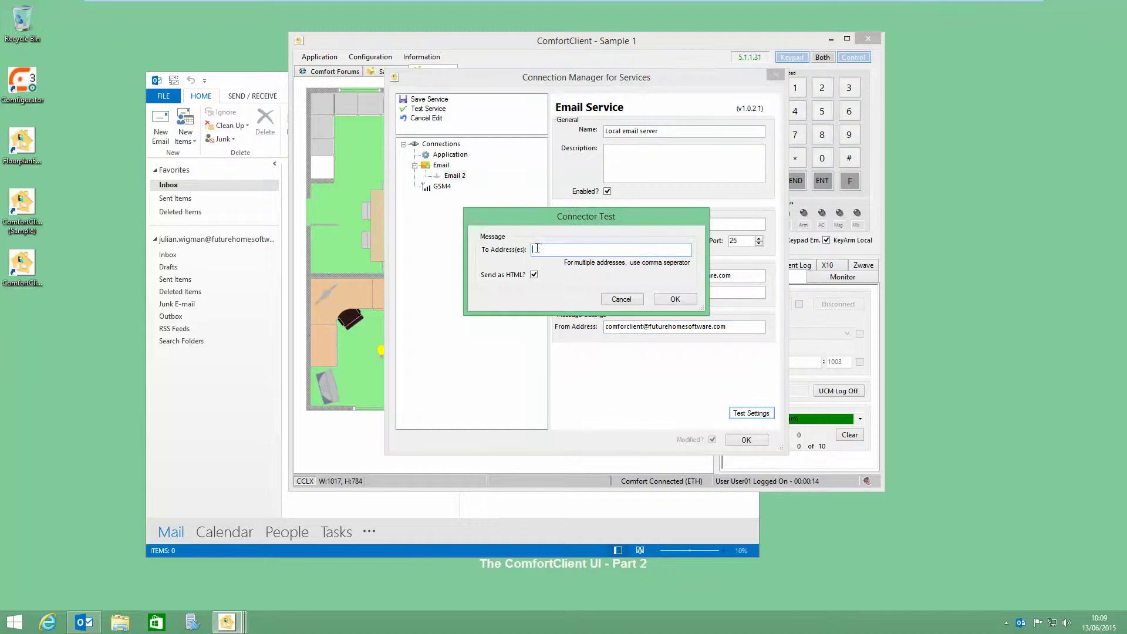
right_click(561, 249)
left_click(584, 298)
left_click(674, 300)
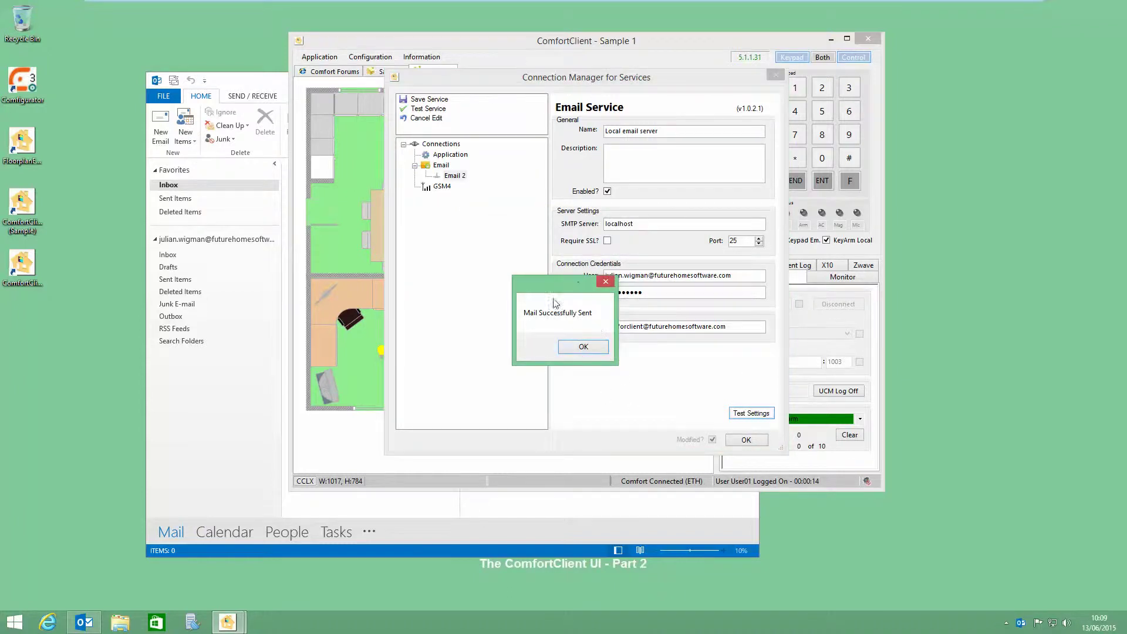
left_click(596, 346)
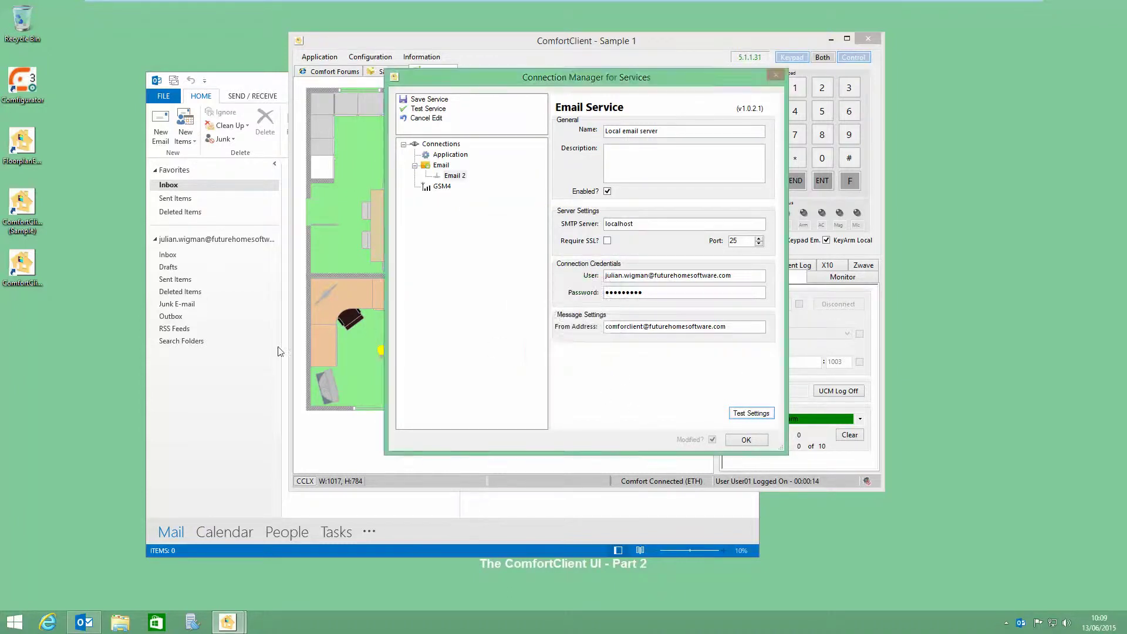
Step: Fetch mail in Outlook, open the ComfortClient Test Message and select its first body line
left_click(244, 357)
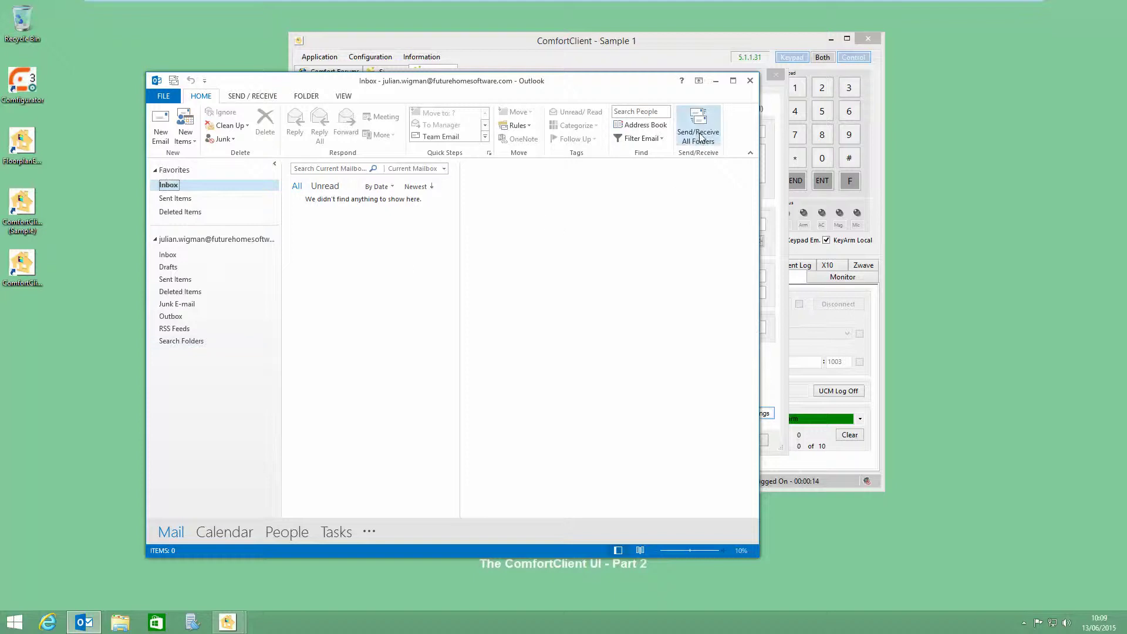
left_click(699, 128)
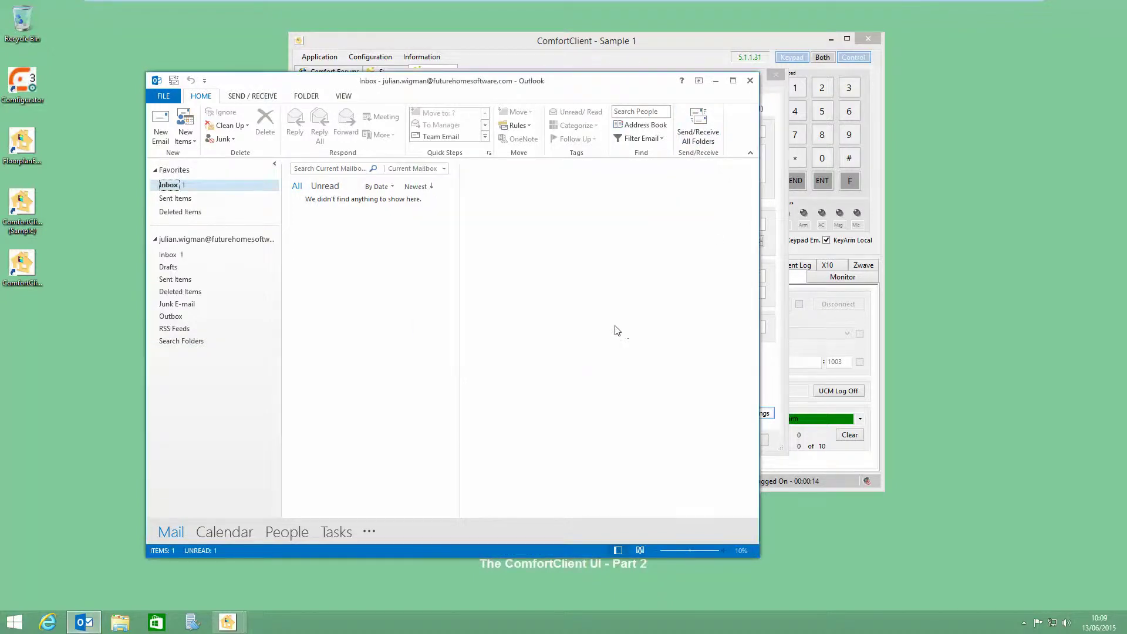
left_click(699, 137)
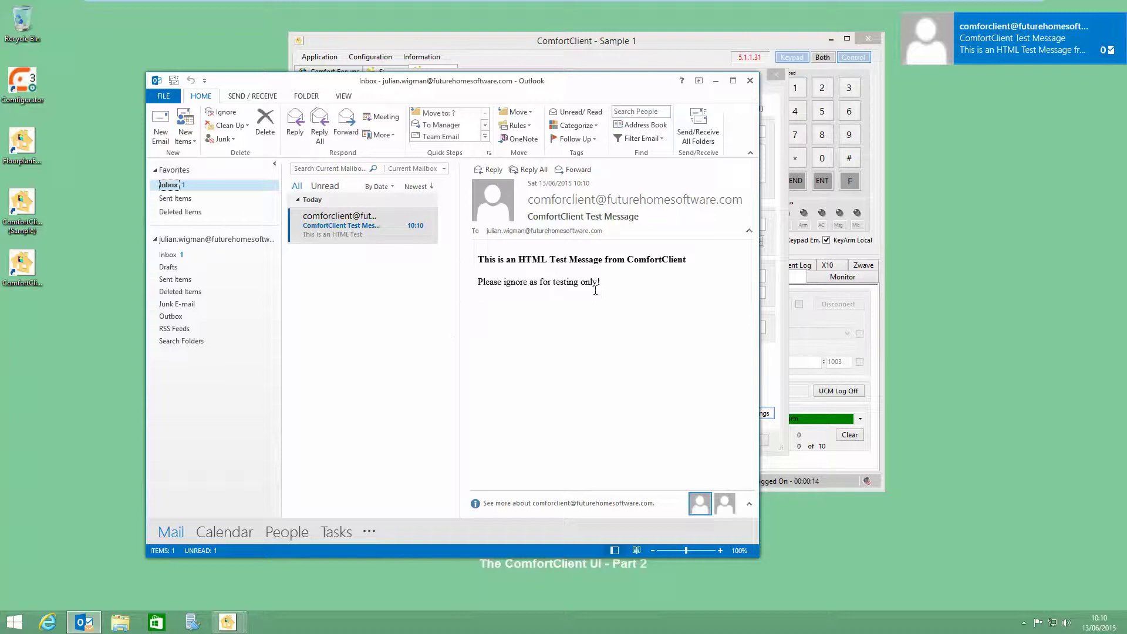
left_click_drag(664, 262, 469, 262)
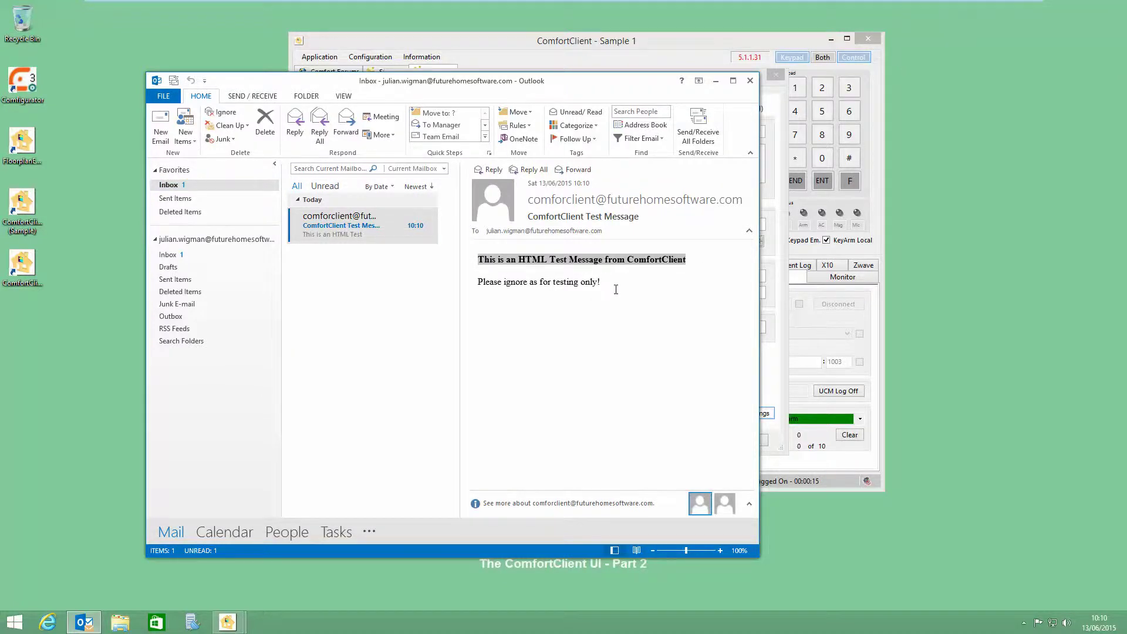
key("alt+Tab")
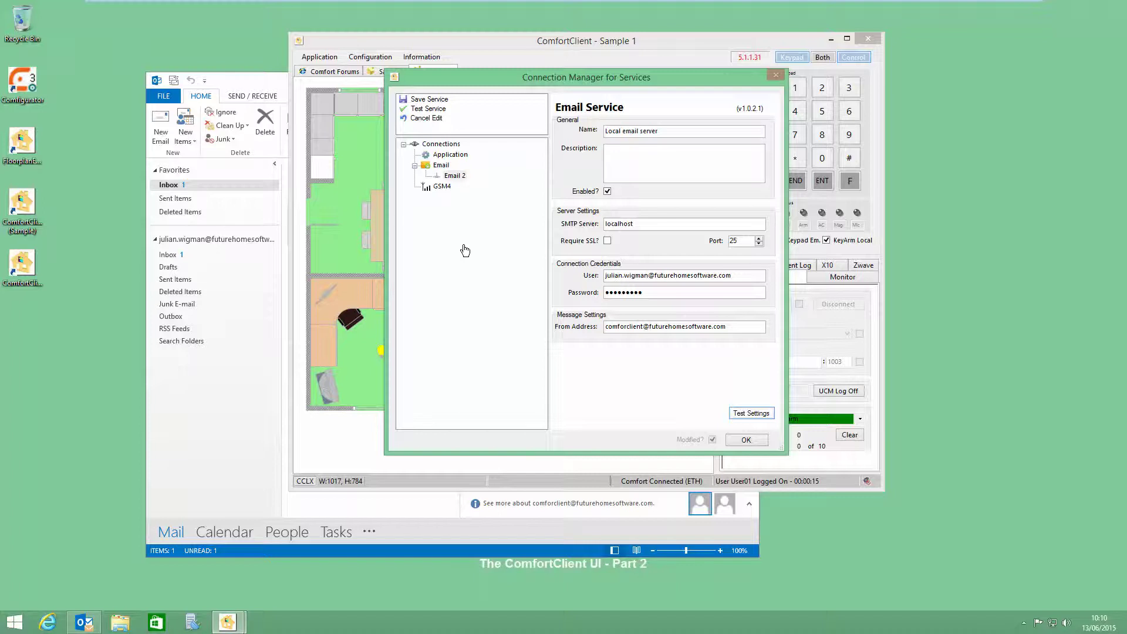
Step: Dismiss the Settings Changed warning and save the Local email server service
left_click(751, 440)
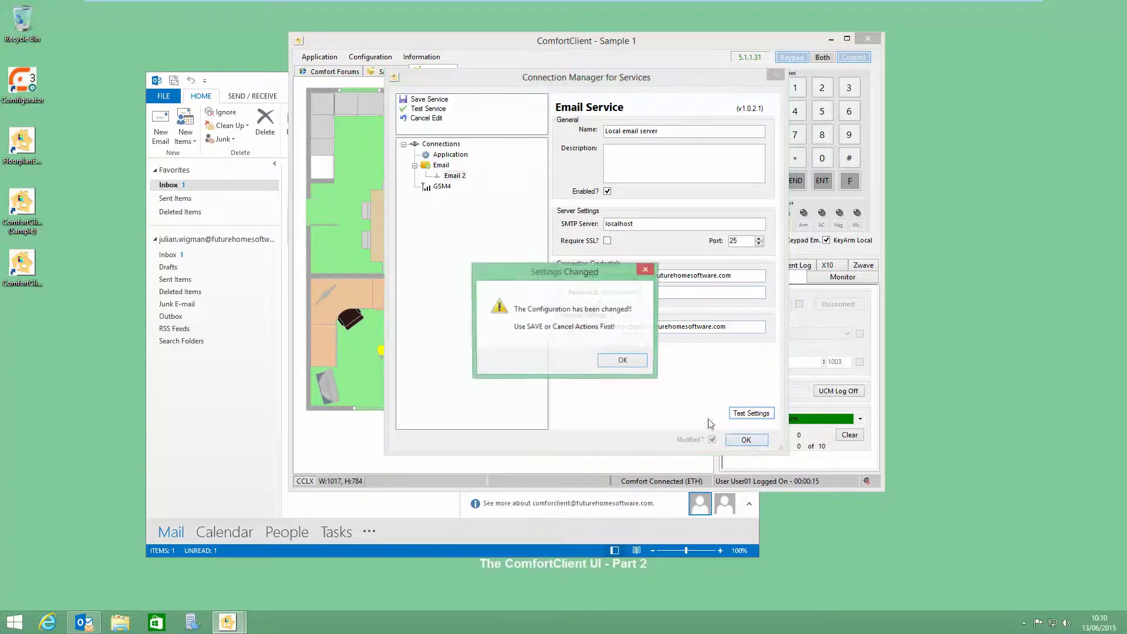
left_click(619, 361)
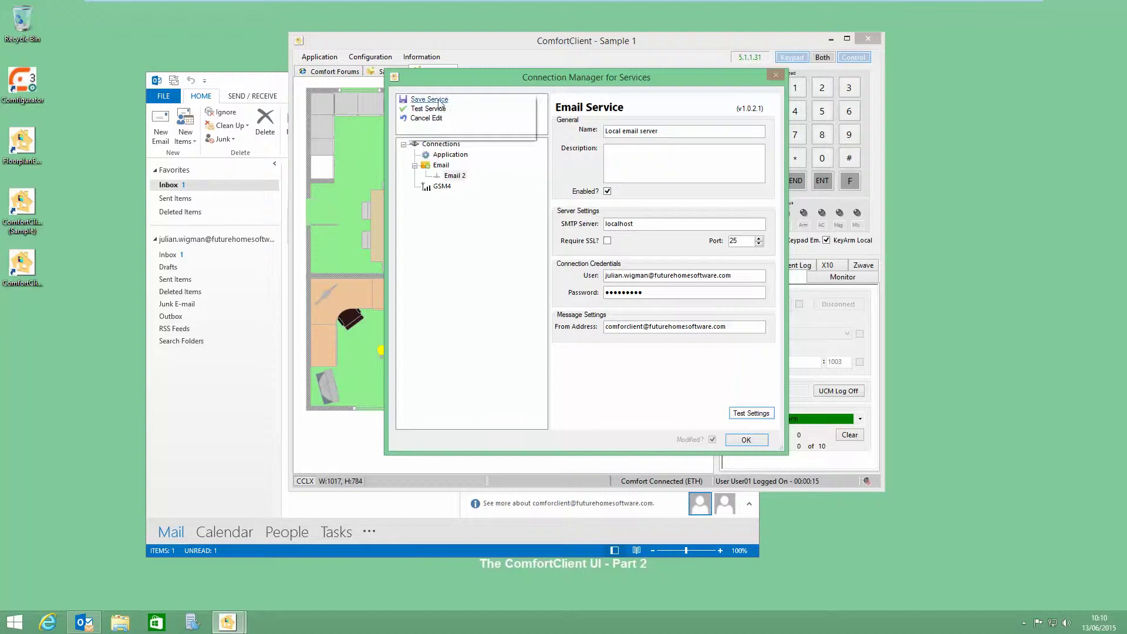
left_click(431, 99)
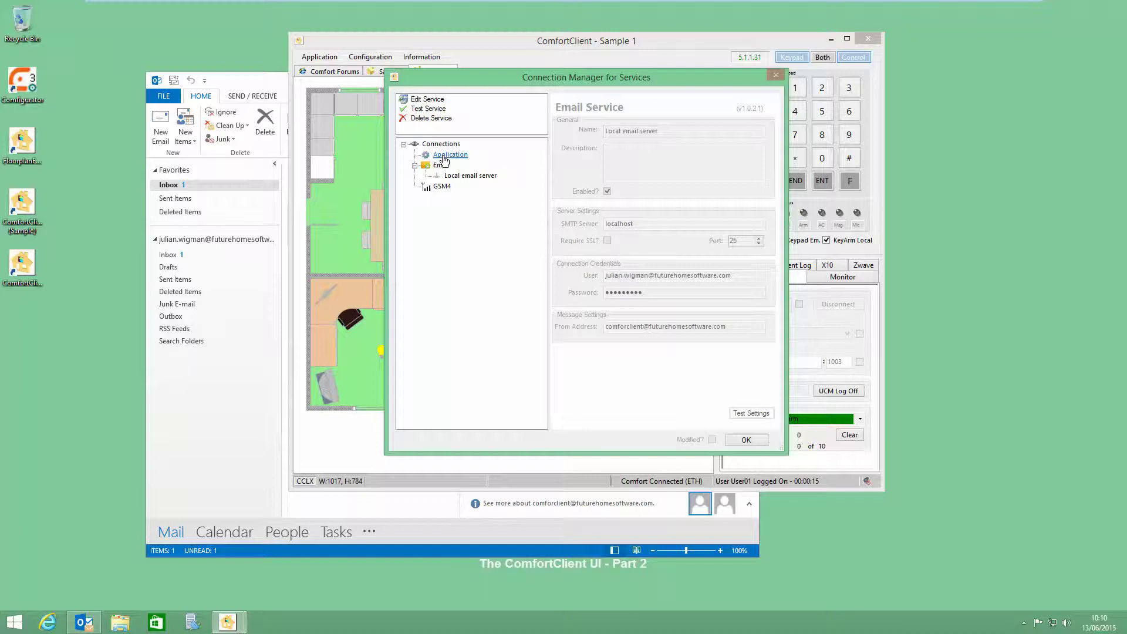
left_click(446, 156)
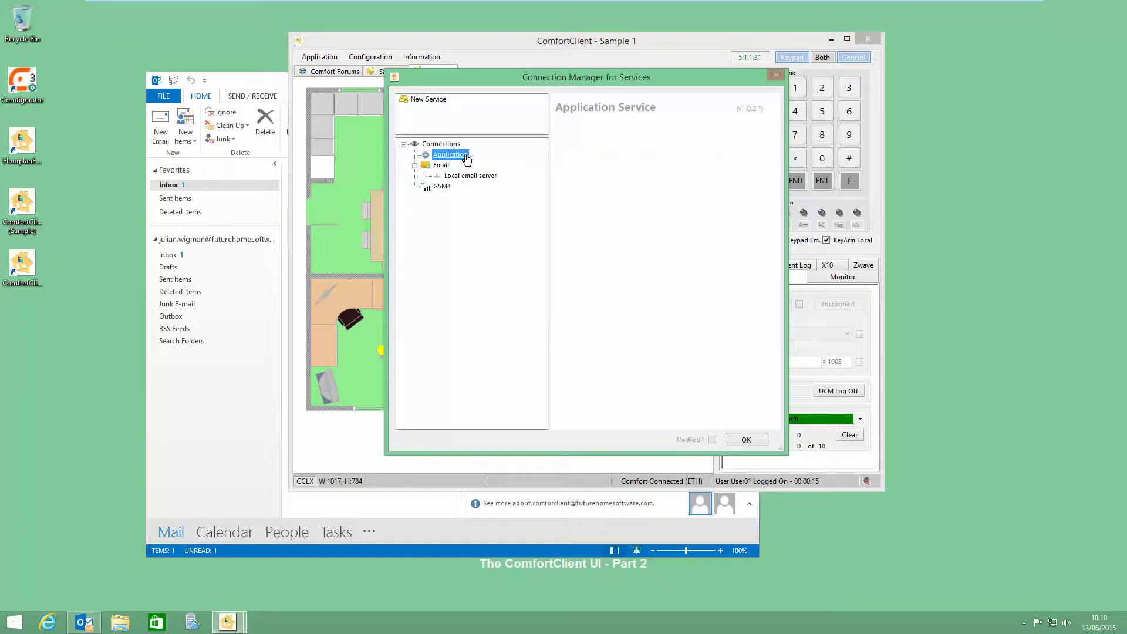
Step: Create an enabled Notepad application service with filename tests.txt and working directory c:\
left_click(420, 99)
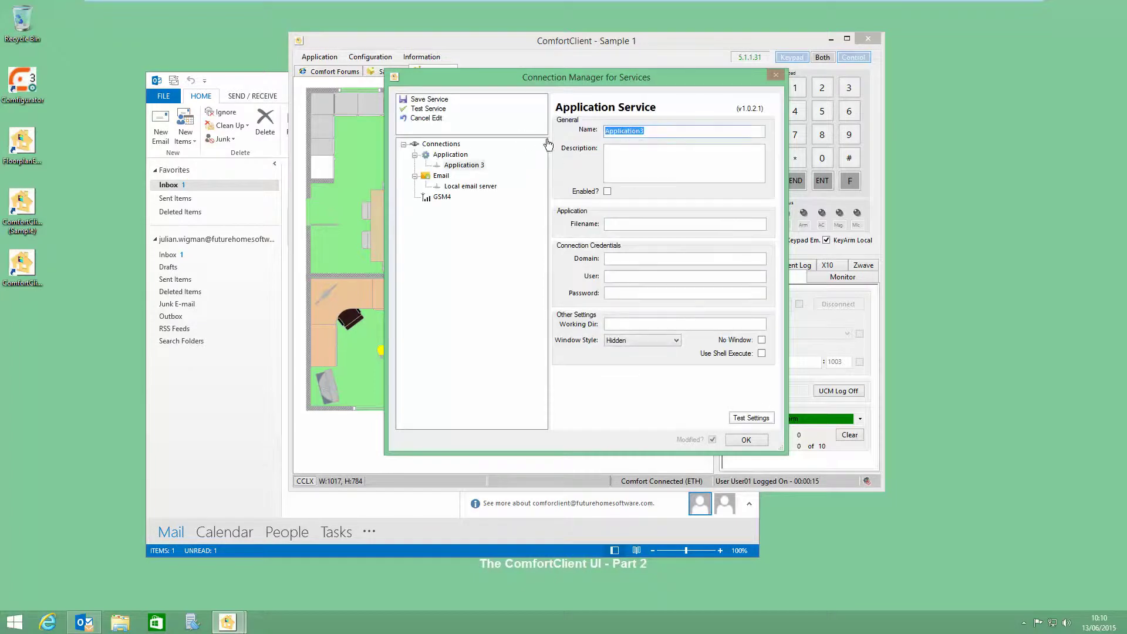
type("Notepad")
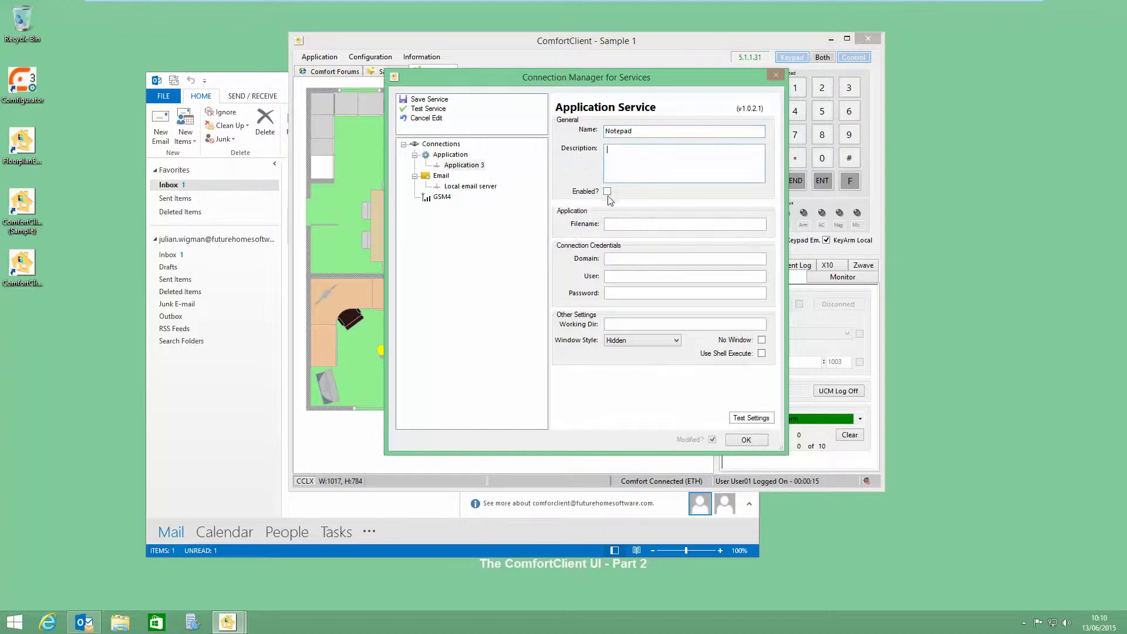
left_click(623, 223)
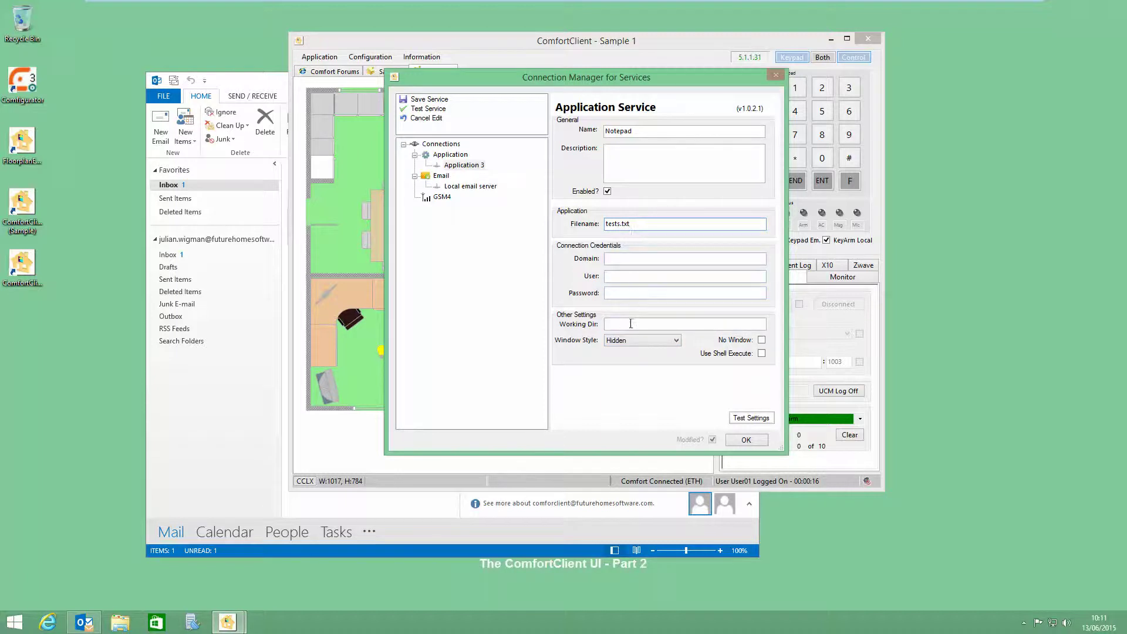
type("c:\\")
Step: Test the Notepad service, dismiss the file-not-found error, and prefix its Name with c:\
left_click(748, 419)
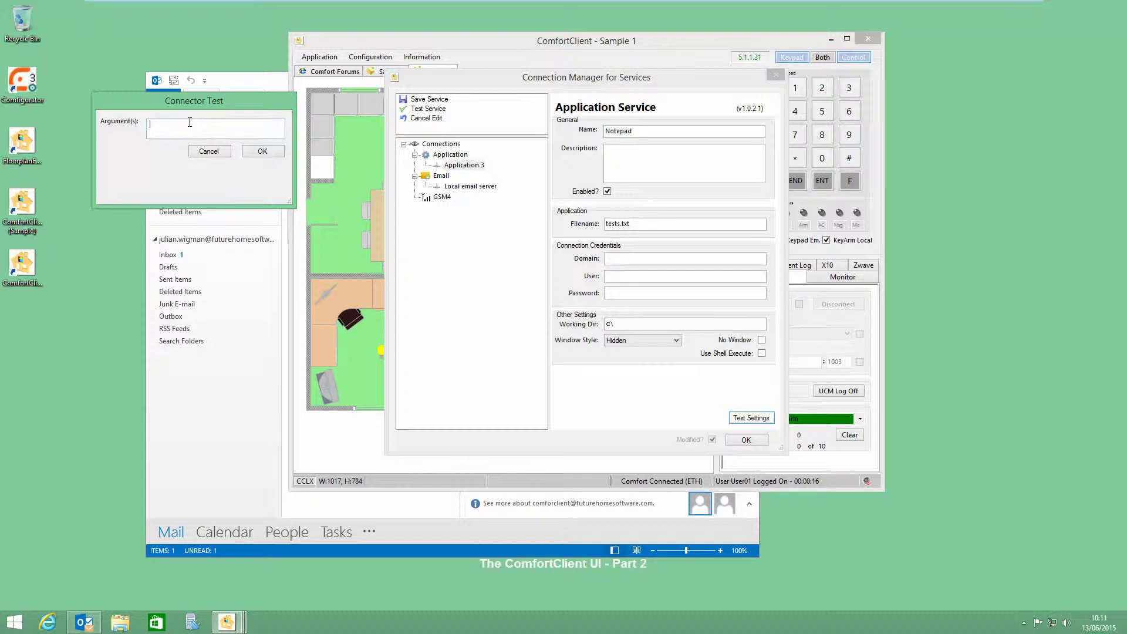
left_click(262, 152)
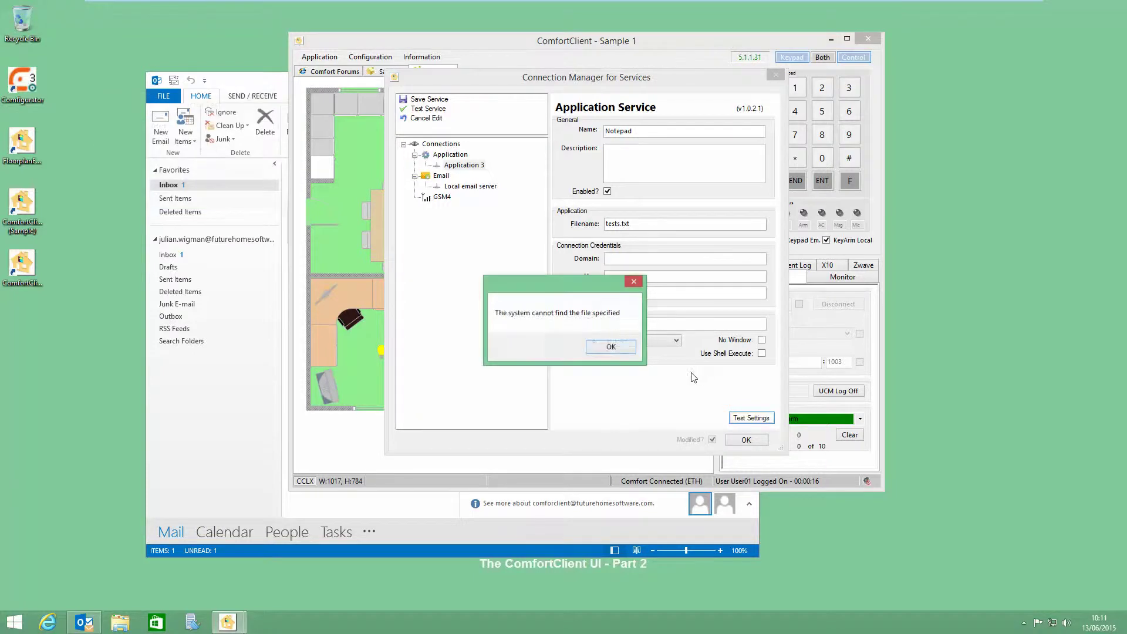
left_click(609, 347)
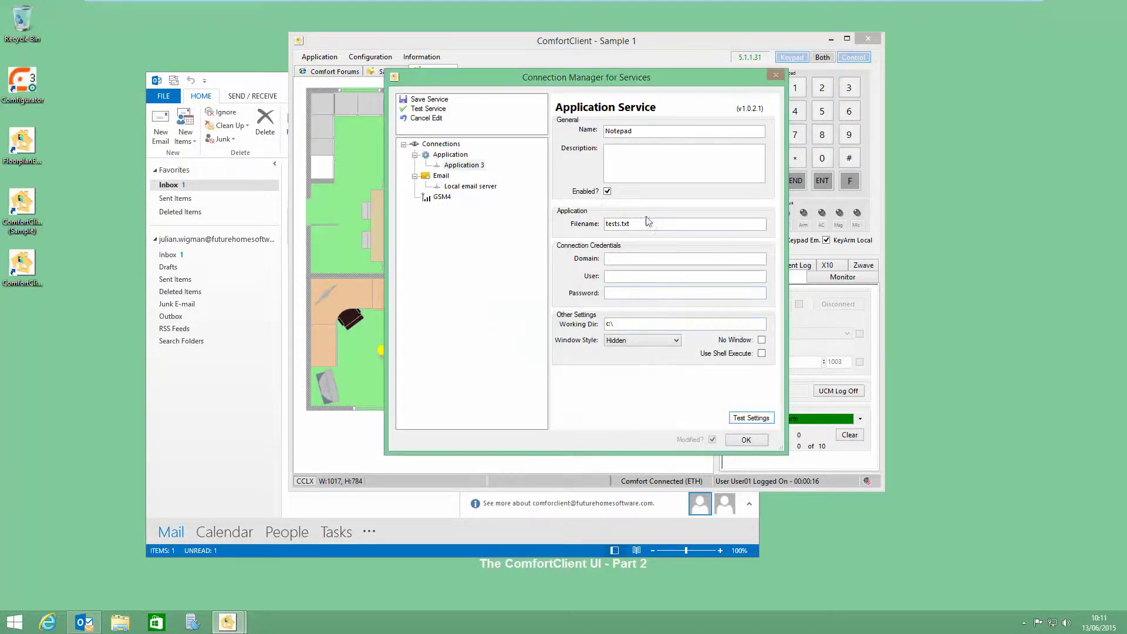
type("c")
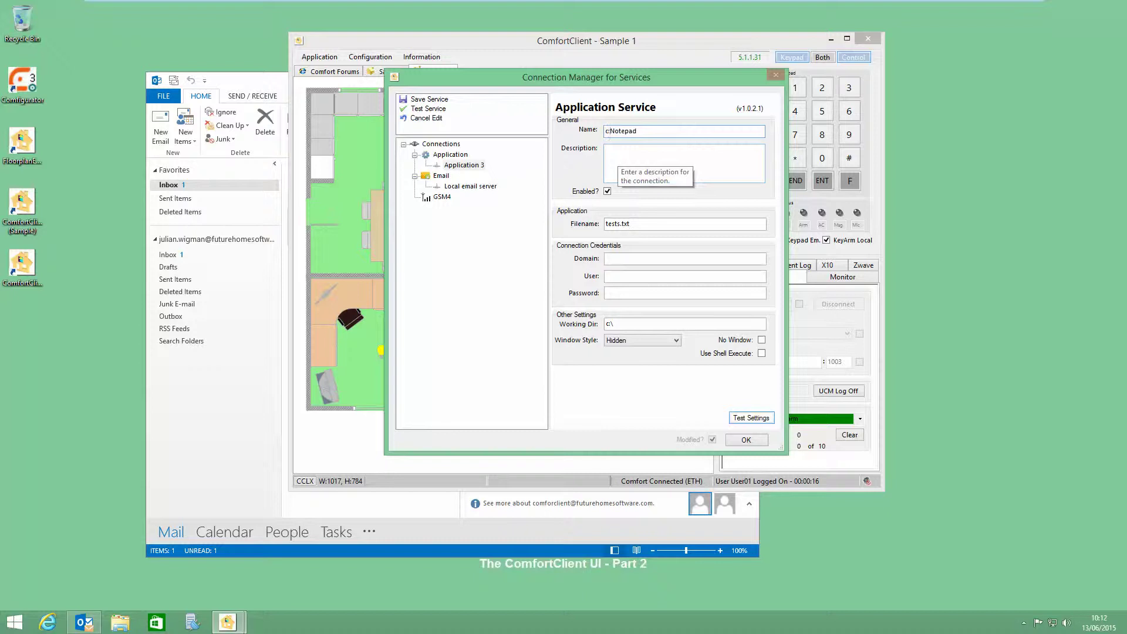
type(":\\")
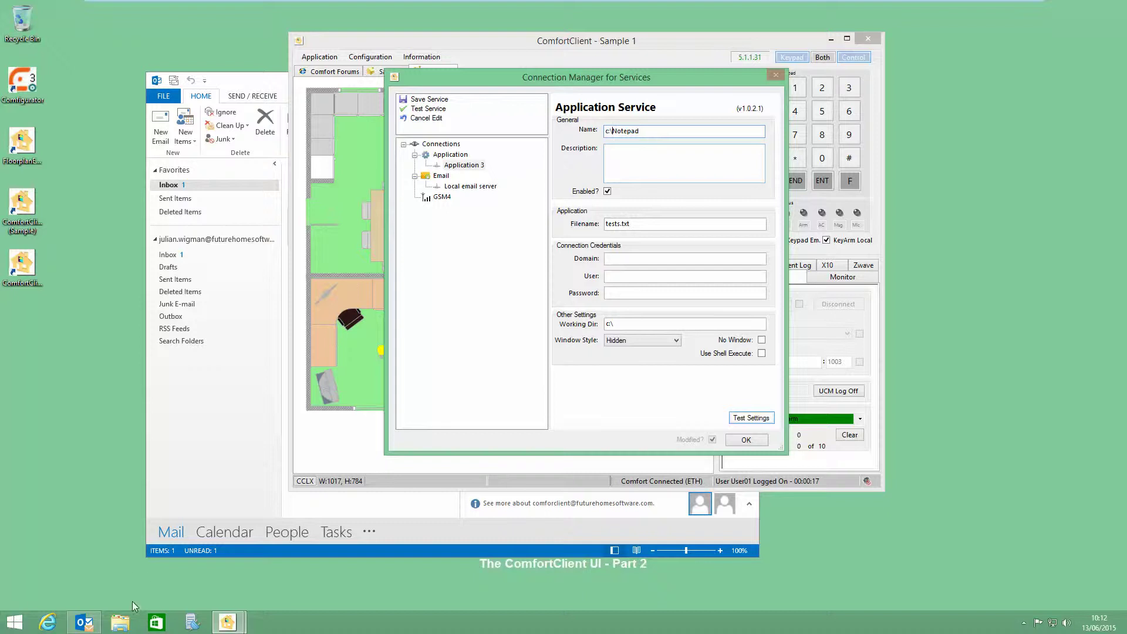
left_click(120, 621)
Step: Browse File Explorer to C:\Windows and search that folder for notepad
left_click(361, 220)
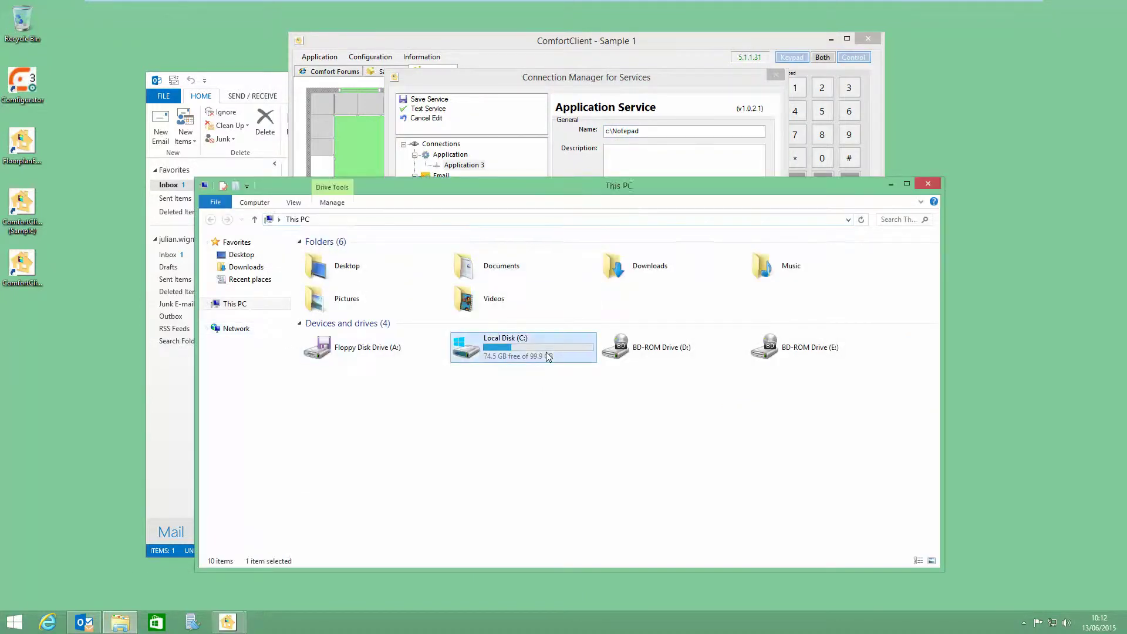
double_click(525, 346)
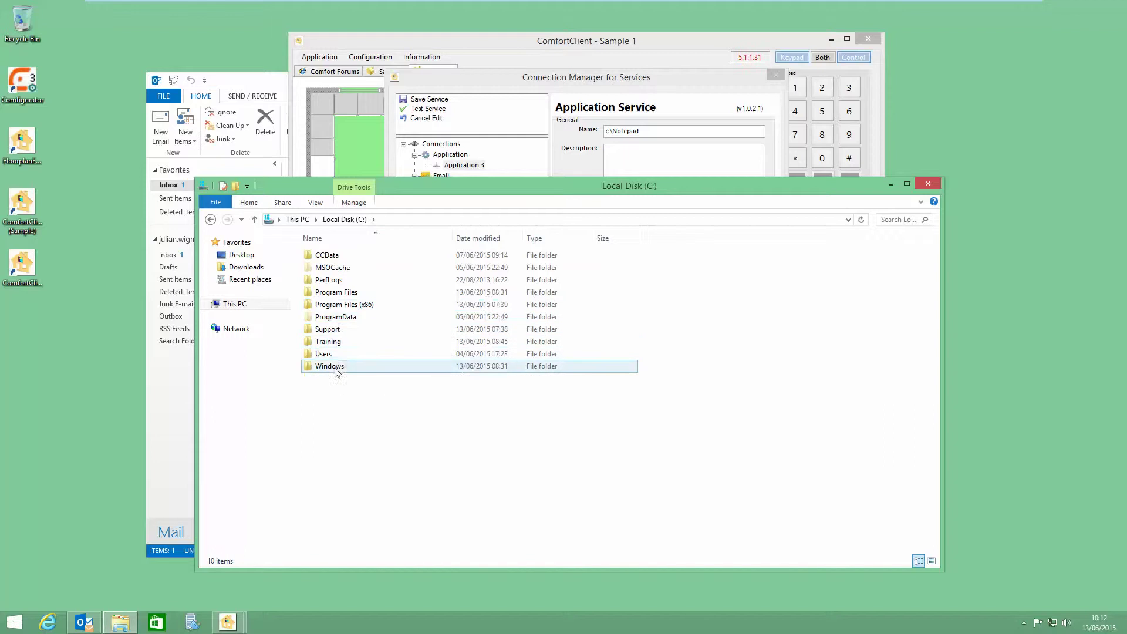
double_click(352, 366)
scroll(421, 463, "down", 5)
scroll(421, 463, "down", 15)
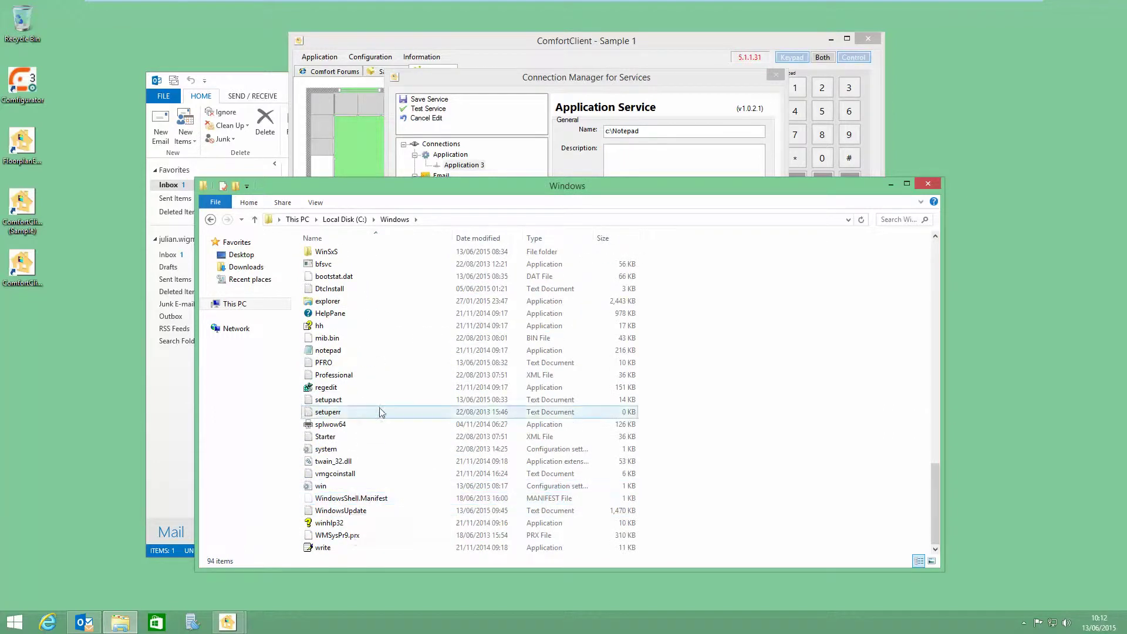
scroll(360, 509, "up", 5)
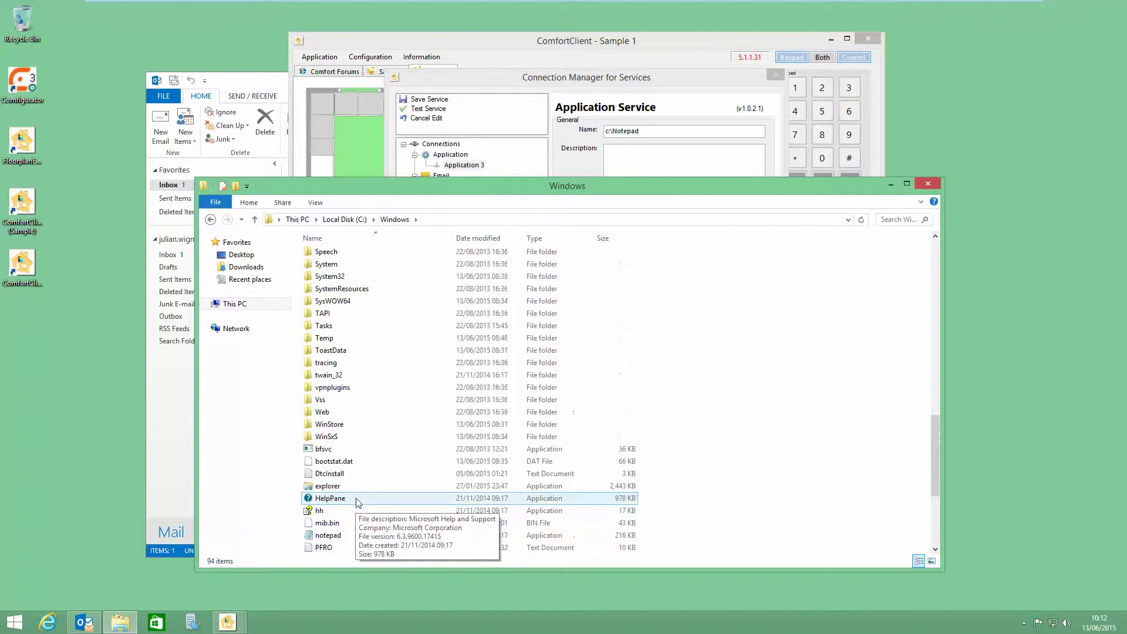
scroll(368, 484, "up", 3)
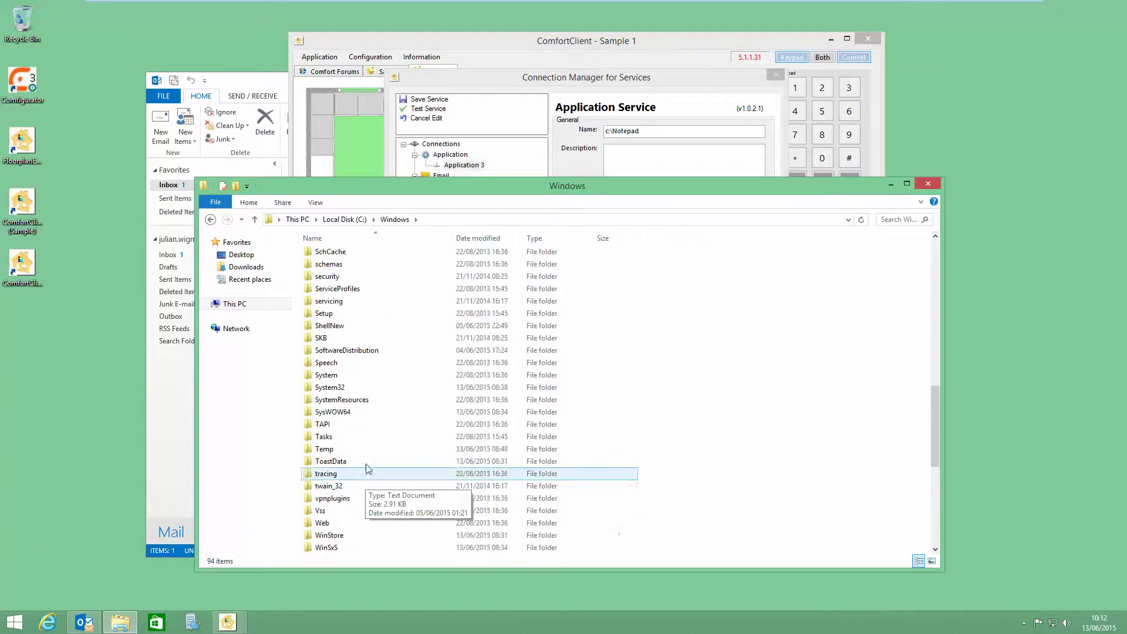
left_click(896, 220)
type("notepad")
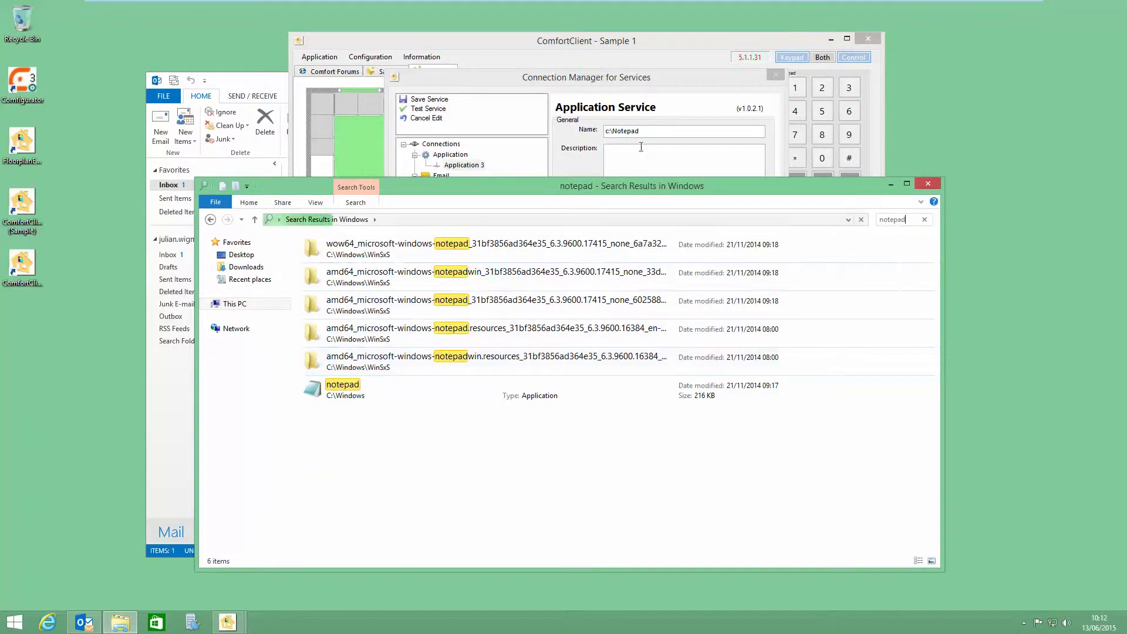
left_click(614, 133)
Step: Change the Name to c:\windows\Notepad.exe and test it twice; both tests report file not found
type("windoes")
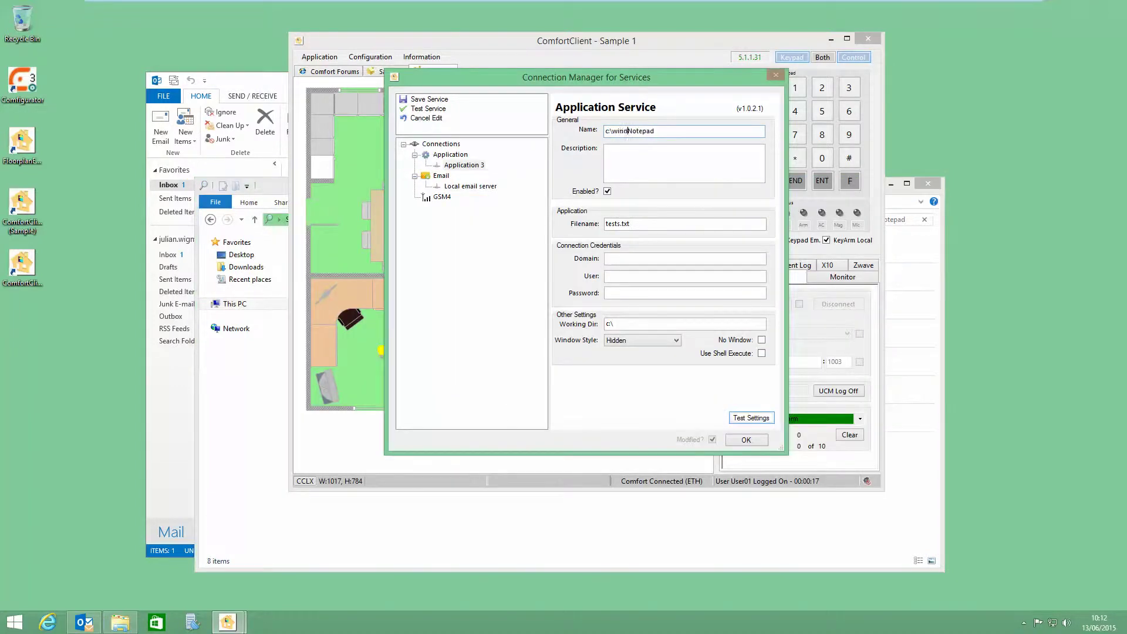
key("BackSpace")
key("BackSpace")
type("ws\\")
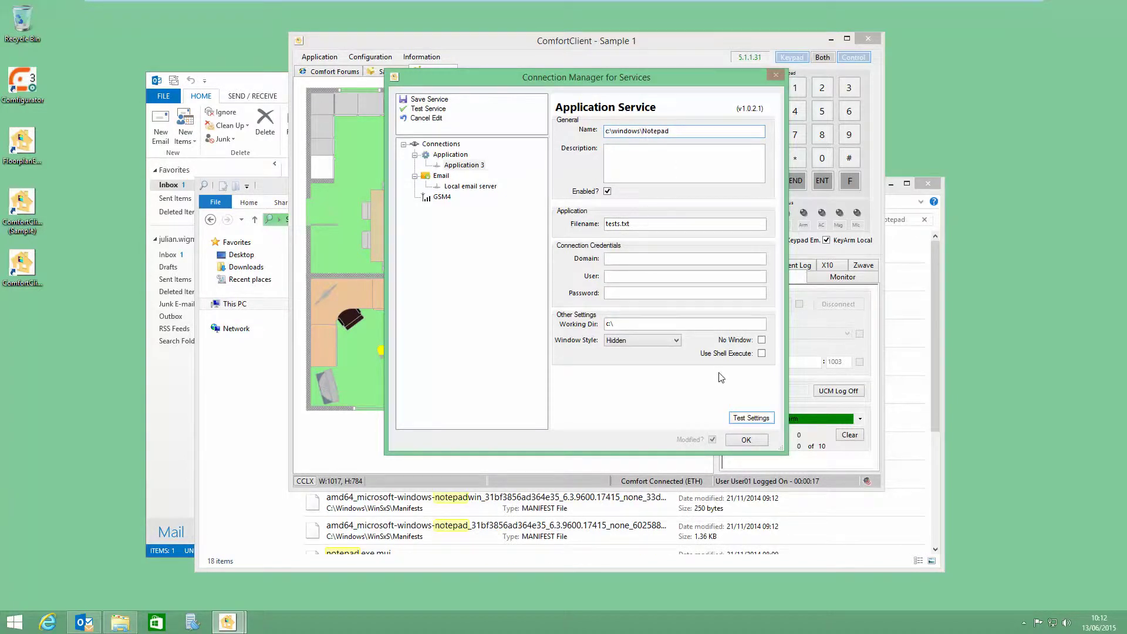
left_click(757, 423)
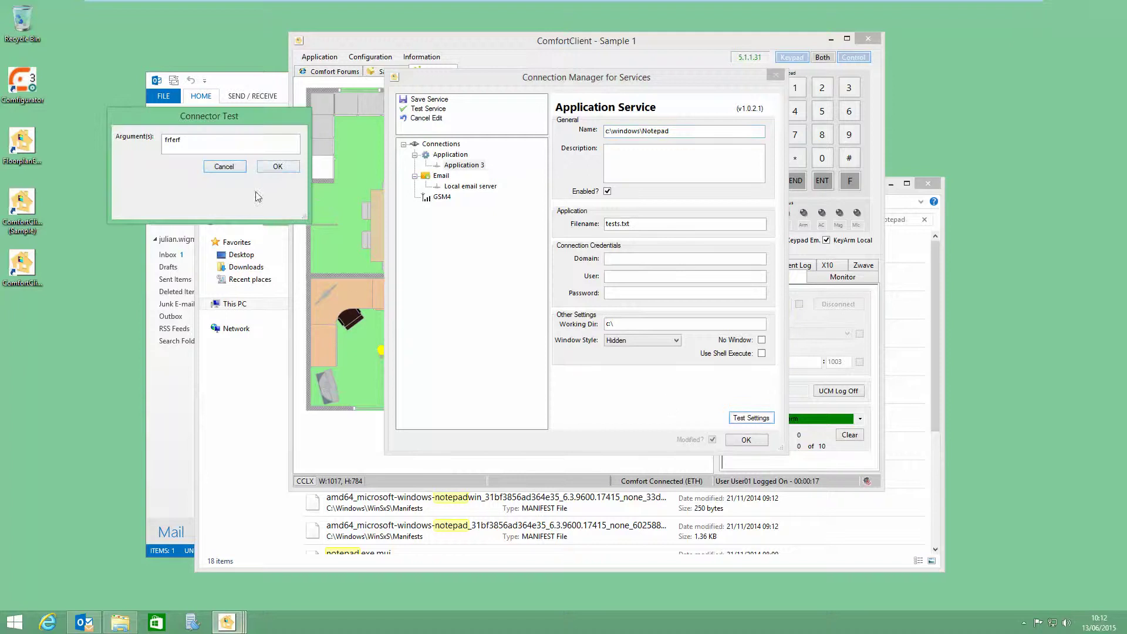
left_click(263, 167)
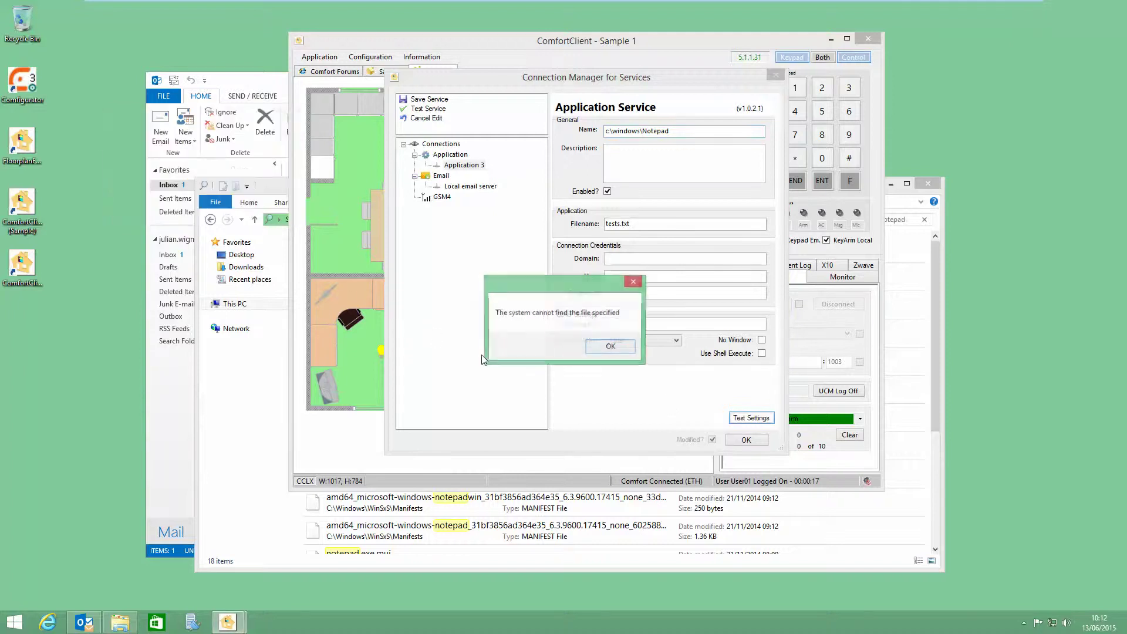
left_click(607, 350)
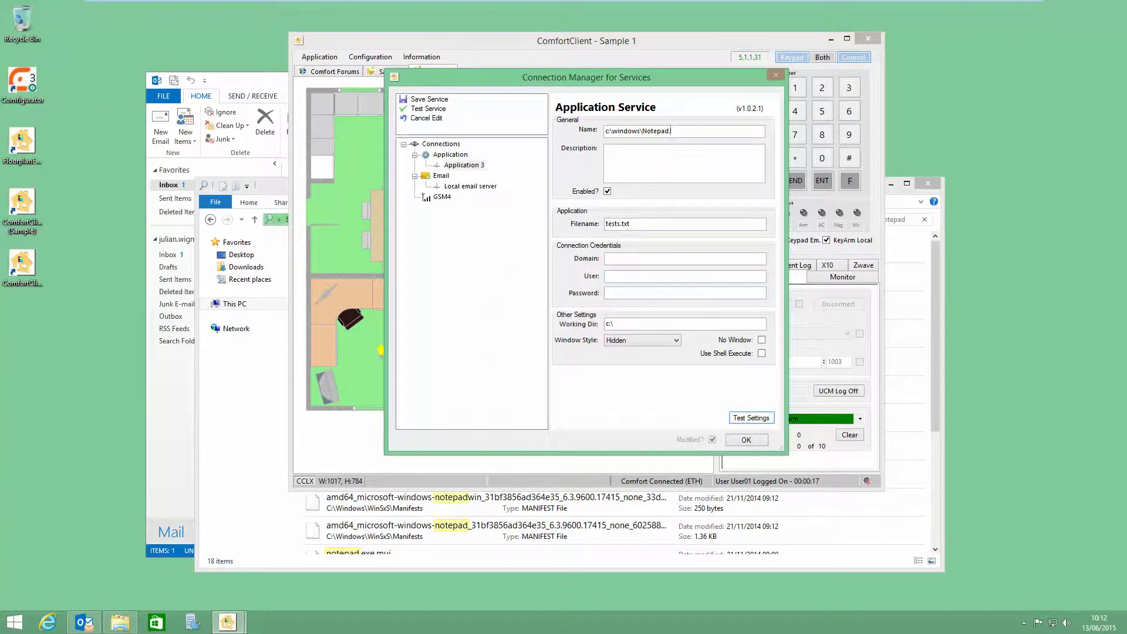
left_click(750, 417)
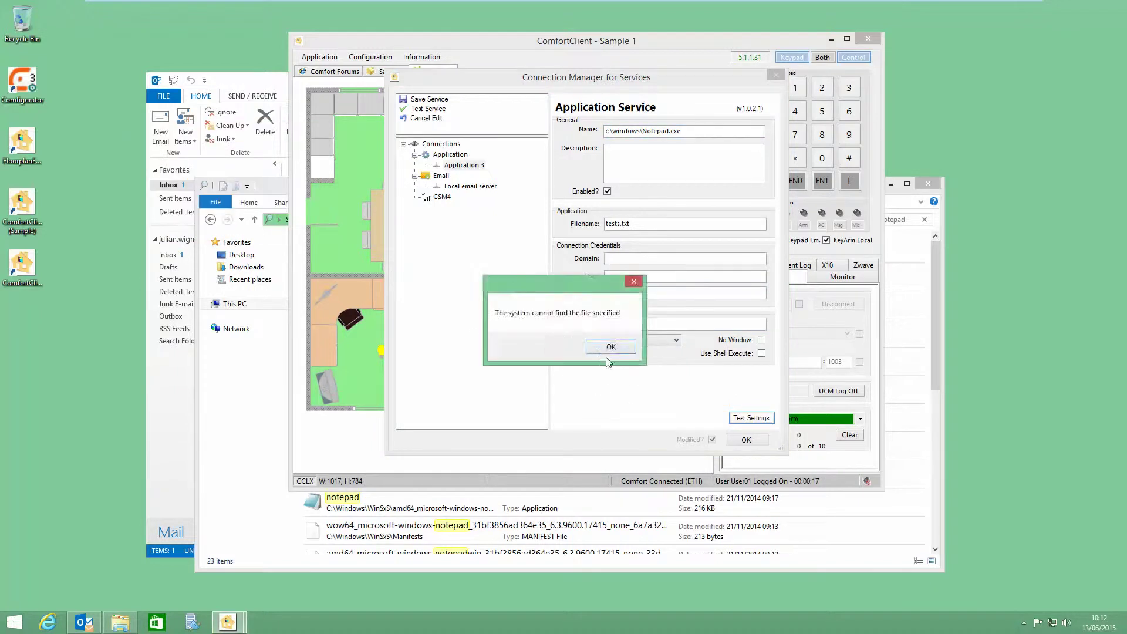
left_click(604, 349)
Step: Paste the copied Name path into Explorer's address bar to launch Notepad, then close Notepad
left_click_drag(692, 128, 578, 134)
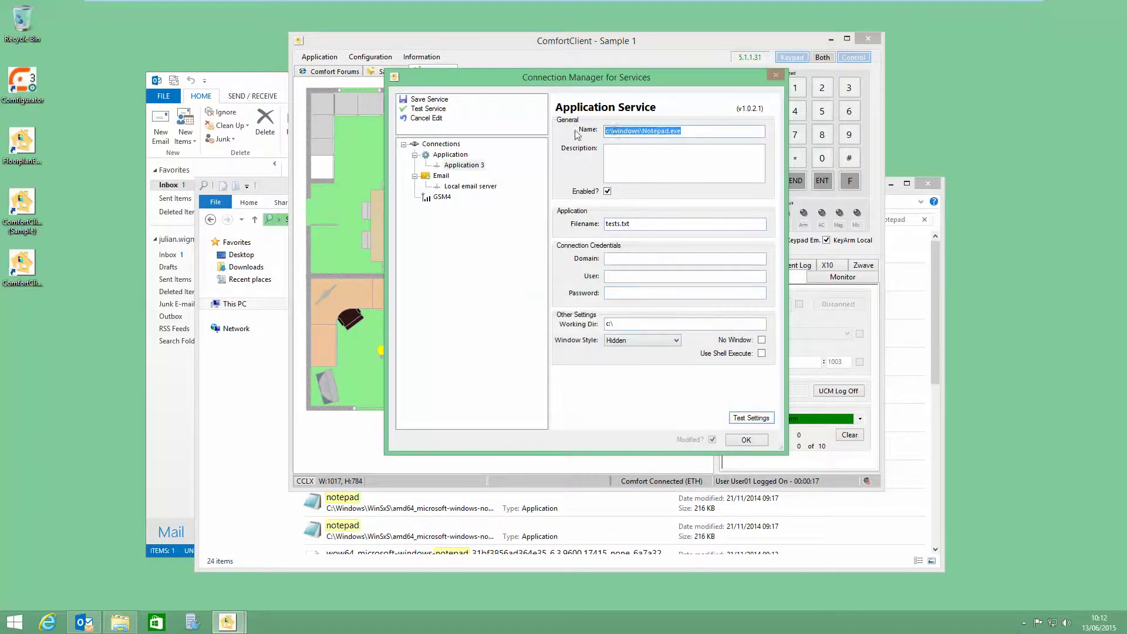
right_click(614, 130)
left_click(639, 169)
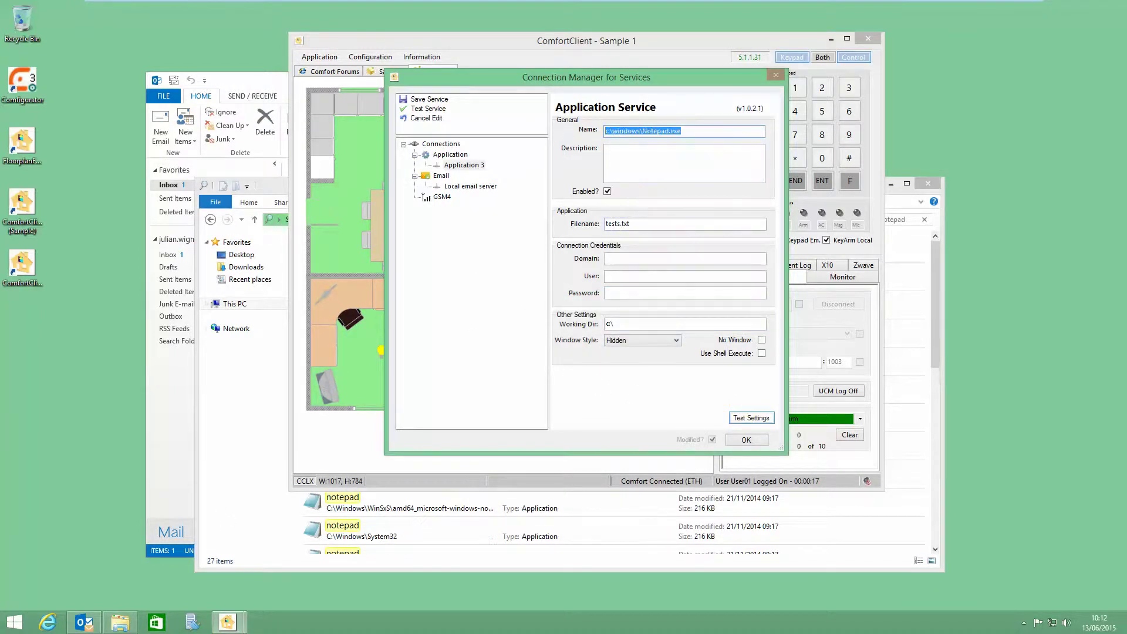
left_click(120, 622)
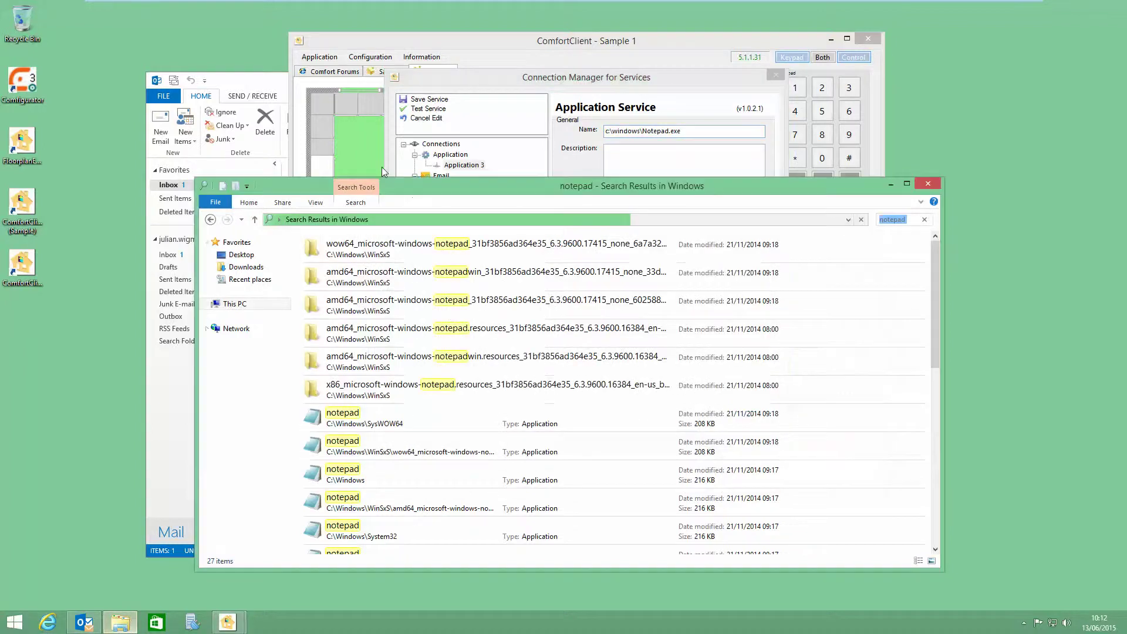
left_click(378, 220)
right_click(378, 220)
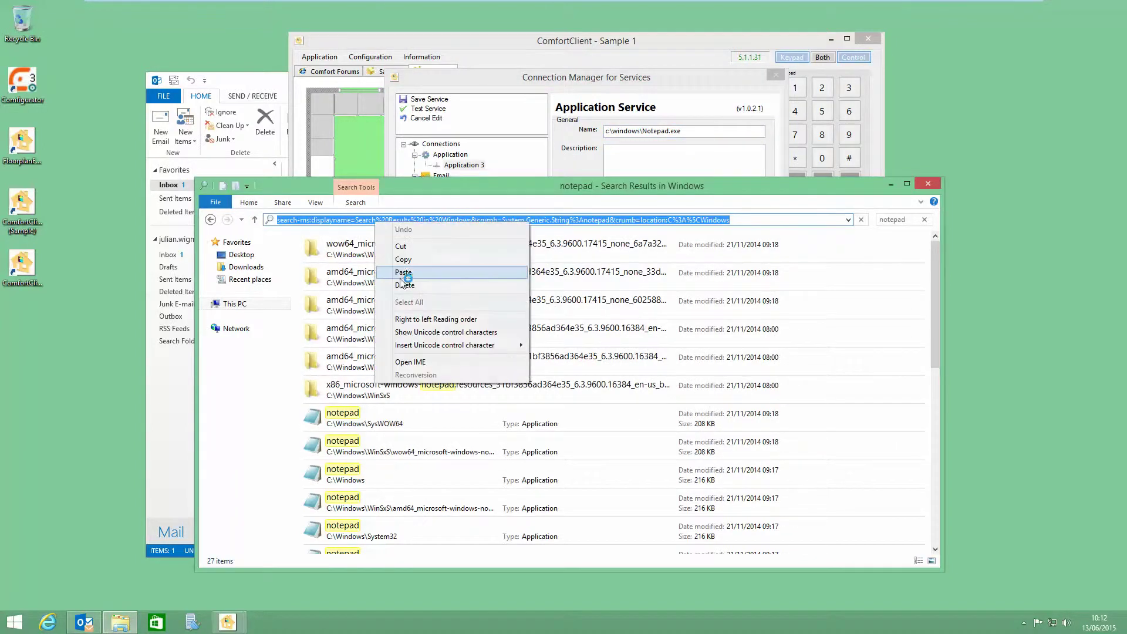
left_click(403, 273)
key("Return")
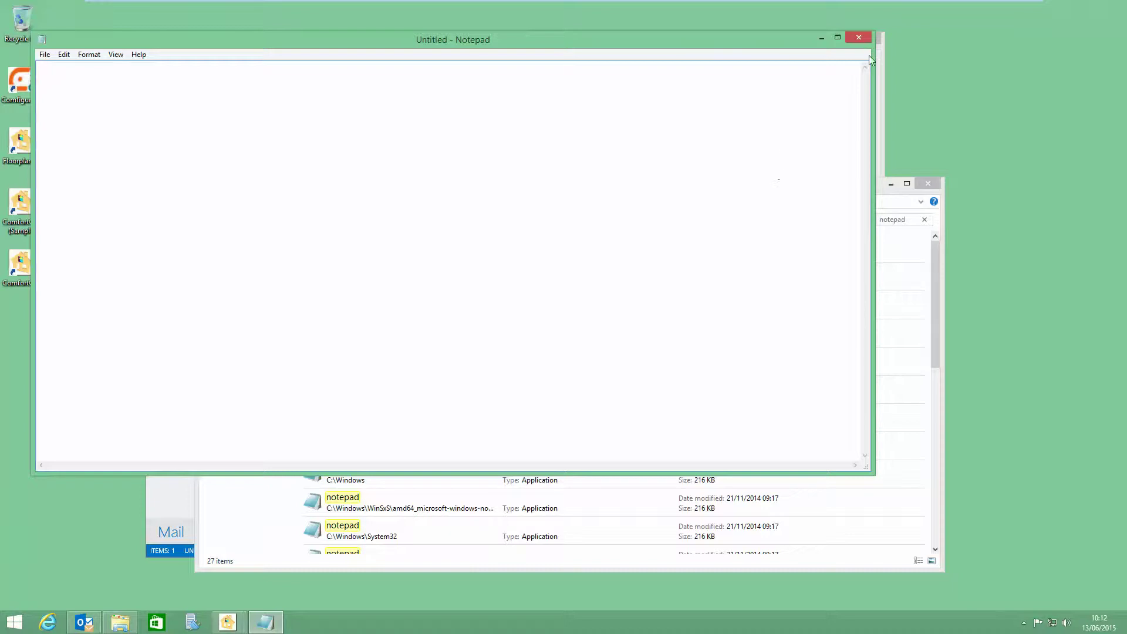
left_click(858, 38)
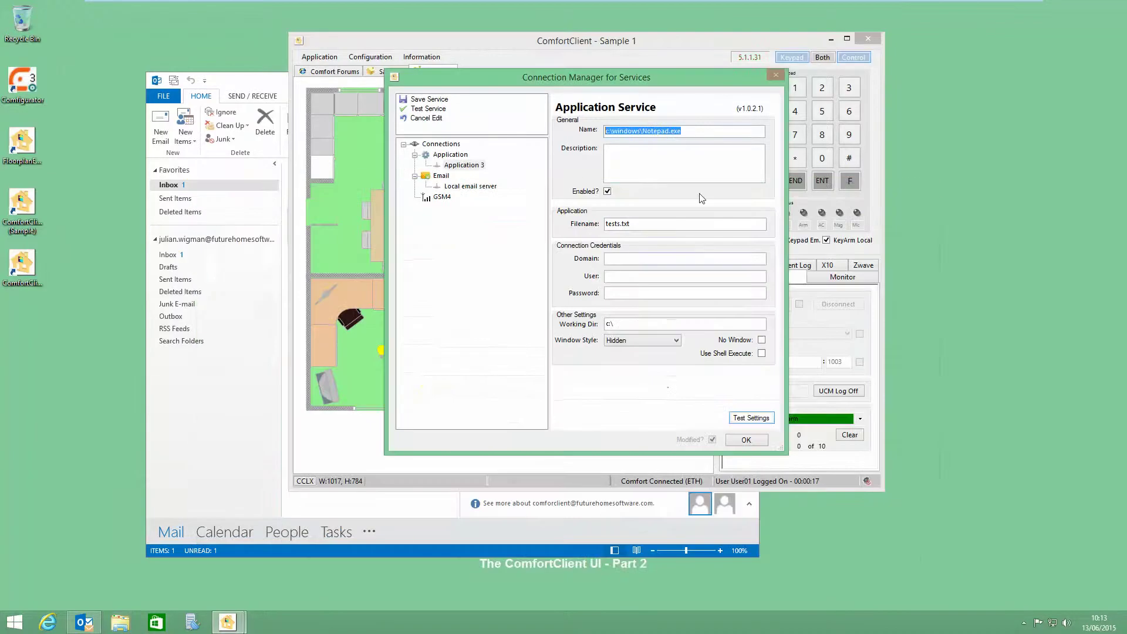
Step: Clear the Filename field and run connector tests, dismissing the resulting missing-file errors
left_click(647, 132)
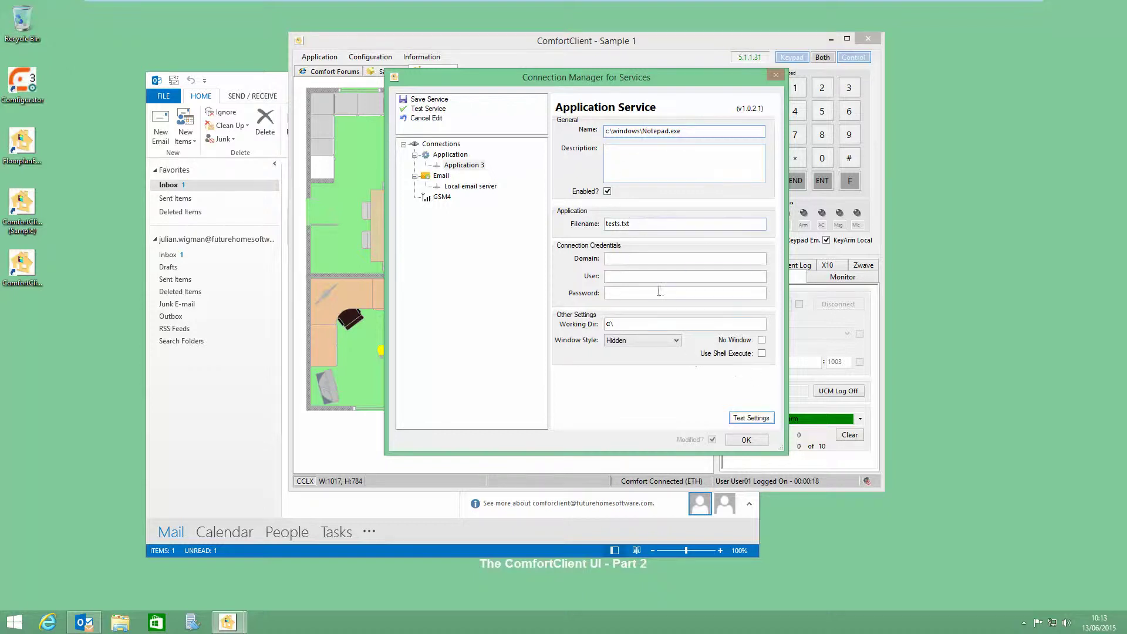
double_click(642, 226)
key("BackSpace")
left_click(746, 439)
left_click(186, 75)
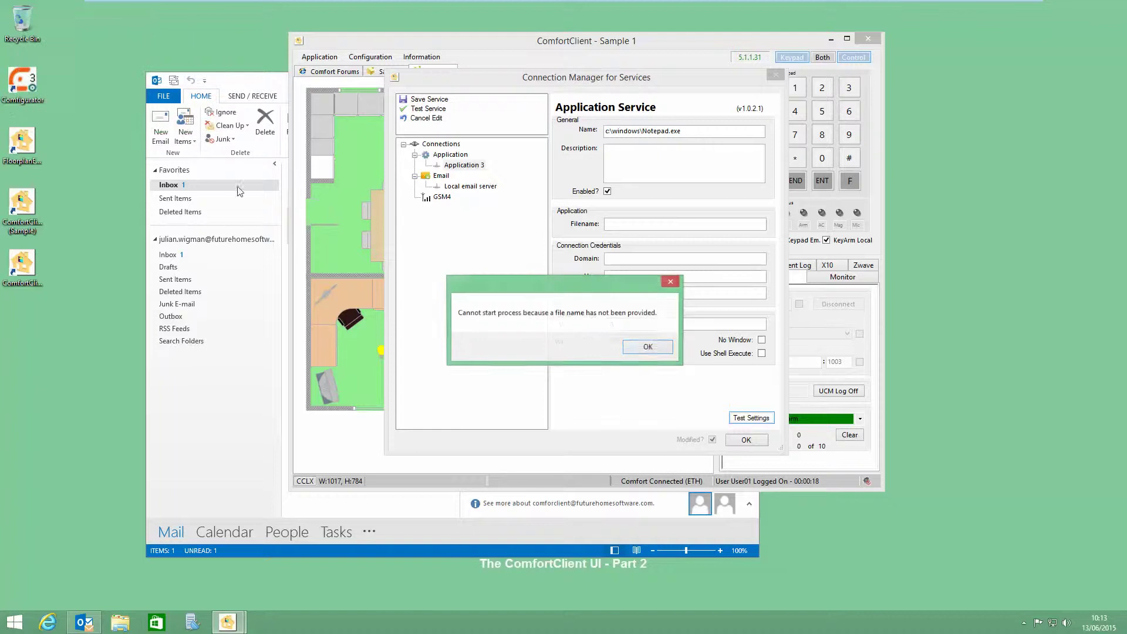
left_click(646, 346)
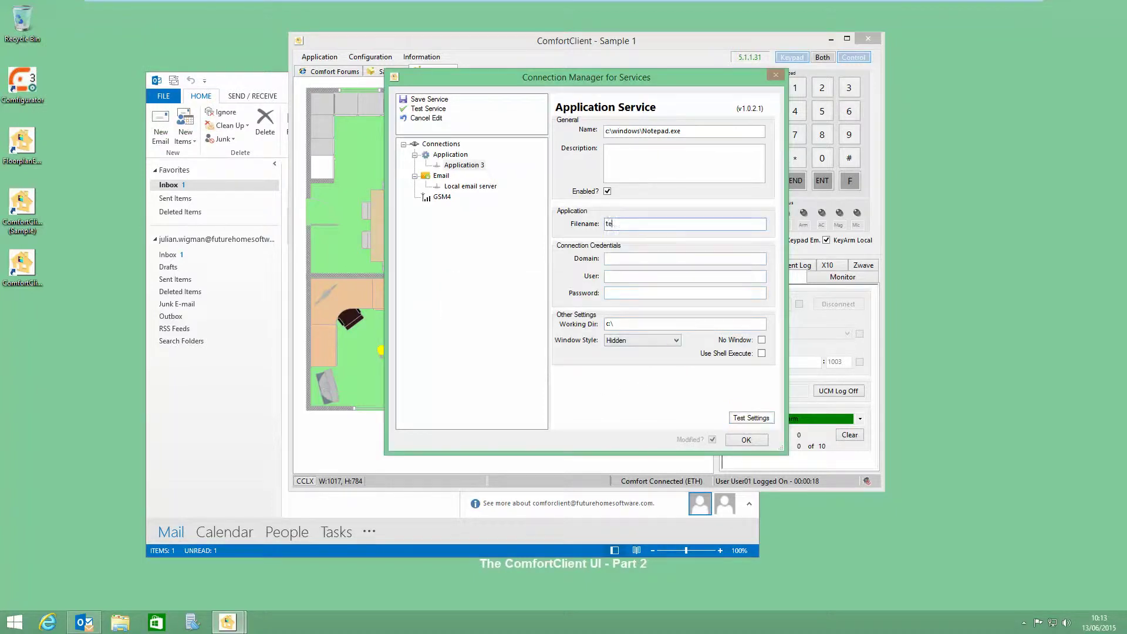
left_click(751, 418)
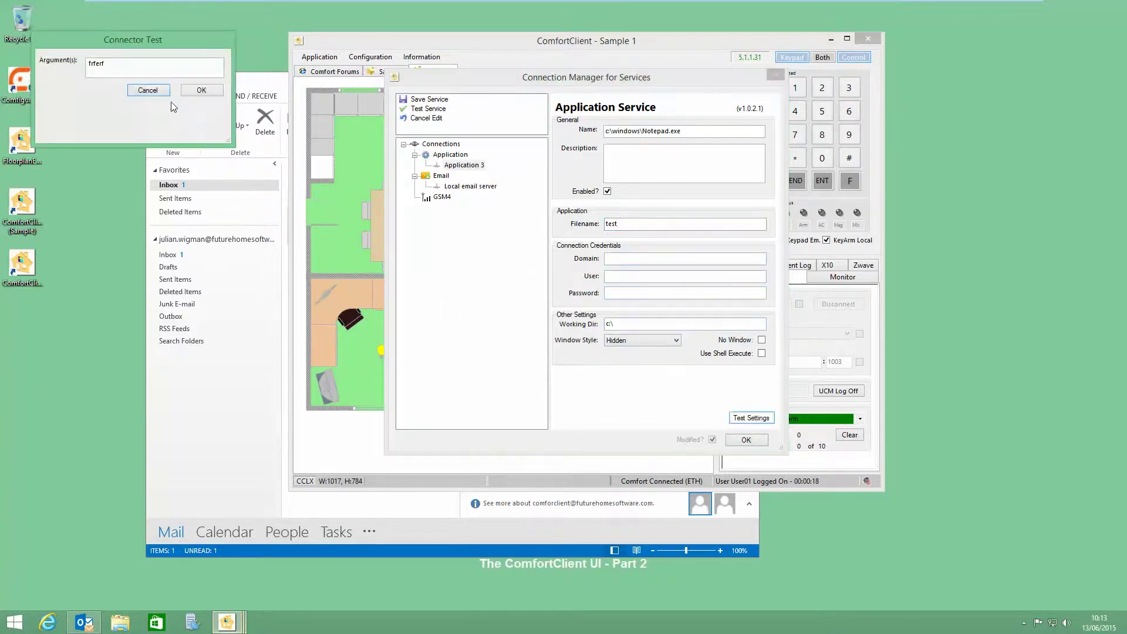
left_click(205, 93)
left_click(594, 349)
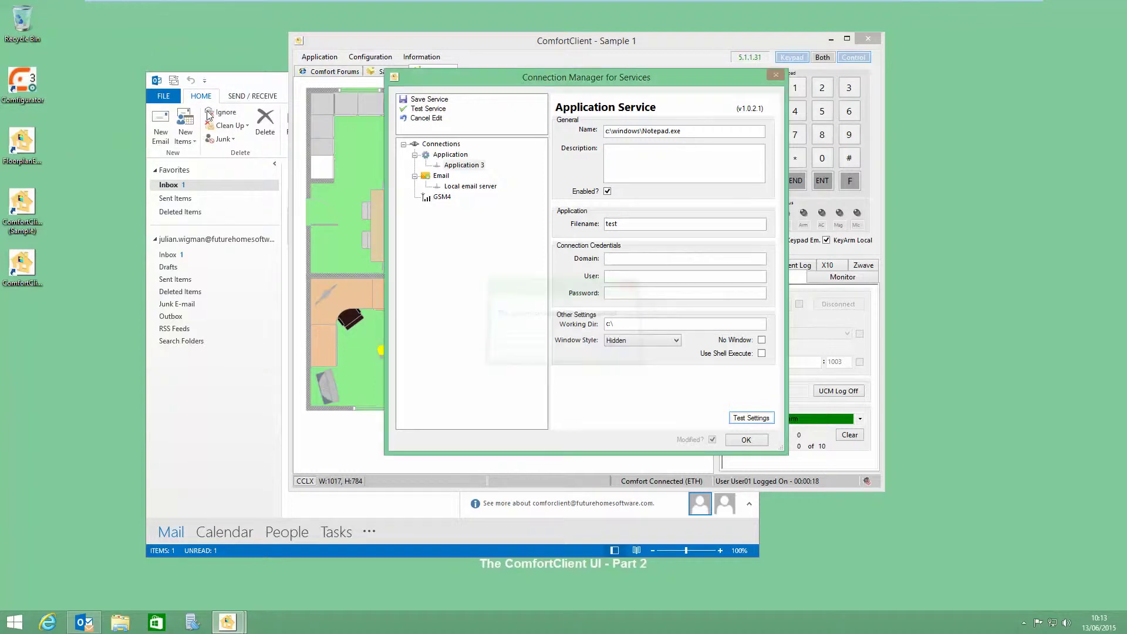
Step: Remove the frferf test argument, set filename to test.txt, and retest; the file still isn't found
left_click(751, 418)
left_click_drag(120, 82, 62, 83)
key("BackSpace")
left_click(216, 105)
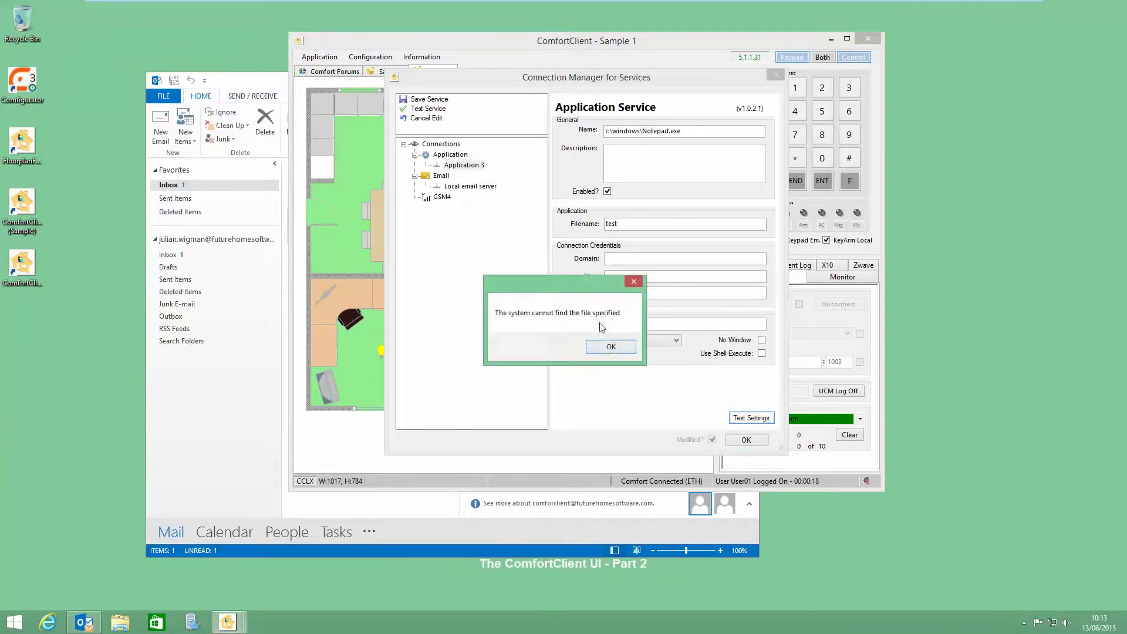
left_click(611, 347)
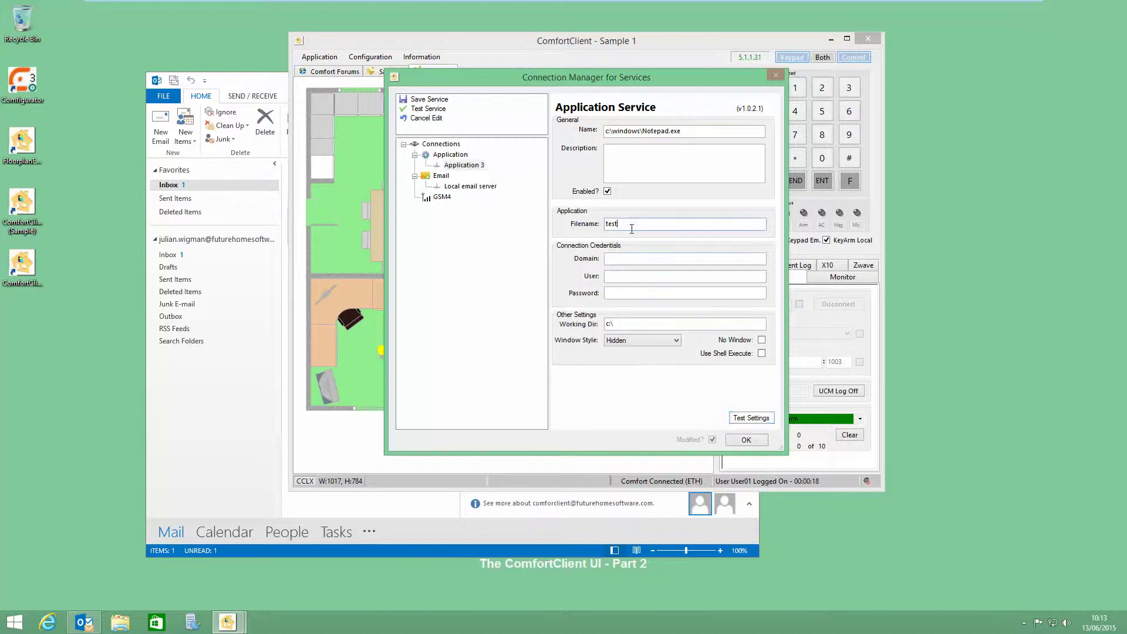
type(".txt")
left_click(750, 418)
left_click(232, 120)
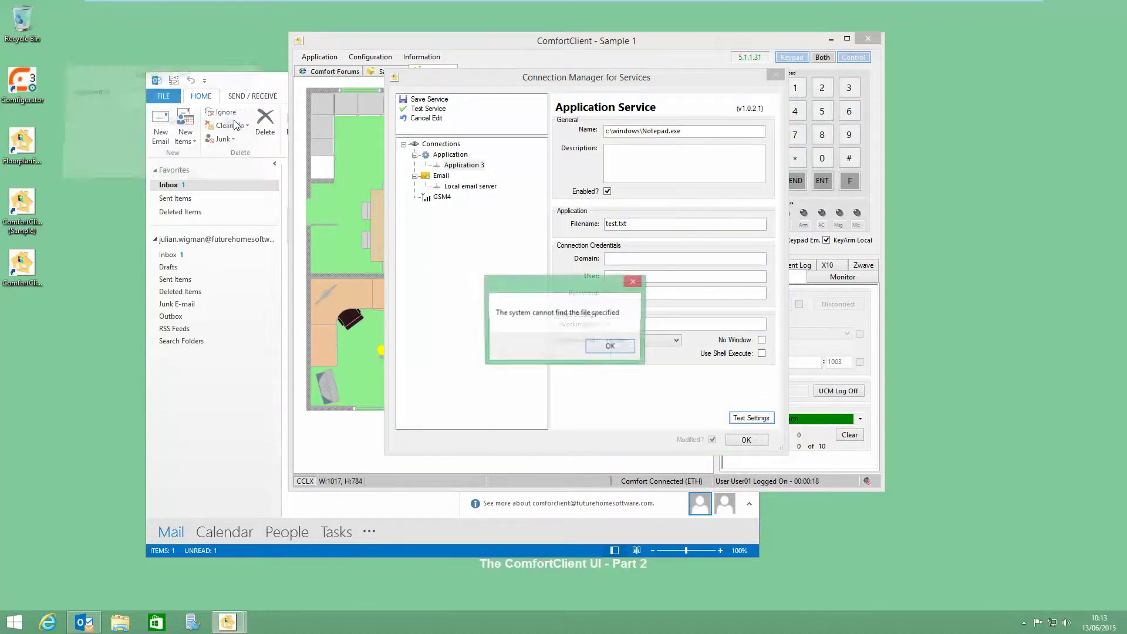
left_click(621, 352)
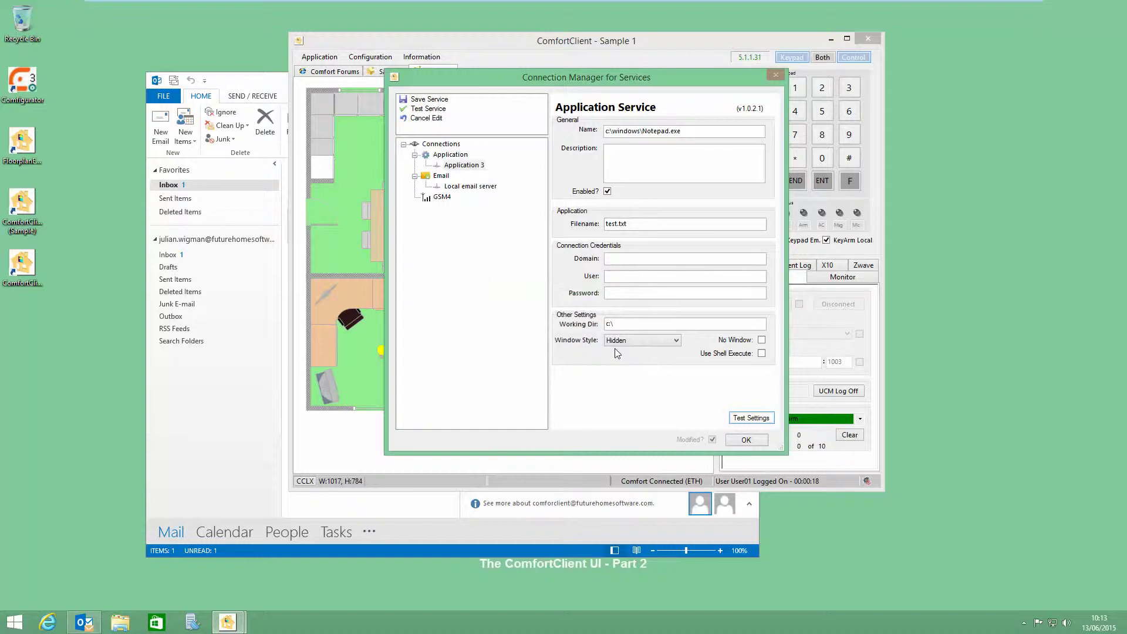
left_click(619, 340)
mouse_move(443, 283)
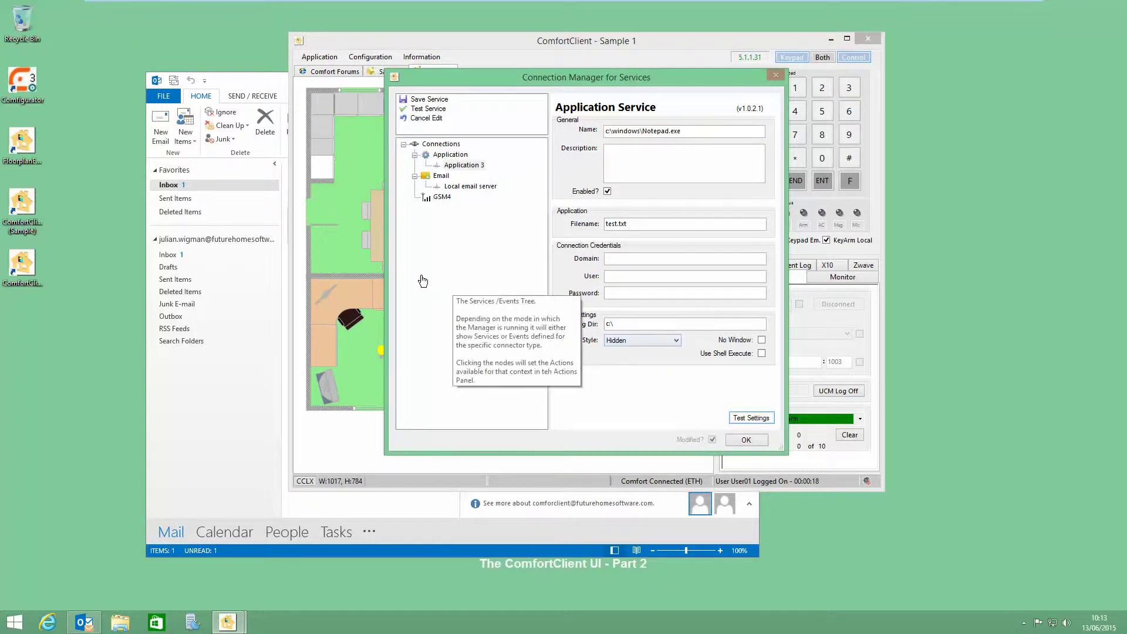
left_click(746, 439)
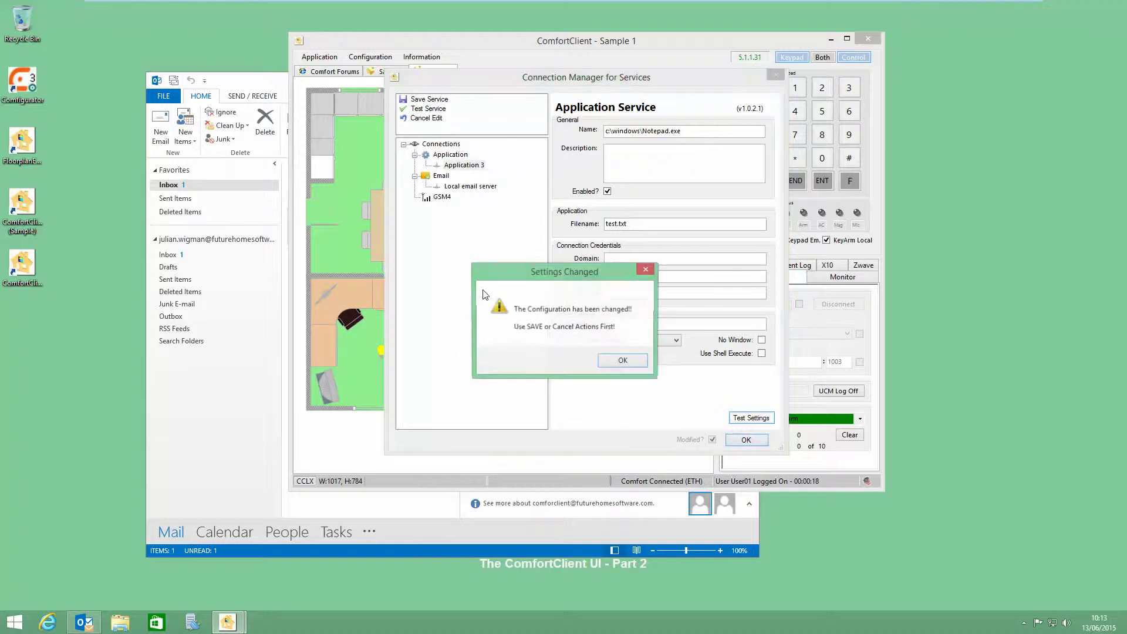
Step: Dismiss the Settings Changed warnings and close Connection Manager, discarding the Application 3 service
left_click(621, 365)
left_click(735, 440)
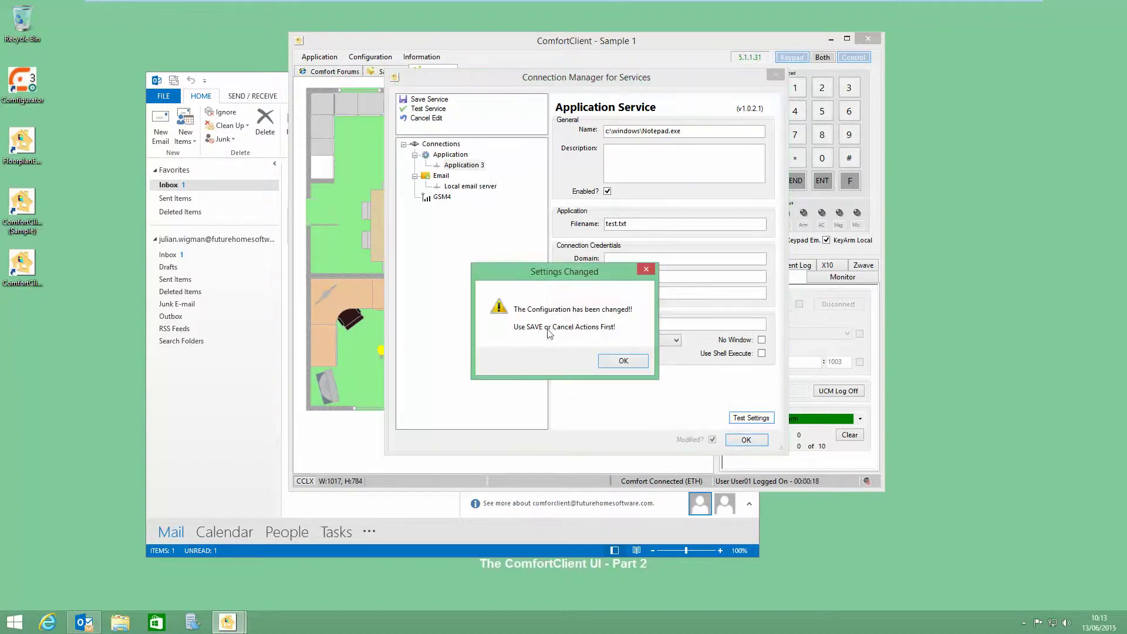
left_click(611, 356)
left_click(745, 440)
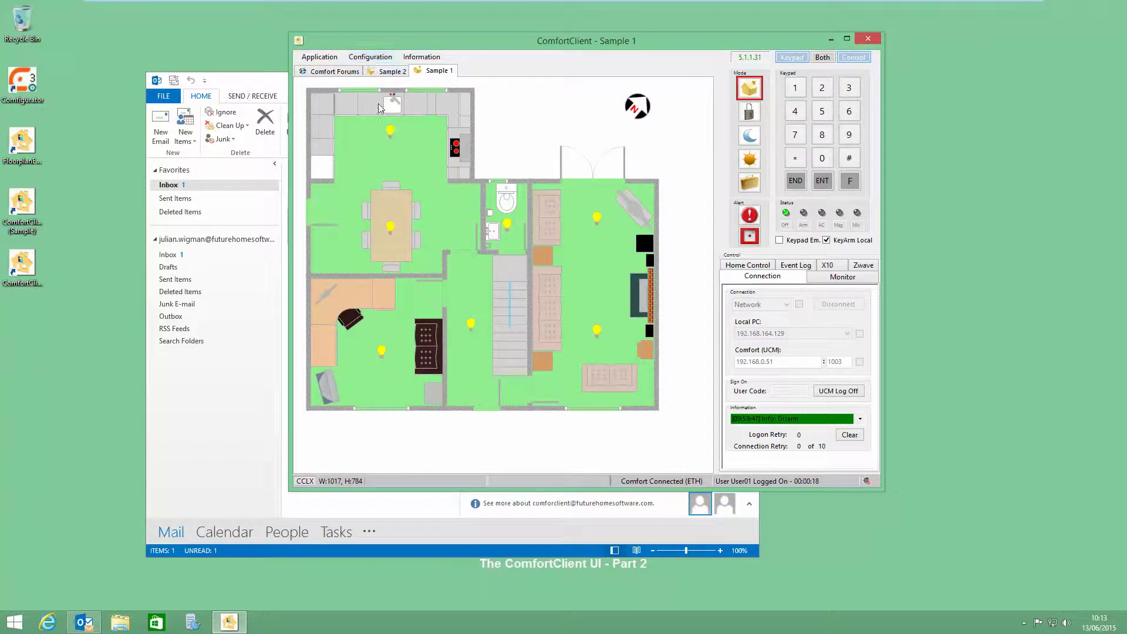
Step: Open the FloorPlan Editor with Sample 1.xml and bring up the kitchen ceiling bulb's Object Properties
left_click(370, 58)
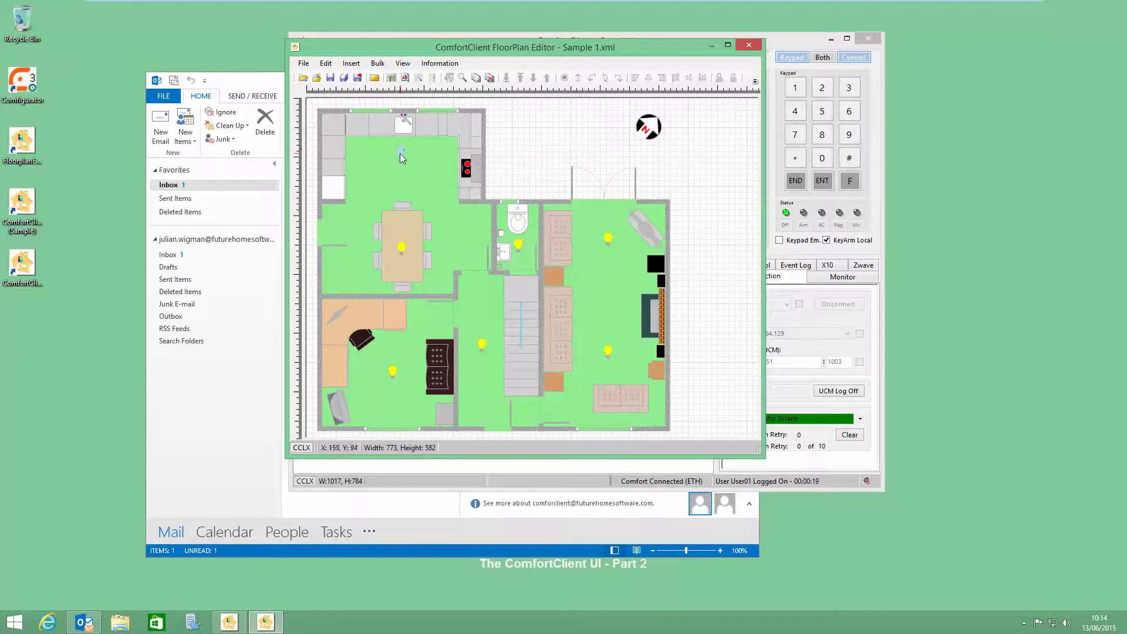
left_click(401, 154)
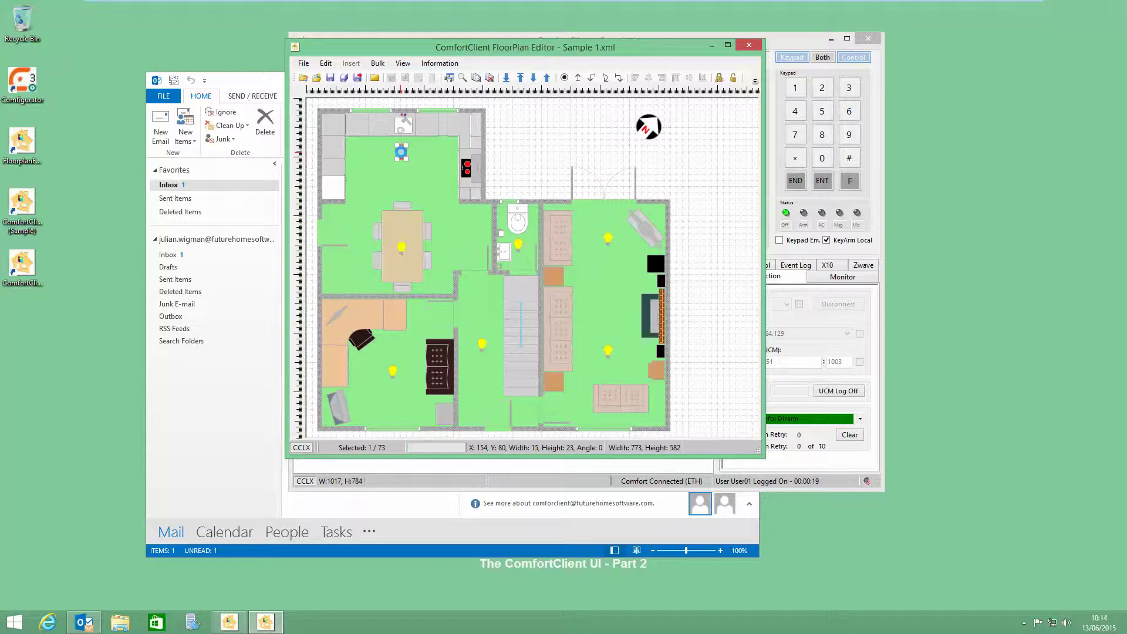
double_click(401, 154)
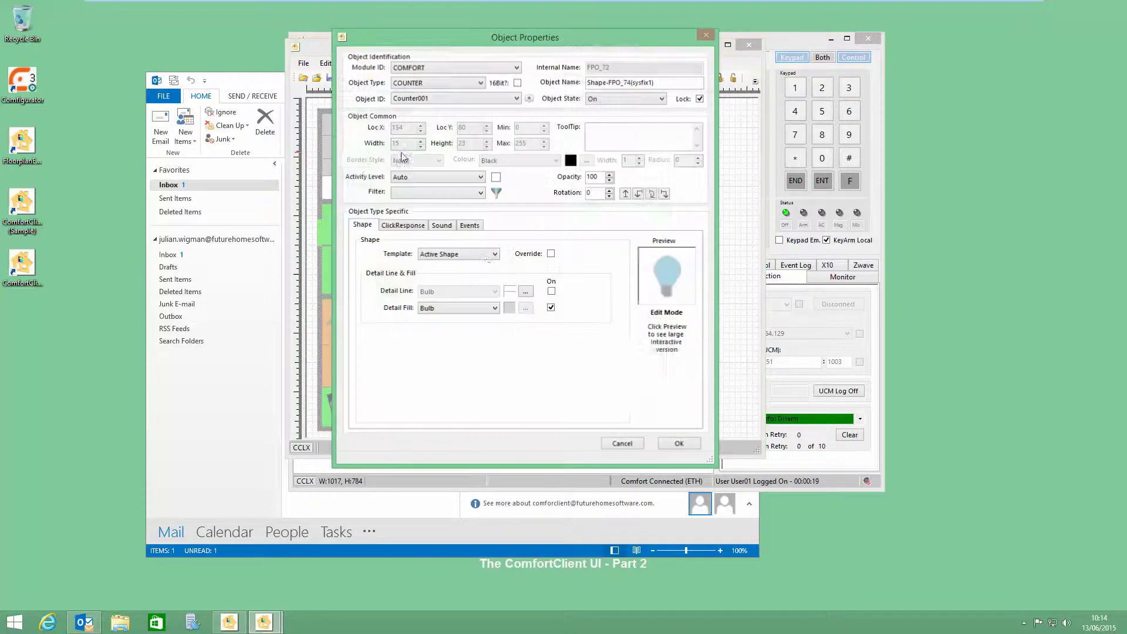
Step: On the bulb's Events tab, select Email and open the Connection Manager for Events
left_click(470, 226)
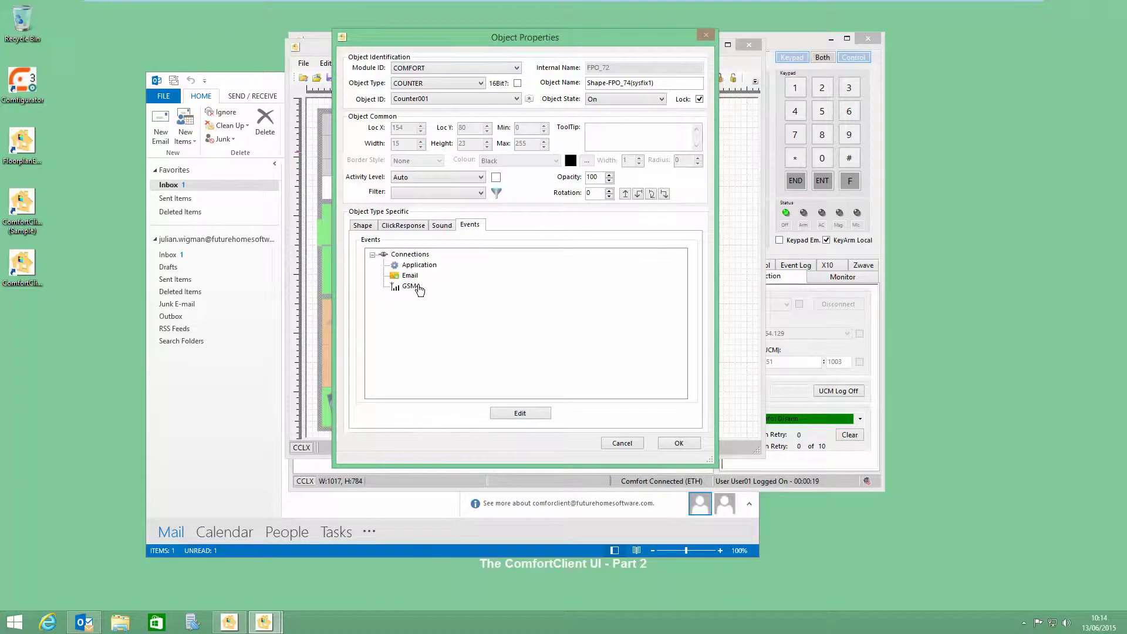
left_click(409, 275)
left_click(521, 413)
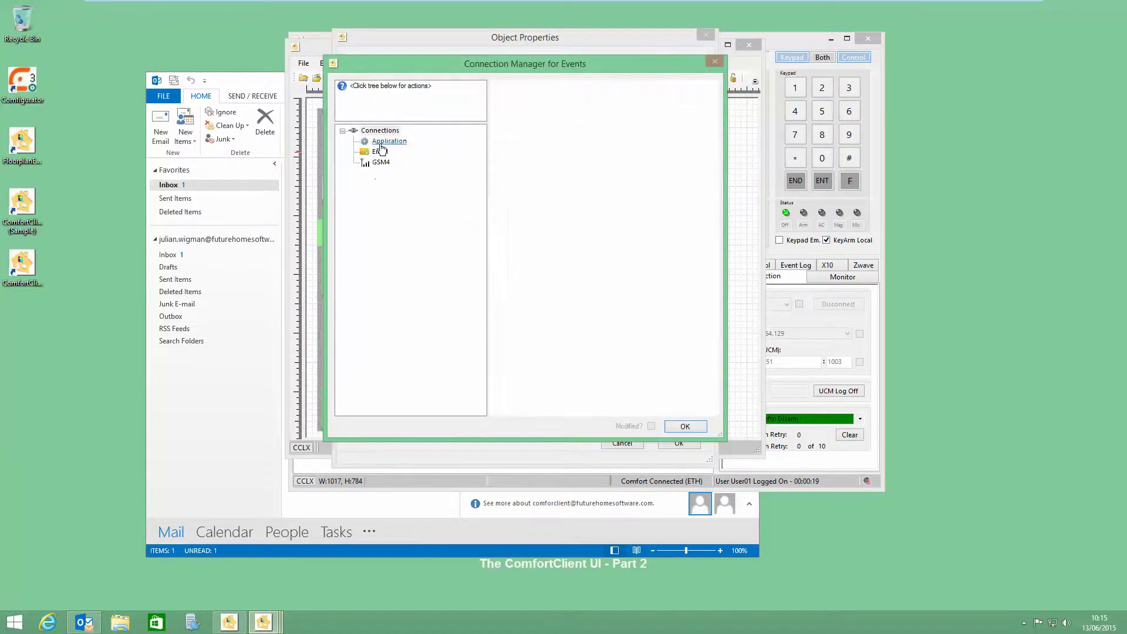
Step: Create Email event 'Light On' sending through the Local email server
left_click(424, 172)
left_click(405, 107)
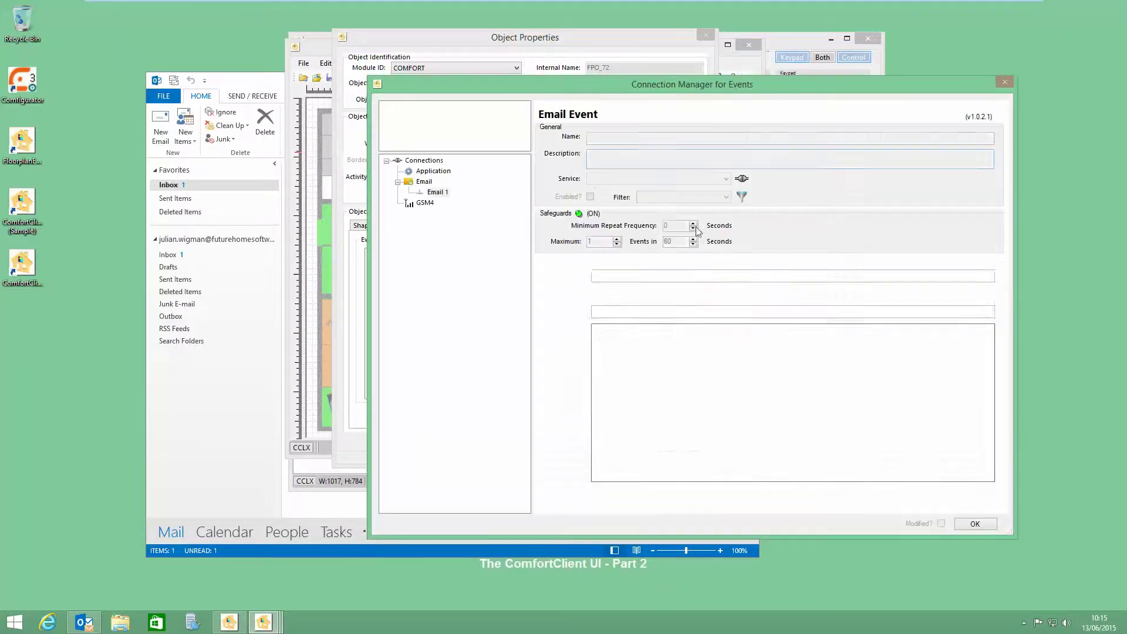
type("Light On")
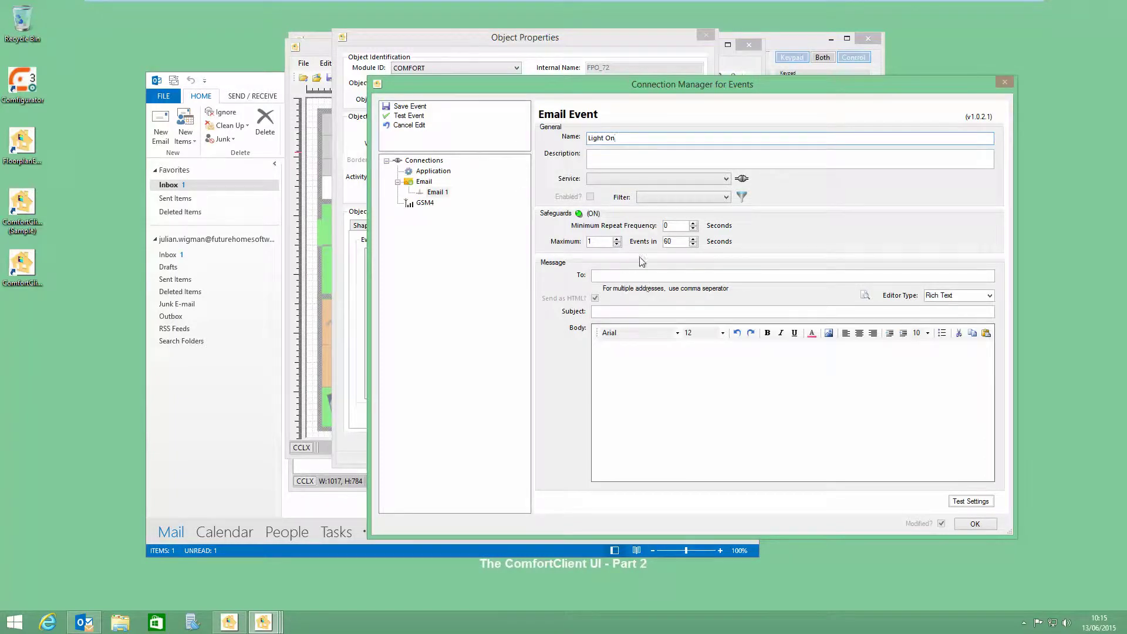
left_click(650, 179)
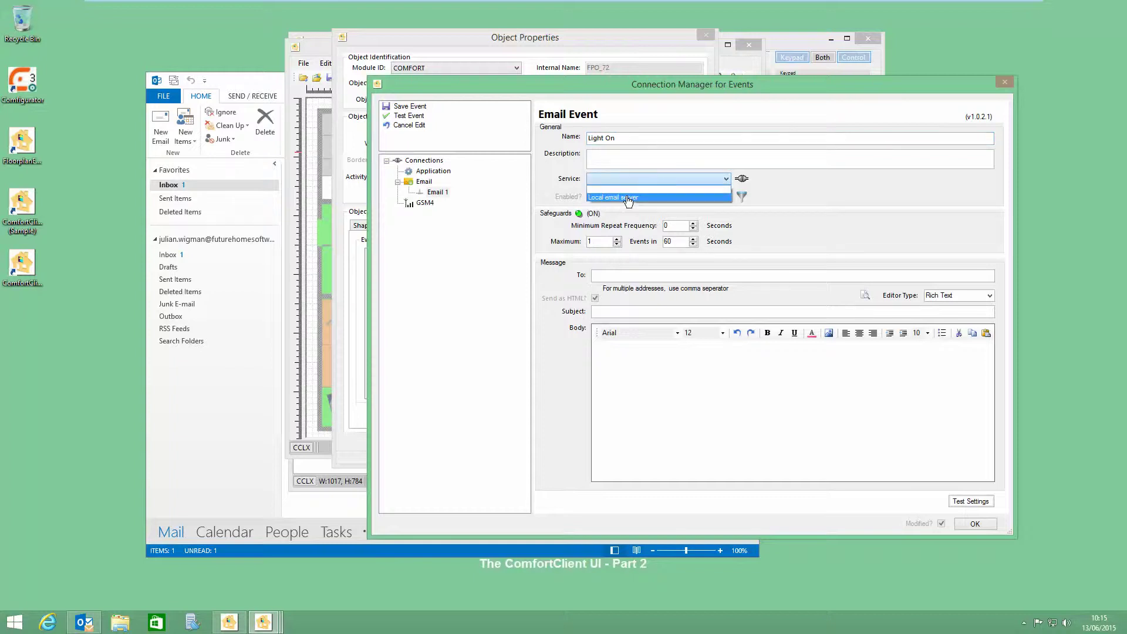
left_click(628, 198)
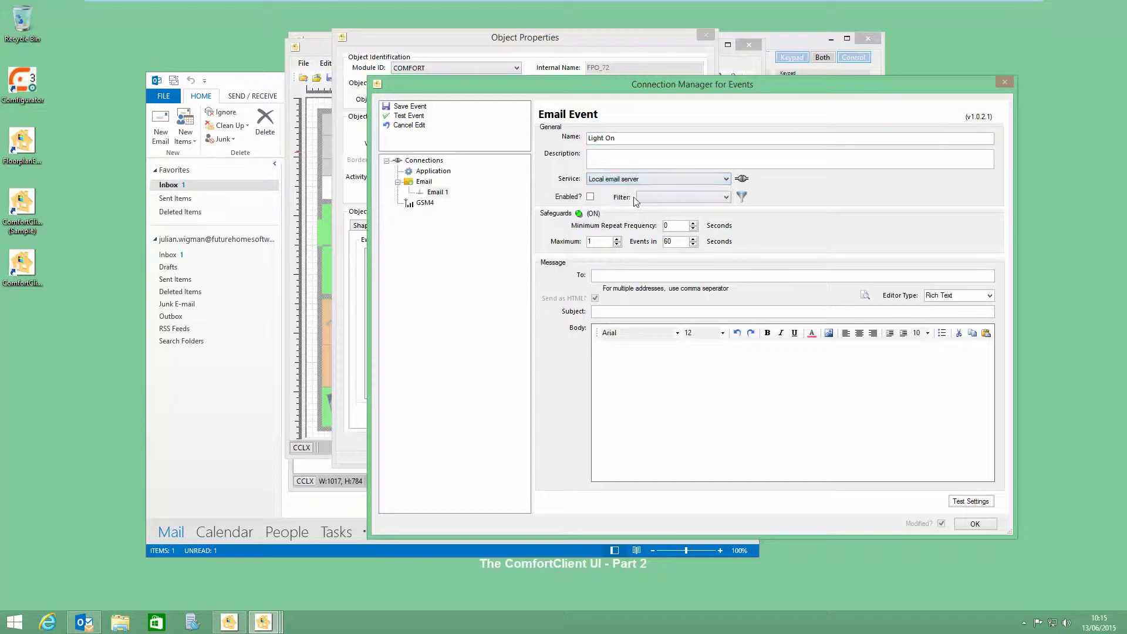
Step: Review the Local email server's settings and the empty event filter list
left_click(741, 180)
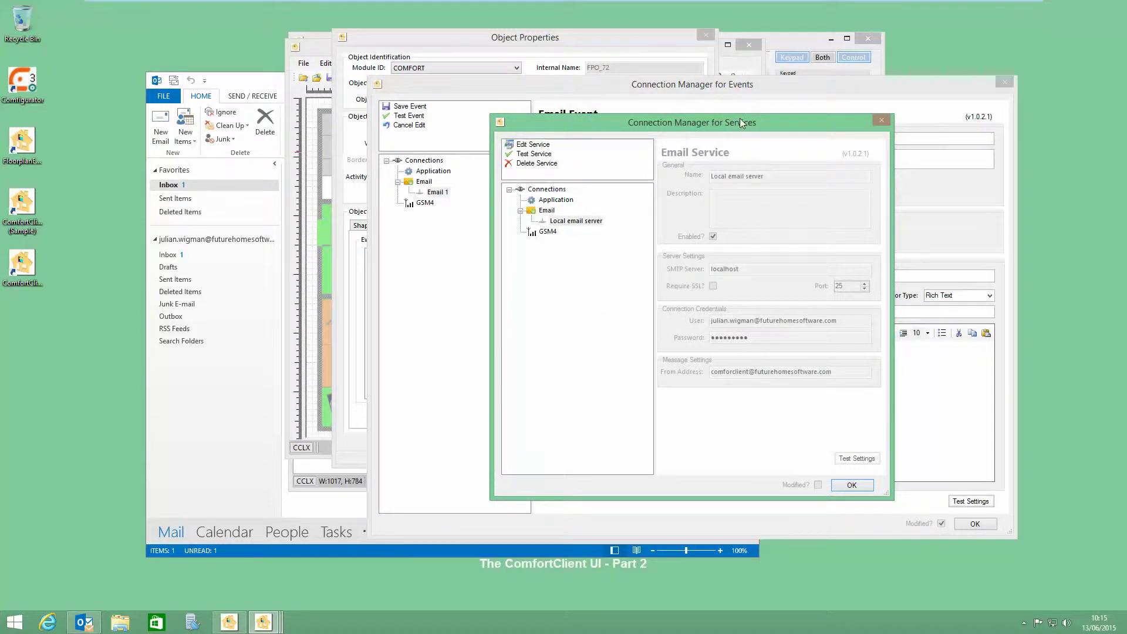
left_click(847, 488)
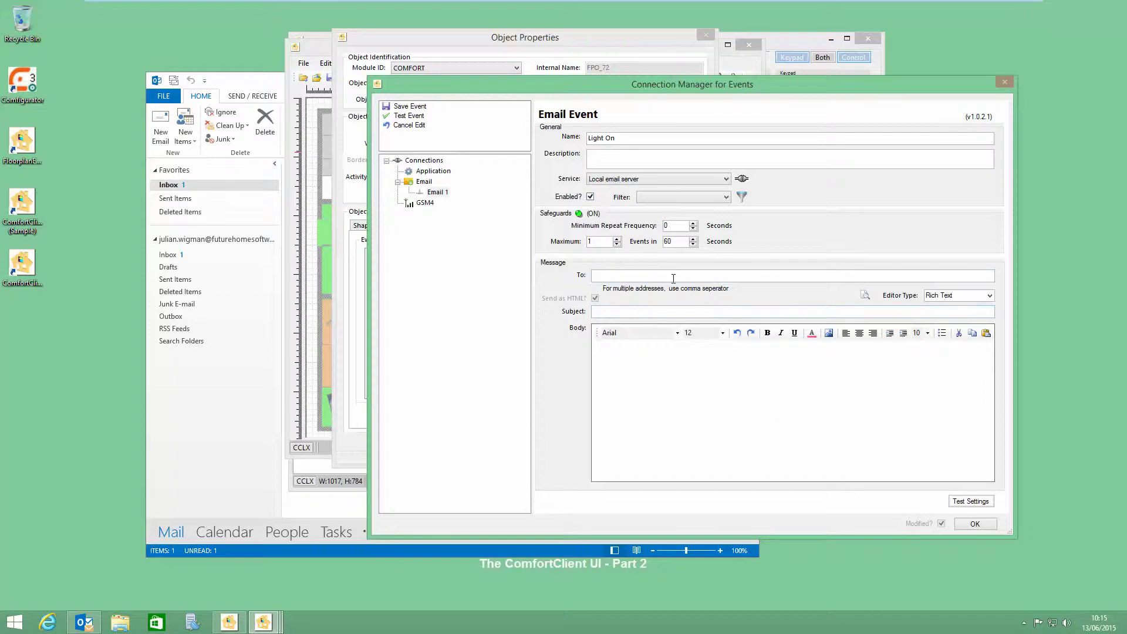
left_click(726, 198)
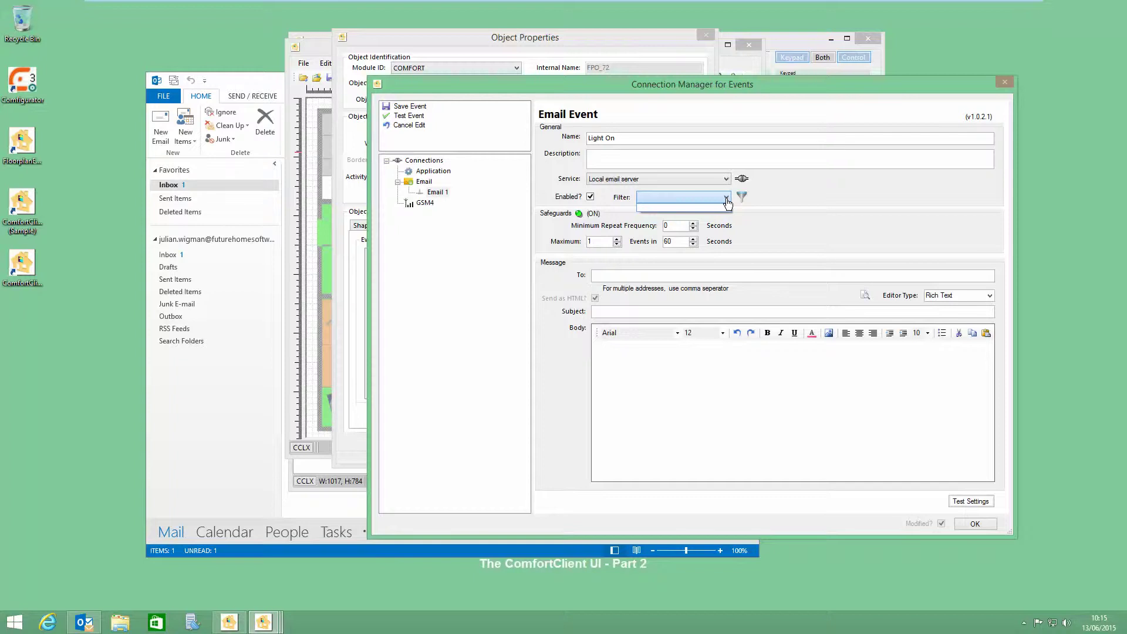
left_click(727, 200)
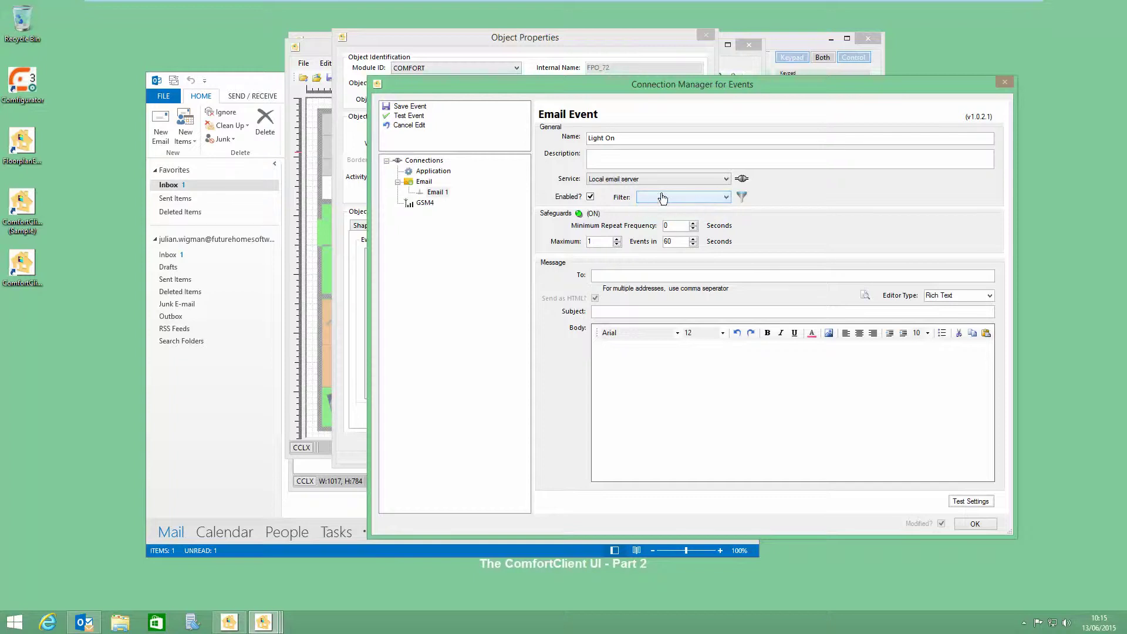
Step: Add a new filter condition named 'Test 123' in the condition manager
left_click(742, 198)
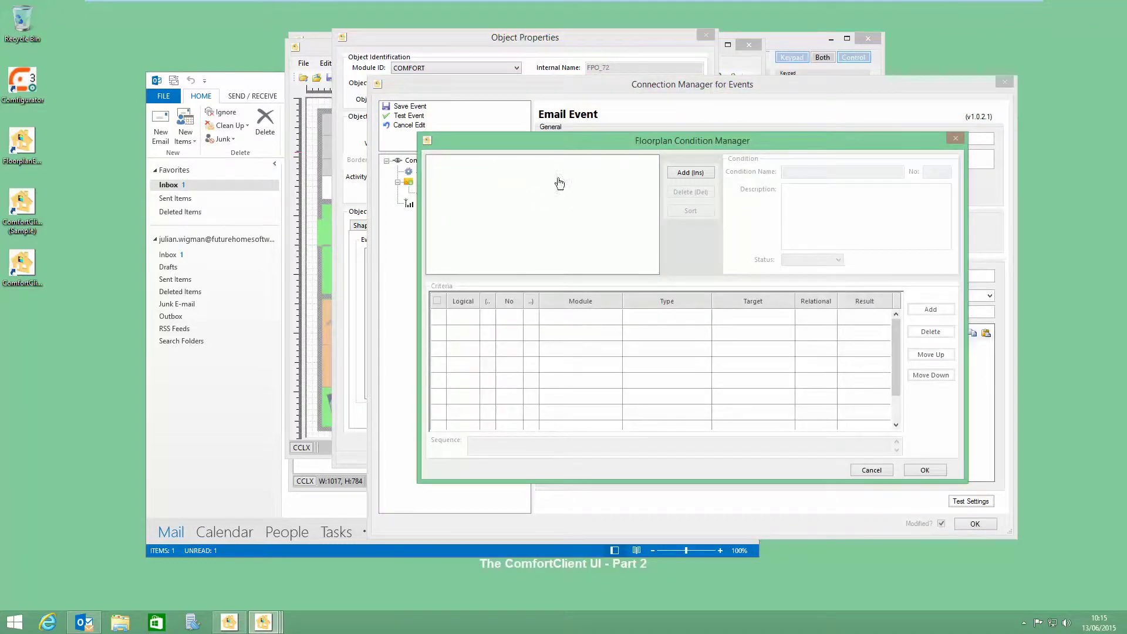
left_click(683, 173)
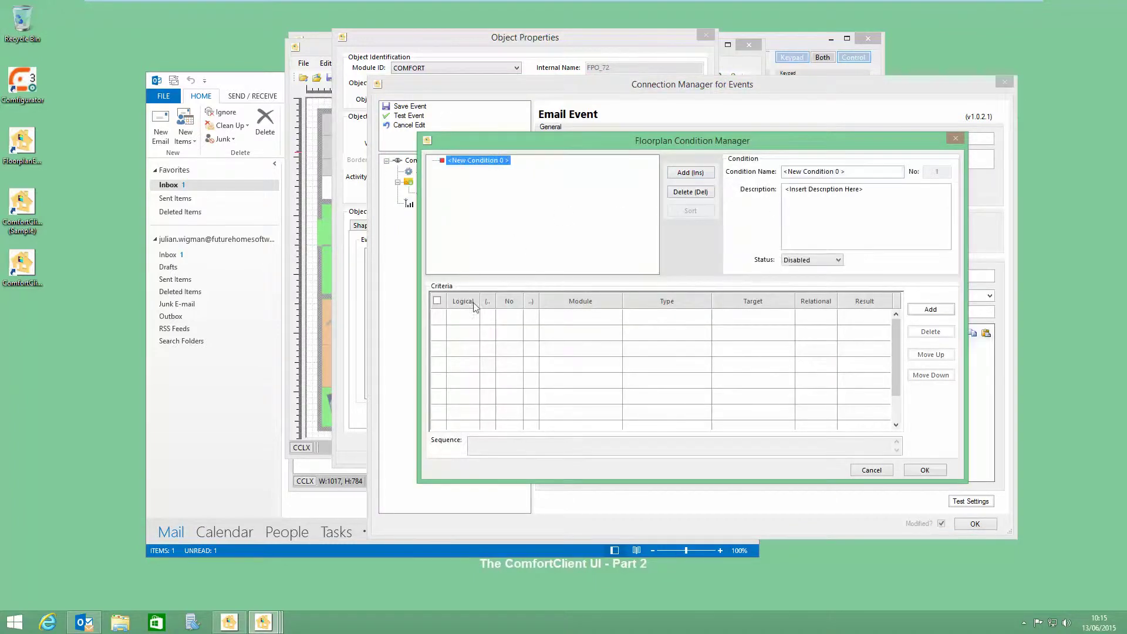
type("Test 1")
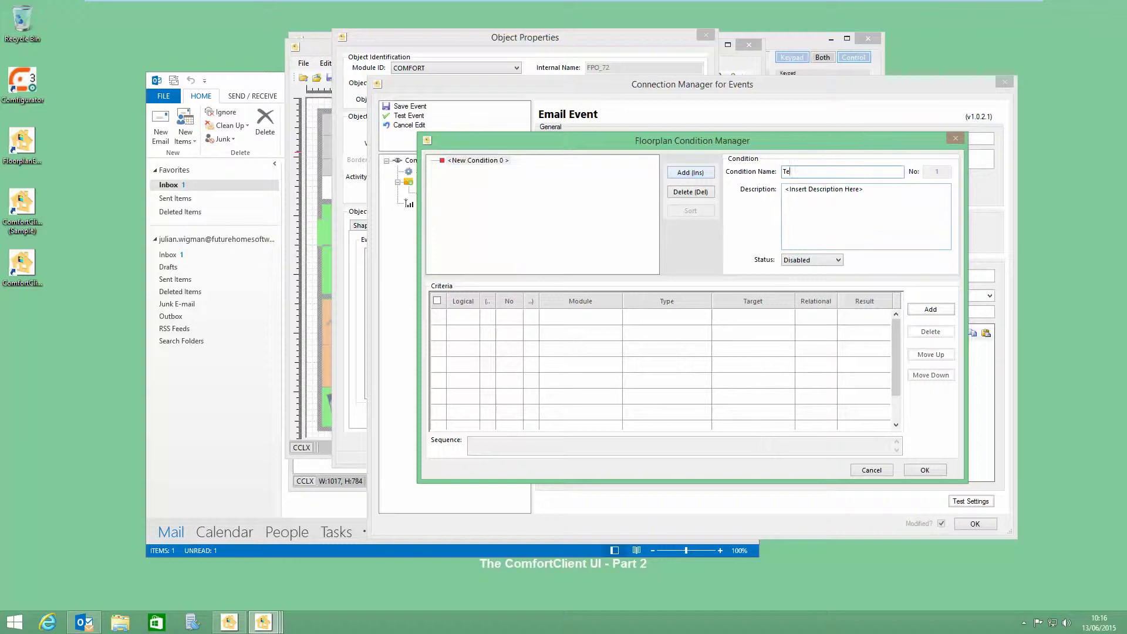
left_click(818, 244)
left_click(803, 171)
key("BackSpace")
Step: Give the condition a criteria row: COMFORT, FLAG, Flag03, != True
left_click(925, 311)
left_click(615, 317)
left_click(564, 328)
left_click(706, 320)
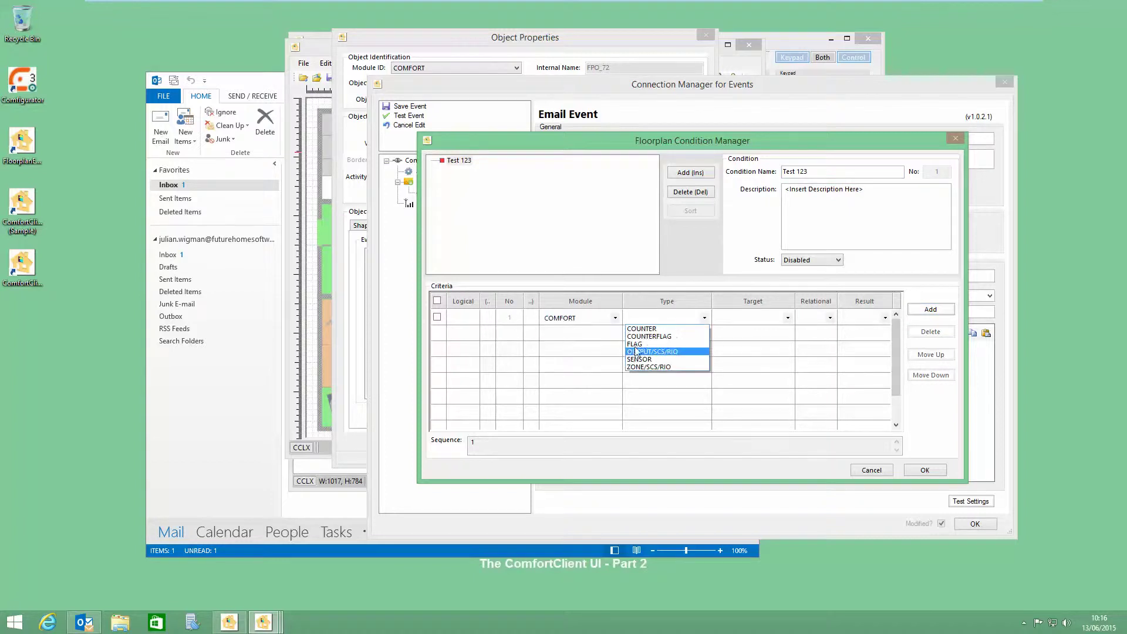
left_click(652, 351)
left_click(787, 318)
left_click(738, 344)
left_click(830, 318)
left_click(806, 338)
left_click(885, 318)
left_click(868, 329)
left_click(927, 480)
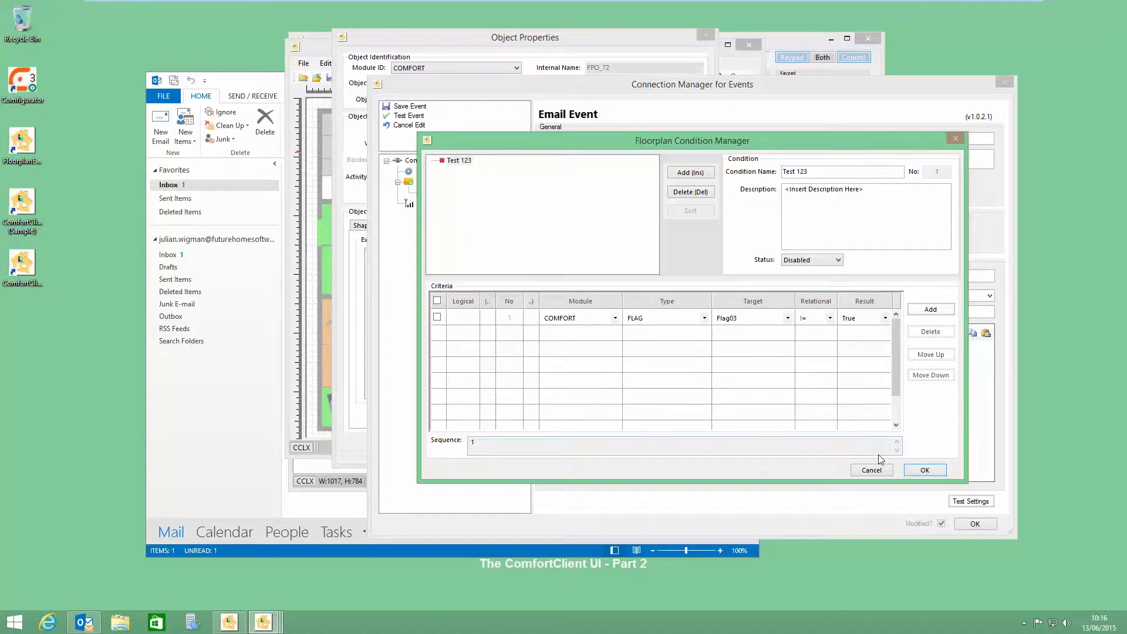
Step: Save the condition and select Test 123 as the event's filter
left_click(917, 471)
left_click(726, 197)
left_click(680, 216)
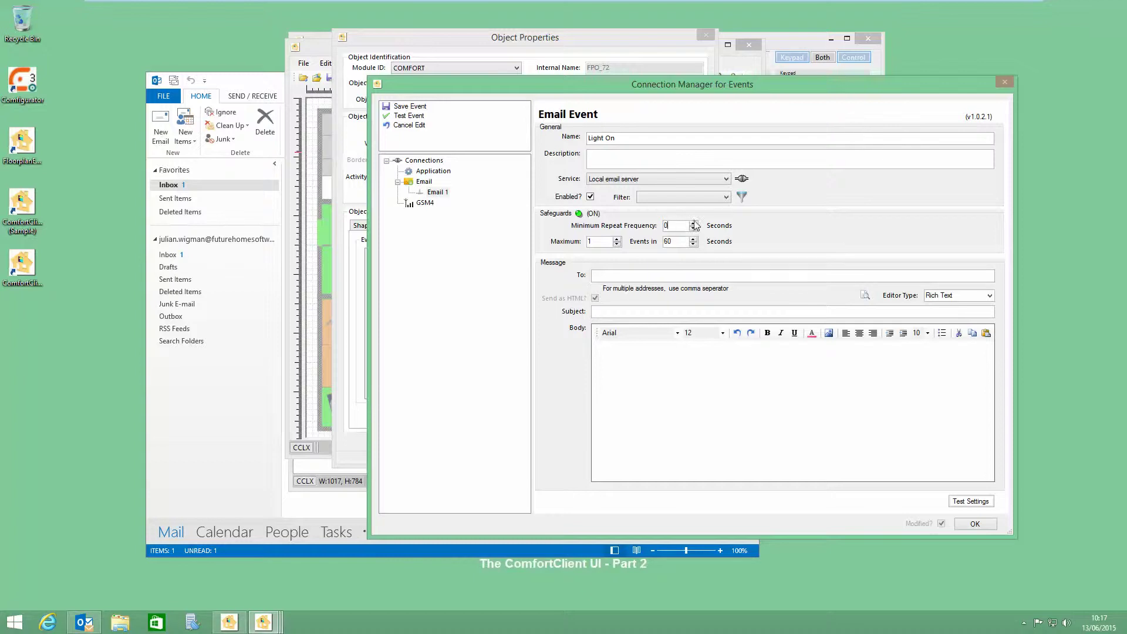
Step: Trial Minimum Repeat Frequency values, toggle Maximum to 0 and back to 1, and raise Events in to 10
double_click(694, 223)
left_click(693, 225)
left_click(693, 229)
left_click(692, 229)
left_click(616, 244)
left_click(617, 238)
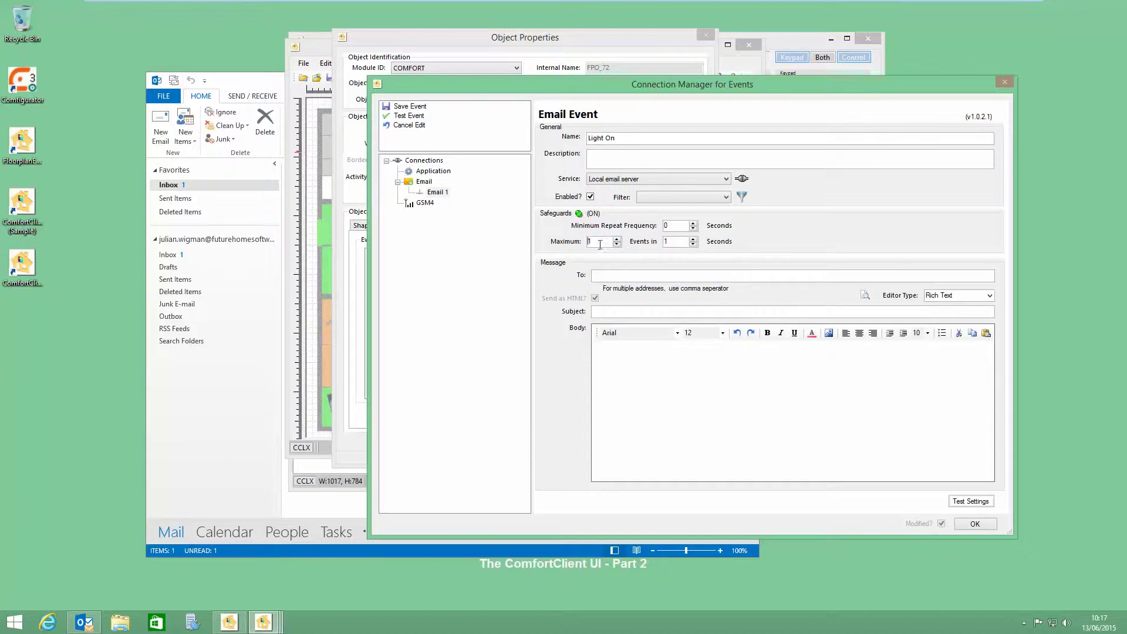
left_click(693, 239)
left_click(692, 239)
Step: Step Minimum Repeat Frequency between 1 and 2 and shorten Events in, reading the help tooltips
left_click(693, 223)
left_click(693, 223)
left_click(694, 229)
left_click(693, 244)
left_click(693, 244)
left_click(693, 244)
mouse_move(590, 246)
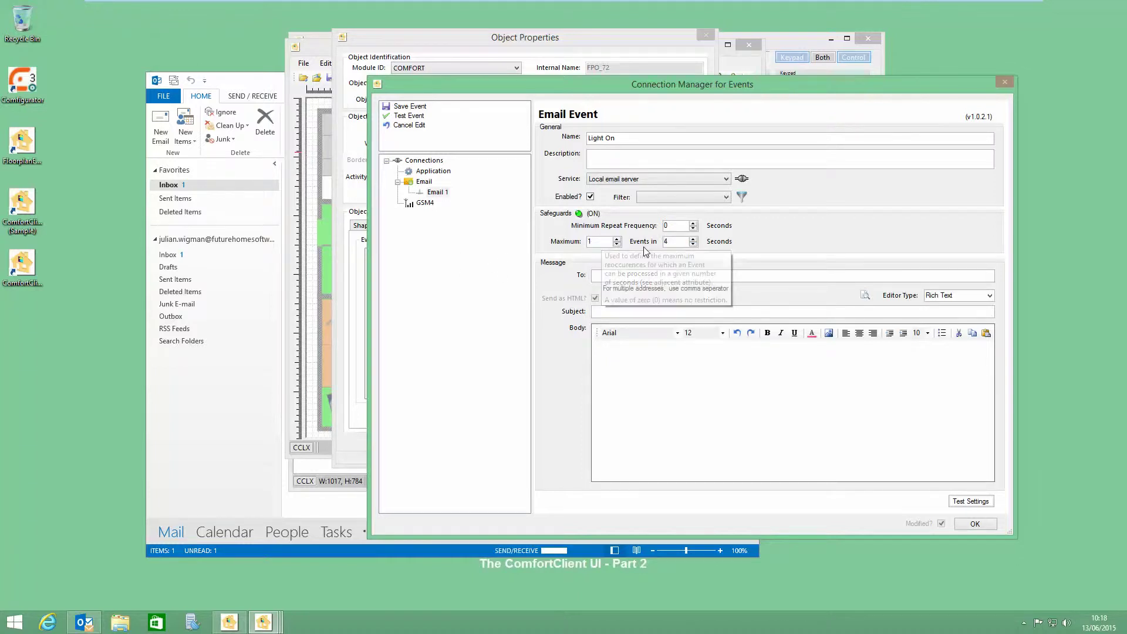
mouse_move(682, 244)
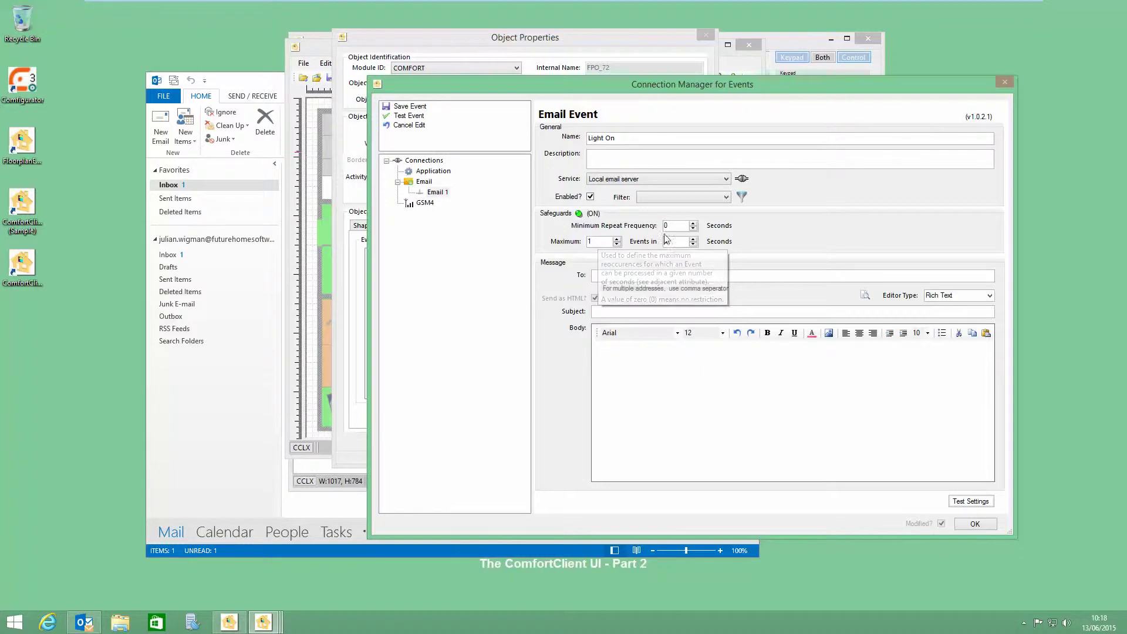
left_click(693, 223)
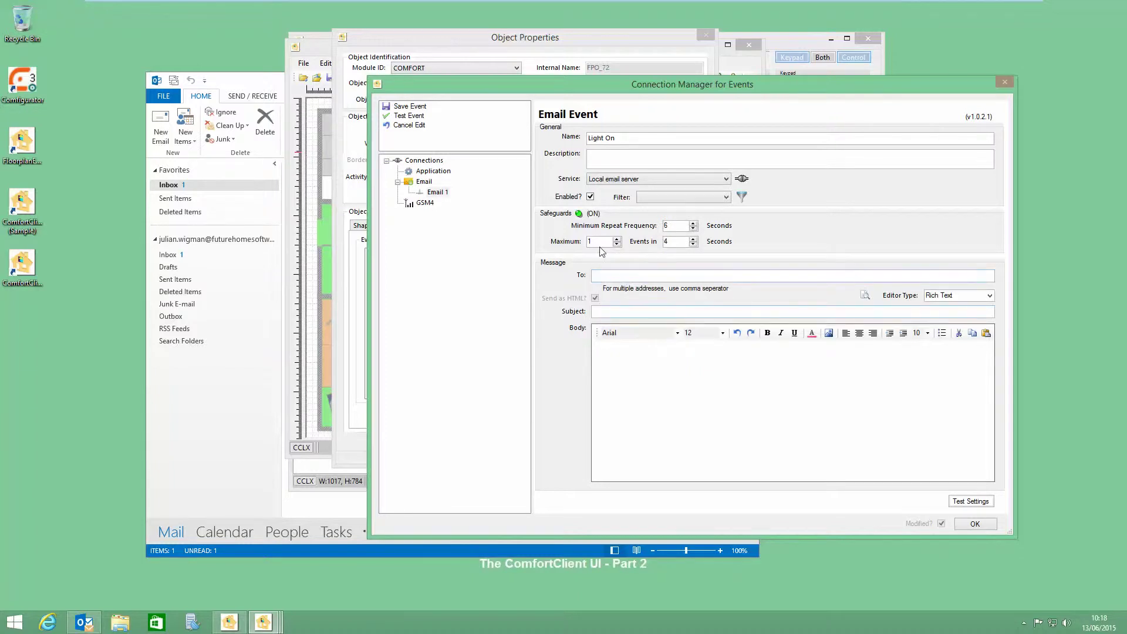
Step: Return Minimum Repeat Frequency to 0, then raise and lower the Events in seconds value
mouse_move(602, 252)
triple_click(693, 229)
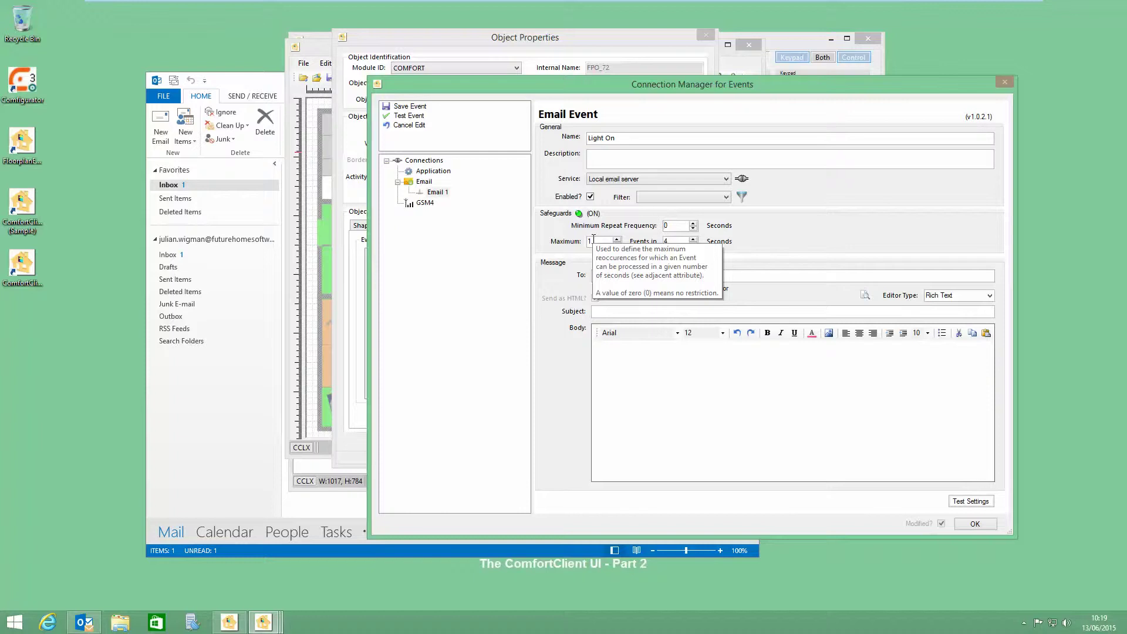
mouse_move(675, 241)
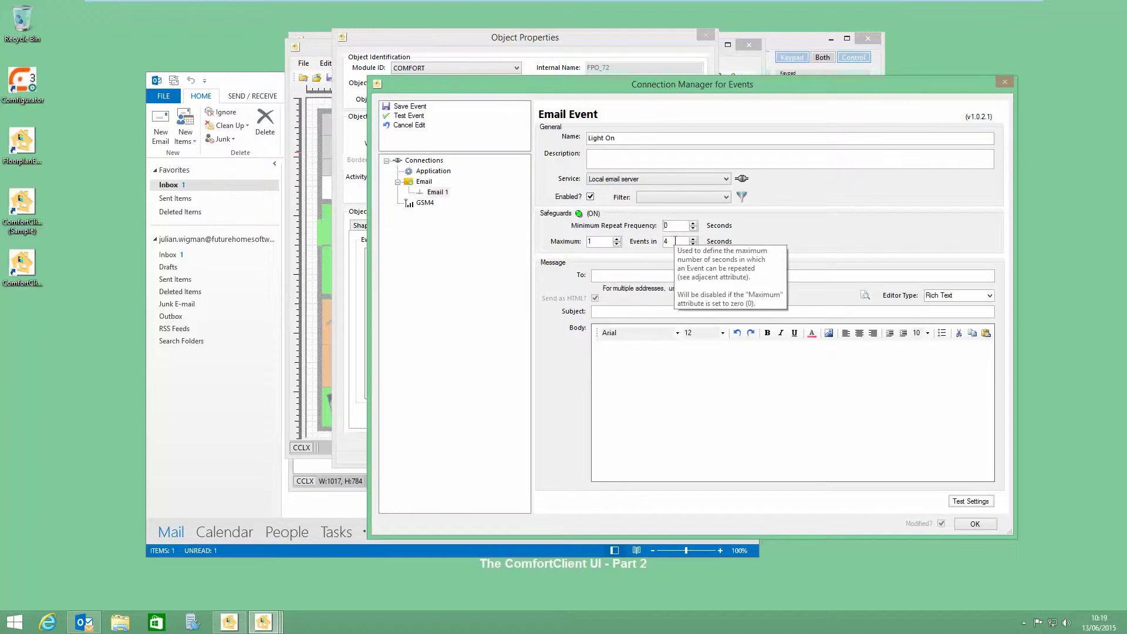
left_click(693, 239)
left_click(693, 239)
left_click(693, 238)
left_click(693, 239)
left_click(693, 238)
left_click(694, 239)
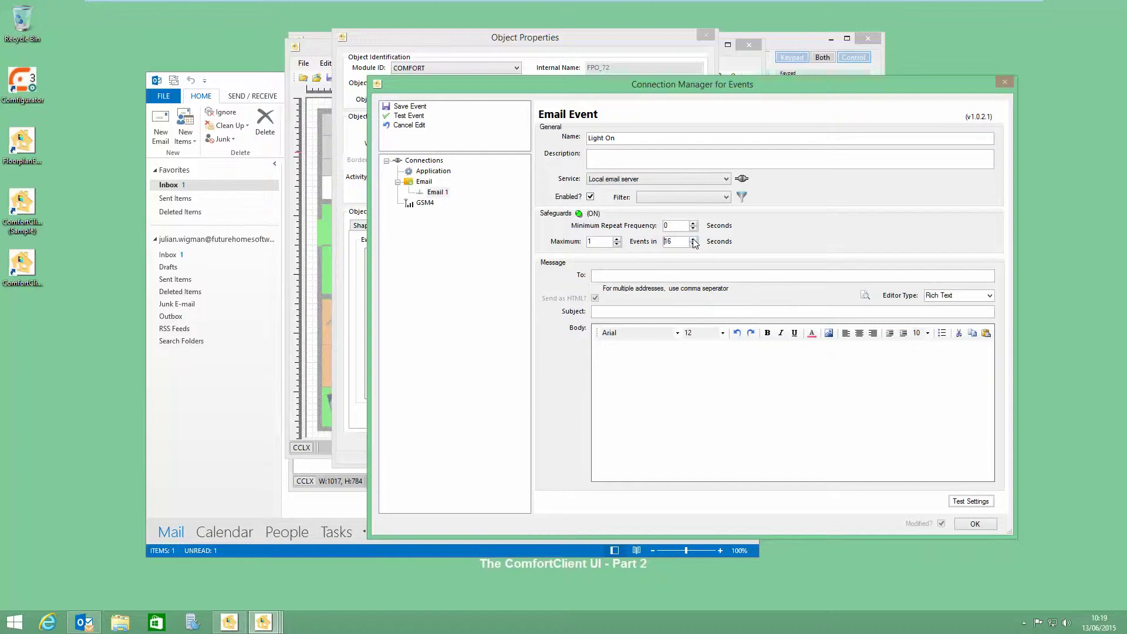
left_click(693, 239)
left_click(693, 244)
left_click(693, 245)
left_click(692, 245)
left_click(692, 244)
left_click(693, 244)
left_click(693, 244)
left_click(693, 244)
left_click(692, 244)
left_click(693, 244)
left_click(693, 244)
Step: Reset Events in to 4 seconds, enter the recipient's e-mail address and subject 'Test light On'
left_click(645, 276)
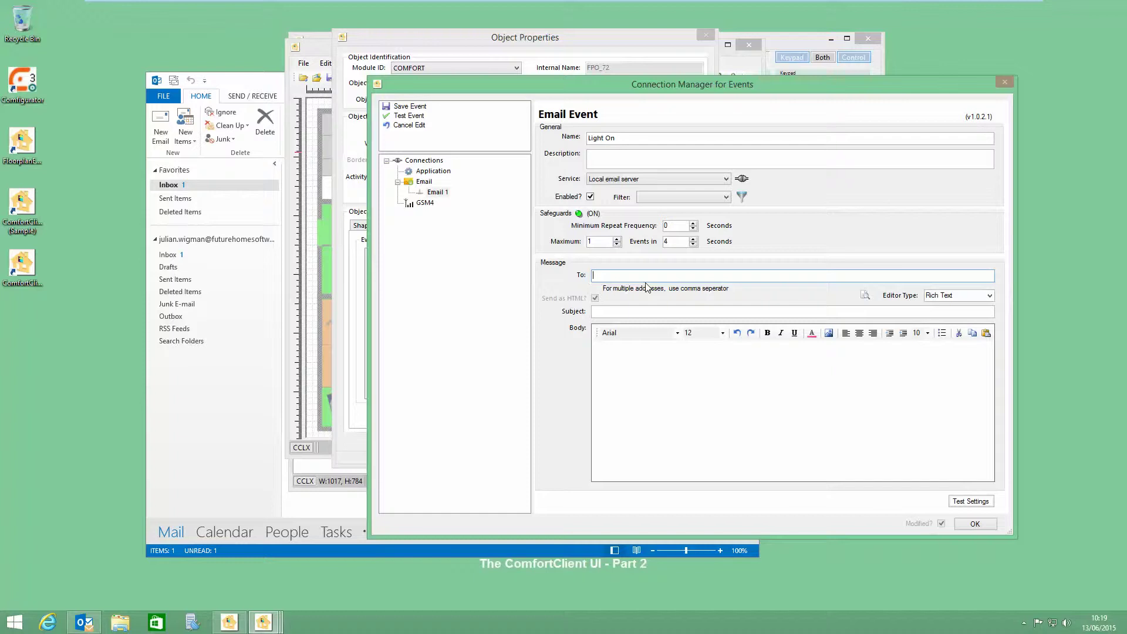
right_click(616, 276)
left_click(641, 327)
left_click_drag(613, 275, 569, 279)
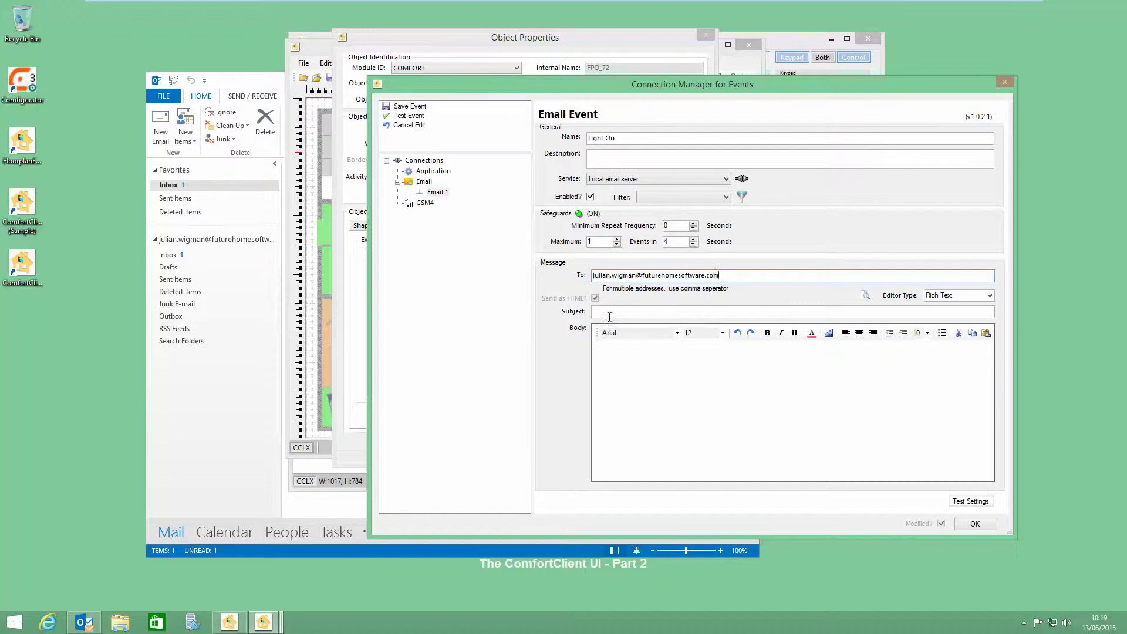
left_click(619, 312)
type("Test light On")
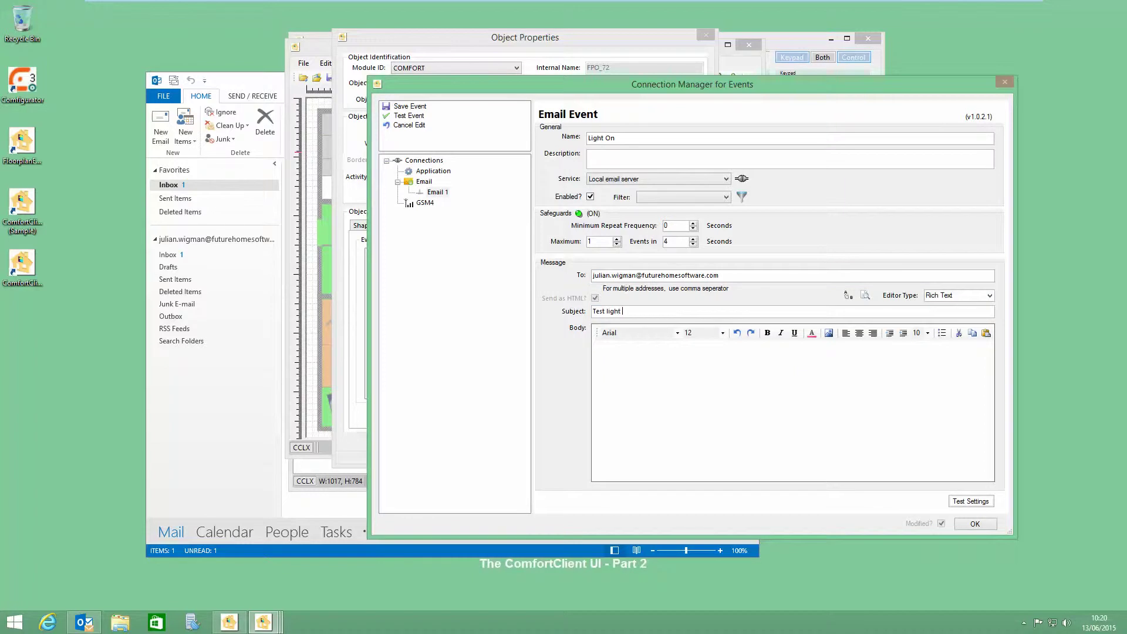
Step: Write 'test' in the email body and make it bold at size 17
left_click(703, 374)
left_click_drag(605, 354, 583, 356)
left_click(767, 333)
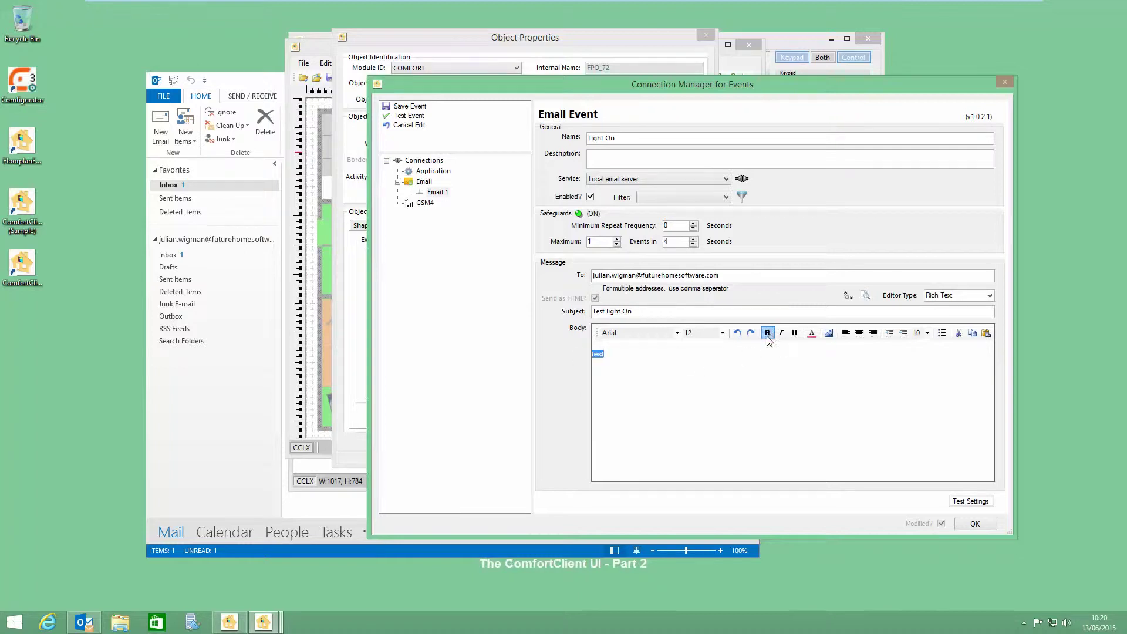
left_click(722, 333)
left_click(689, 390)
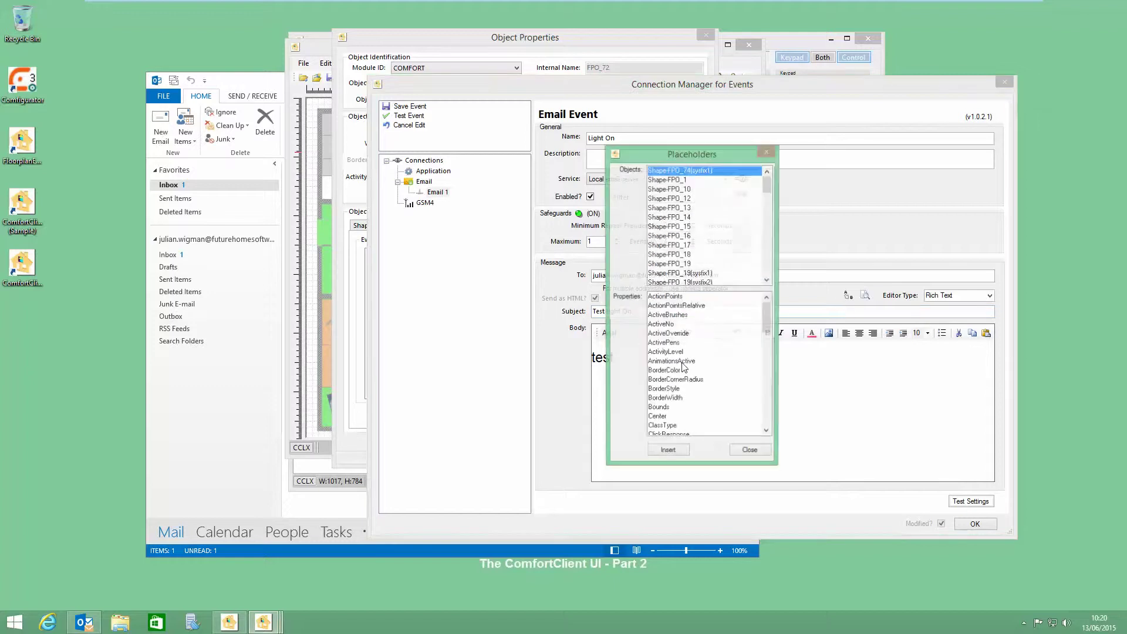
Step: Insert the {Shape-FPO_74(sysfix1):Value} placeholder into the email body
left_click(684, 218)
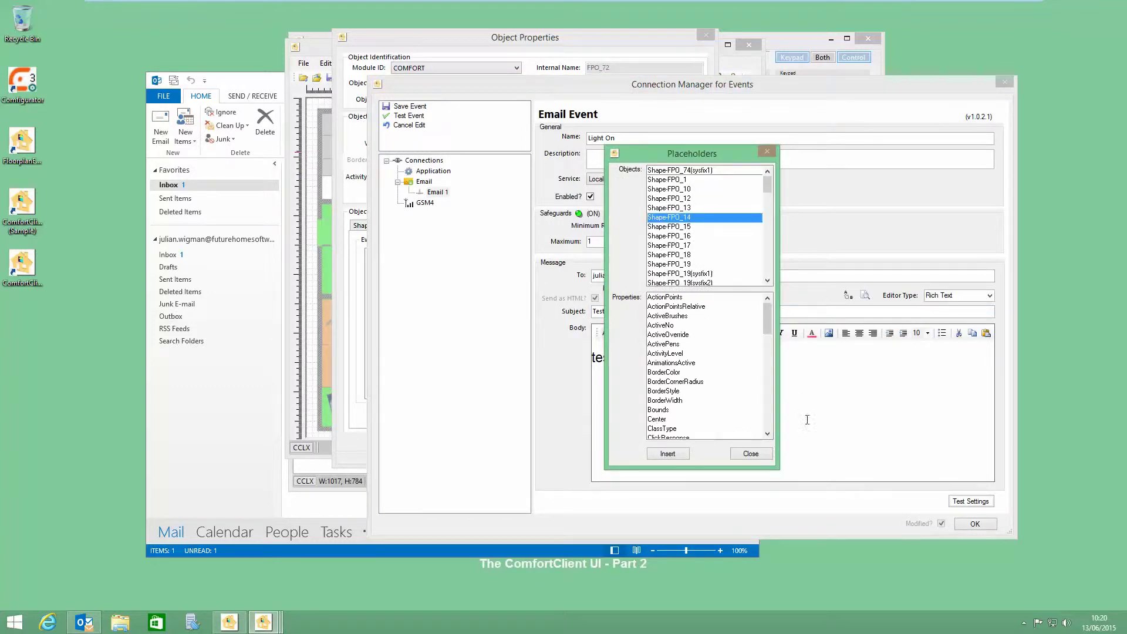
scroll(768, 407, "down", 10)
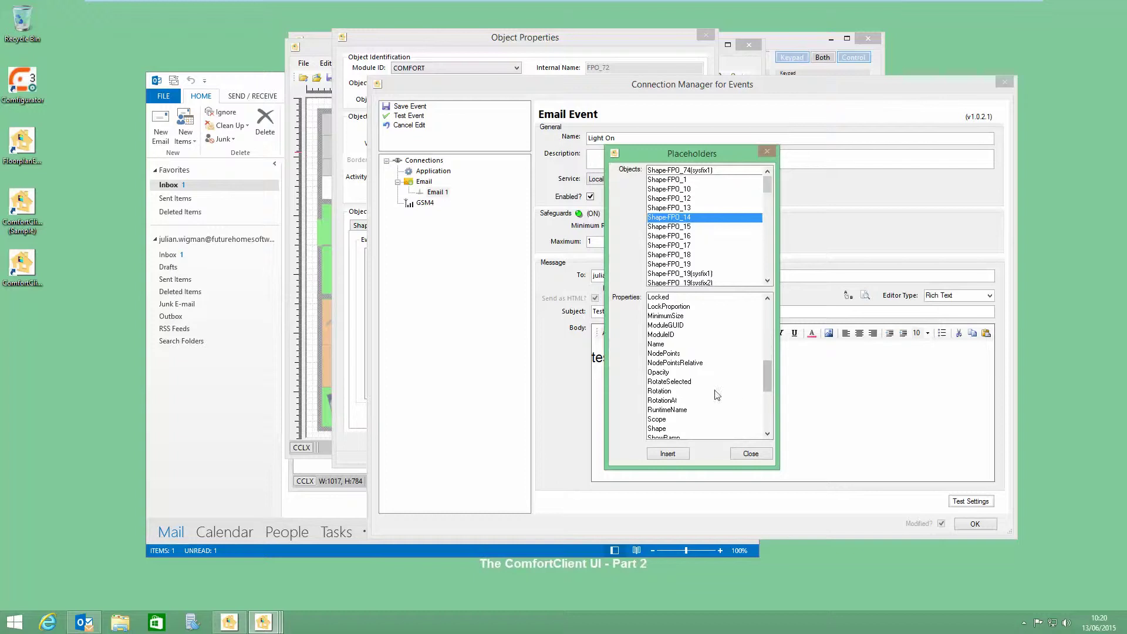
left_click_drag(768, 384, 768, 423)
left_click(660, 374)
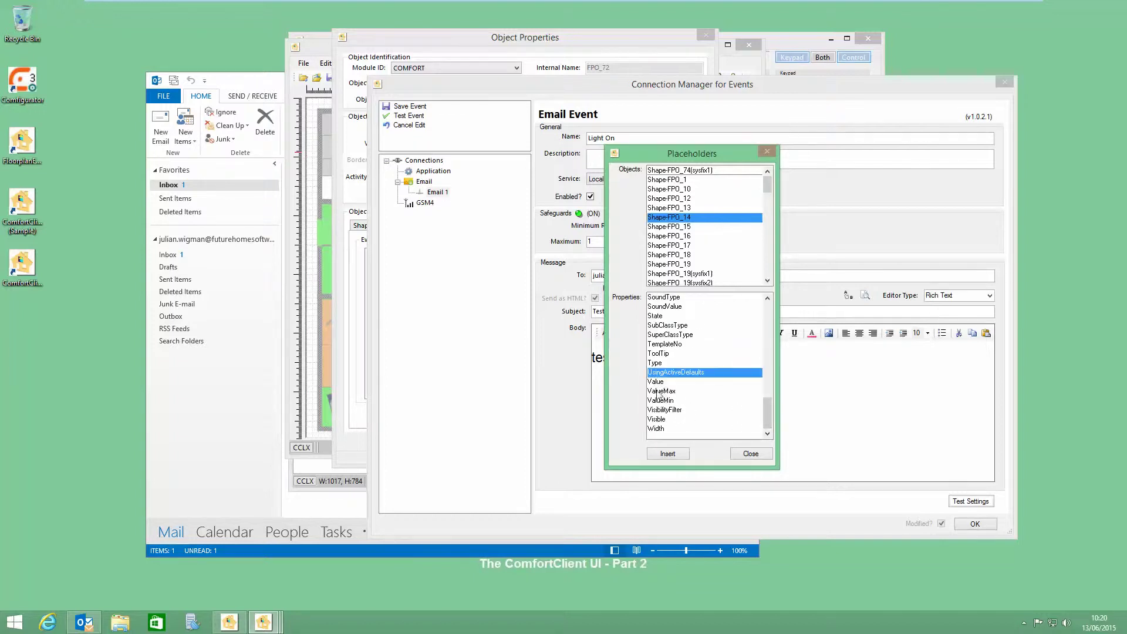
left_click(748, 455)
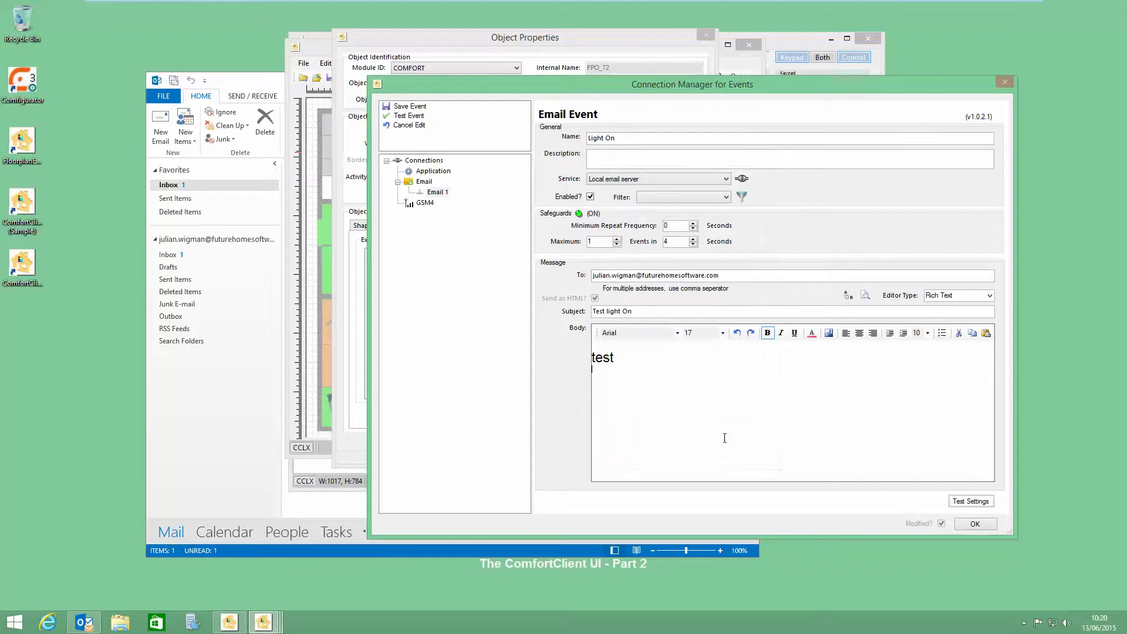
left_click(846, 296)
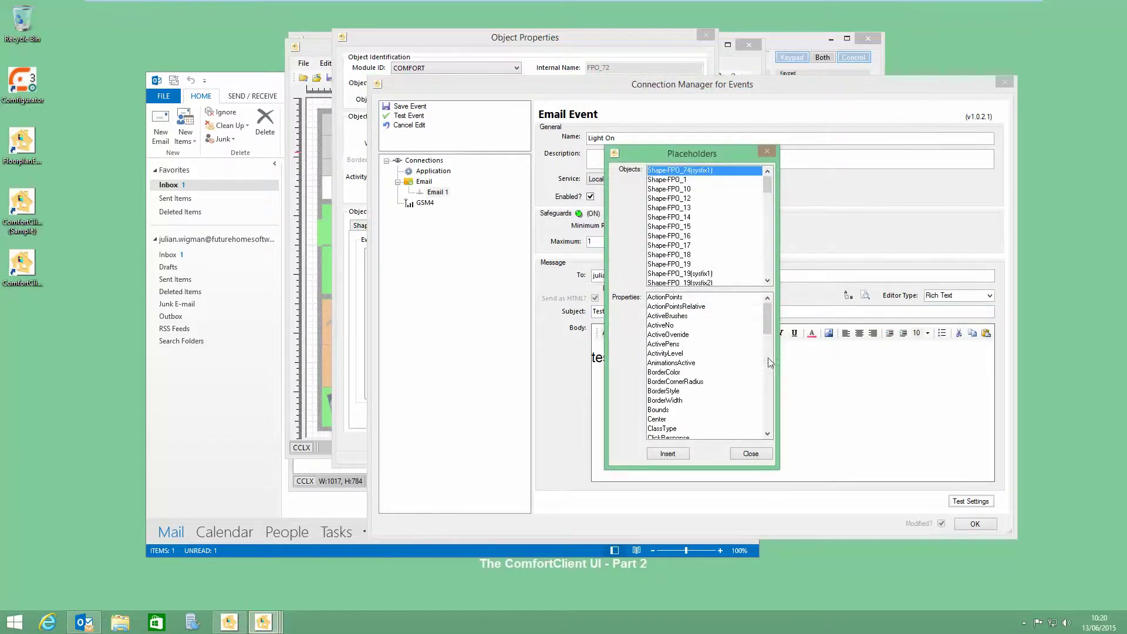
left_click_drag(763, 318, 767, 423)
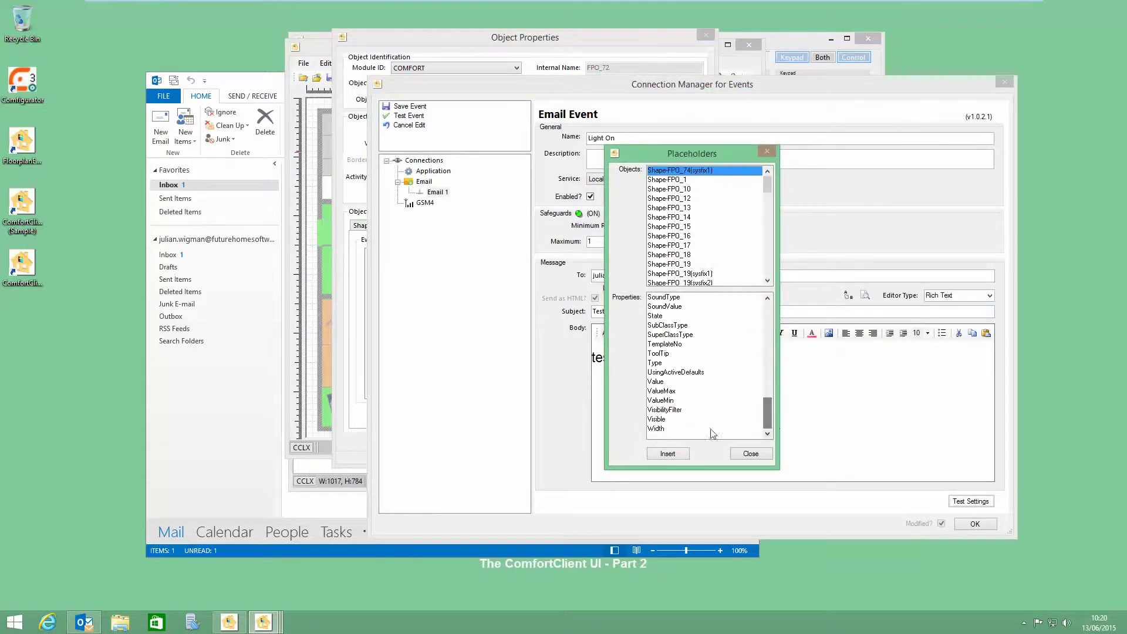
double_click(656, 382)
left_click(740, 452)
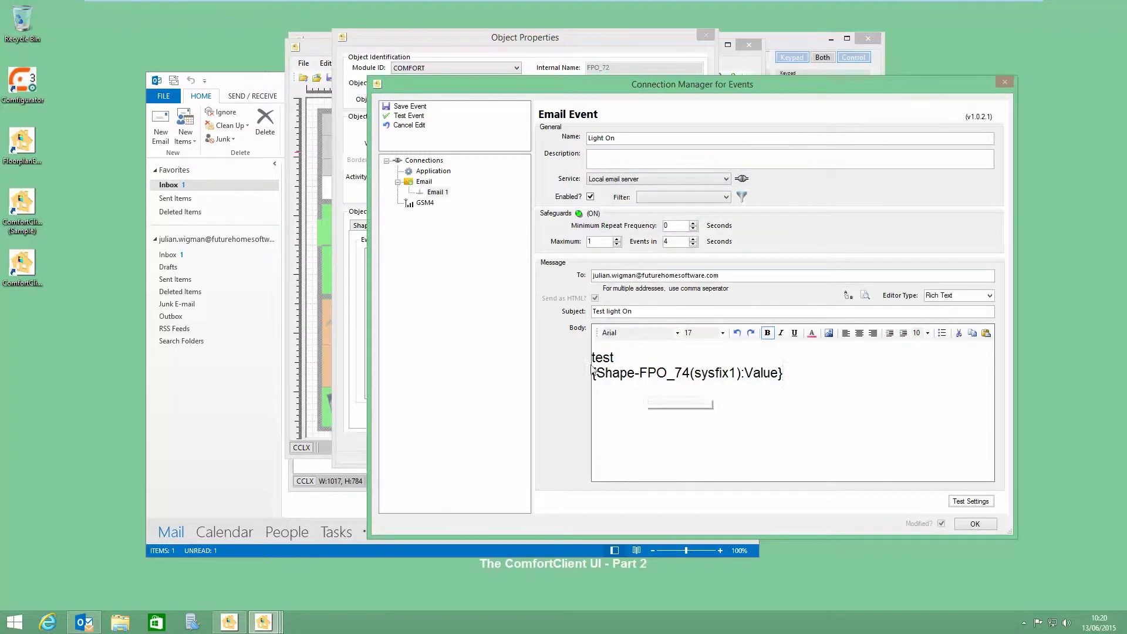
Step: Format the placeholder text at font size 23 in orange
left_click_drag(784, 373, 586, 378)
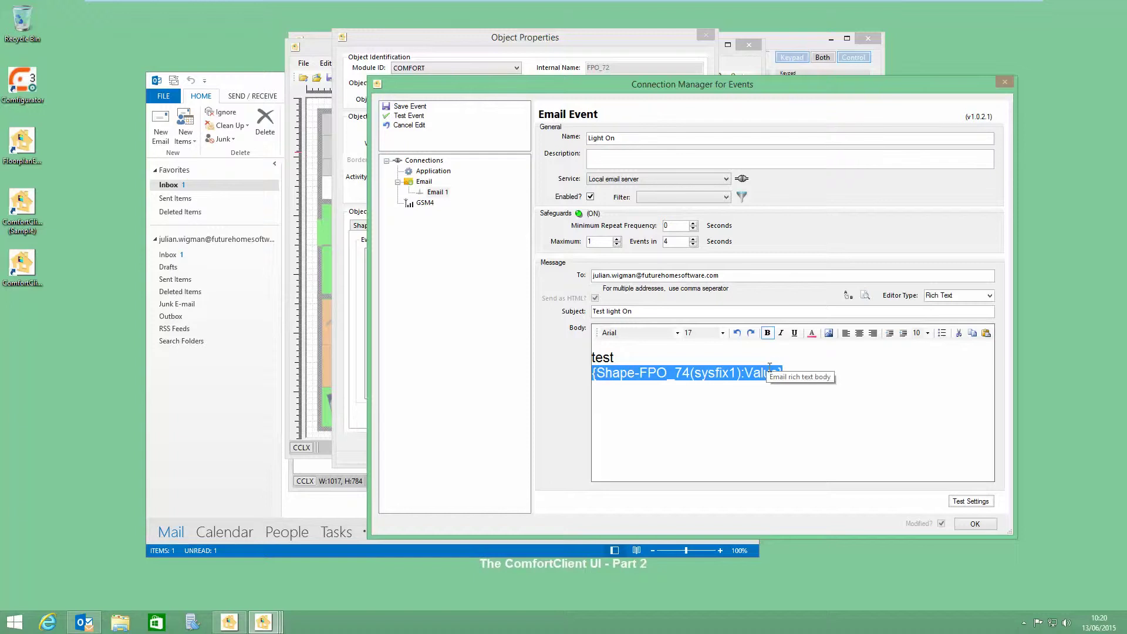
left_click(723, 332)
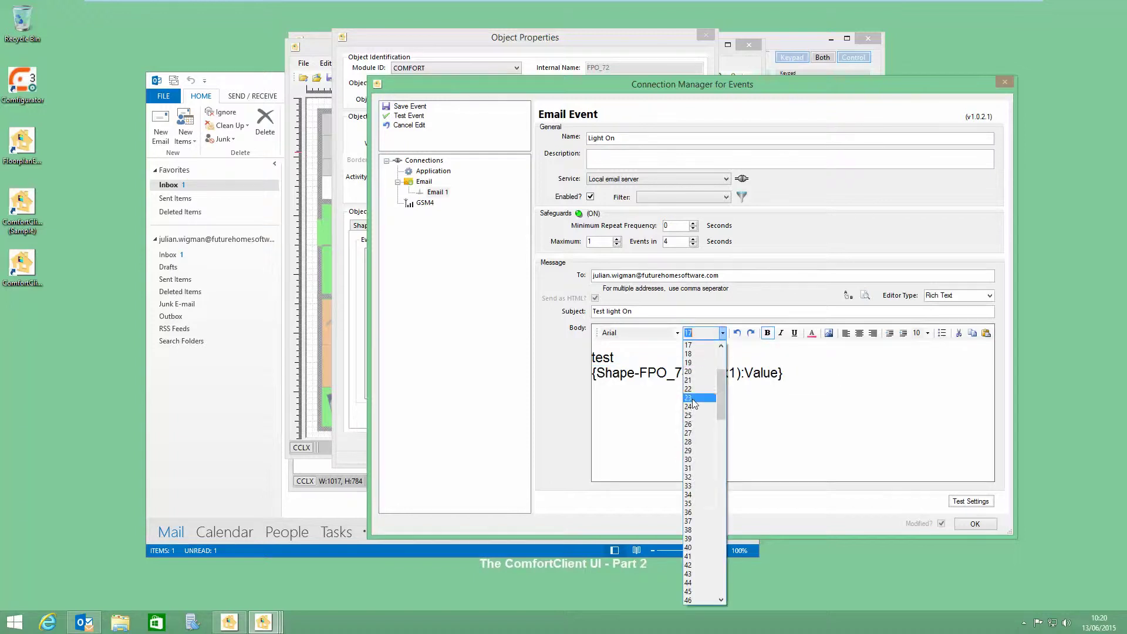
left_click(716, 354)
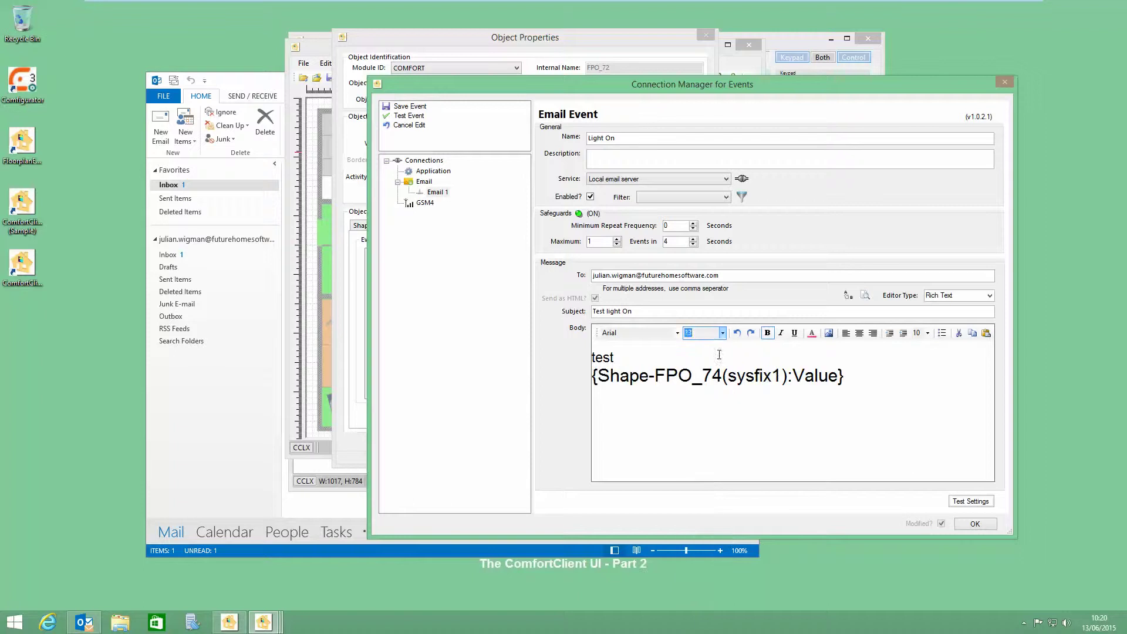
left_click(722, 332)
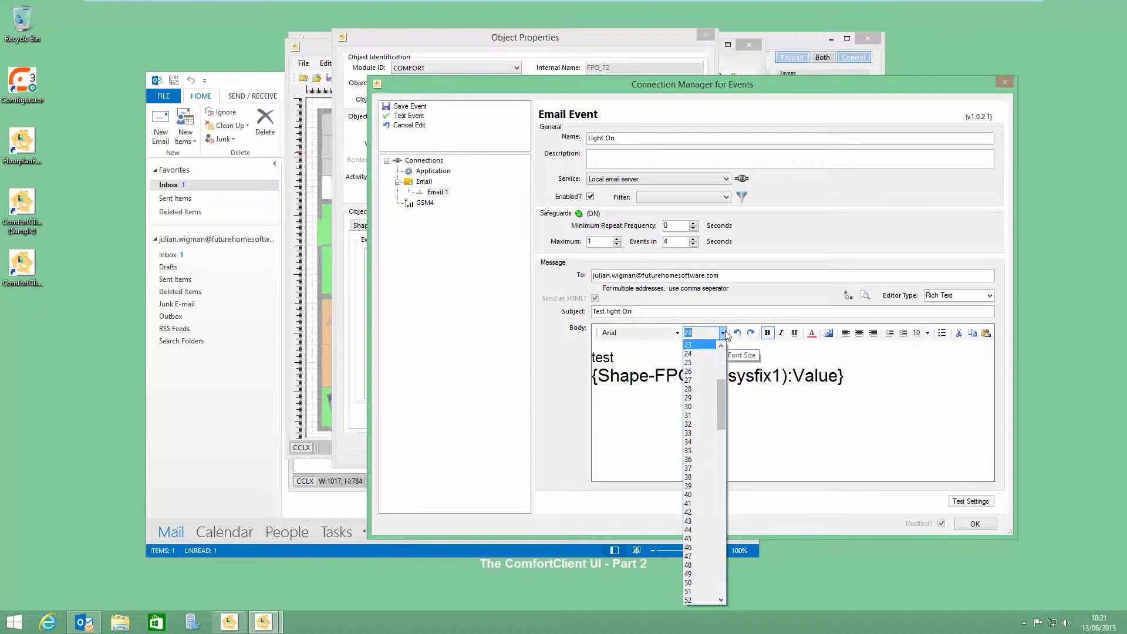
left_click(815, 333)
left_click(813, 334)
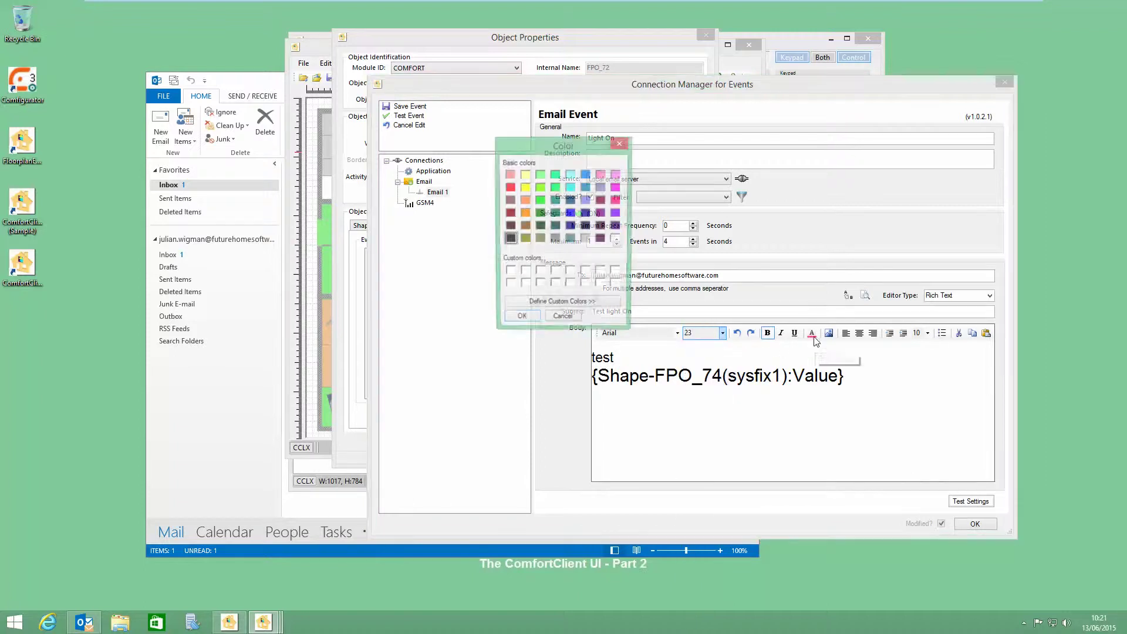
left_click(540, 200)
left_click(520, 319)
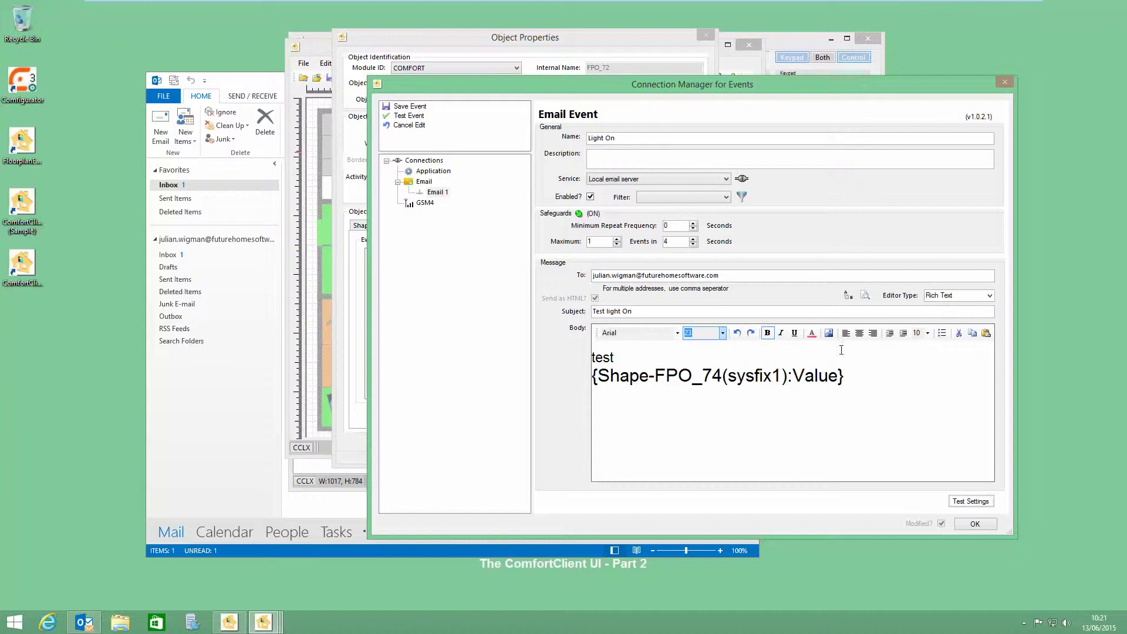
left_click_drag(845, 379, 592, 376)
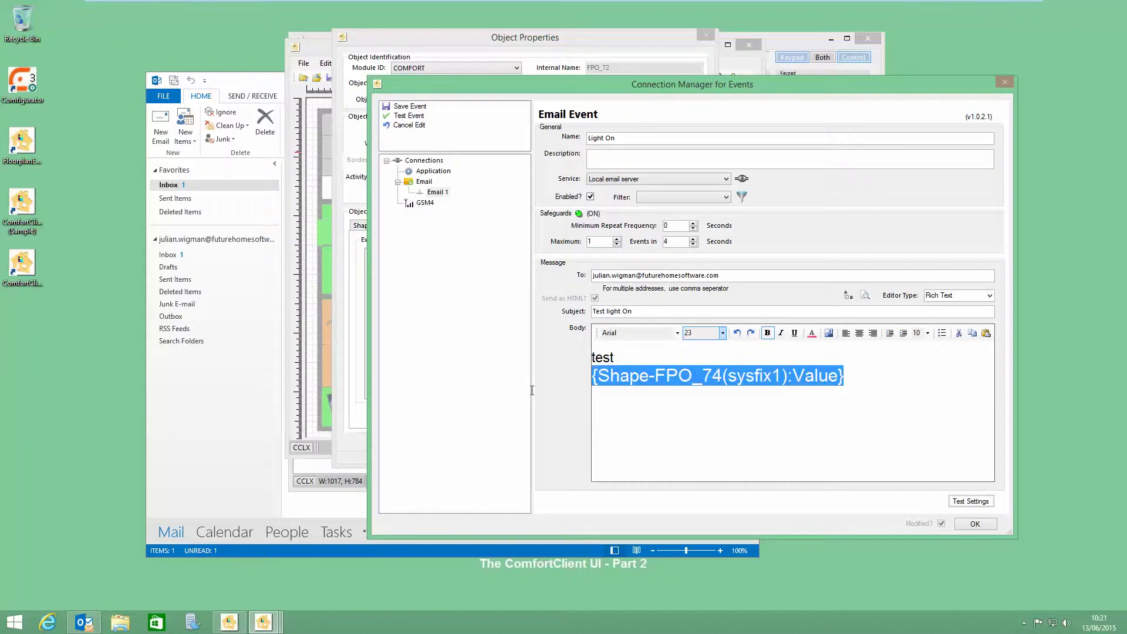
left_click(813, 335)
left_click(524, 200)
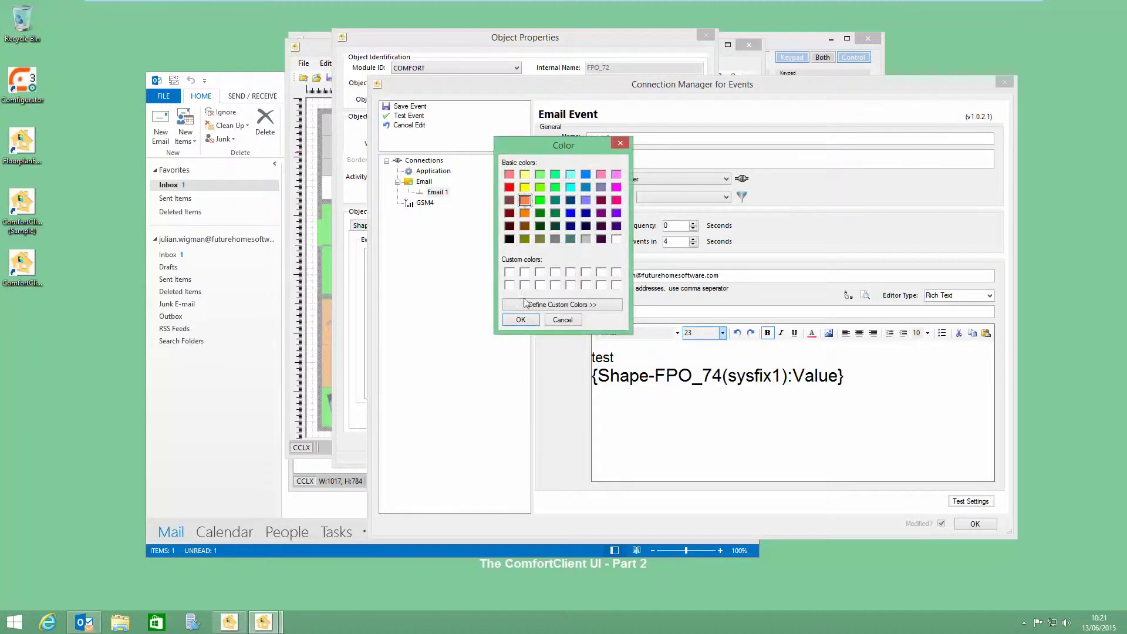
left_click(524, 319)
left_click(763, 418)
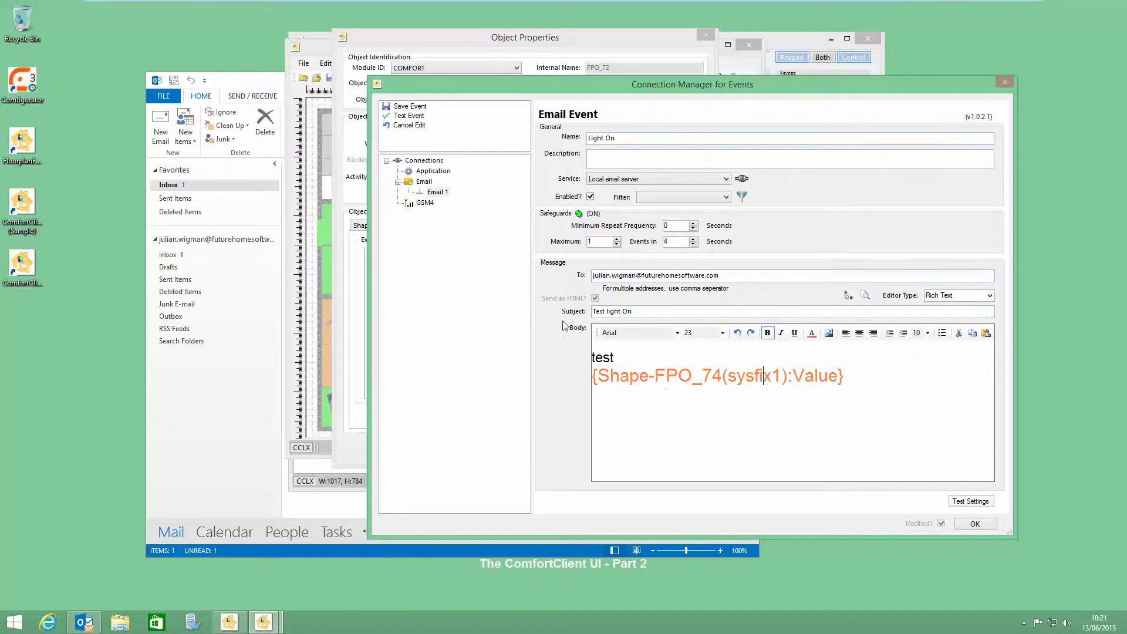
Step: Send a test of the Light On email, then check the Outlook inbox for new mail
left_click(972, 502)
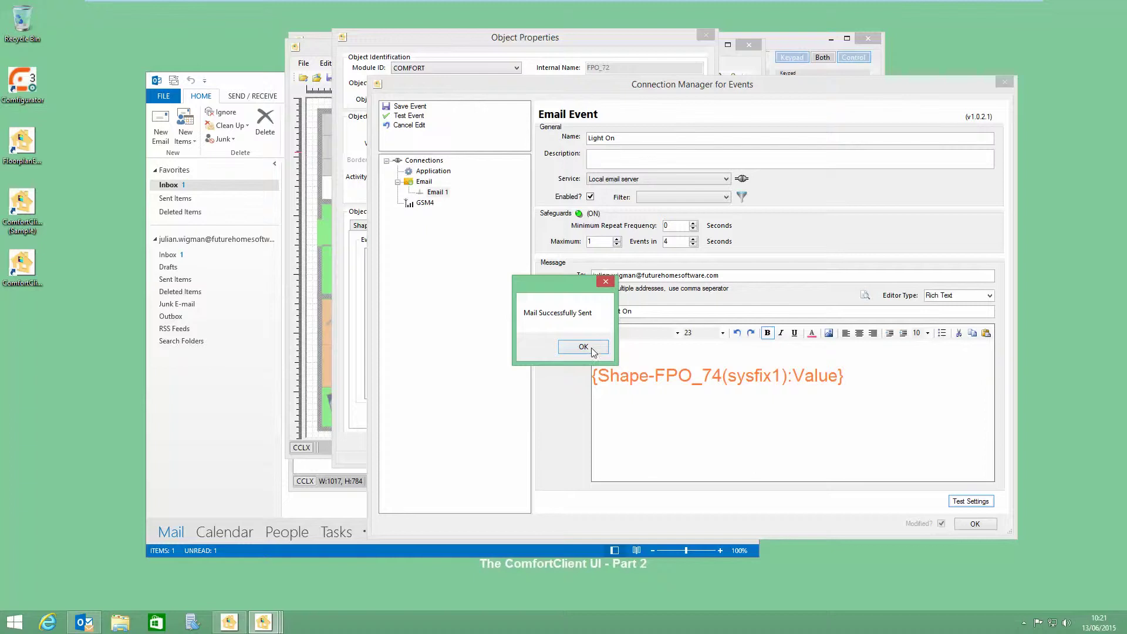
left_click(584, 348)
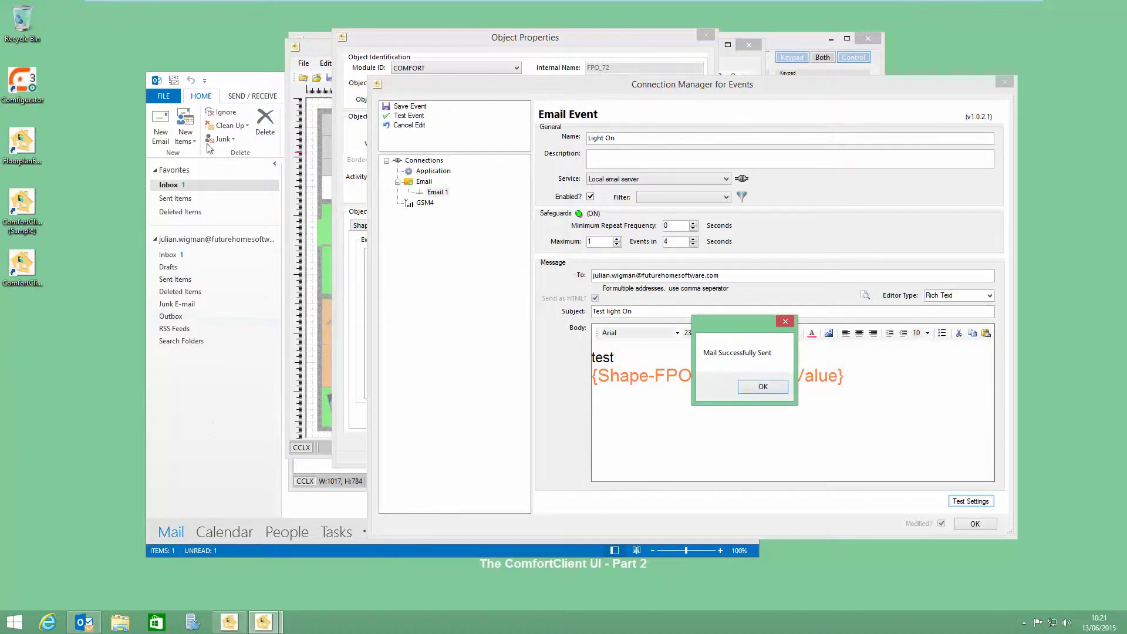
left_click(230, 81)
left_click(698, 127)
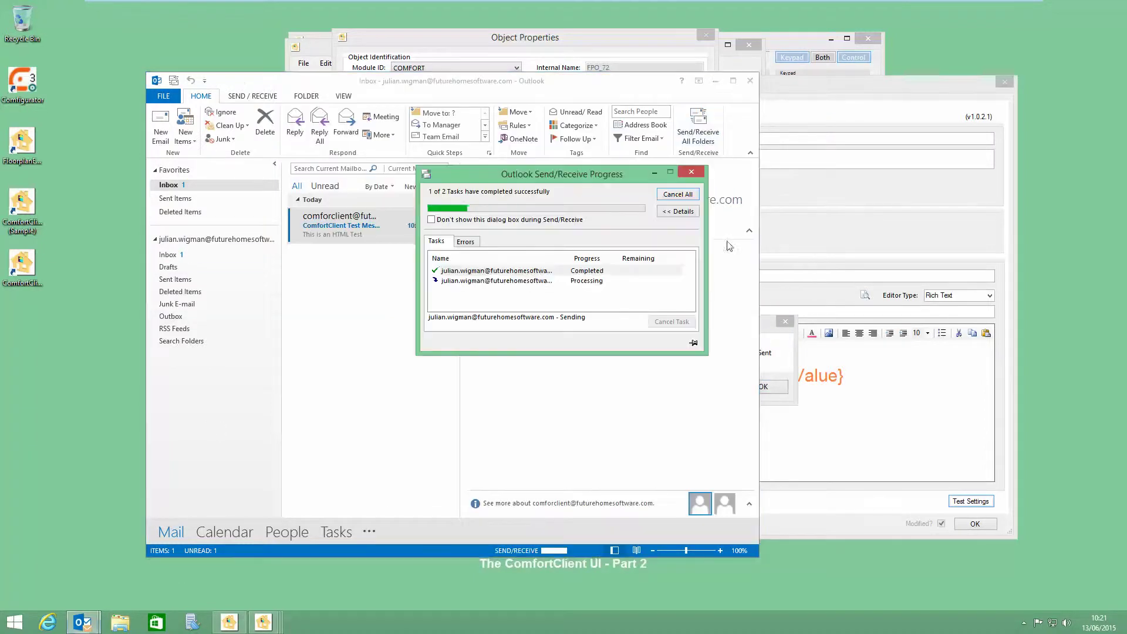
Step: Open the Test light On email in Outlook, inspect its orange 0 value, and return to the event editor
left_click(695, 138)
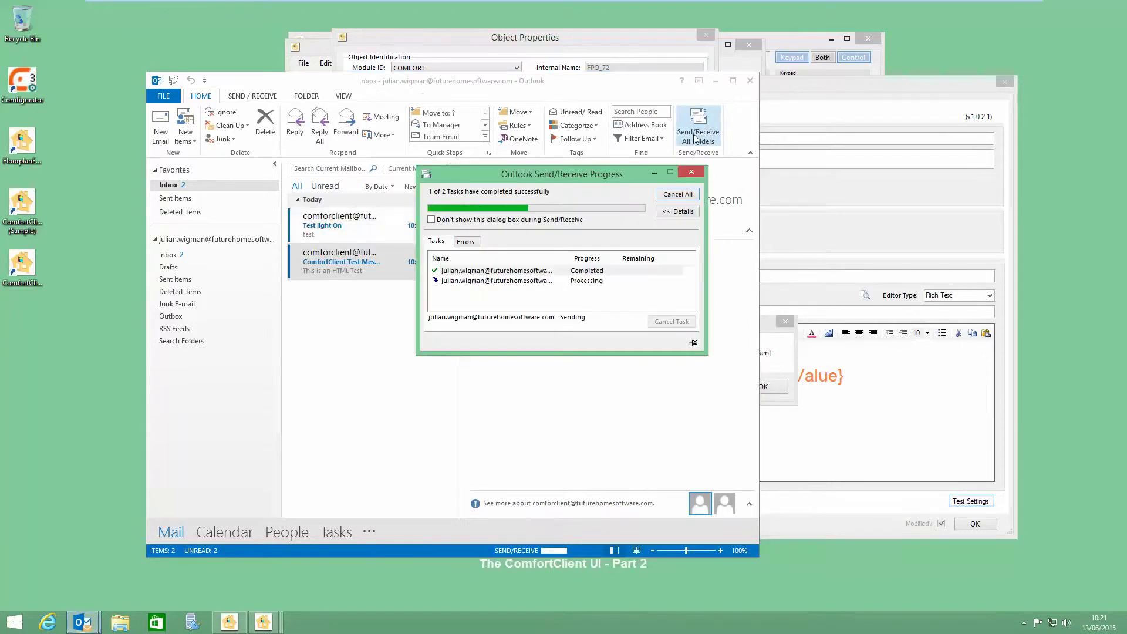
left_click(368, 226)
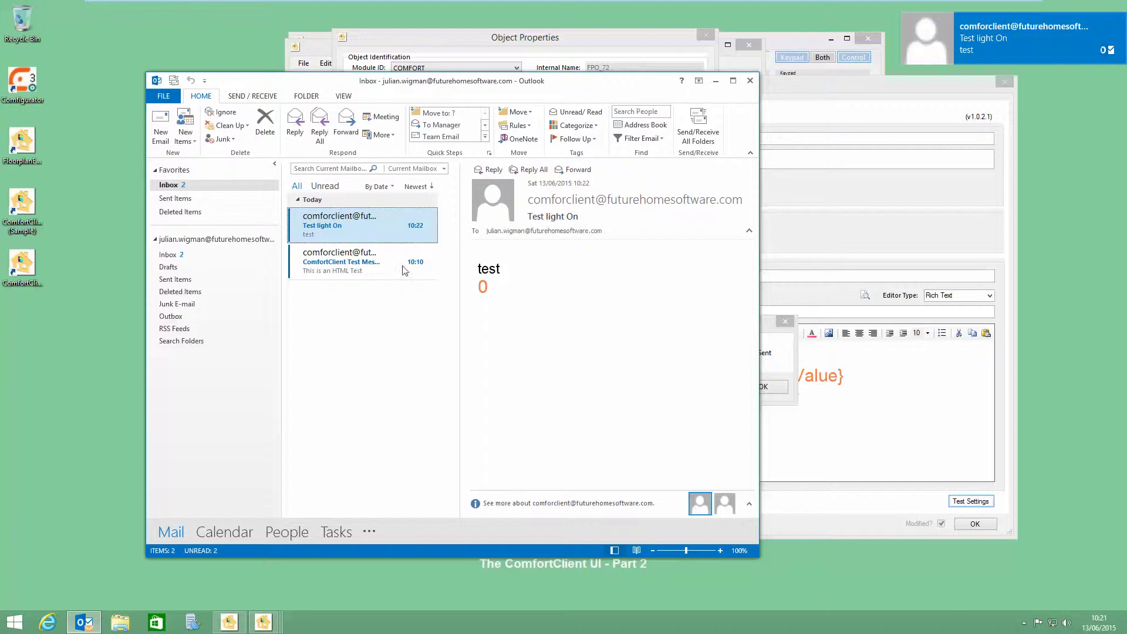
left_click_drag(495, 287, 467, 287)
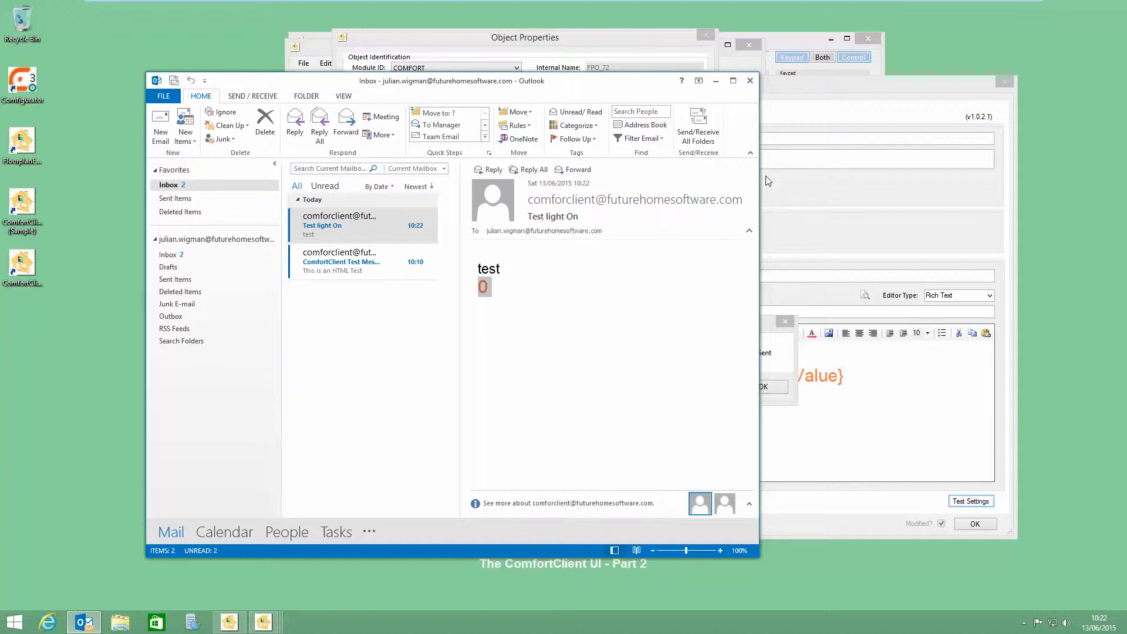
left_click(888, 403)
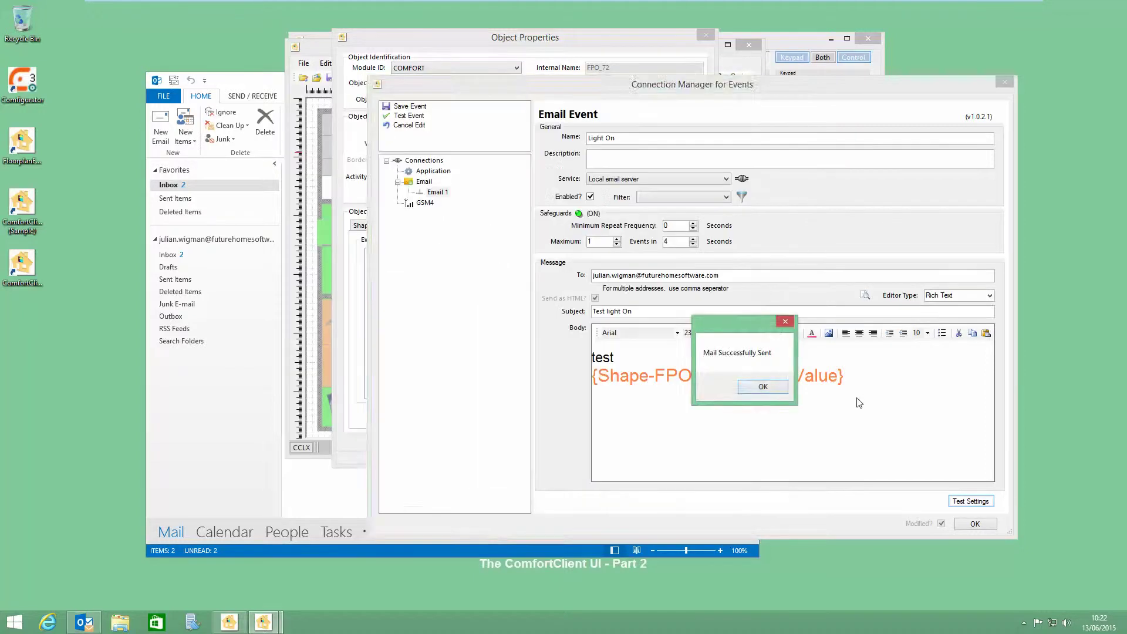
Step: Dismiss the mail-sent notice, save the Light On email event, and close the event manager
left_click(763, 387)
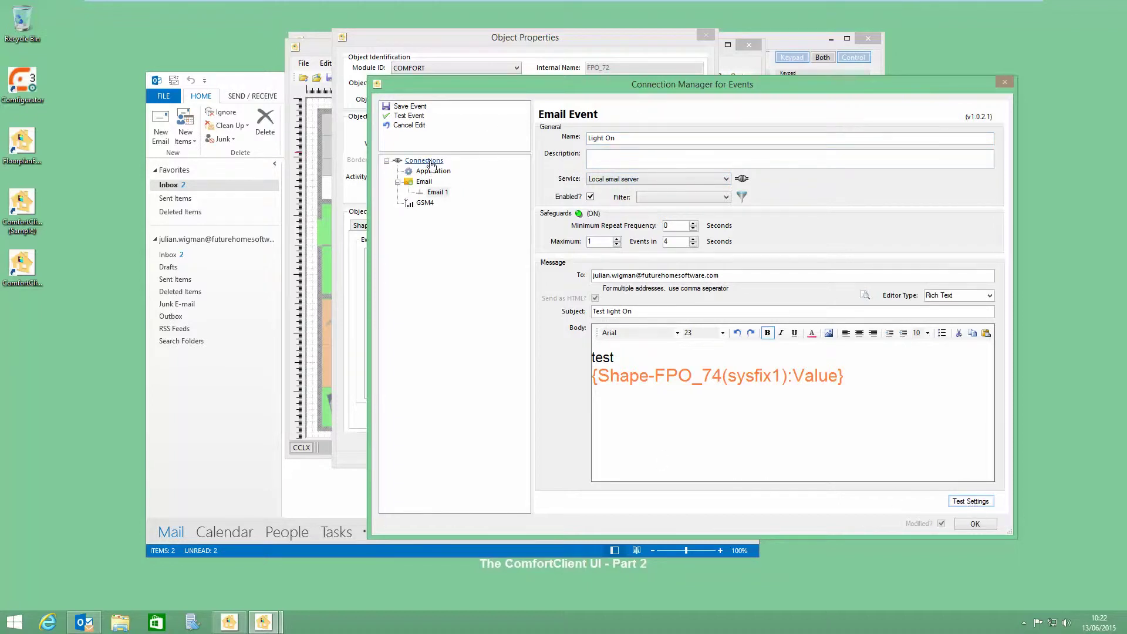
left_click(410, 107)
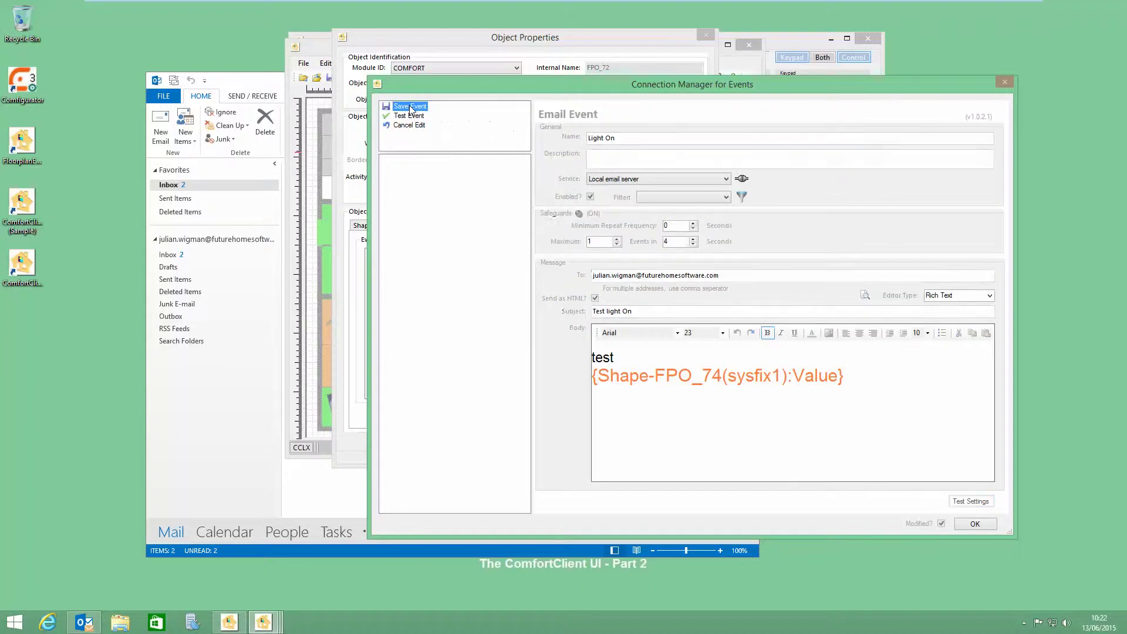
left_click(973, 525)
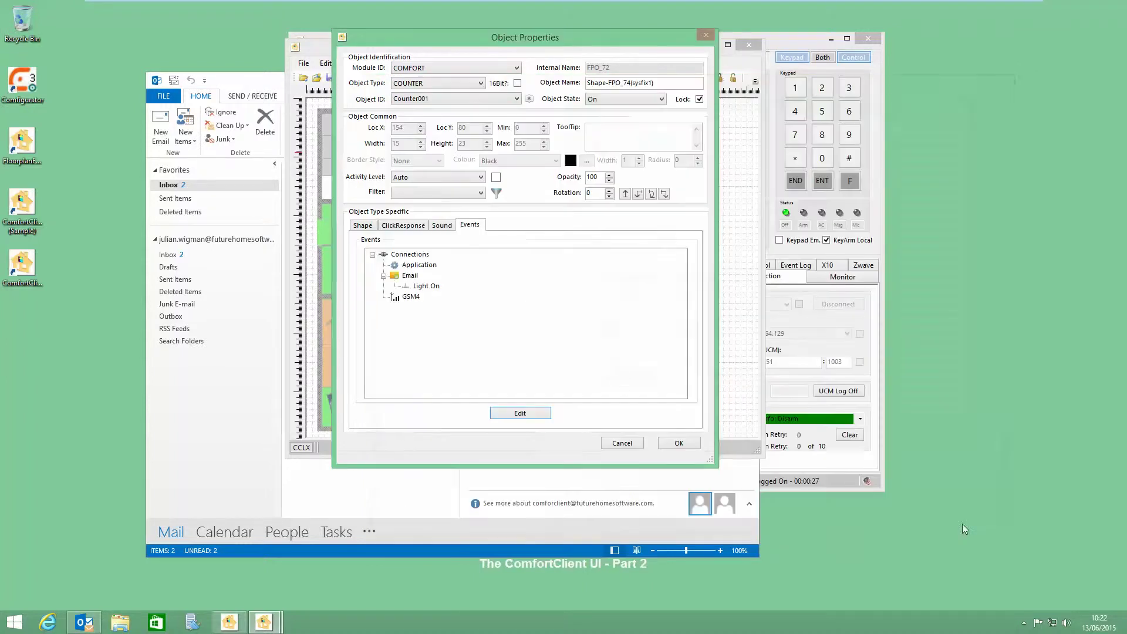
Step: Confirm the bulb's Object Properties and save the Sample 1 floor plan
left_click_drag(460, 40, 579, 66)
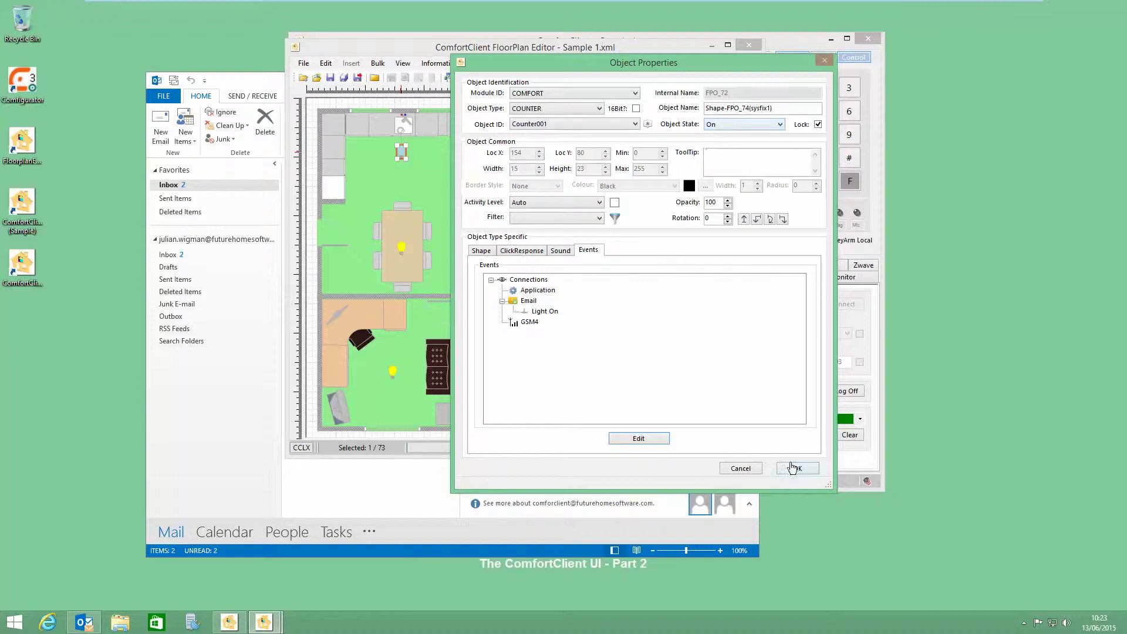
left_click(797, 468)
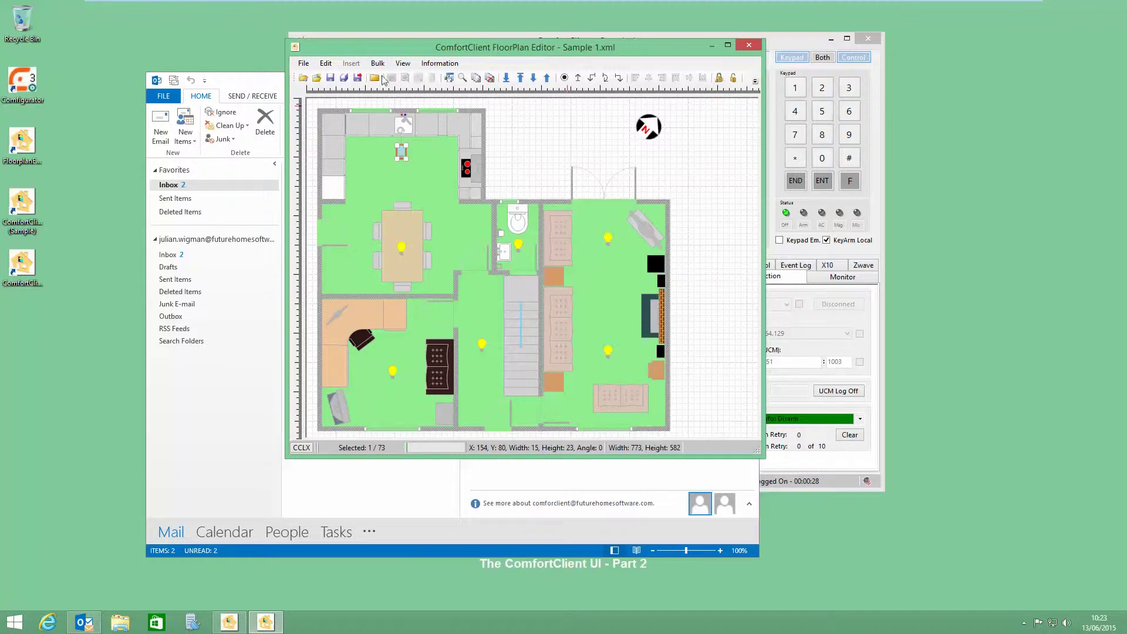
left_click(359, 78)
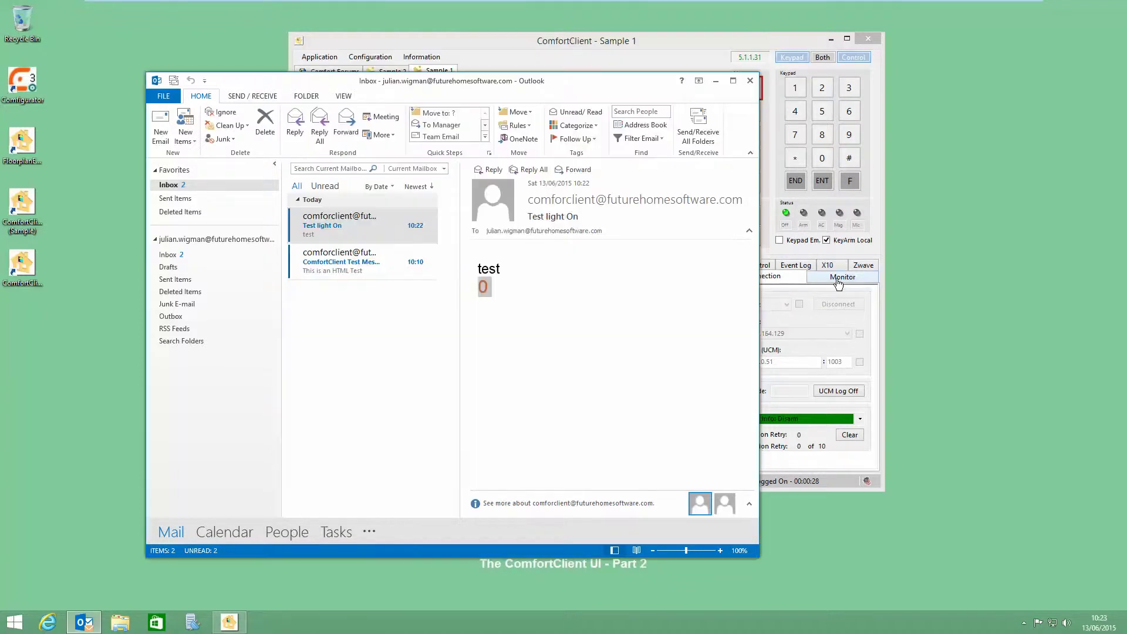
Step: Review the email connector's mail-sent entry in the Monitor log, then open the COUNTER Object Matrix
left_click(838, 283)
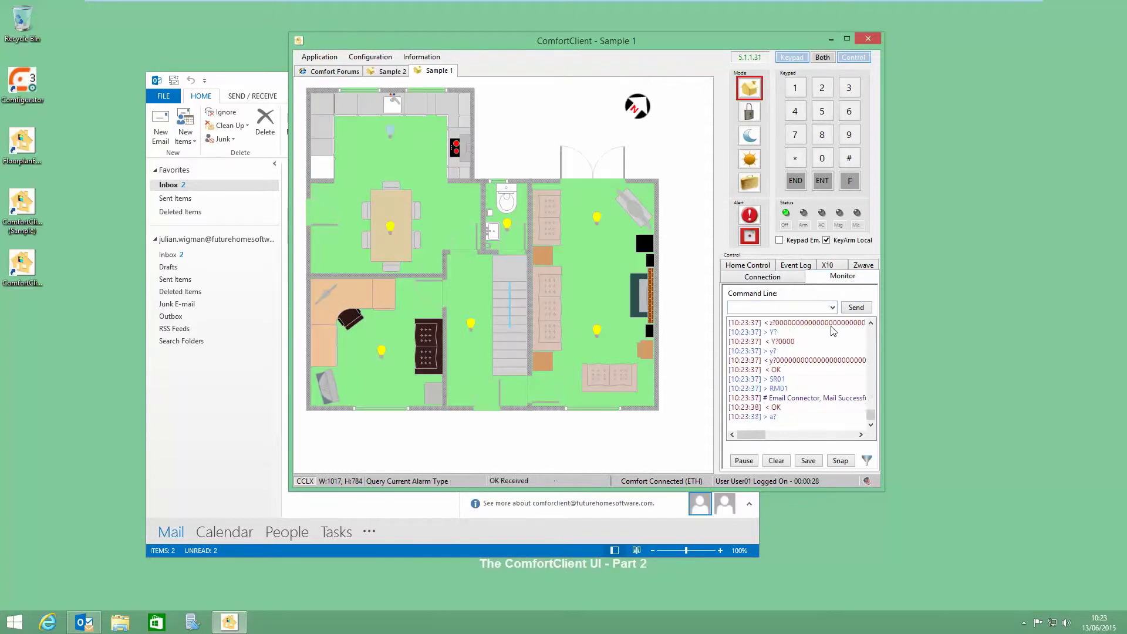
left_click(841, 284)
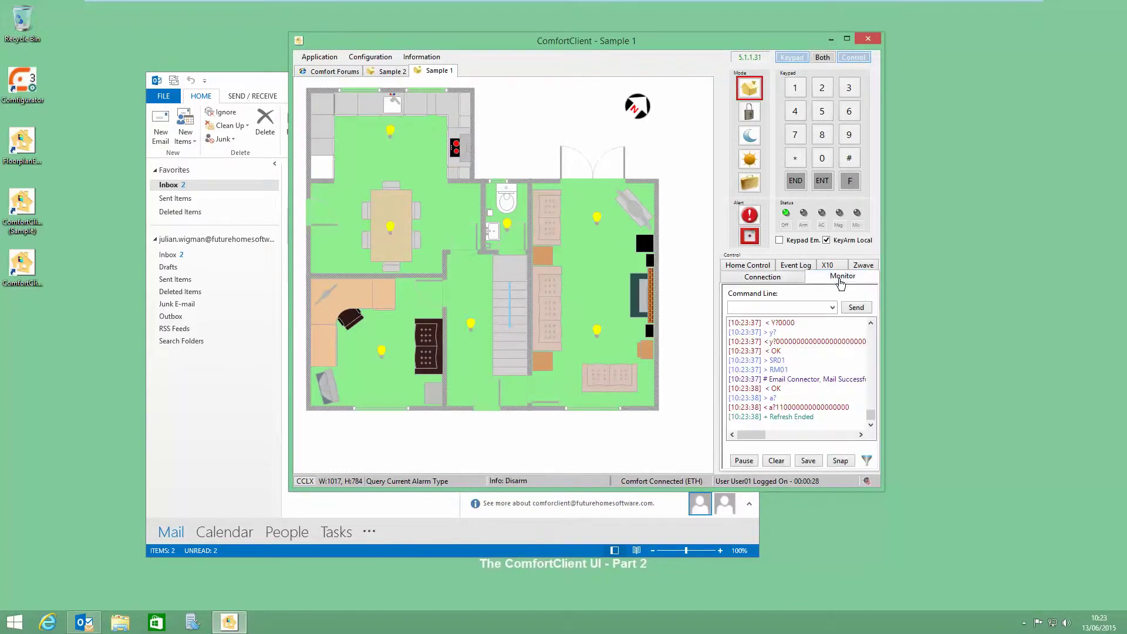
left_click_drag(751, 435, 751, 442)
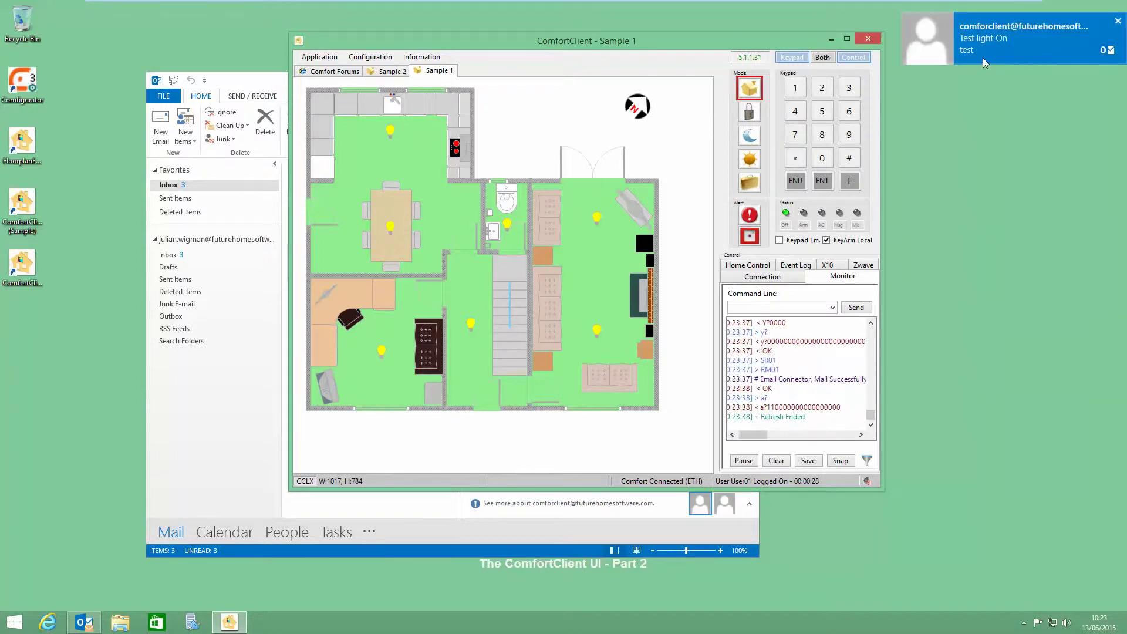
left_click(871, 324)
left_click(871, 325)
left_click(871, 325)
left_click(871, 324)
left_click_drag(871, 417, 872, 409)
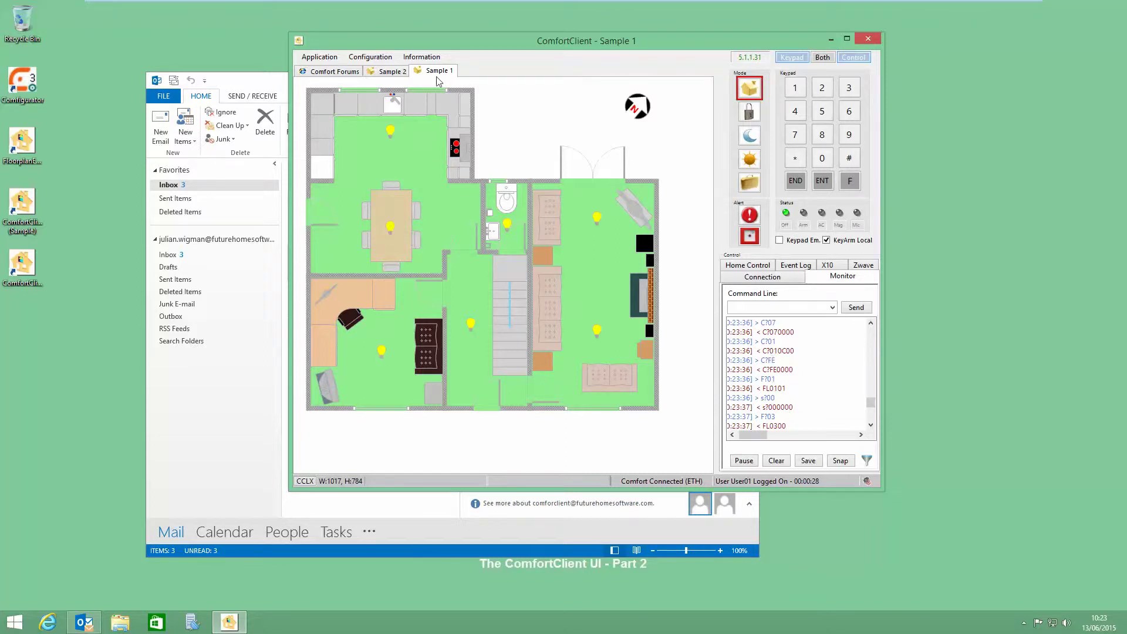
left_click(422, 56)
left_click(445, 134)
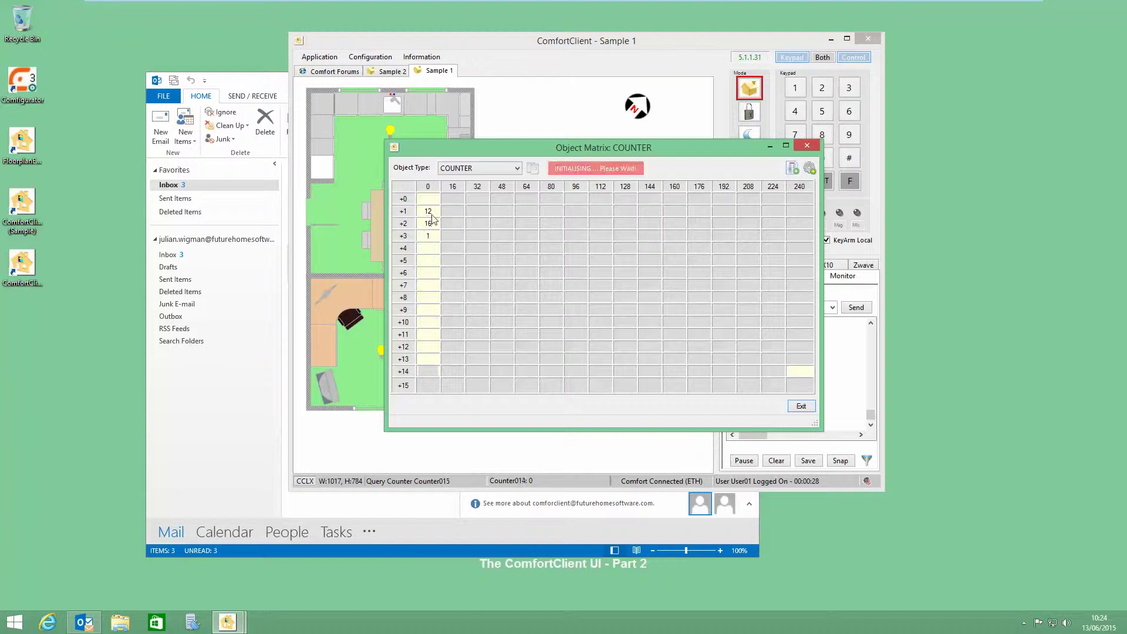
Step: Read Counter001's value of 12 in the matrix, then close the Object Matrix
mouse_move(429, 215)
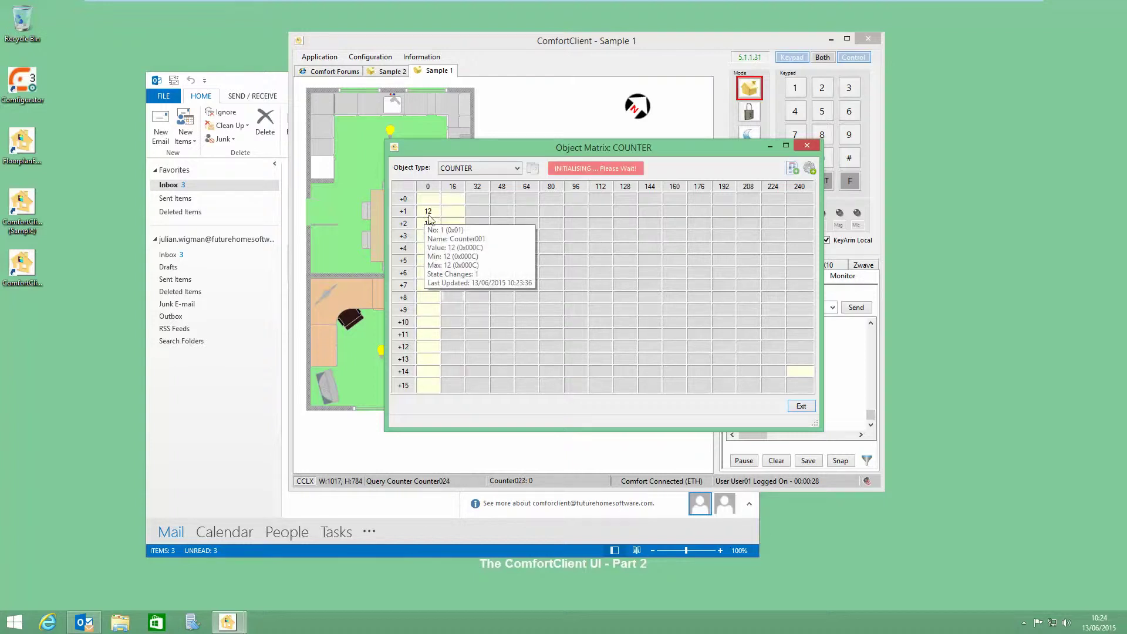
left_click(806, 147)
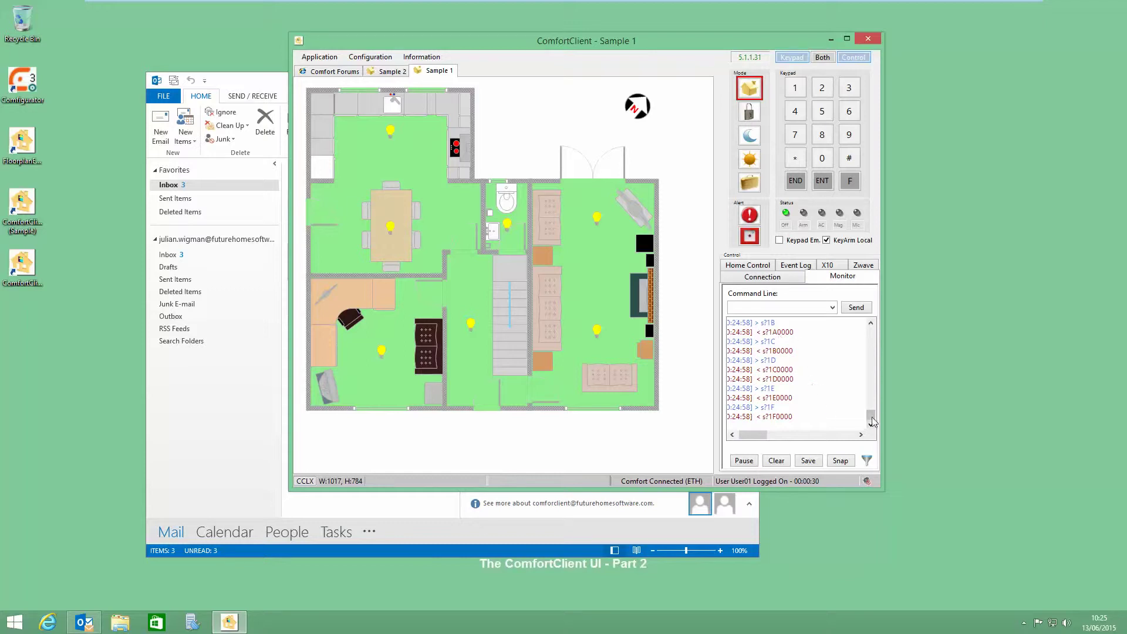
Step: Bring Outlook forward and open the 10:24 Test light On email showing an orange 0
left_click_drag(872, 420, 863, 444)
left_click(212, 389)
left_click(321, 235)
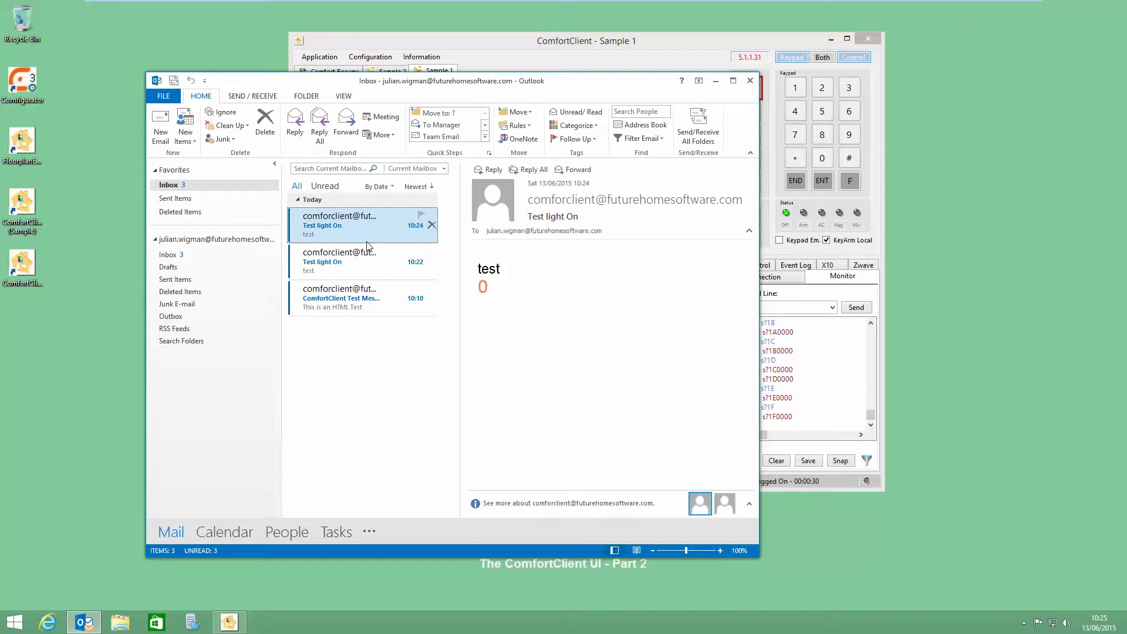
Step: Shift the Outlook window down and right to reveal the ComfortClient floor plan beside it
left_click_drag(560, 93, 802, 116)
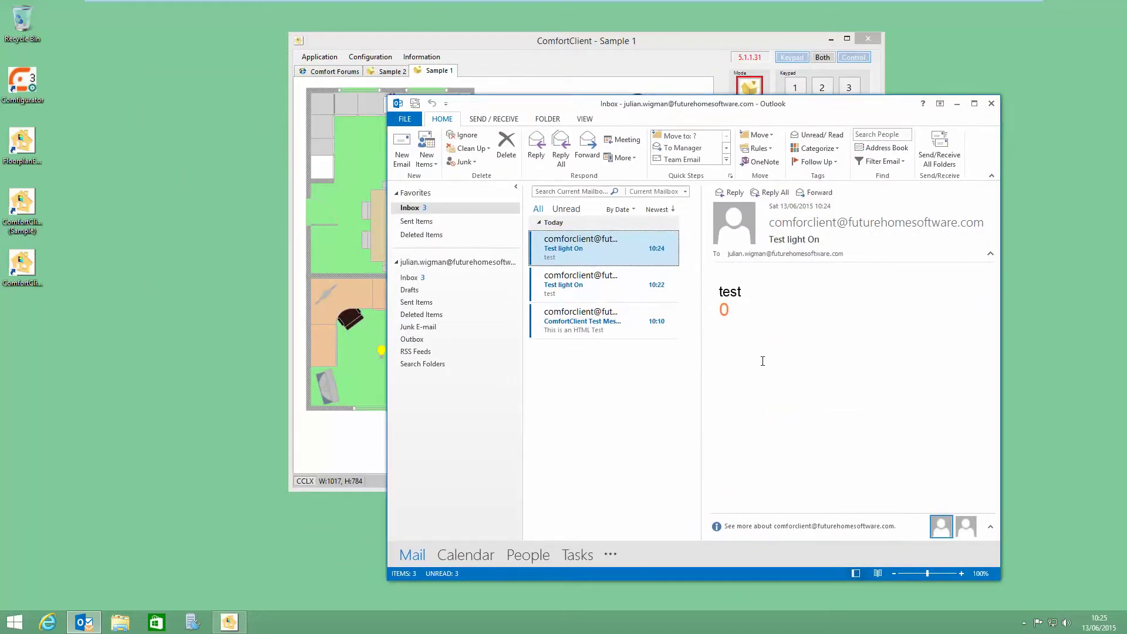